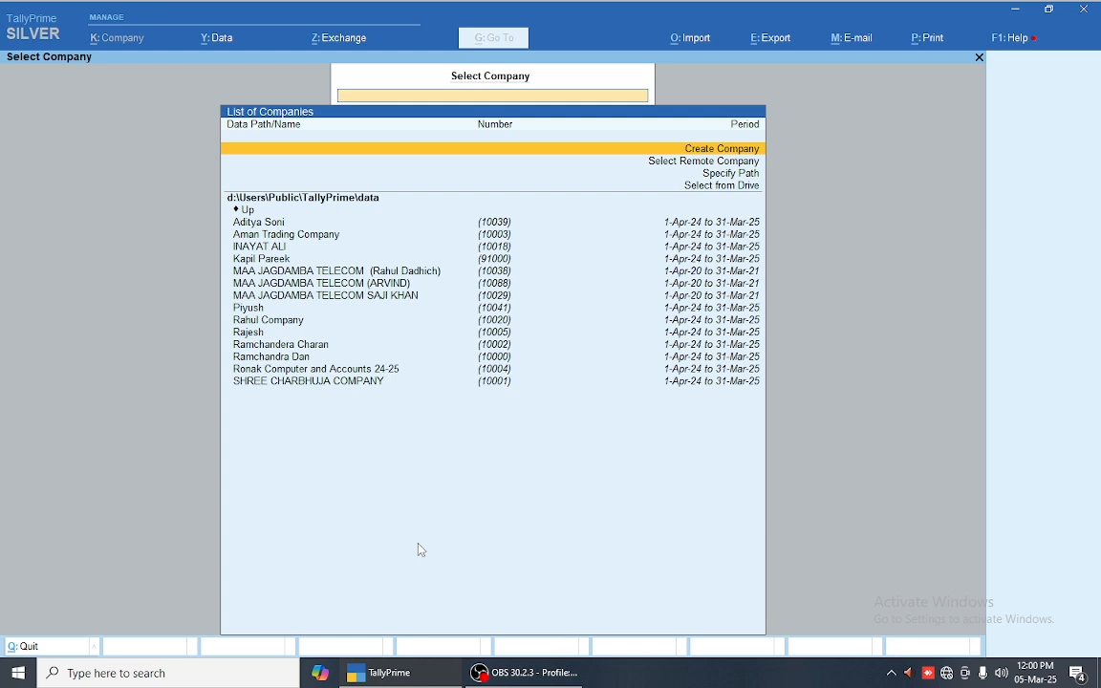
Step: Start company creation, look over the data path, then quit back to the company list
key("Return")
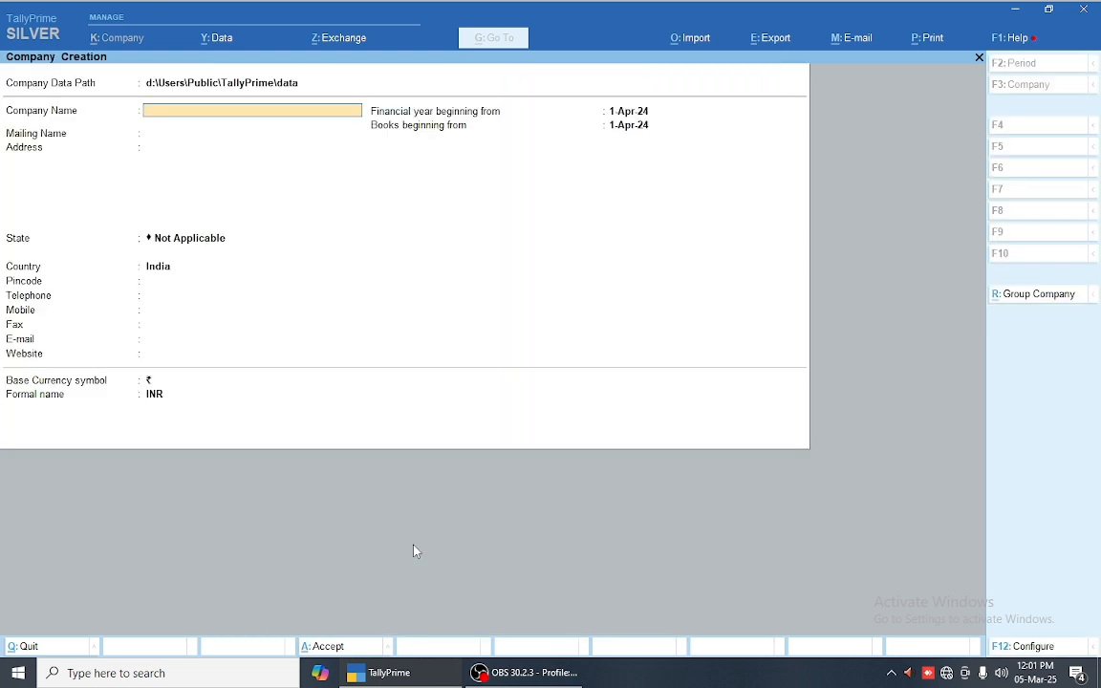
key("BackSpace")
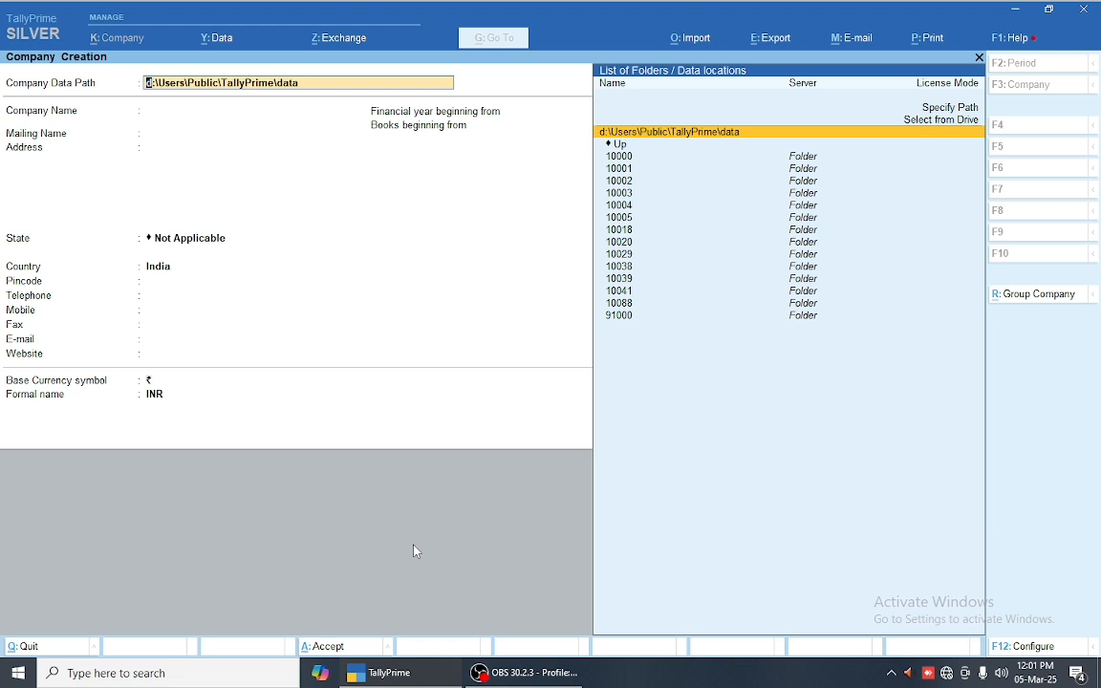
key("BackSpace")
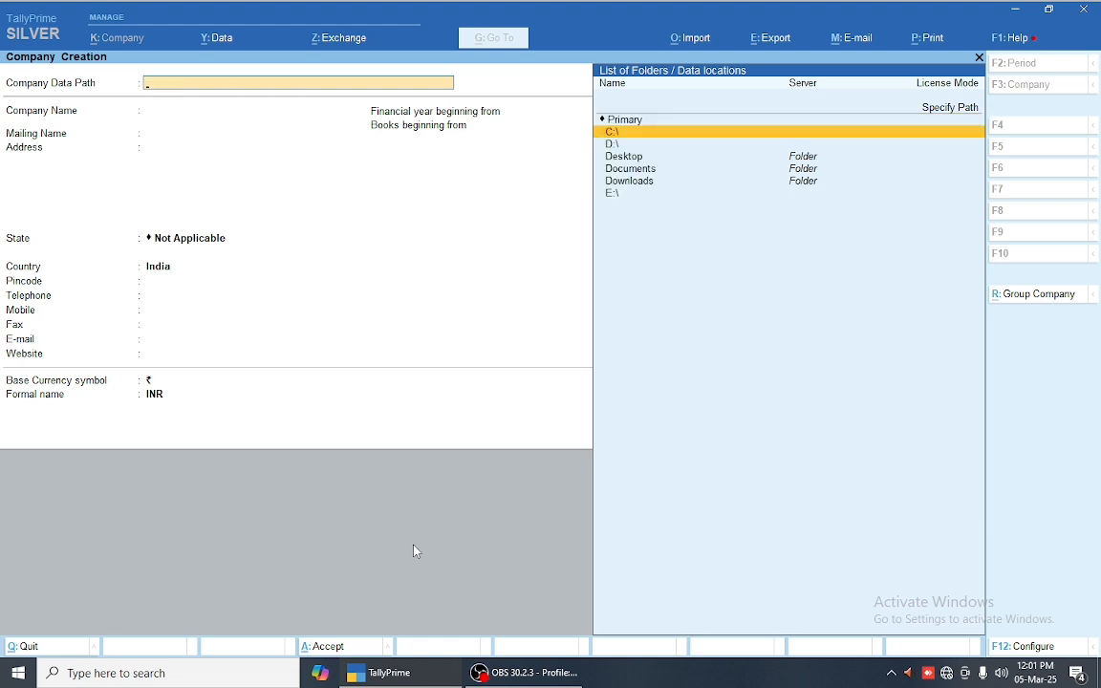
key("Escape")
key("y")
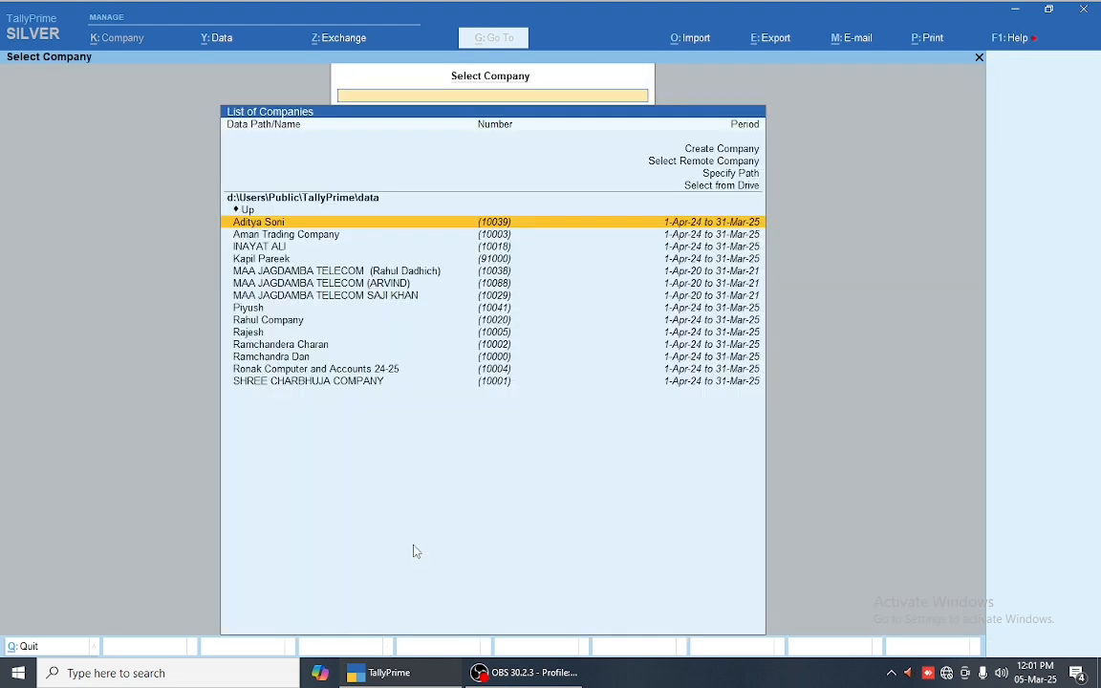
Step: Pick Create Company to reopen a blank form with data path d:\Users\Public\TallyPrime\data
key("Up")
key("Up")
key("Return")
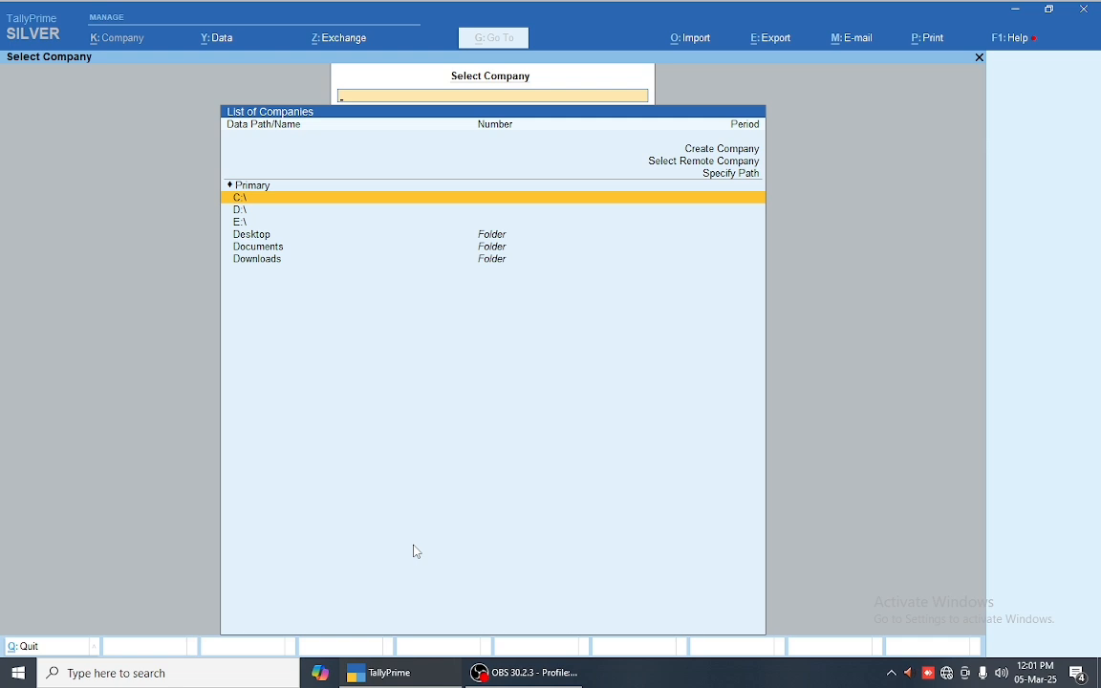
key("Up")
key("Up")
key("Up")
key("Escape")
key("n")
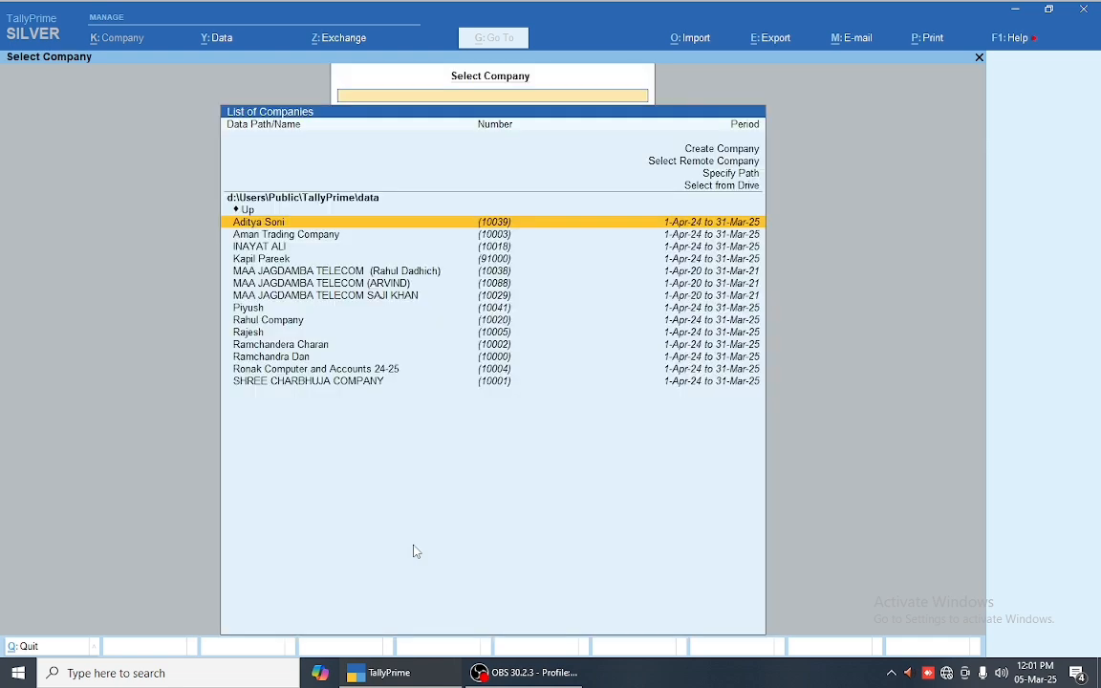
key("Up")
key("Up")
key("Up")
key("Up")
key("Up")
key("Up")
key("Return")
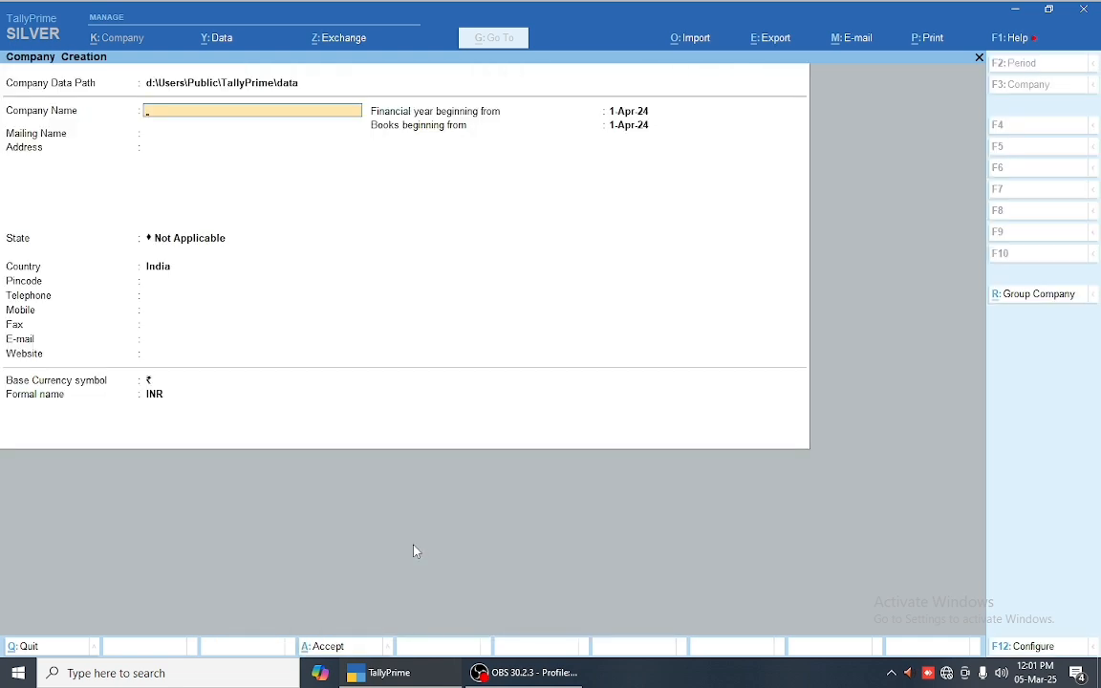
Step: Enter the company name RONAK COMPUTER AND ACCOUNTS, trying a -26 year suffix
type("RONAK COMPUTER")
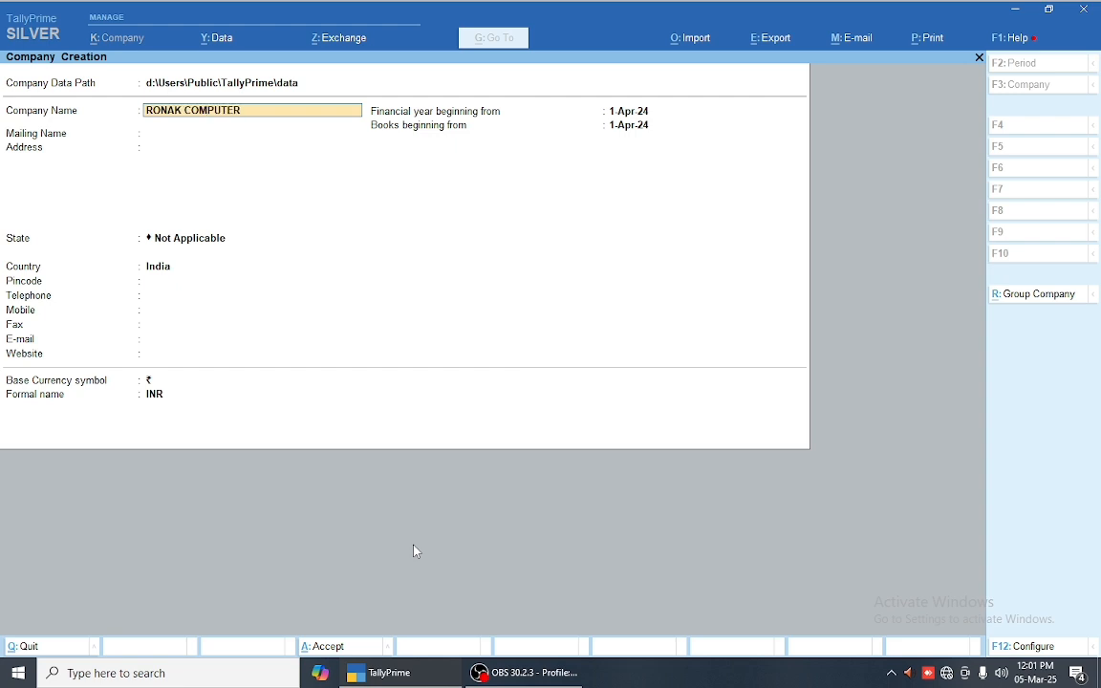
type(" AND ACCOUNTS")
key("Return")
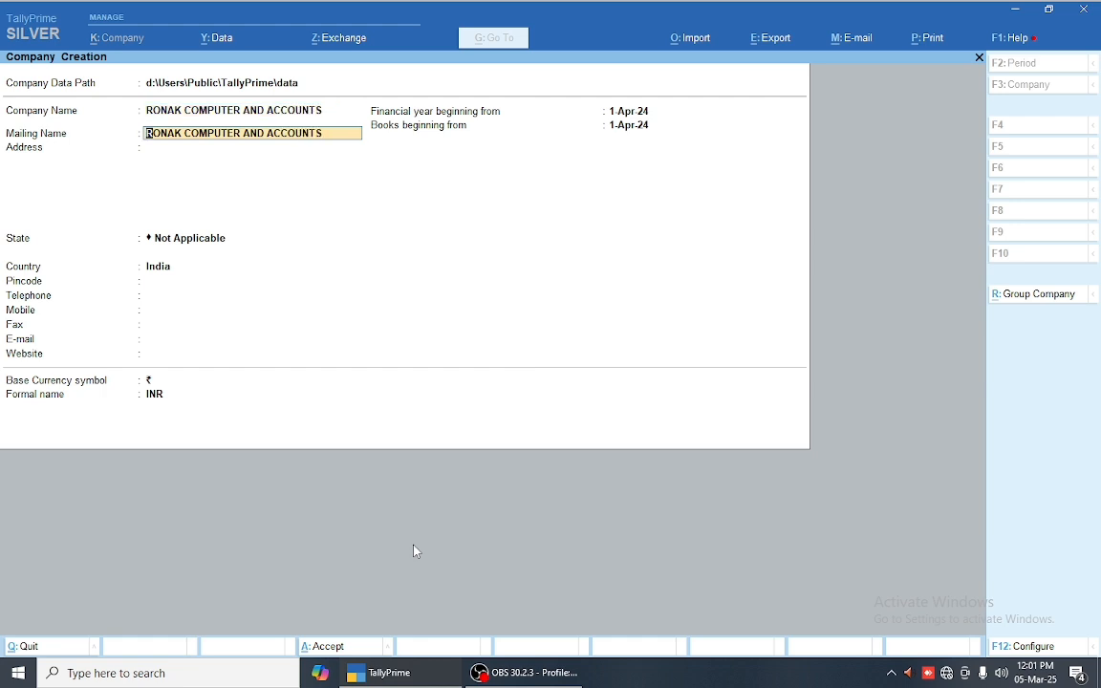
key("BackSpace")
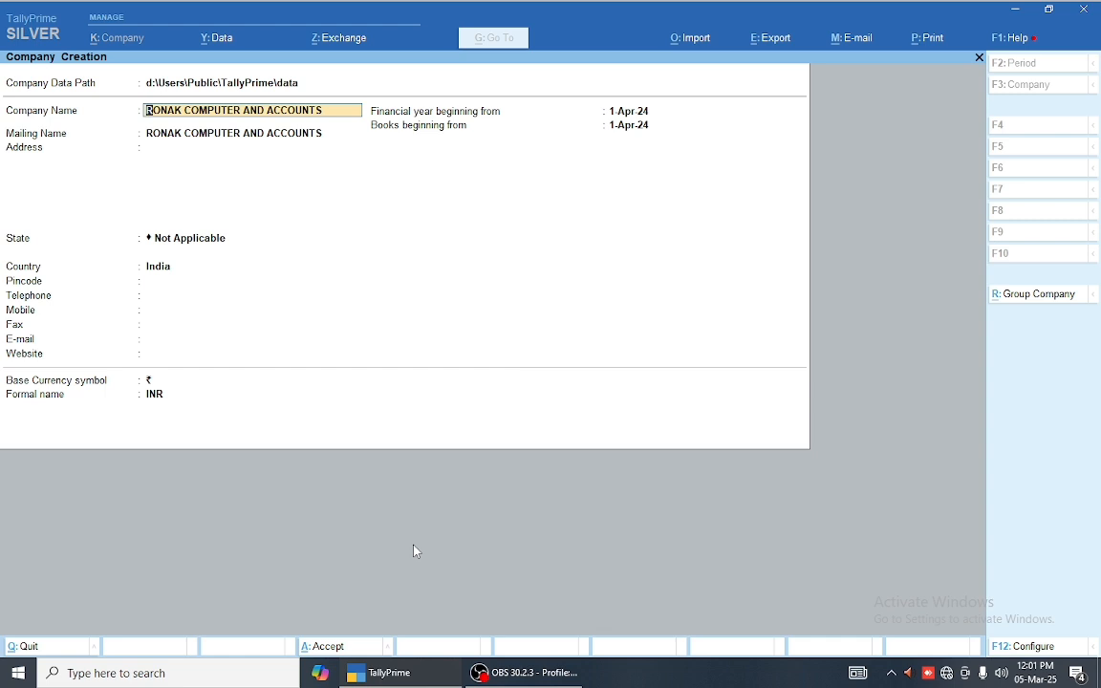
key("Return")
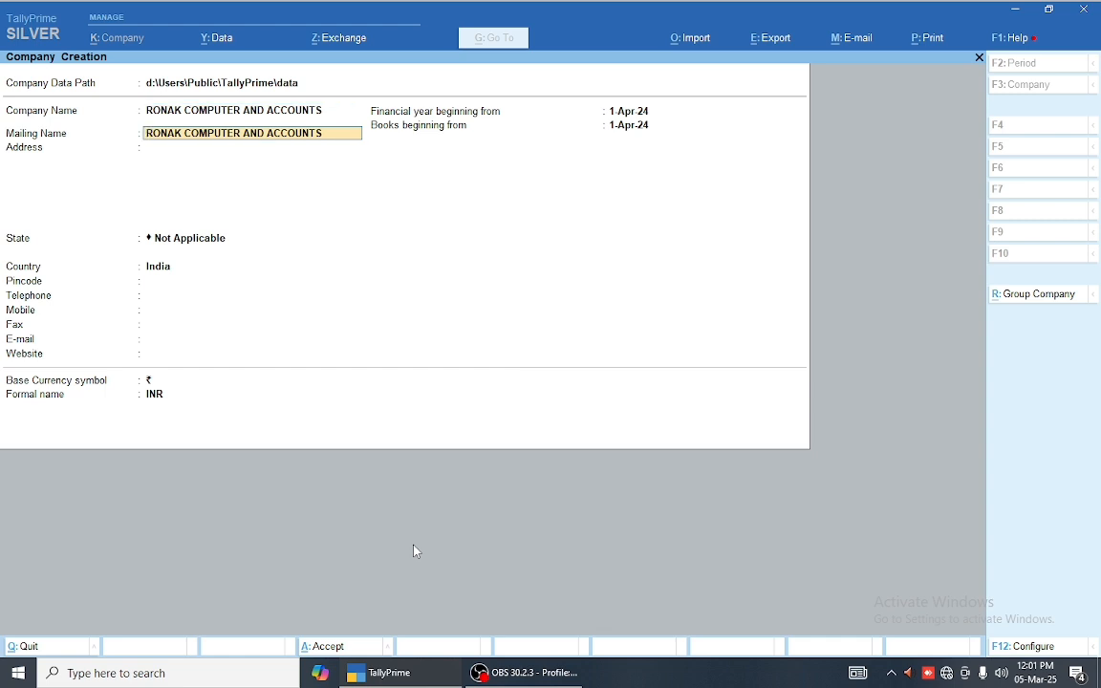
key("BackSpace")
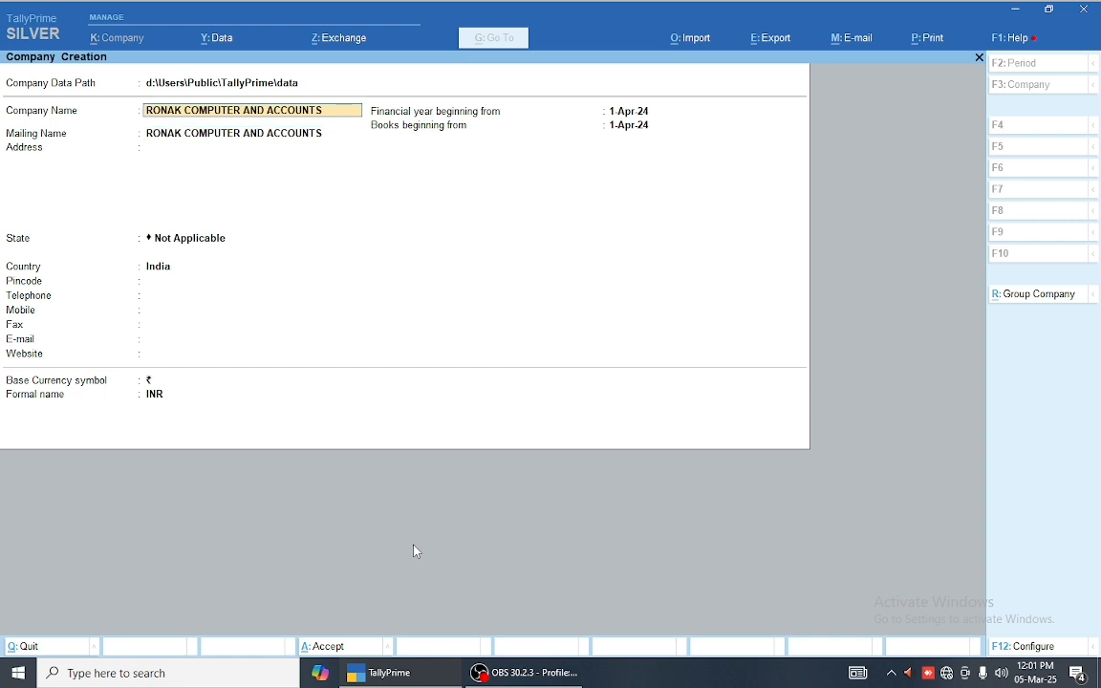
type("25-26")
key("BackSpace")
key("BackSpace")
key("BackSpace")
type("-26")
key("Return")
Step: End the name with MERTA CITY and trim MERTA CITY from the mailing name
key("BackSpace")
key("BackSpace")
key("BackSpace")
key("BackSpace")
key("BackSpace")
key("BackSpace")
type("MERTA CITY")
key("Return")
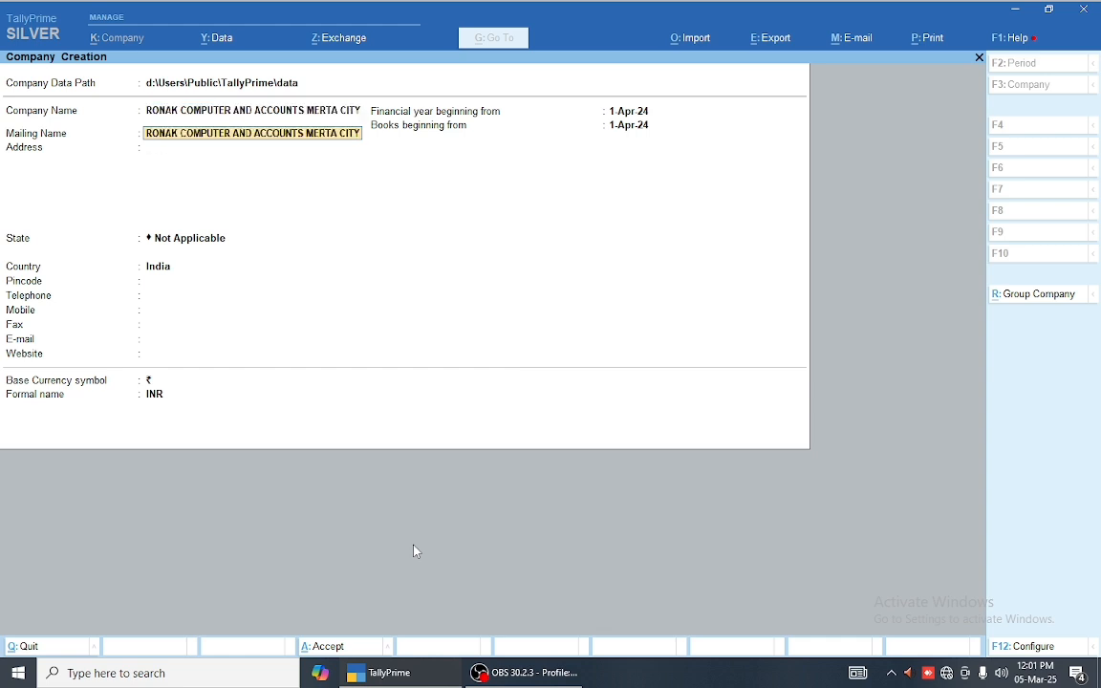
key("BackSpace")
key("BackSpace")
key("BackSpace")
key("BackSpace")
key("BackSpace")
key("BackSpace")
key("BackSpace")
key("BackSpace")
key("BackSpace")
key("BackSpace")
key("BackSpace")
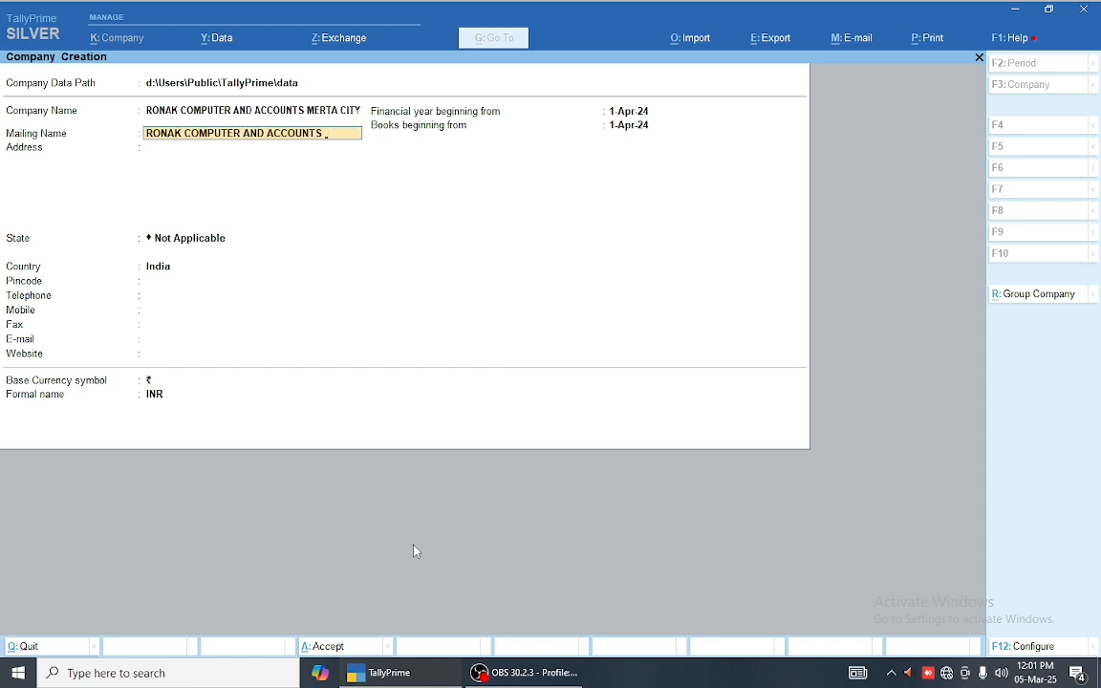
key("Return")
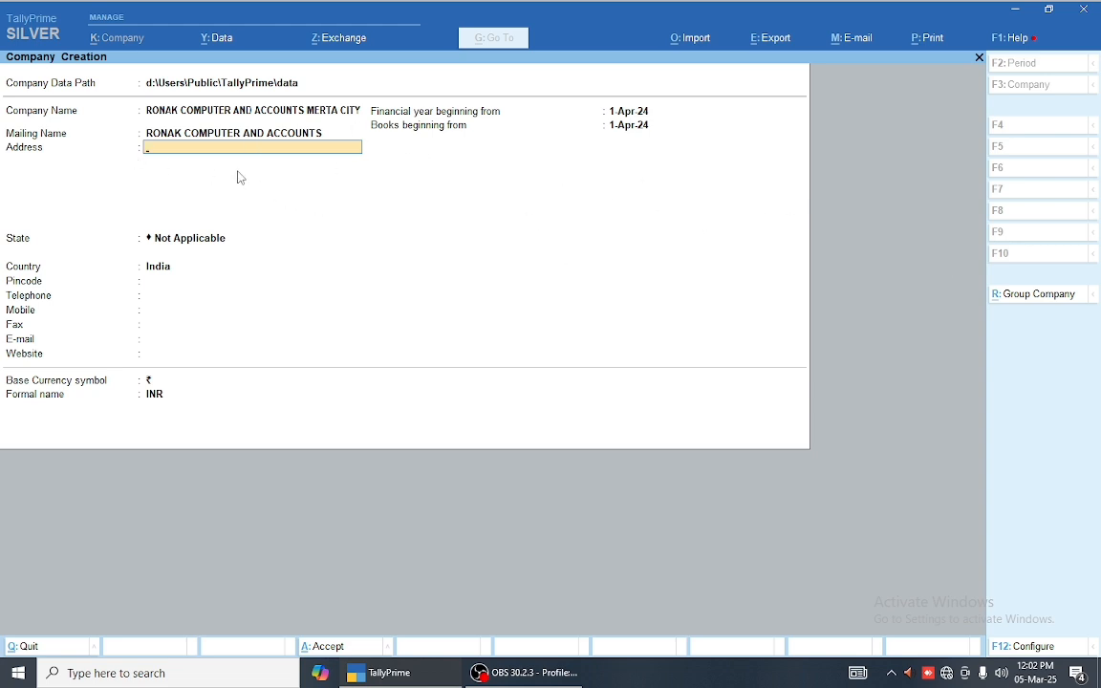
key("Return")
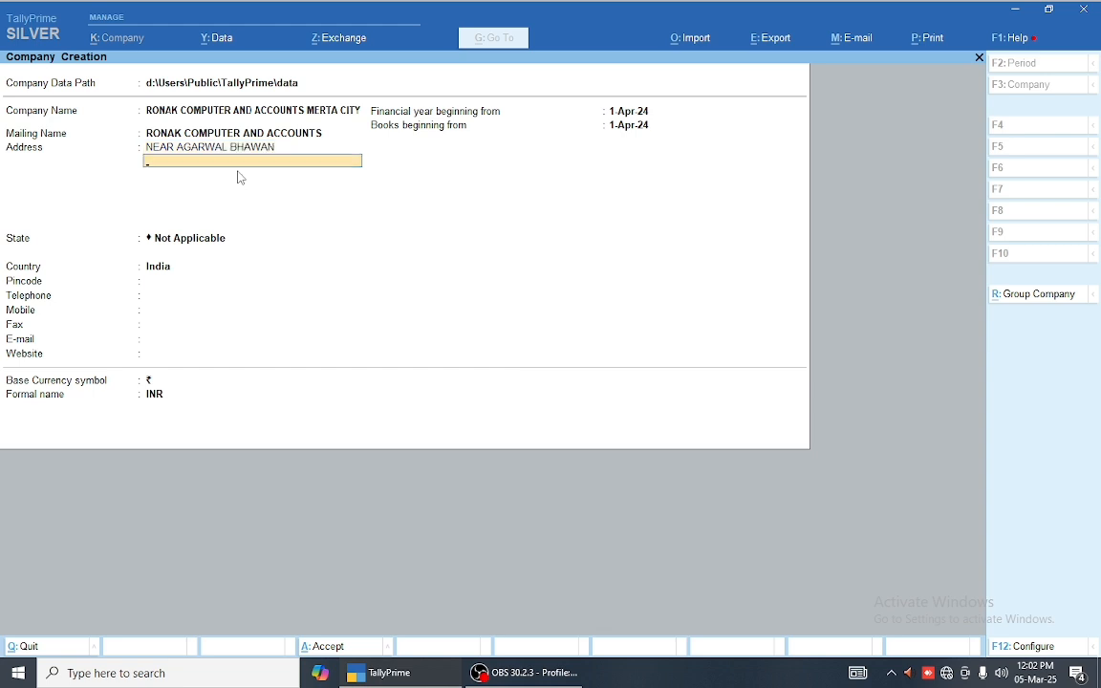
type("MERTA CIY")
key("BackSpace")
type("TY")
key("Return")
key("Return")
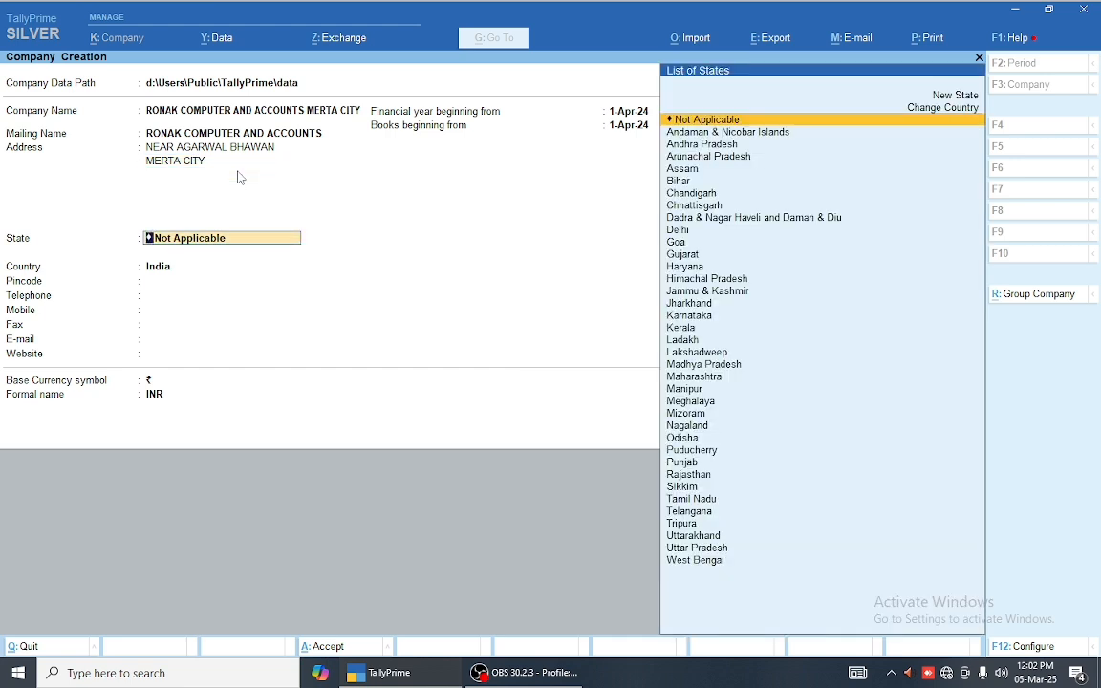
Step: Set state Rajasthan, country India and pincode 341510, and enter the contact mobile number
type("RA")
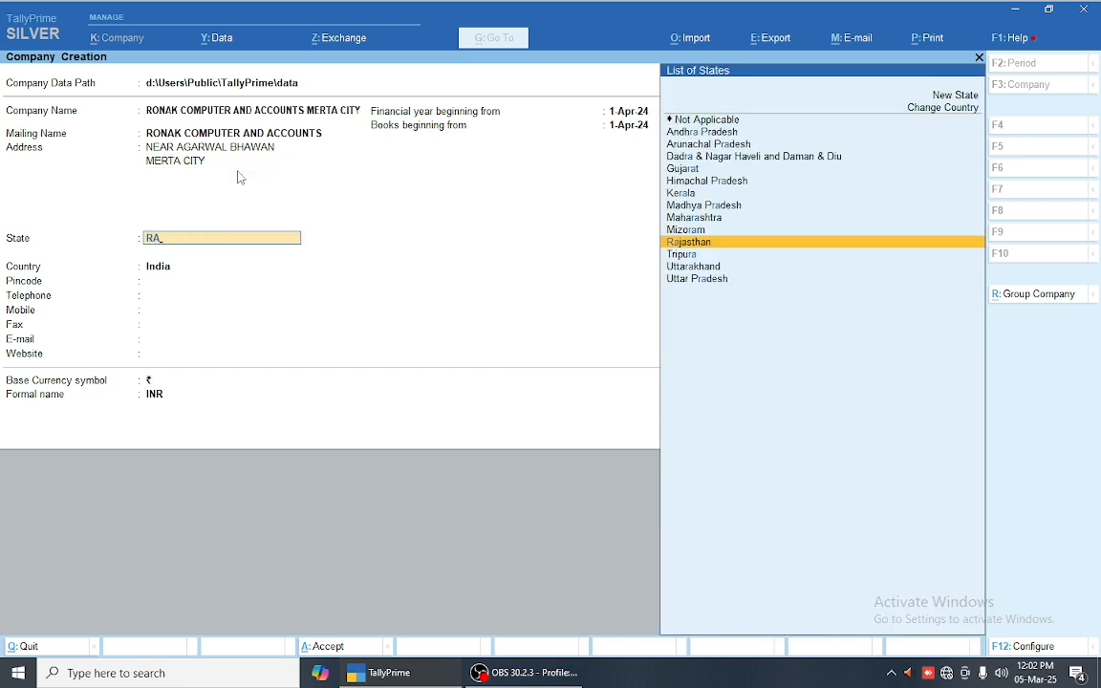
key("Return")
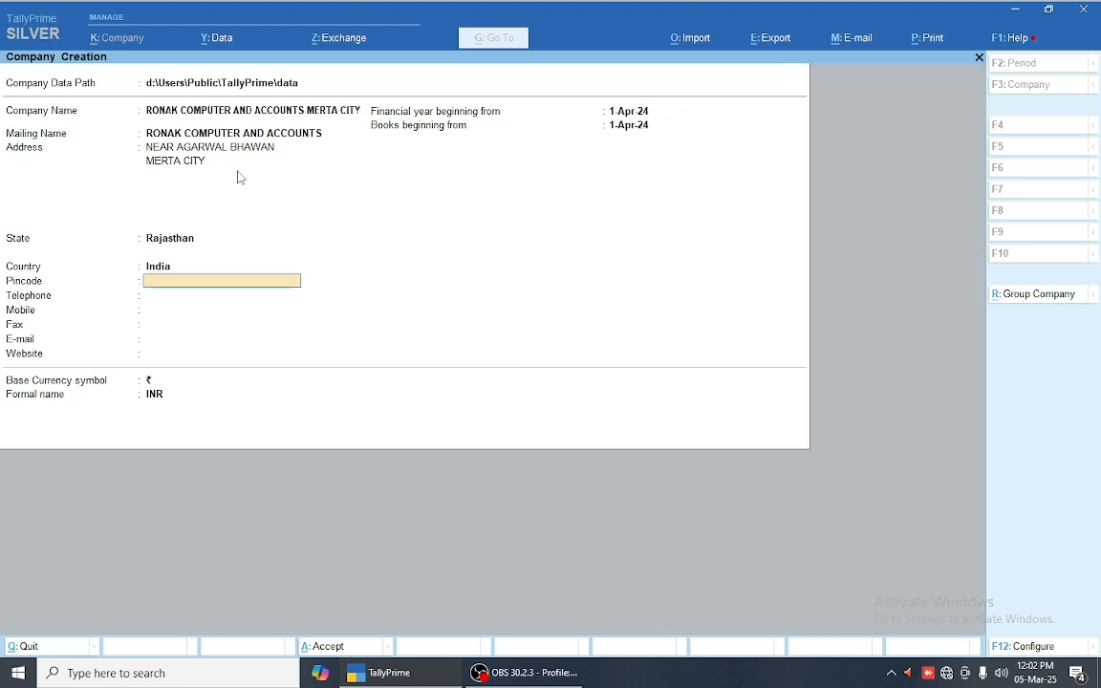
type("341510")
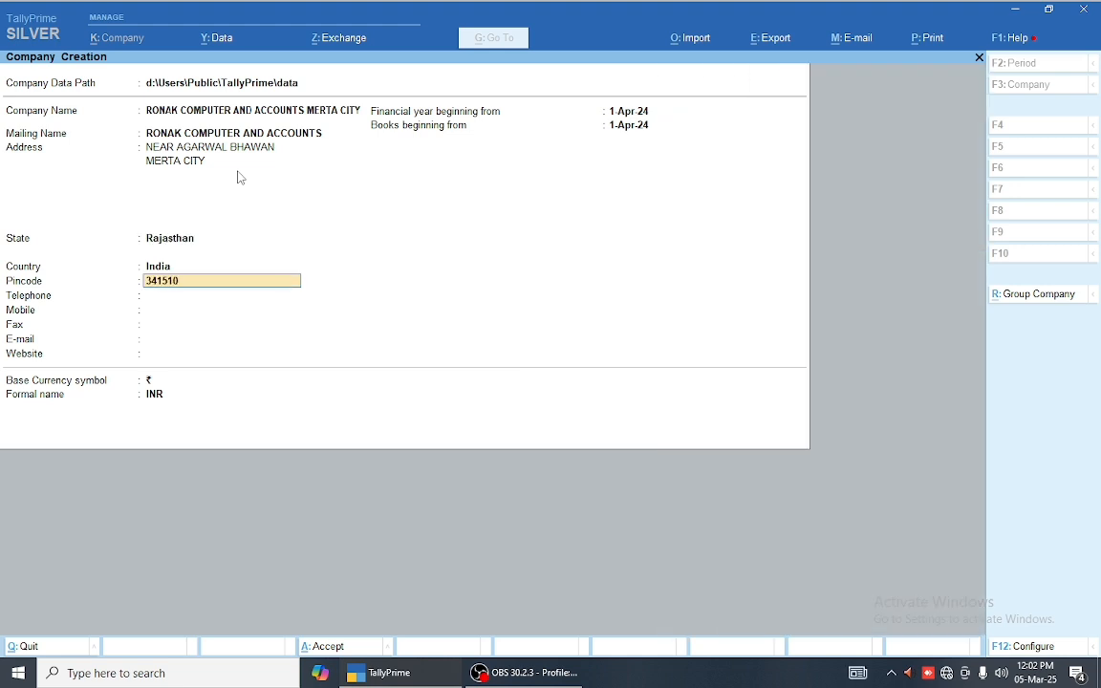
key("Return")
key("Up")
key("Up")
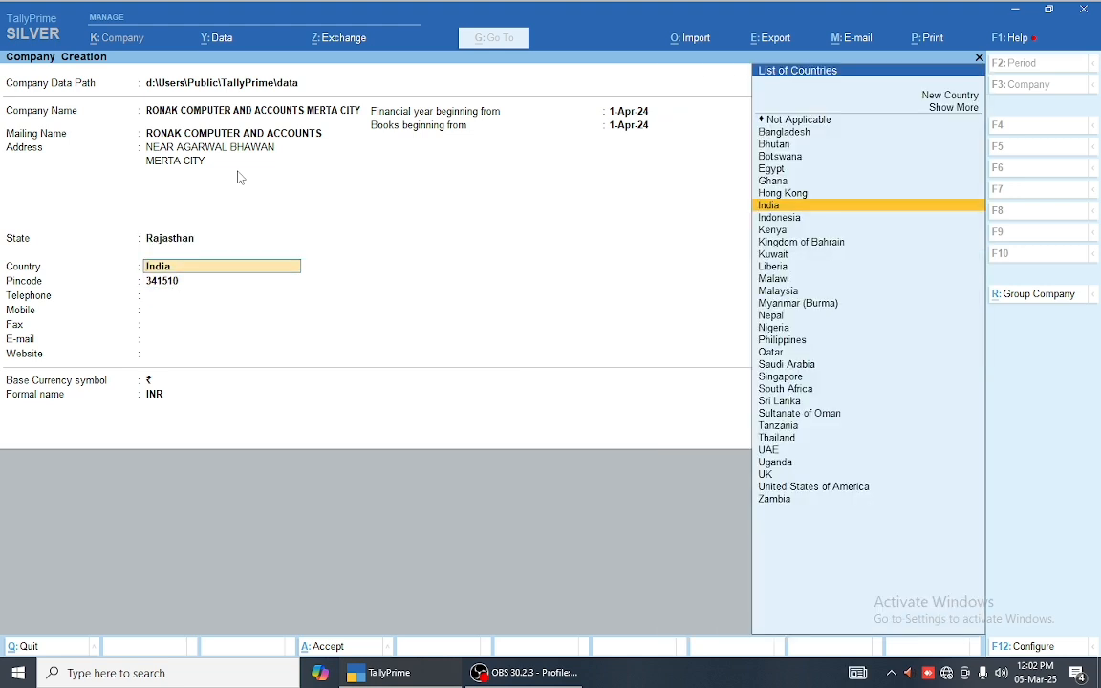
key("Return")
key("Return")
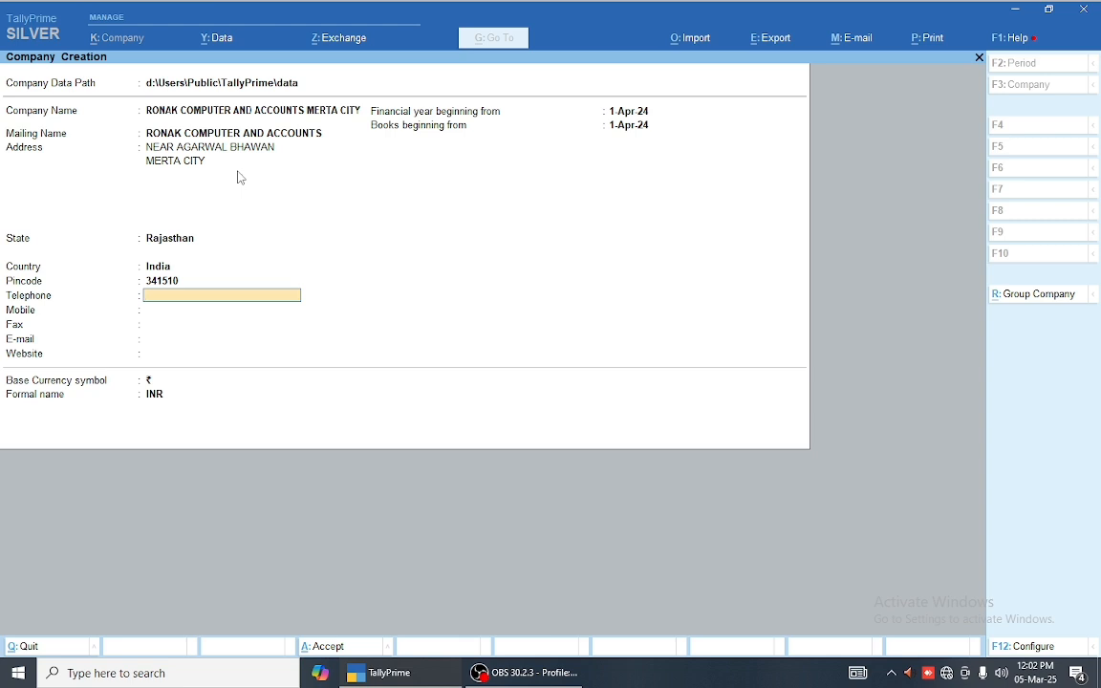
key("Return")
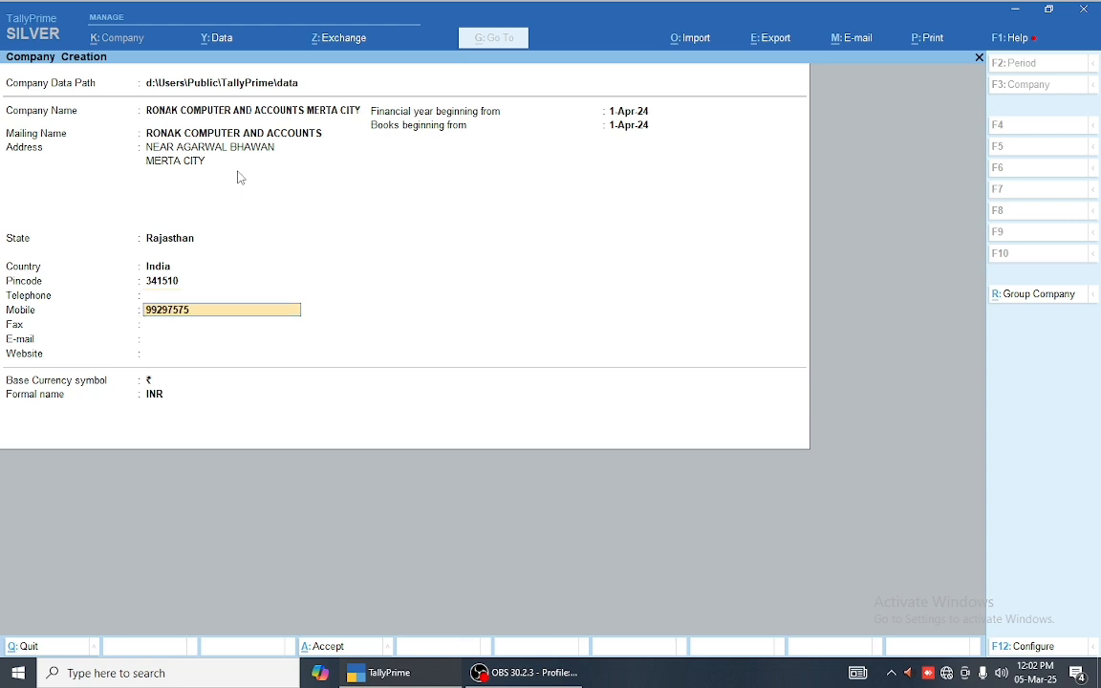
key("Return")
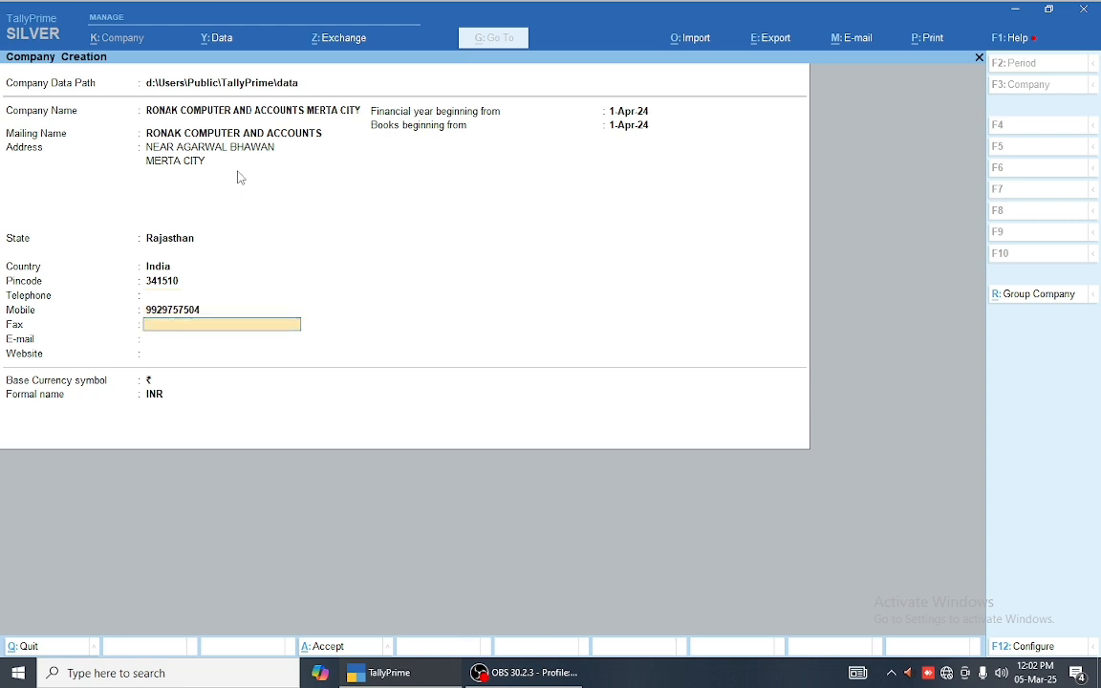
key("Return")
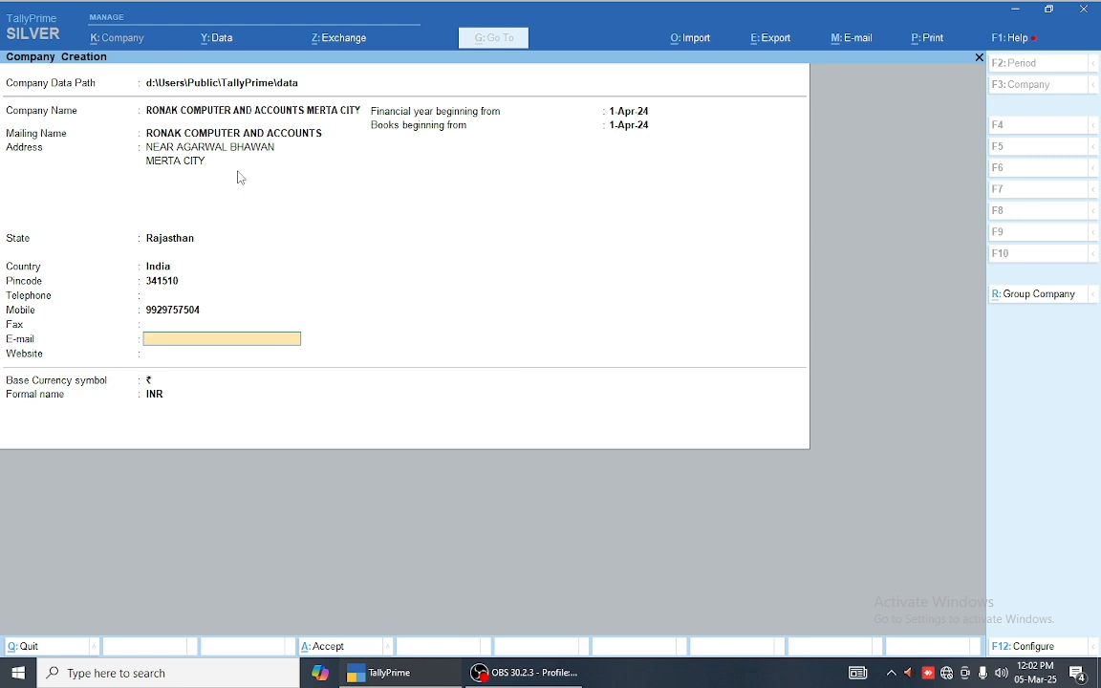
key("Return")
key("Return")
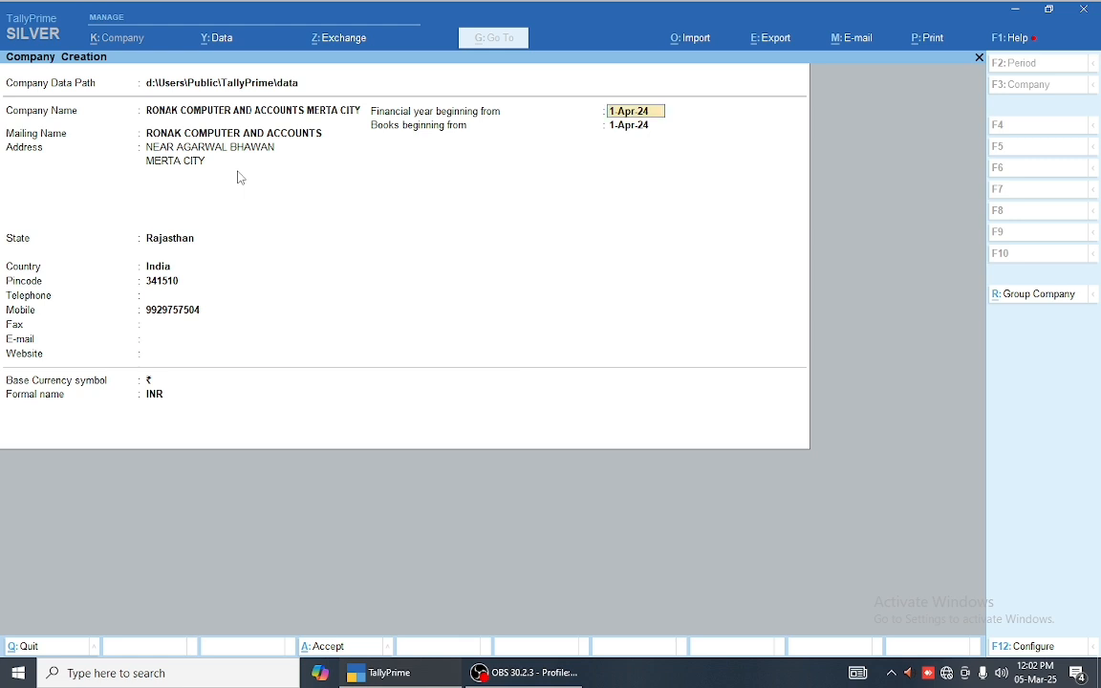
Step: Keep financial year 1-Apr-24, set books beginning from 4-Mar-25, and keep the INR currency symbol
key("Return")
key("Up")
key("Return")
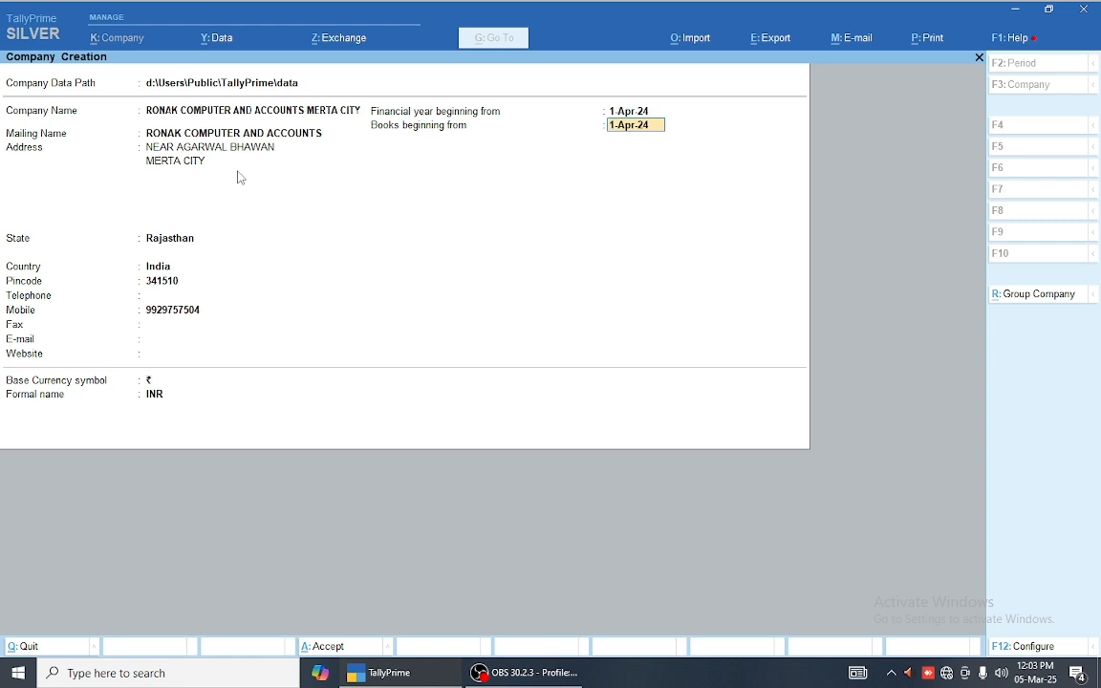
type("4.3.2025")
key("Return")
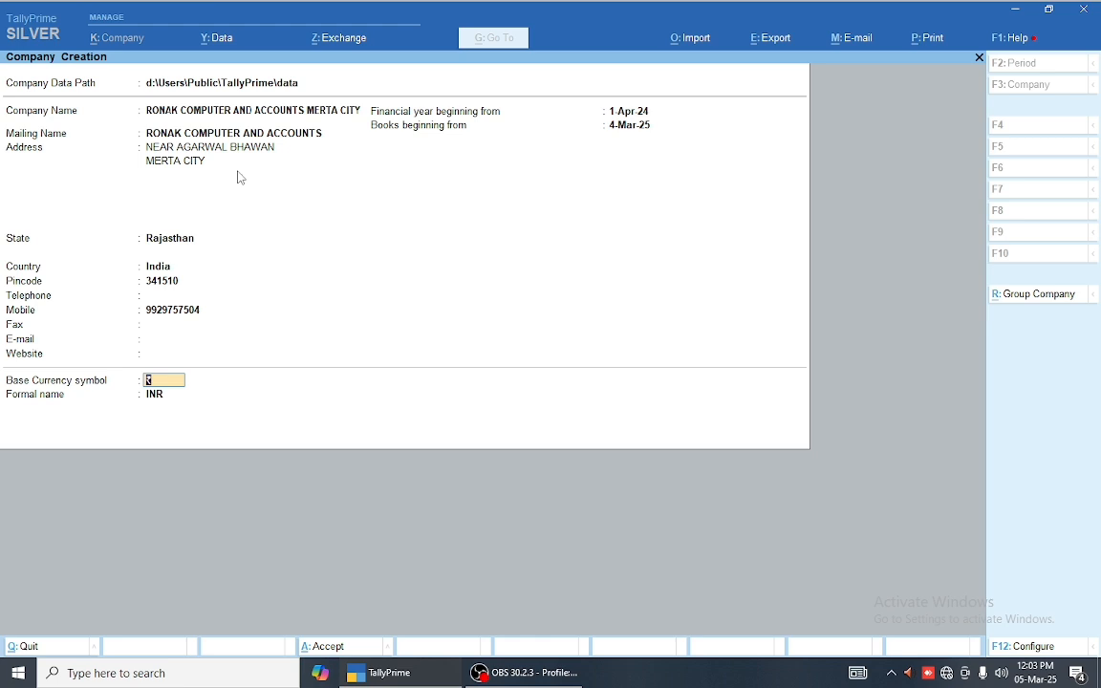
key("BackSpace")
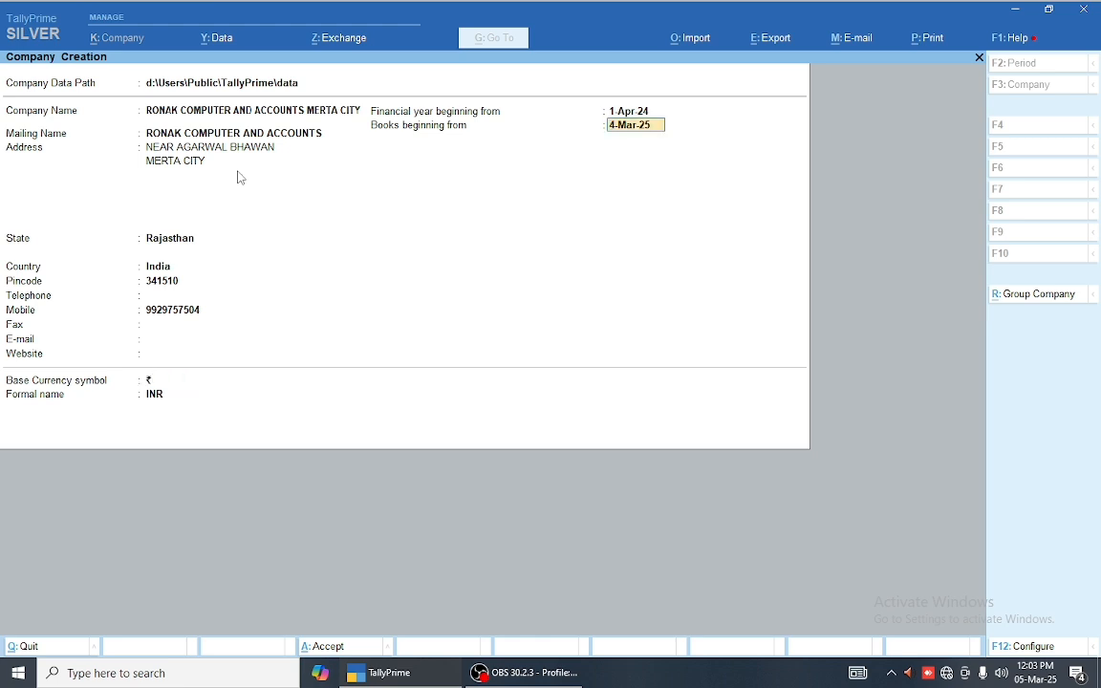
key("Return")
key("Return")
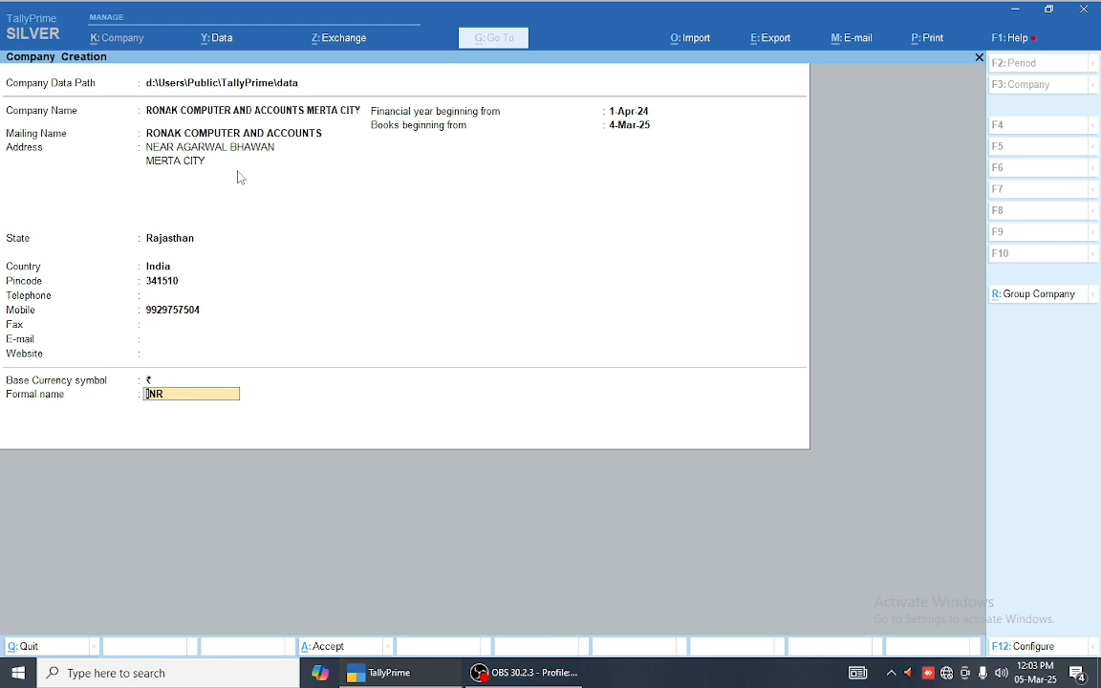
key("Return")
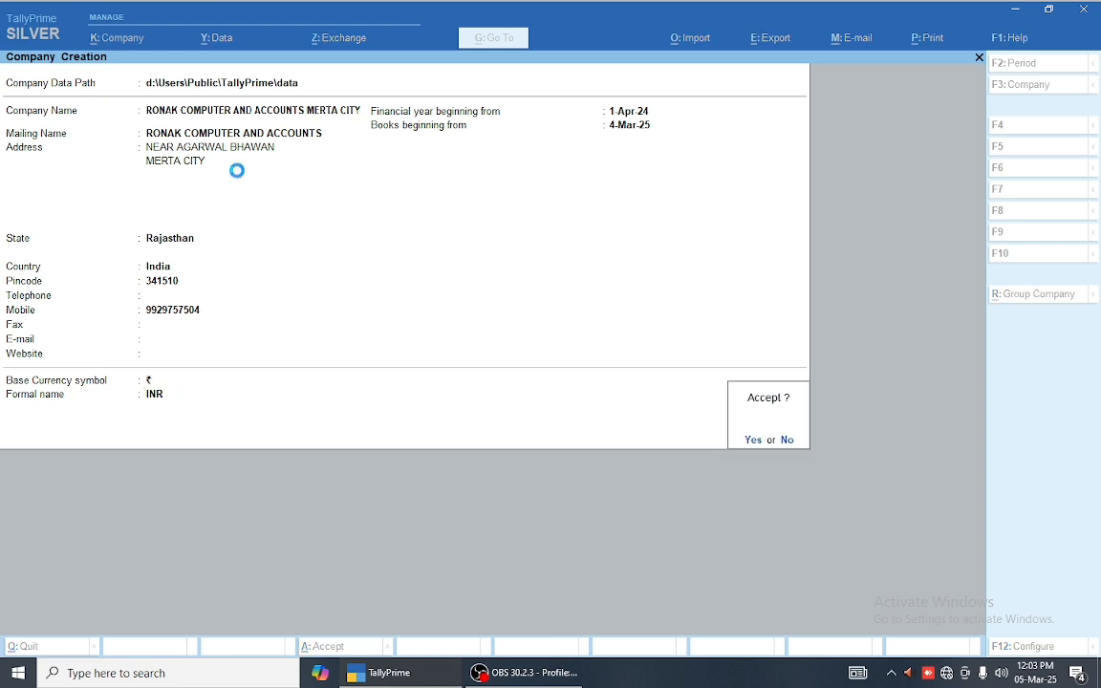
Step: Create the company with default features, then try a voucher dated 3-3-2025 and abandon it
key("Return")
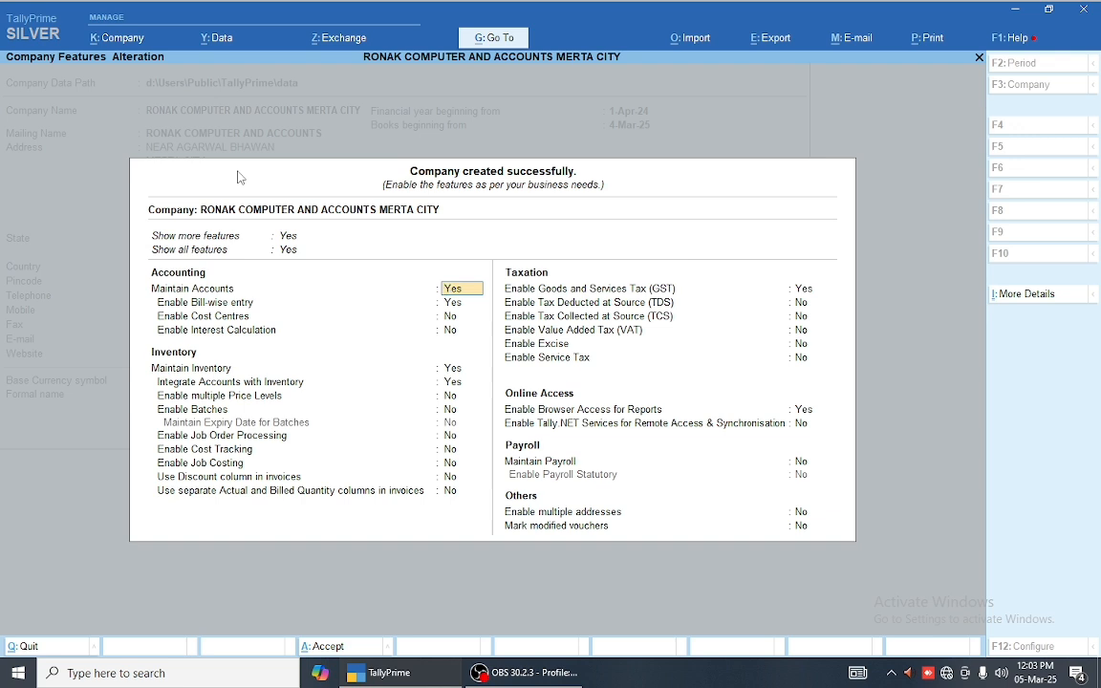
key("ctrl+a")
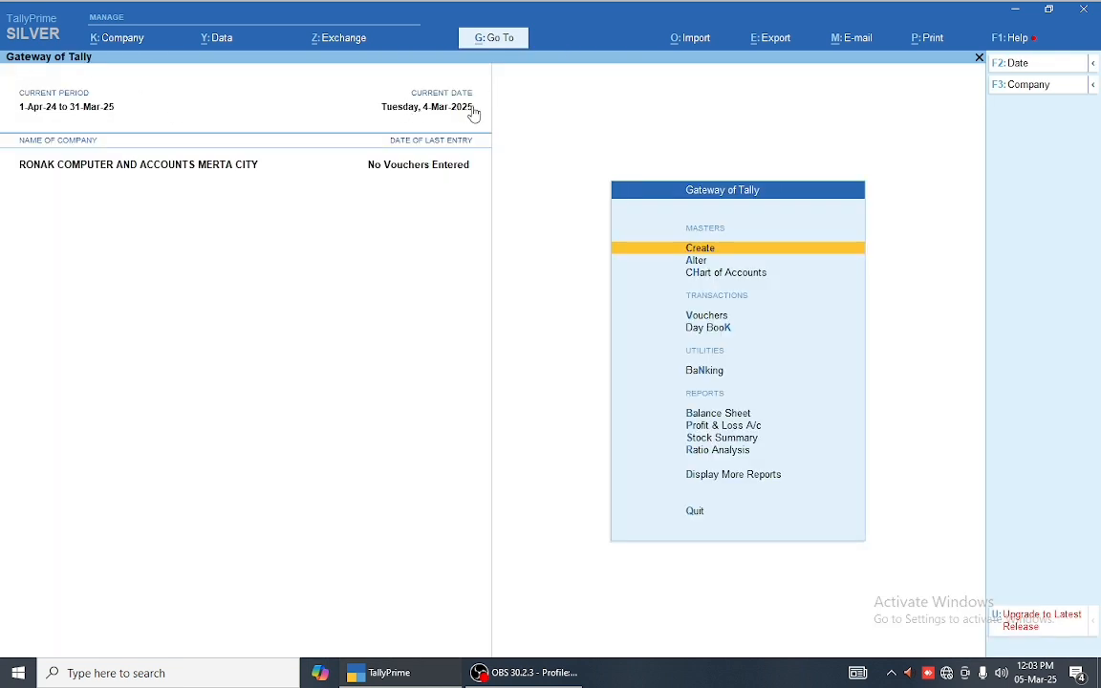
key("v")
key("F2")
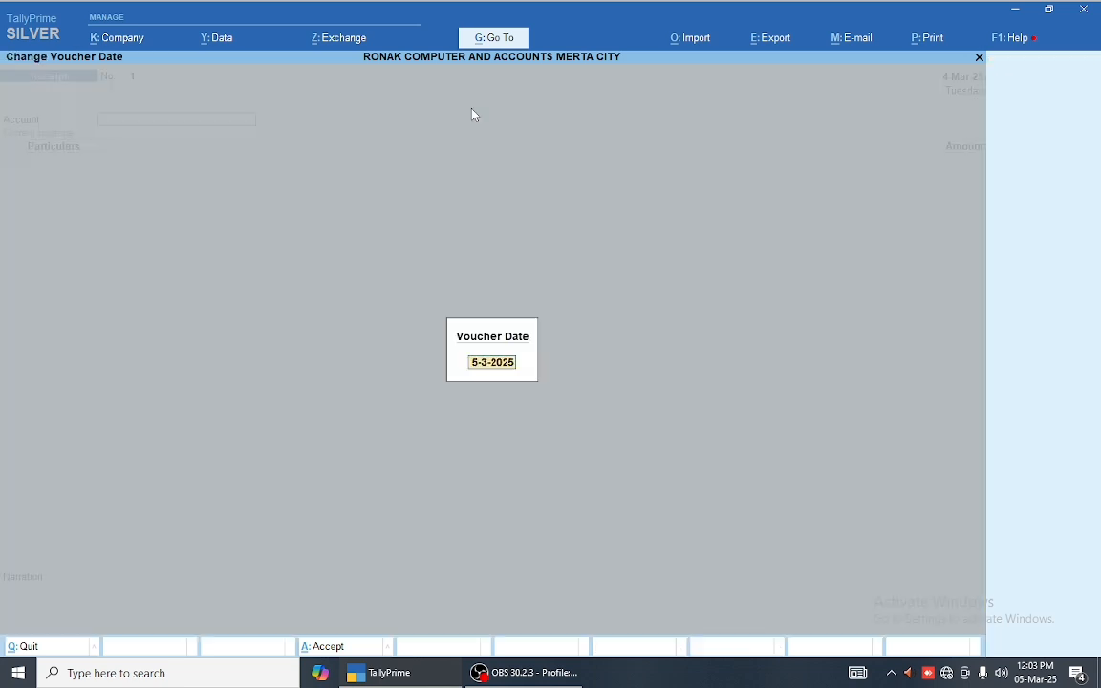
type("3-3")
key("Return")
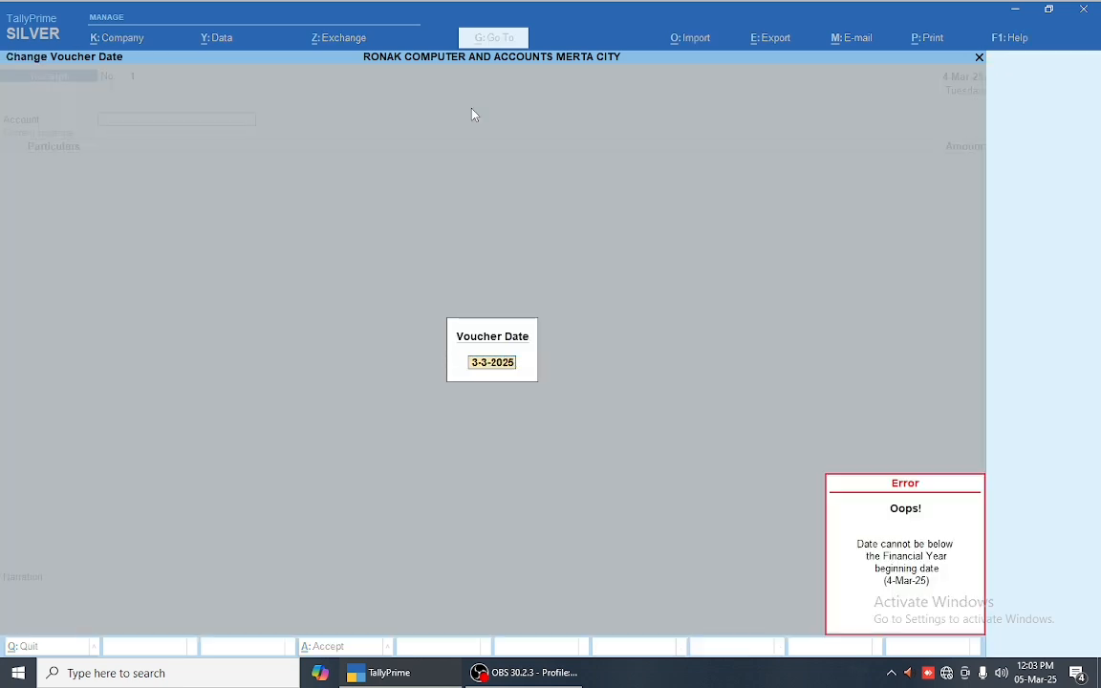
key("Escape")
key("Escape")
key("Escape")
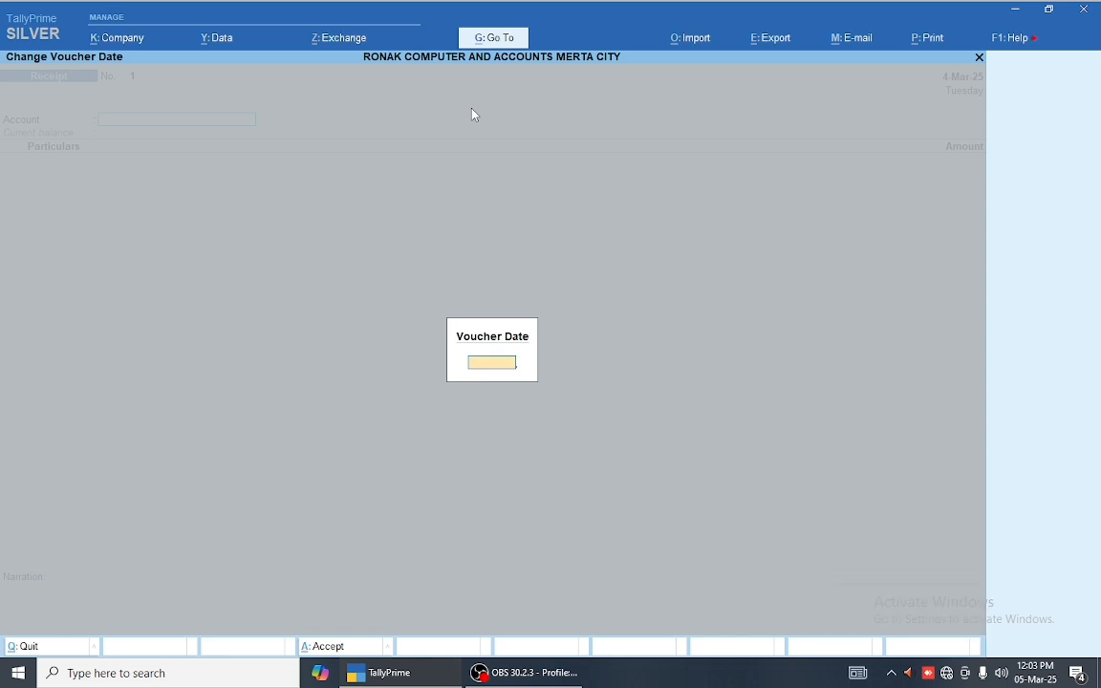
Step: Alter the company's books beginning date to 1.4.2024 and confirm the data loss warning
key("y")
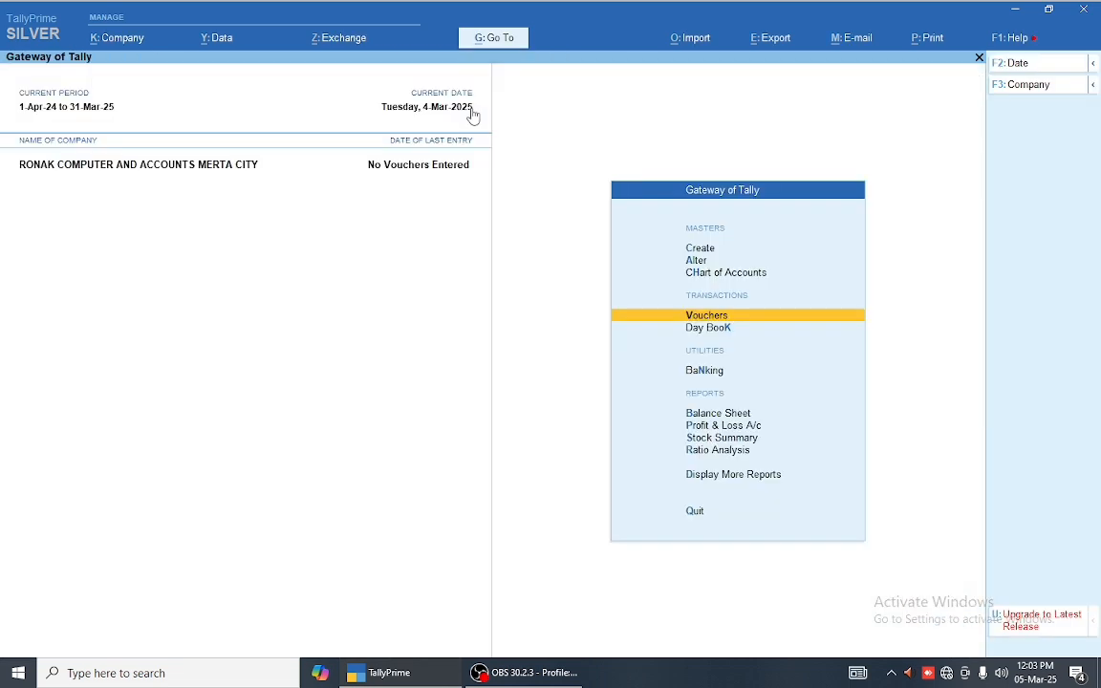
key("F3")
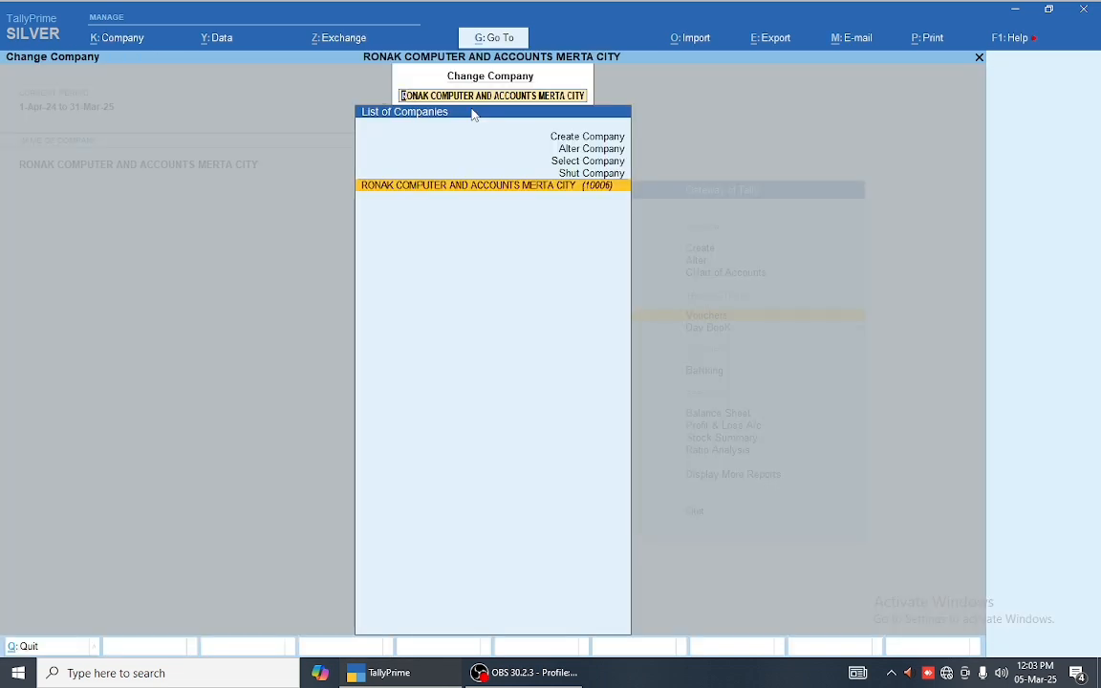
key("Up")
key("Up")
key("Up")
key("Return")
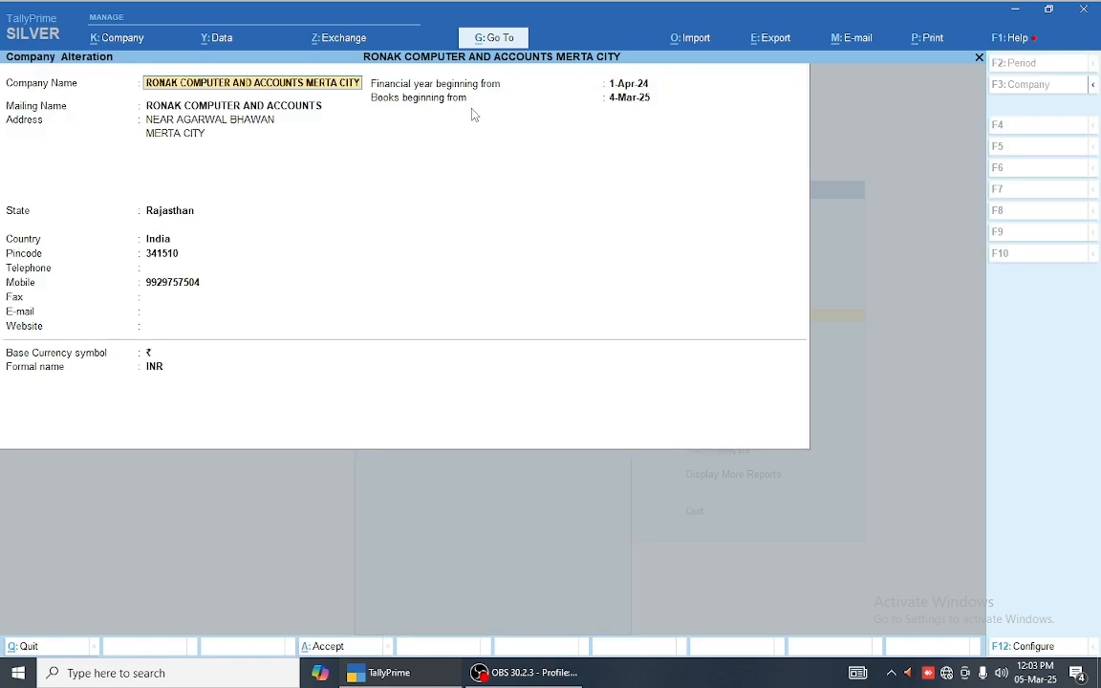
key("Return")
key("Return")
key("Return")
key("Return")
key("Return")
key("Return")
key("Return")
key("Return")
key("Return")
key("Return")
key("Return")
key("Return")
key("Return")
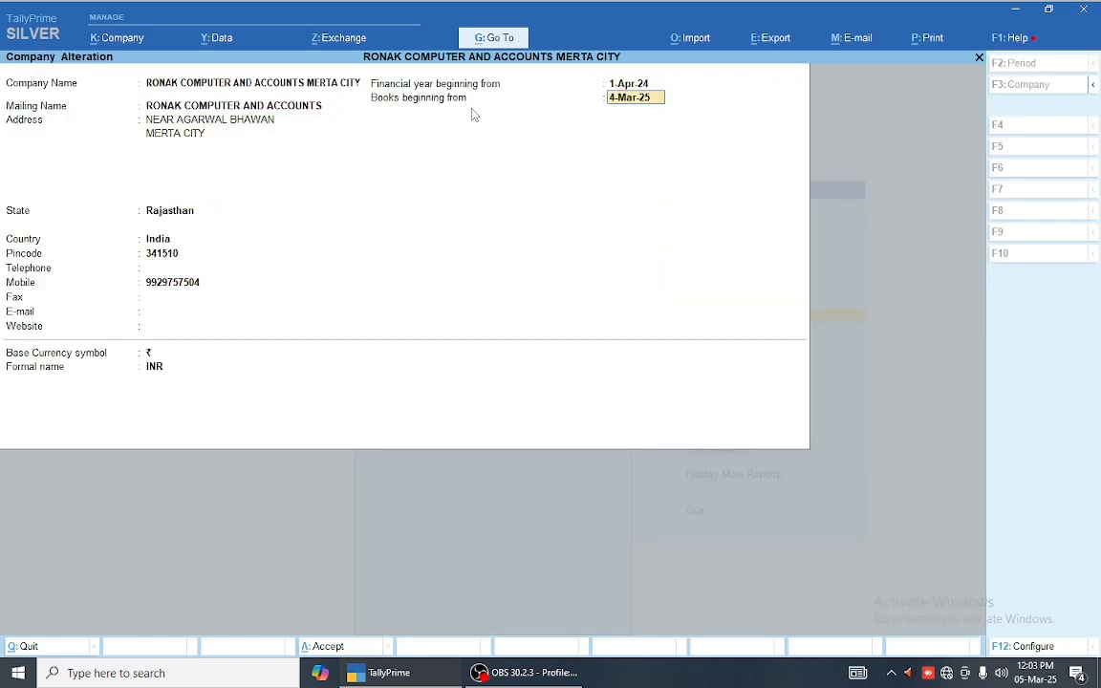
type("1.4.2024")
key("Return")
key("Return")
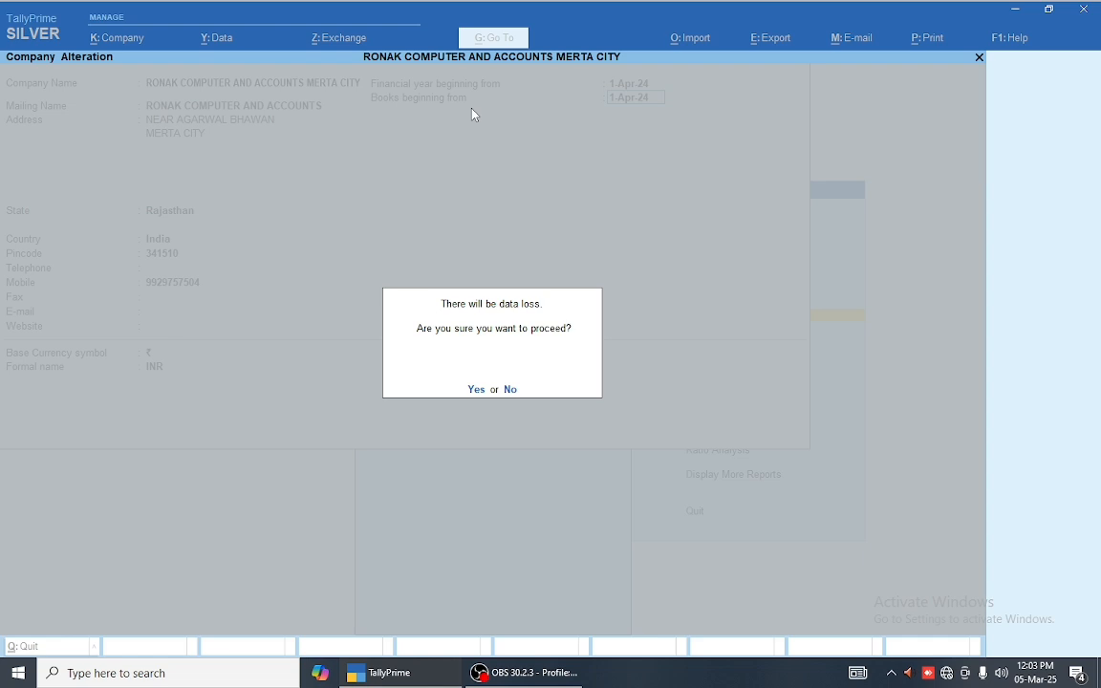
key("Return")
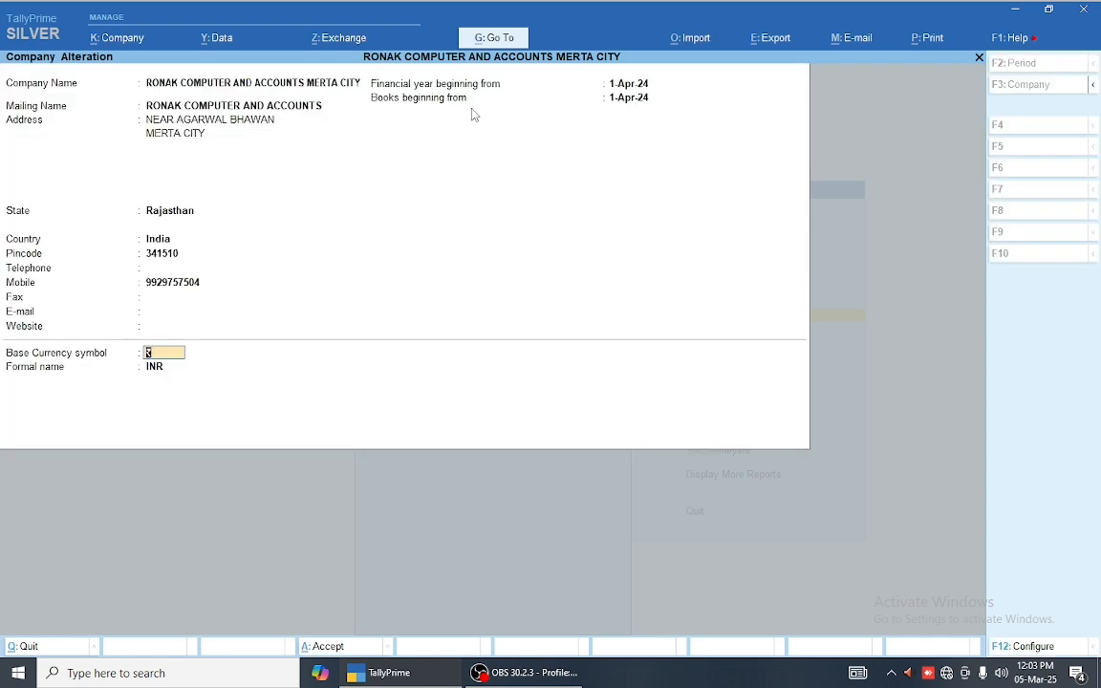
key("Return")
key("Return")
key("Return")
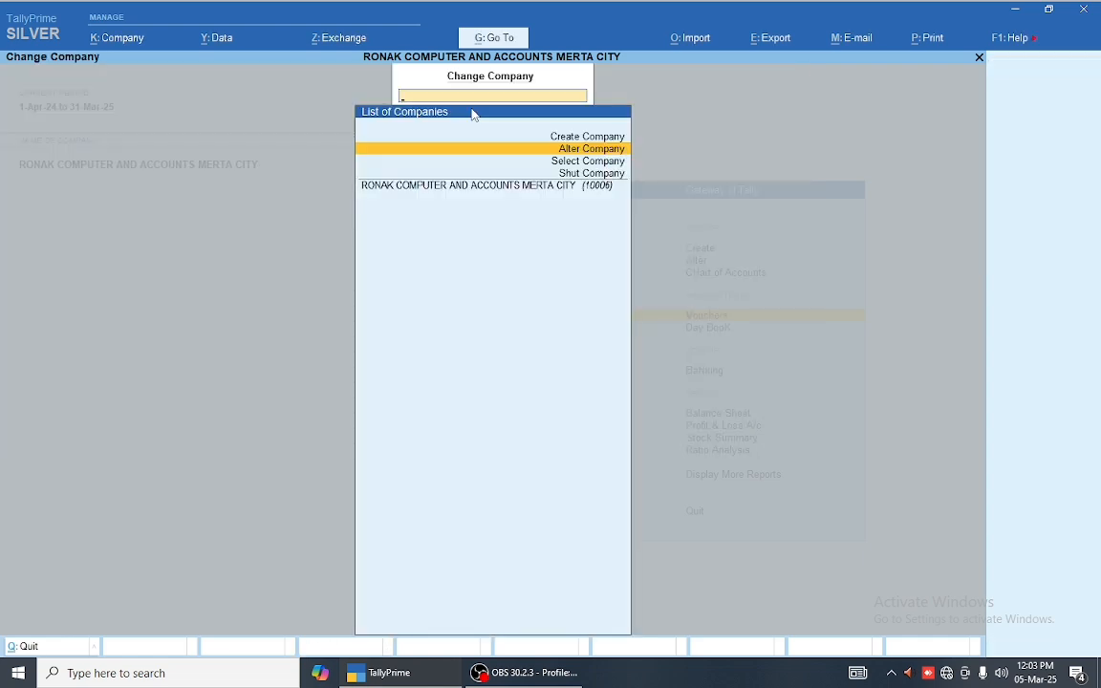
key("Escape")
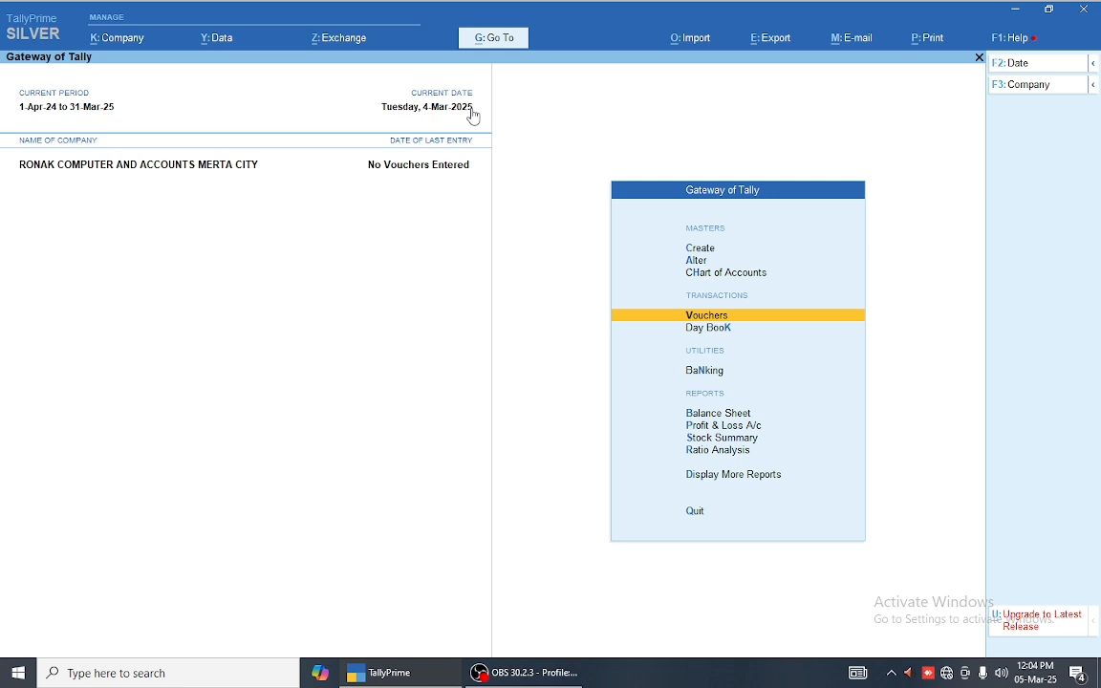
Step: Review the company's GST Details with Rajasthan as the state, then leave without changes
key("Up")
key("Up")
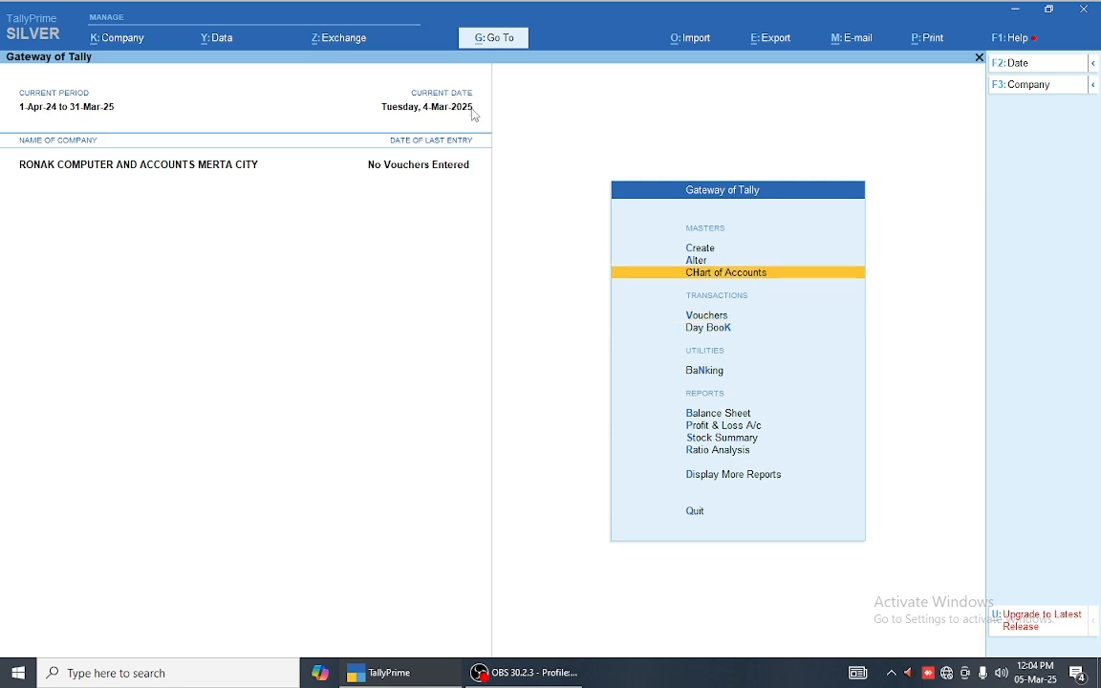
key("Return")
key("Down")
key("Up")
key("Up")
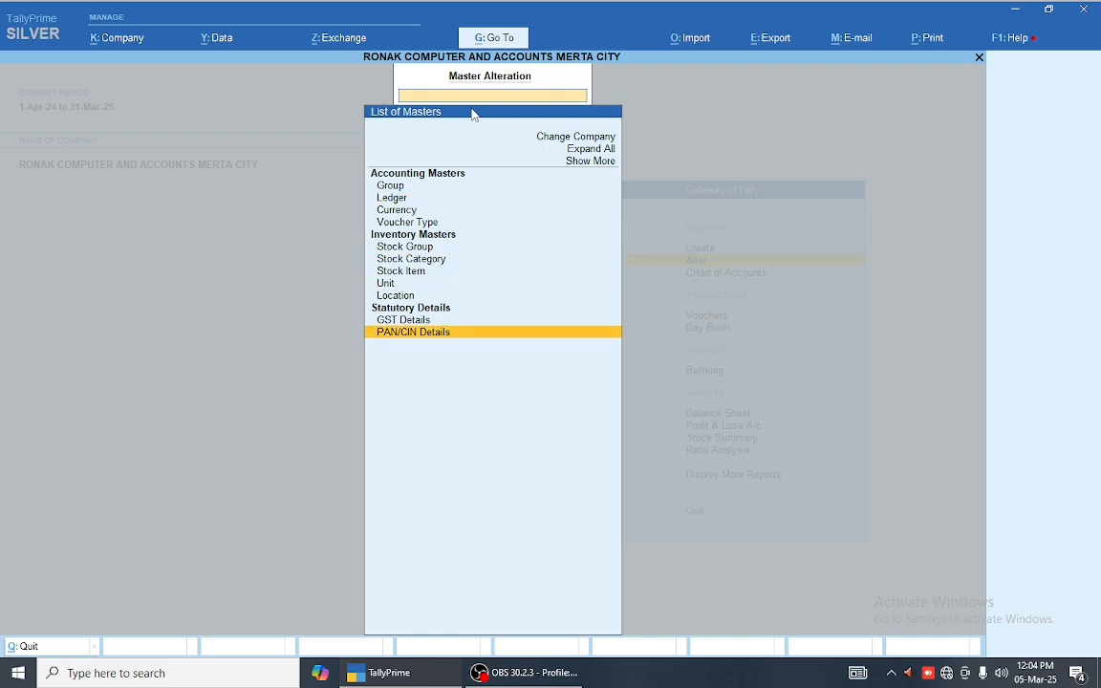
key("Up")
key("Return")
key("Return")
key("Return")
key("Return")
key("Return")
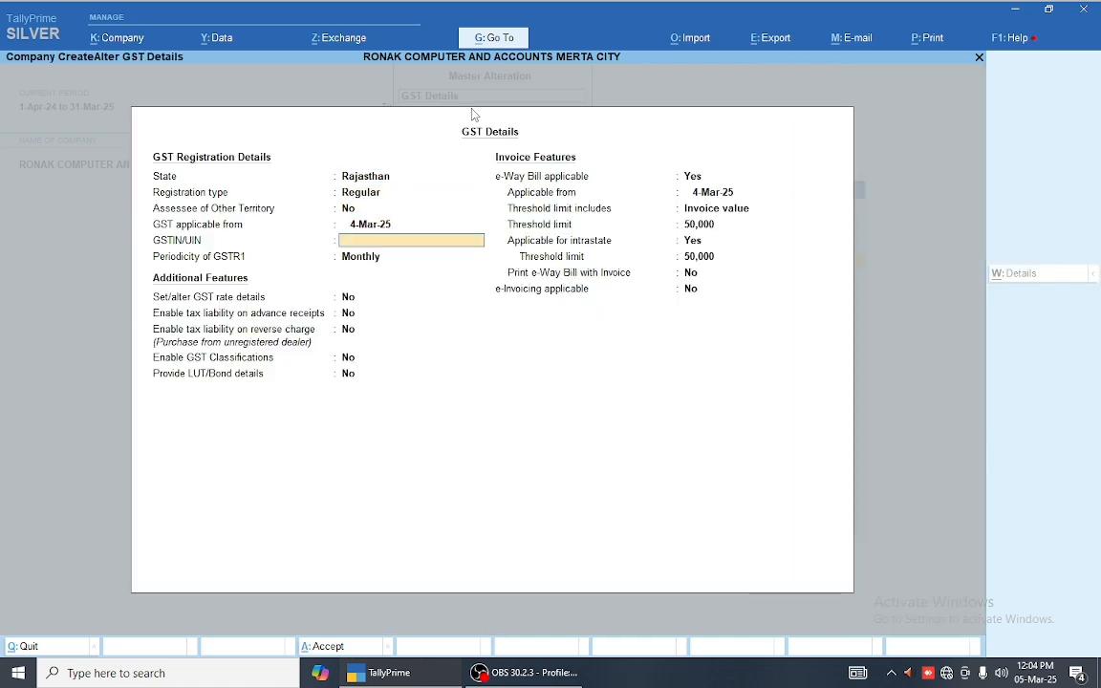
key("Escape")
key("y")
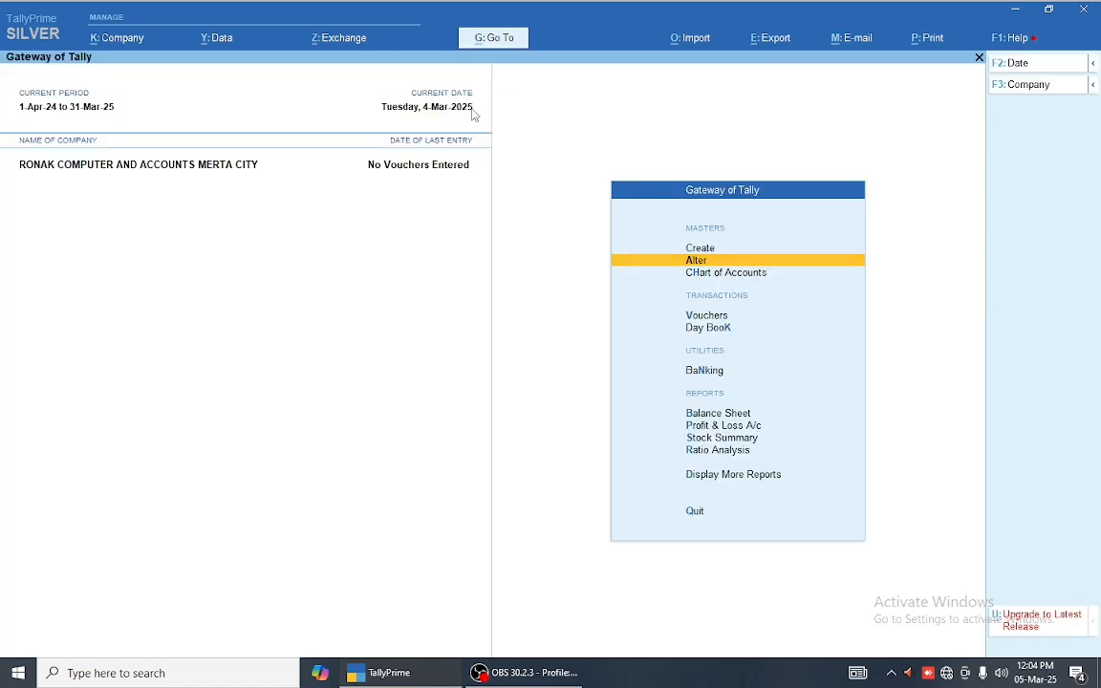
key("Up")
key("F11")
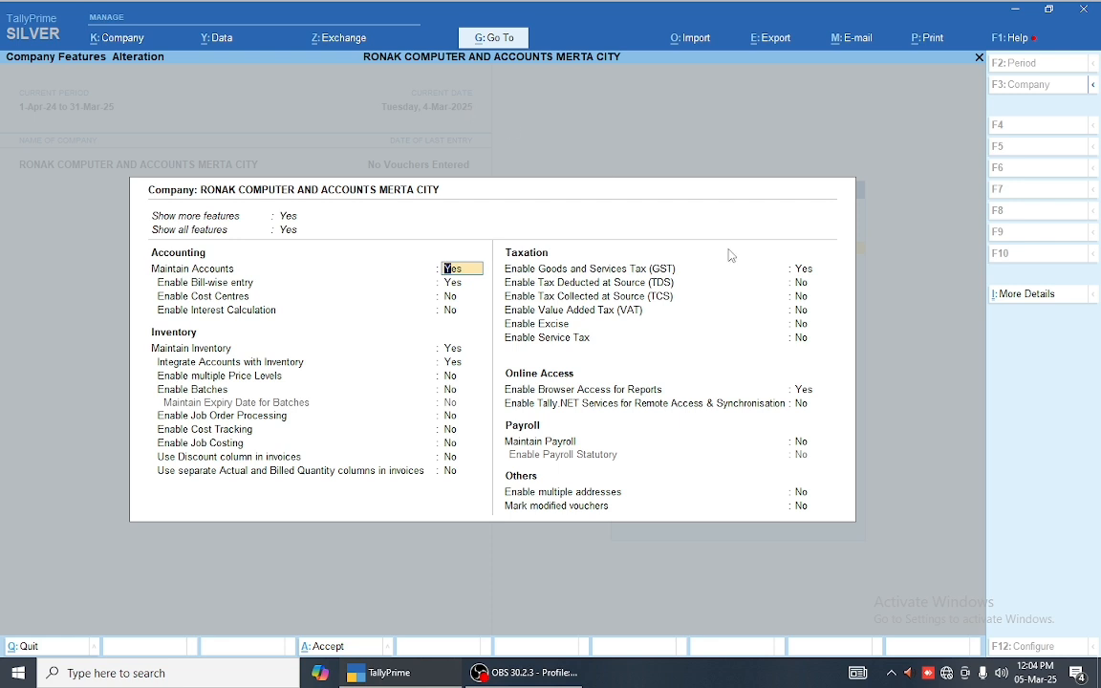
Step: Enable GST for Rajasthan, applicable from 1-Apr-24, with the GSTIN left blank
left_click(810, 274)
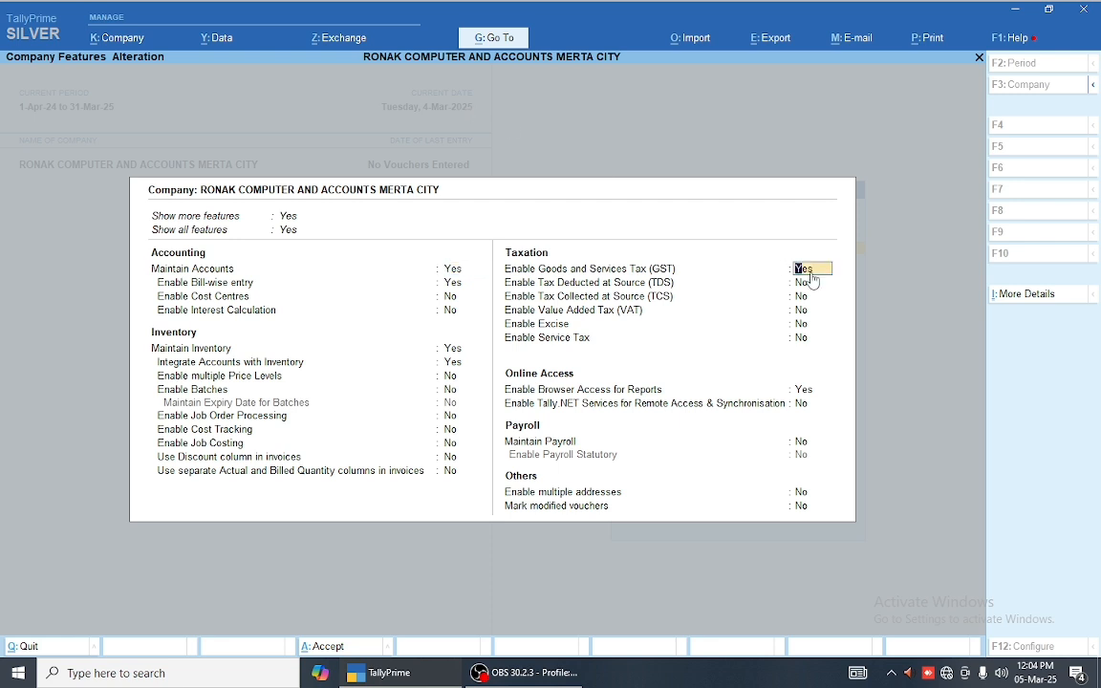
key("Return")
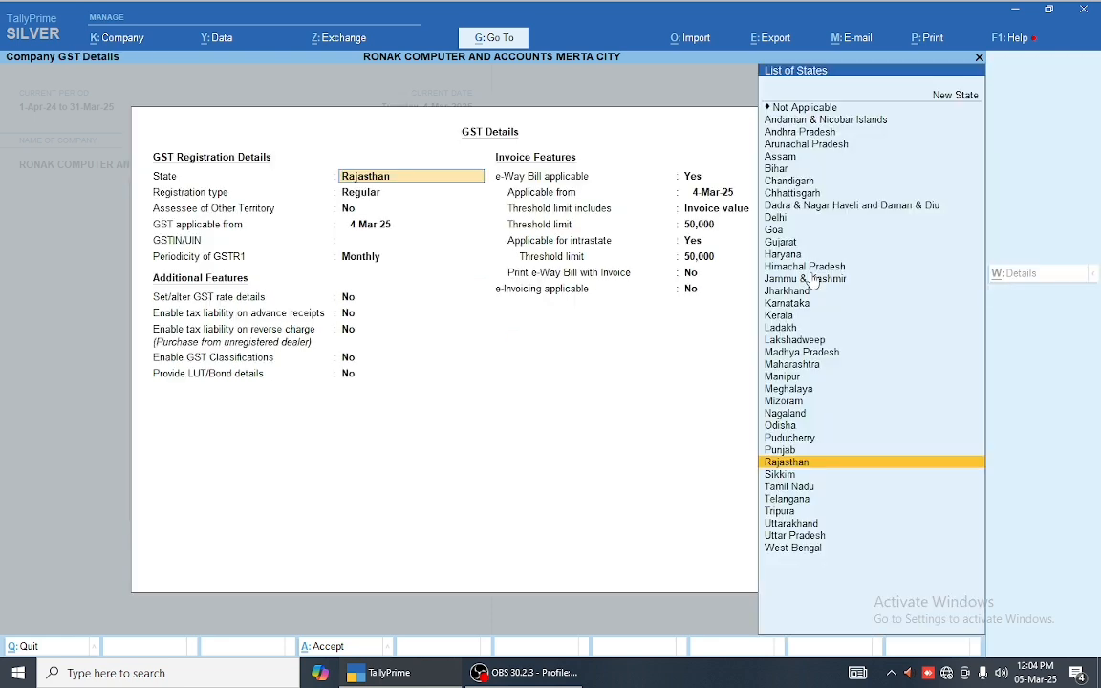
key("Return")
key("Return")
key("Return")
type("1-4-24")
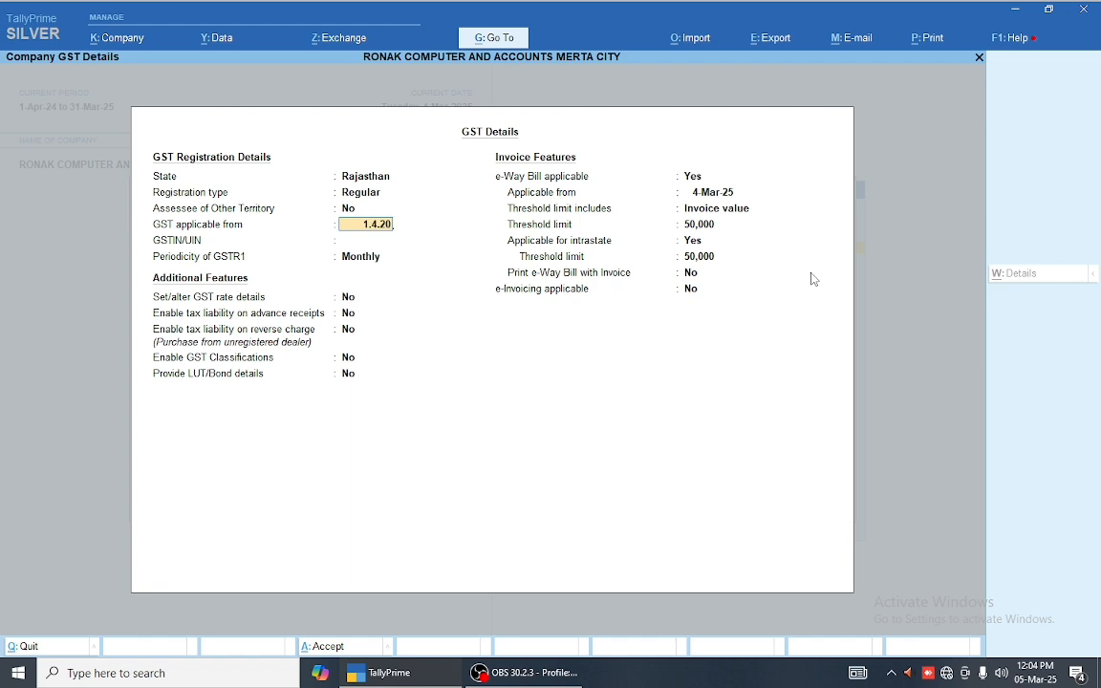
key("Return")
type("08")
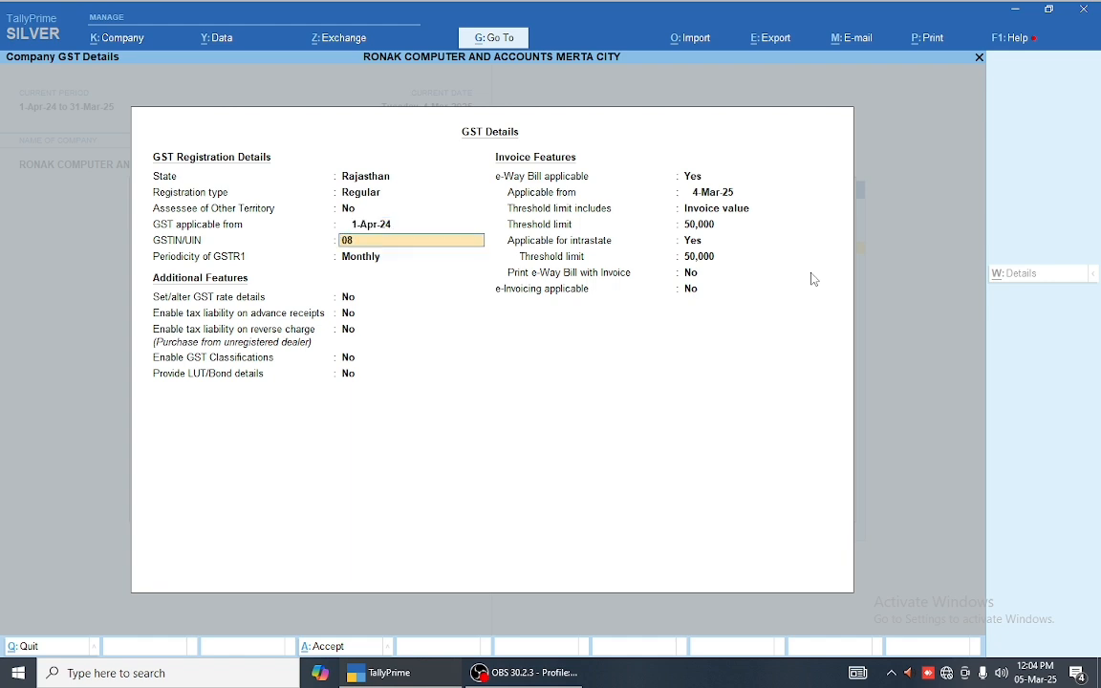
key("BackSpace")
key("Return")
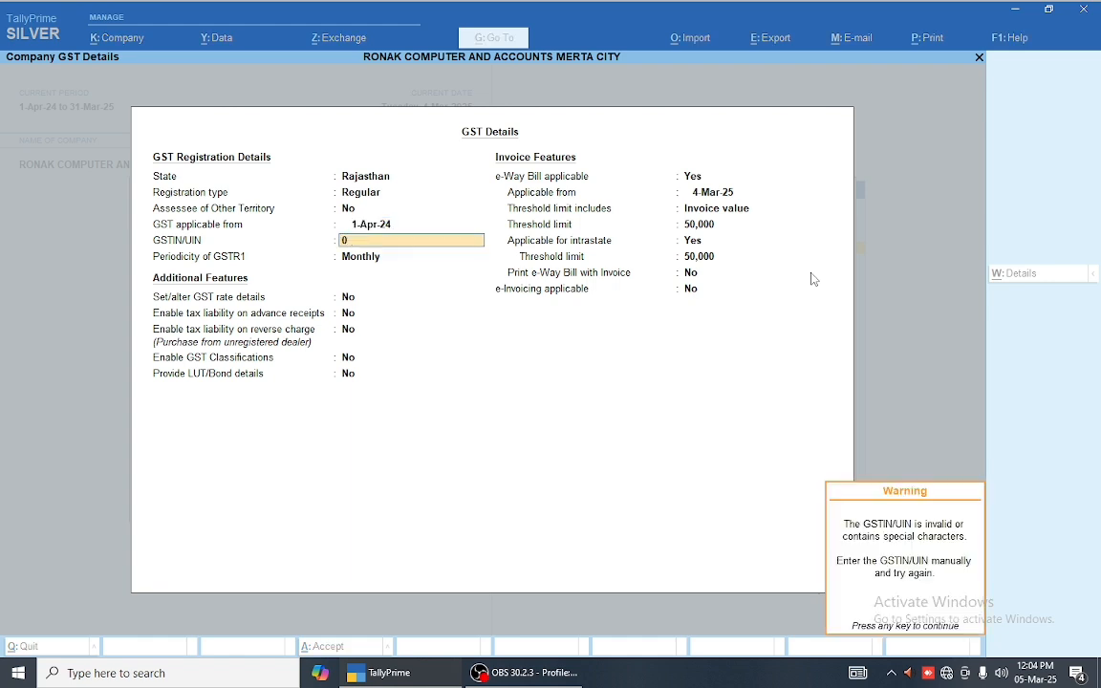
key("Return")
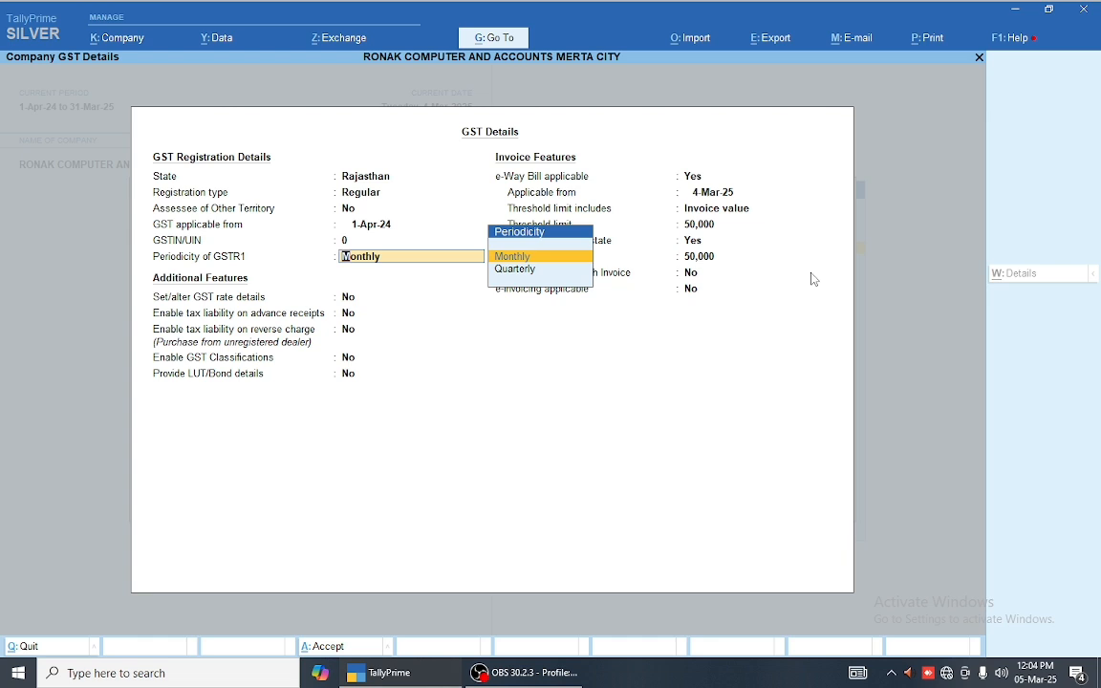
key("BackSpace")
key("Delete")
key("Return")
key("Return")
Step: Keep Monthly GSTR1, skip rate details, set e-Way Bill to No, and save the features
key("Return")
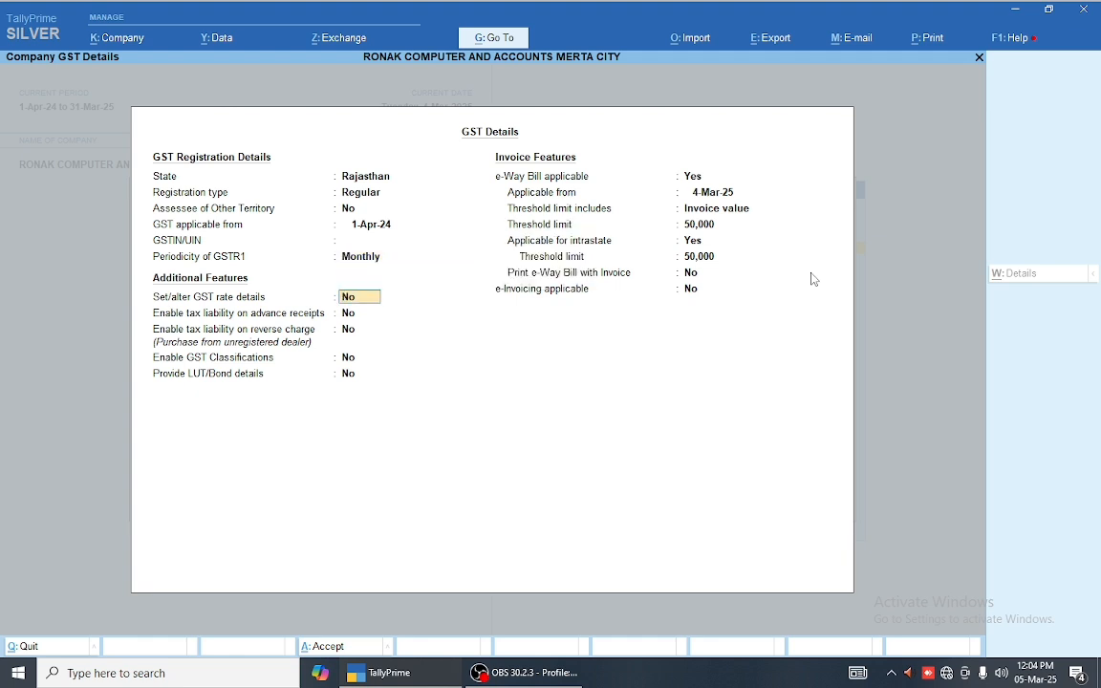
type("y")
key("Return")
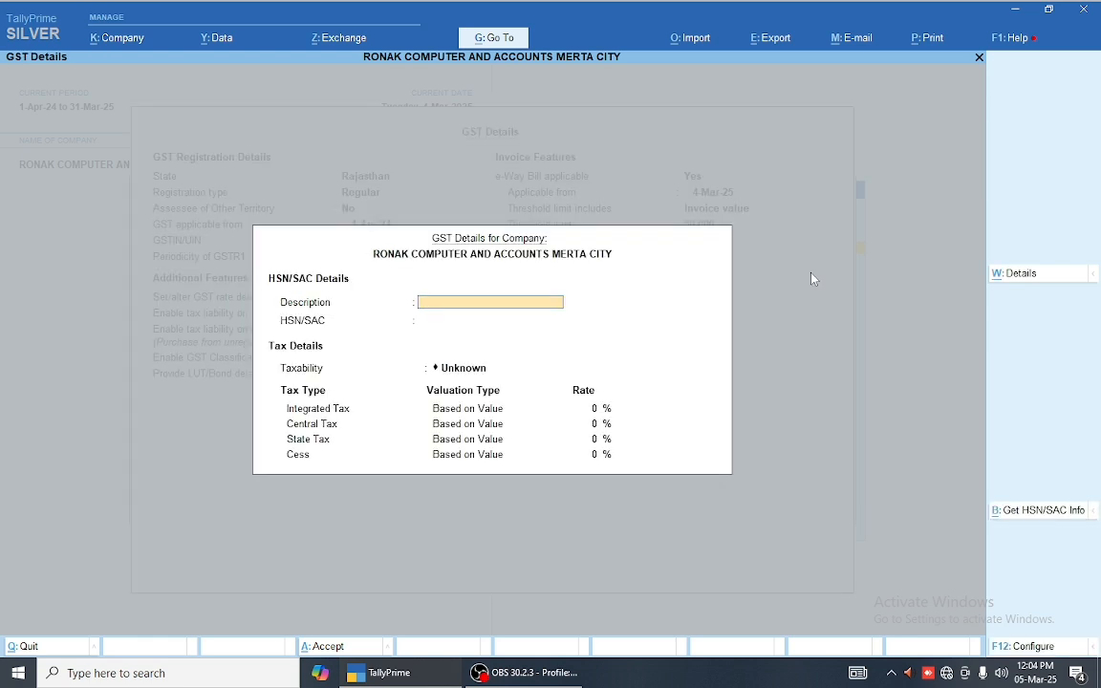
key("Escape")
type("n")
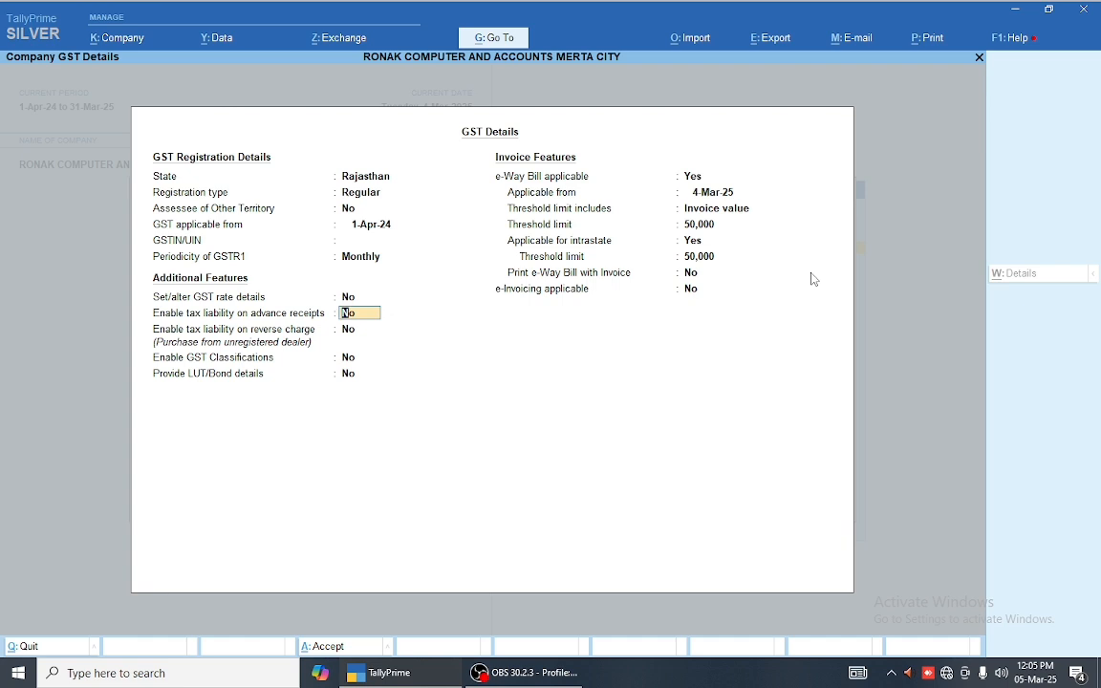
key("Return")
key("Return")
key("Return")
key("Return")
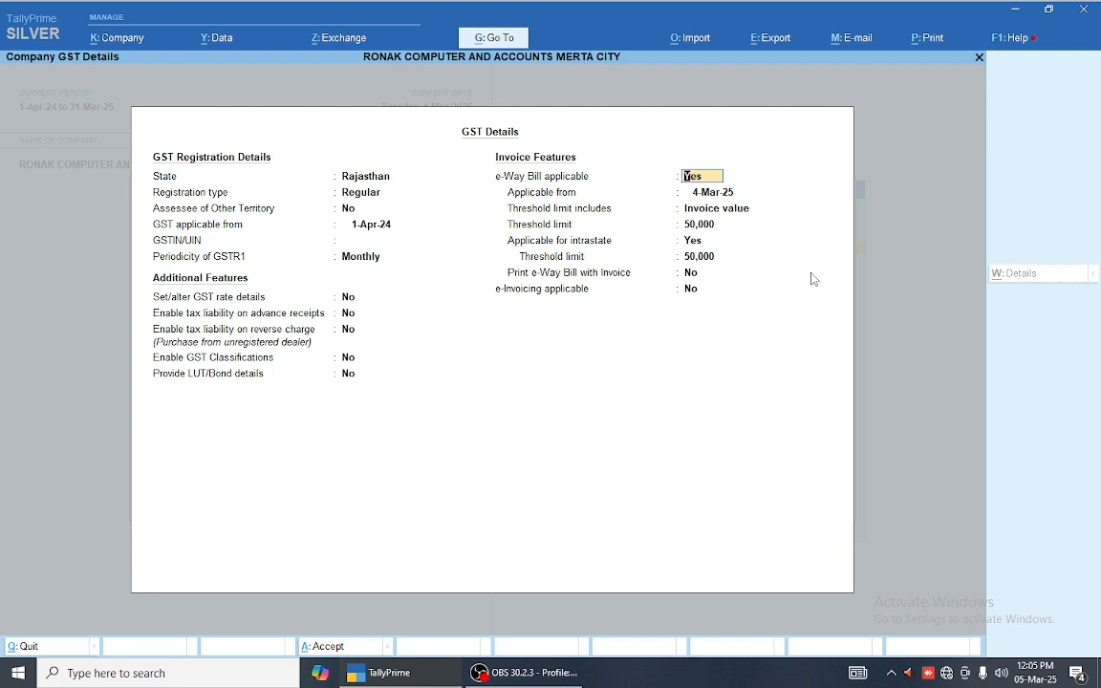
type("N")
key("Return")
key("Return")
key("Return")
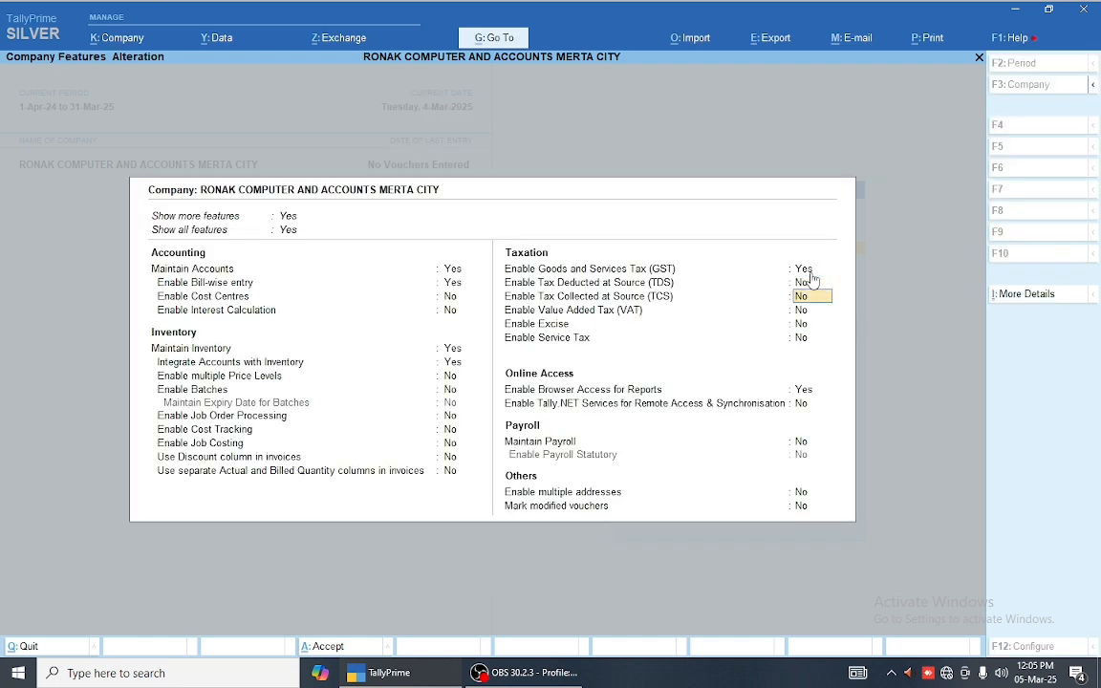
key("ctrl+a")
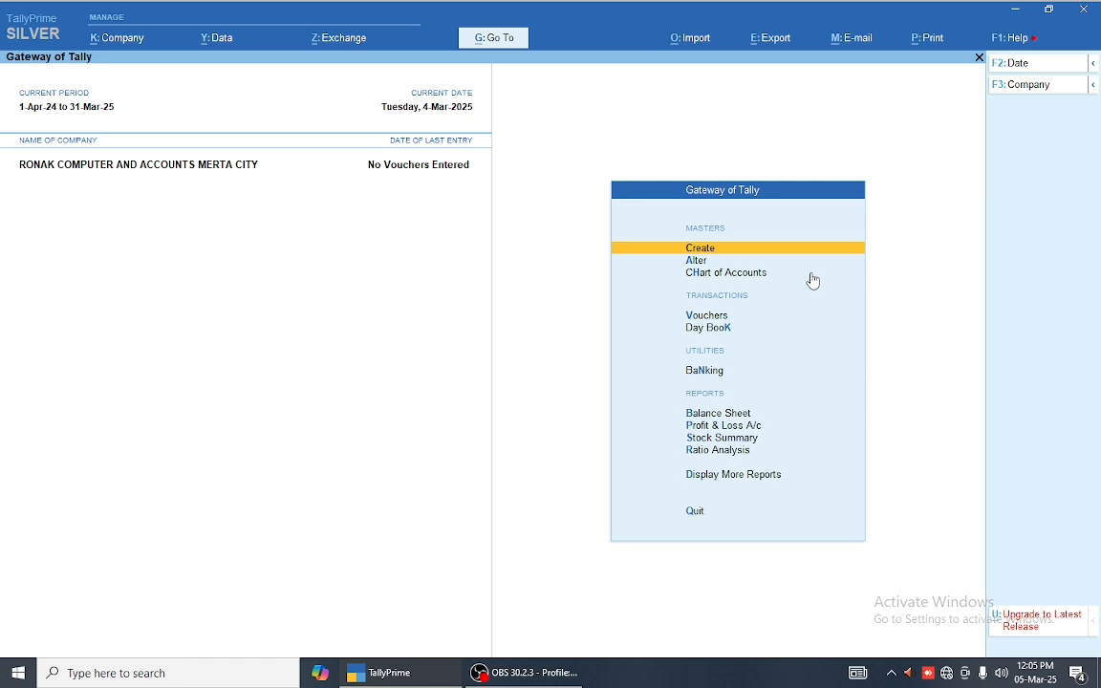
Step: Start a new ledger named SHARMA COMPANY
key("Return")
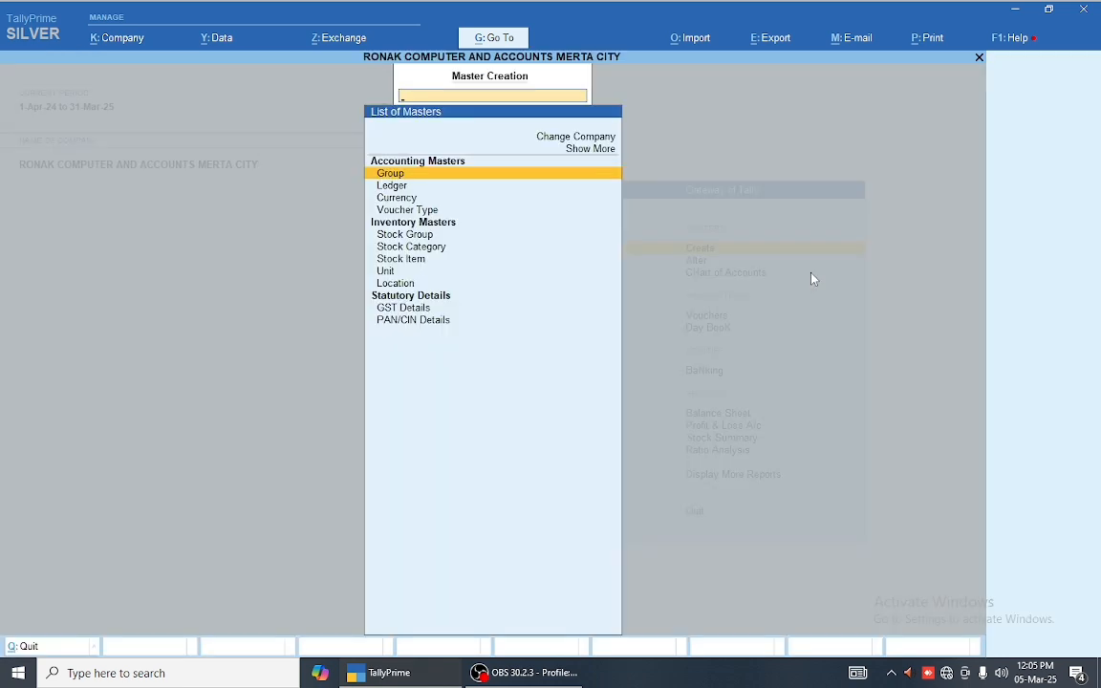
key("Down")
key("Up")
key("Down")
key("Up")
key("Return")
key("Escape")
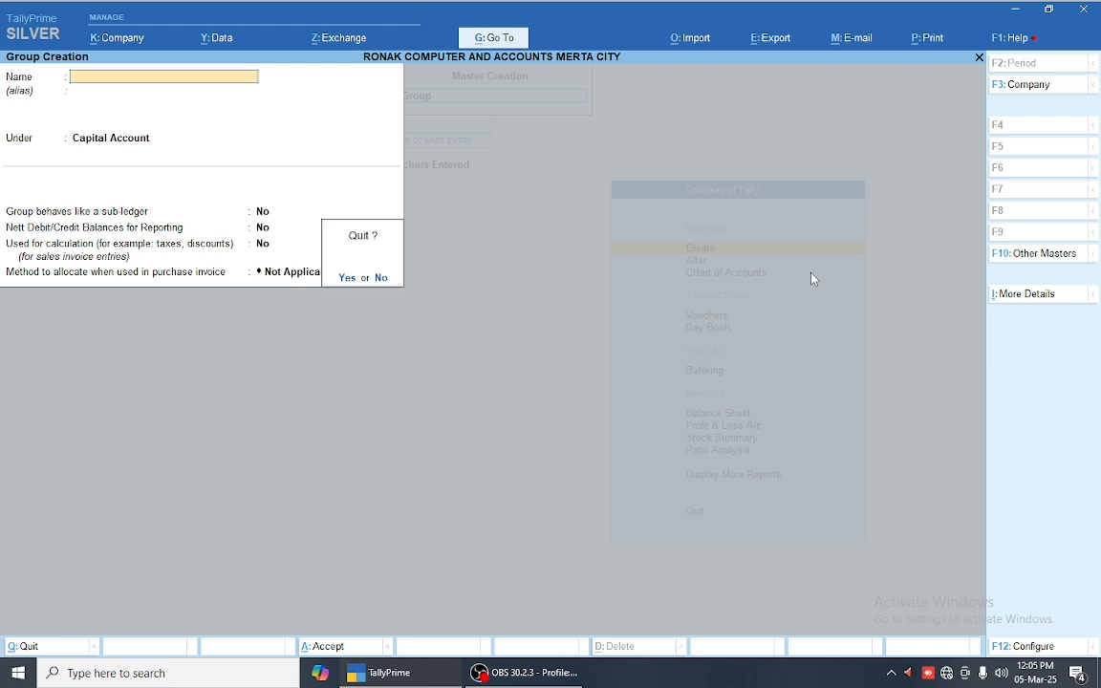
key("Return")
key("Down")
key("Return")
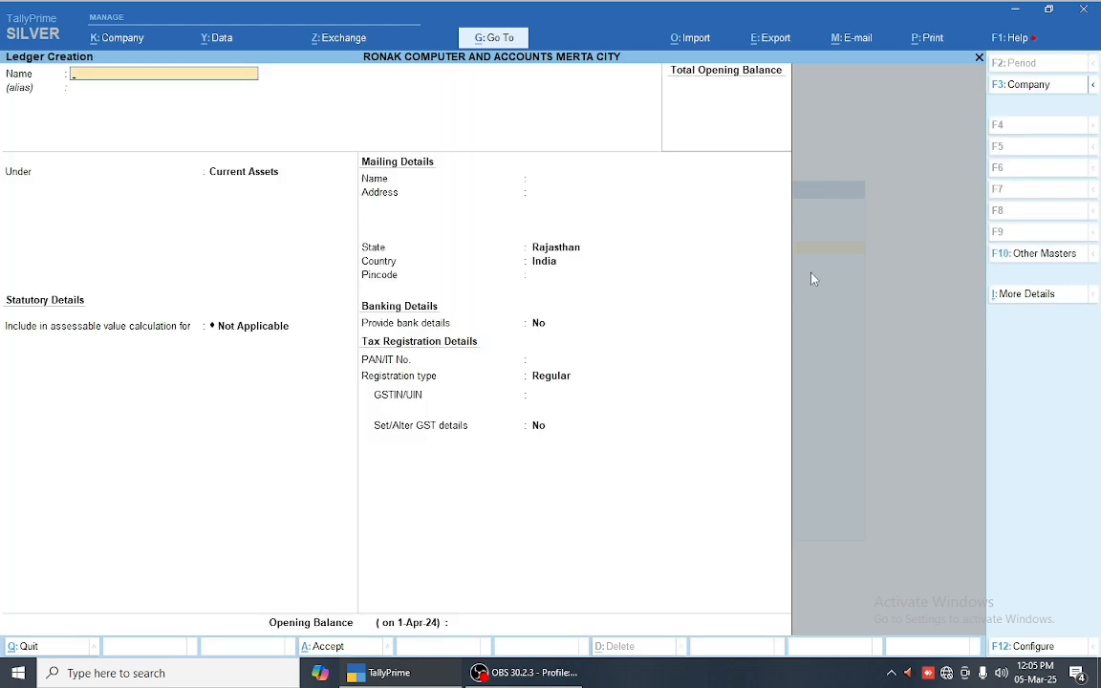
type("A")
key("BackSpace")
type("SHARMA COMPANY")
key("Return")
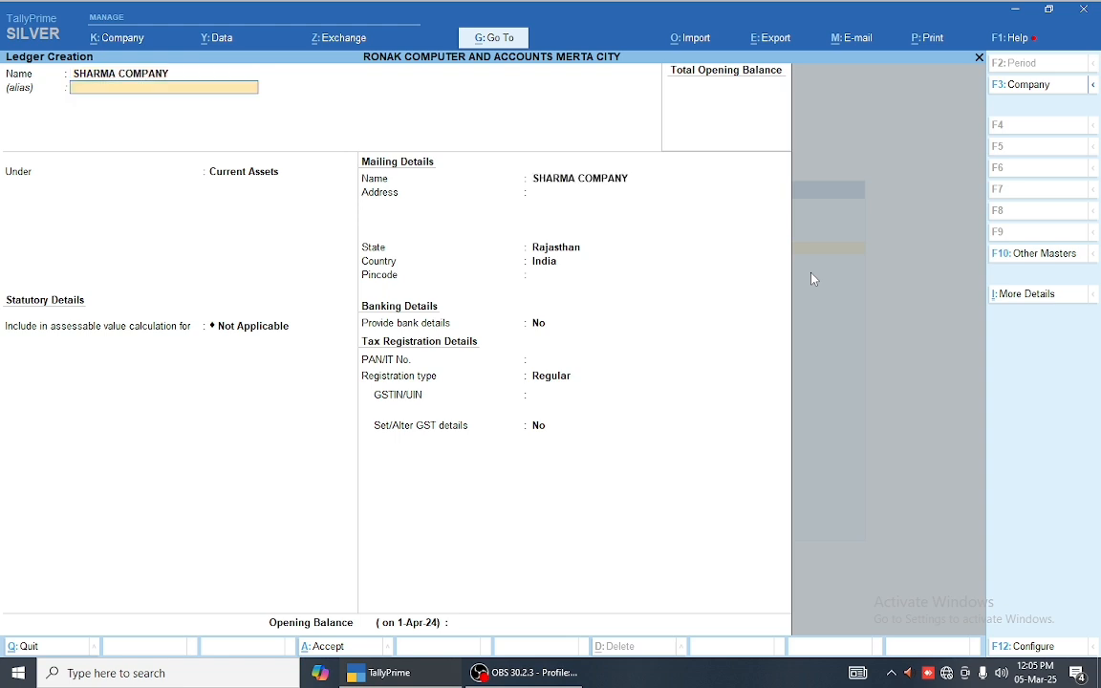
Step: Try Sundry Debtors, then Sundry Creditors as the ledger's group, moving toward a new group
key("Return")
type("SUN")
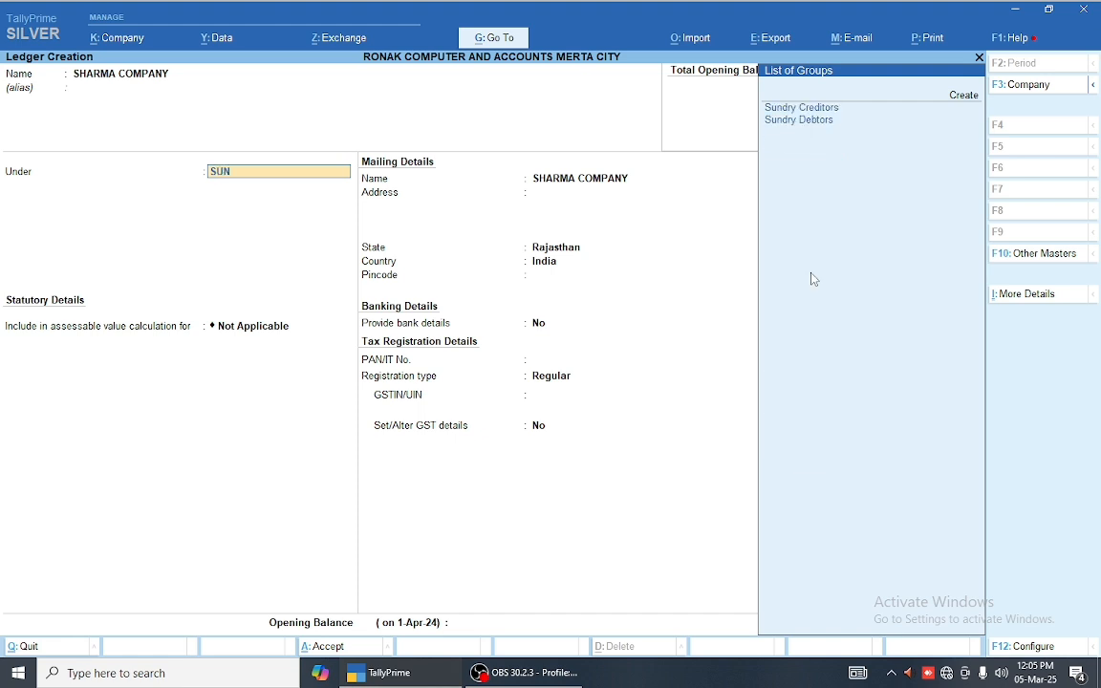
key("Down")
key("Return")
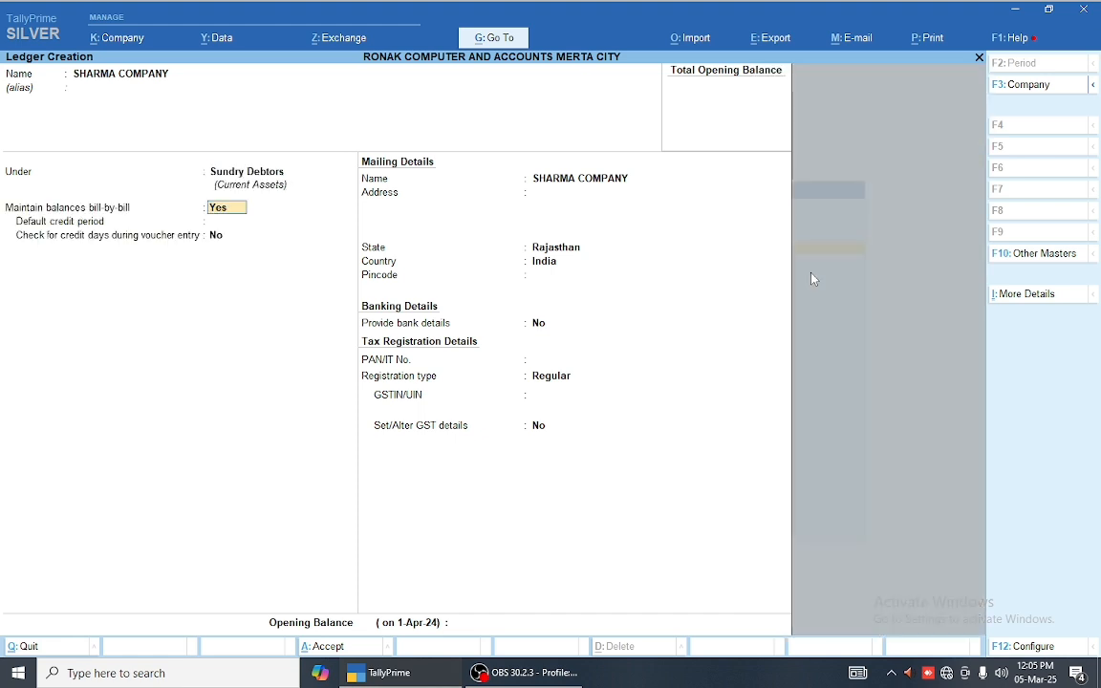
key("BackSpace")
key("Up")
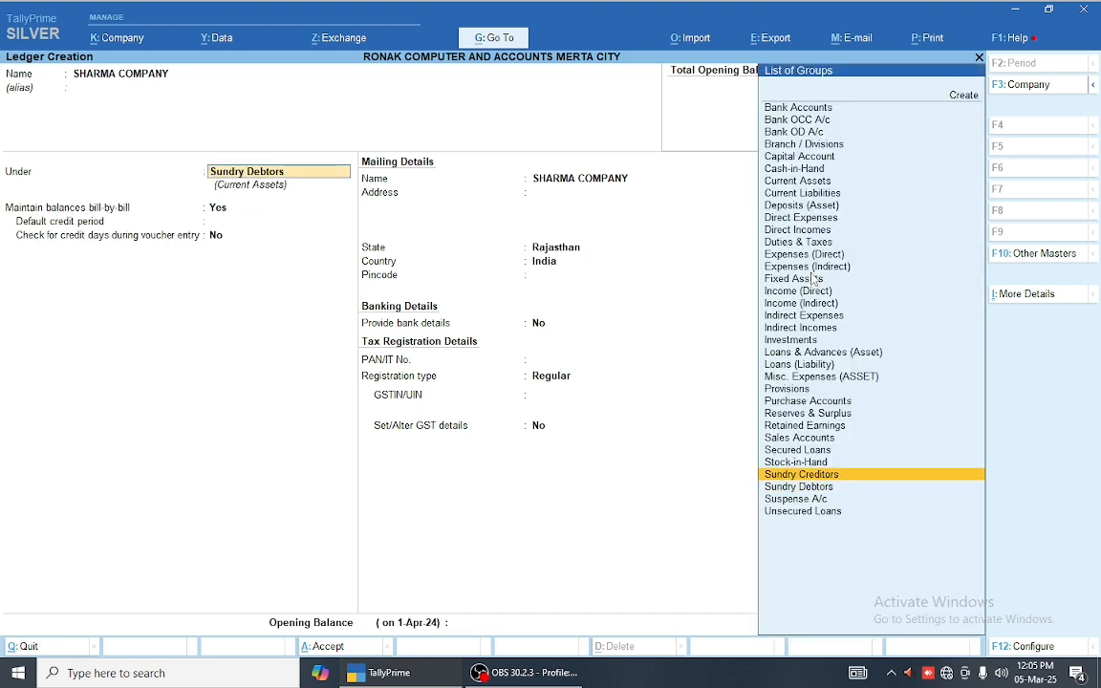
key("Return")
key("BackSpace")
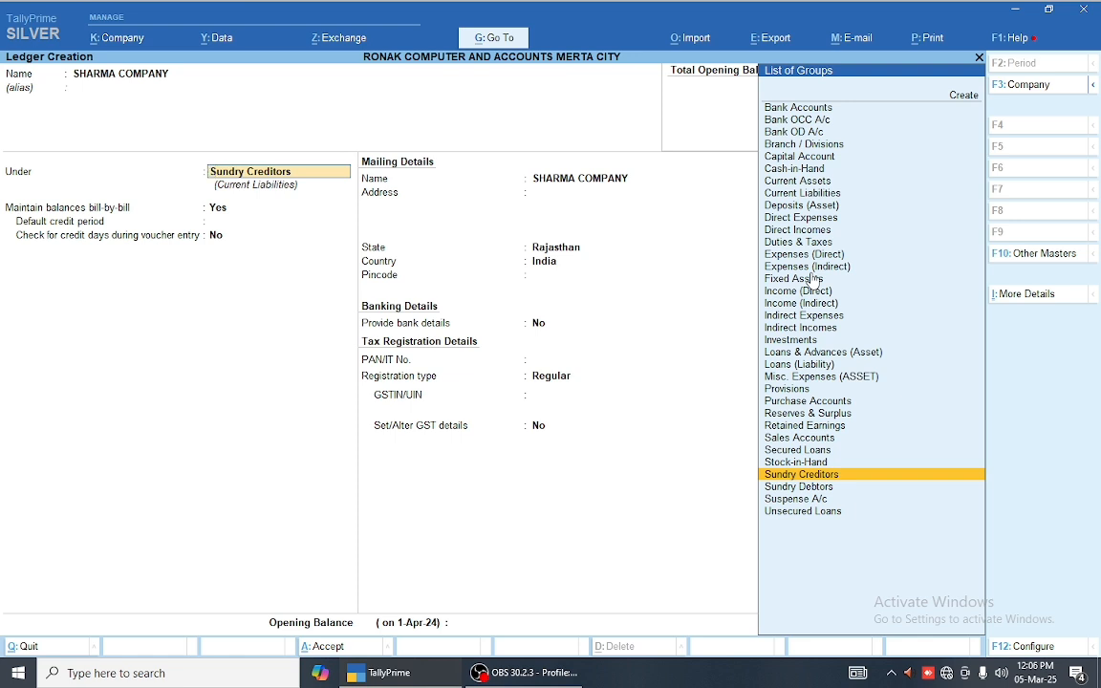
key("Up")
key("Up")
key("Up")
key("Up")
key("Up")
key("Up")
key("Up")
key("Up")
key("Up")
key("Up")
key("Up")
key("Up")
key("Up")
key("Up")
key("Up")
key("Up")
key("Up")
key("Up")
key("Up")
key("Up")
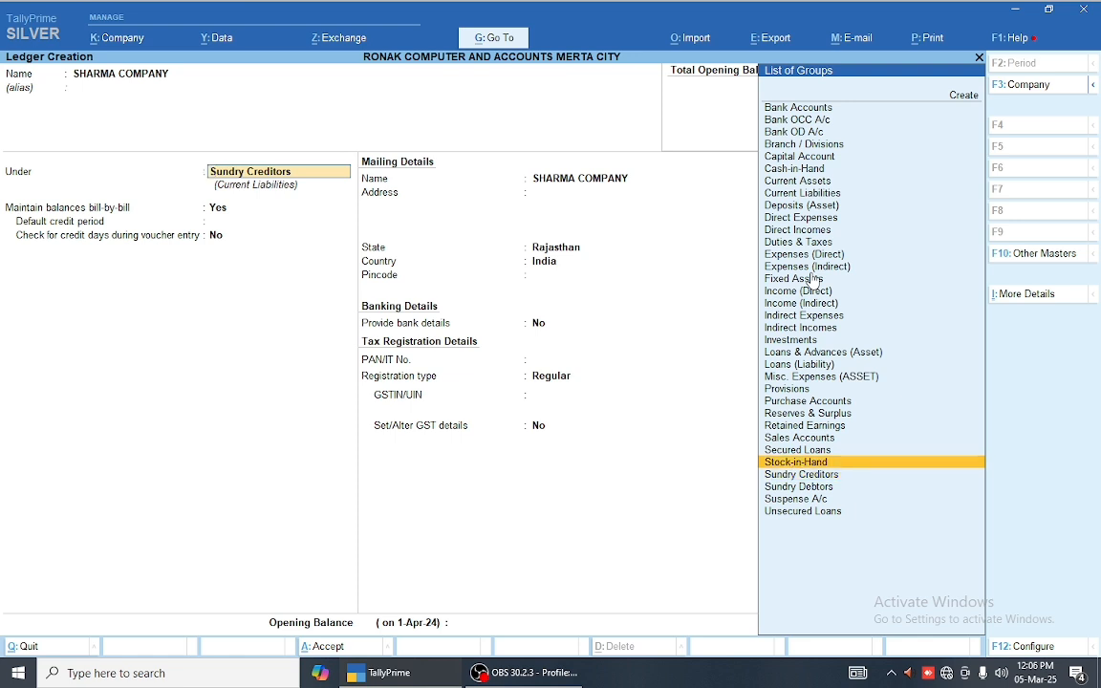
Step: Create a secondary group MERTA CITY under Sundry Debtors for the SHARMA COMPANY ledger
key("Return")
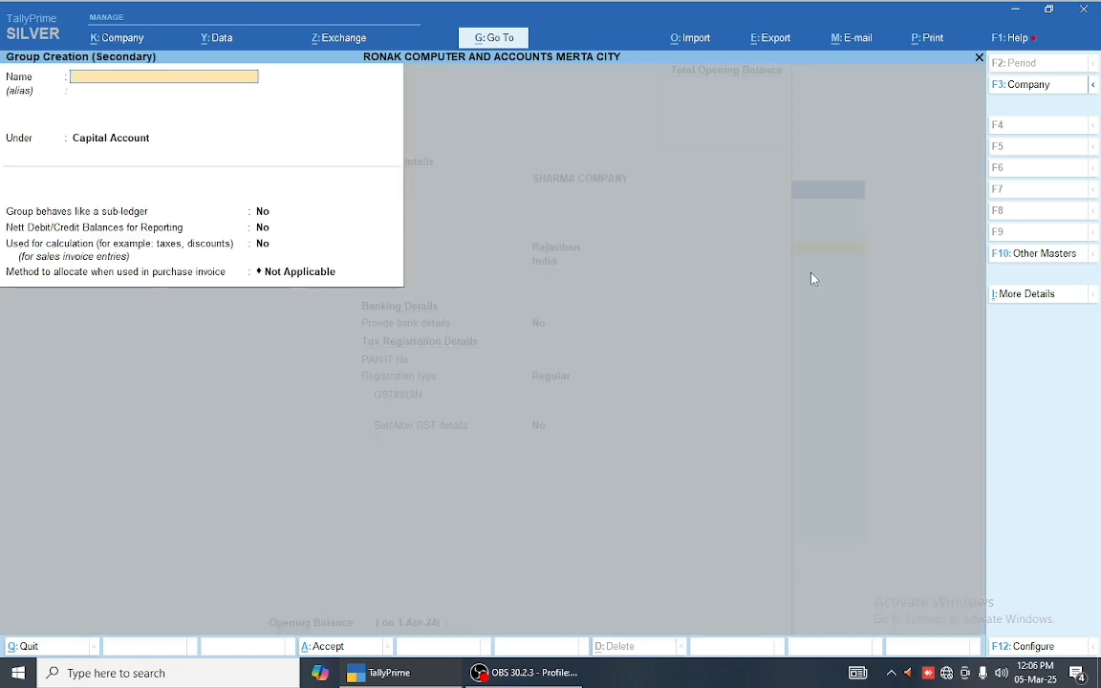
key("Escape")
key("y")
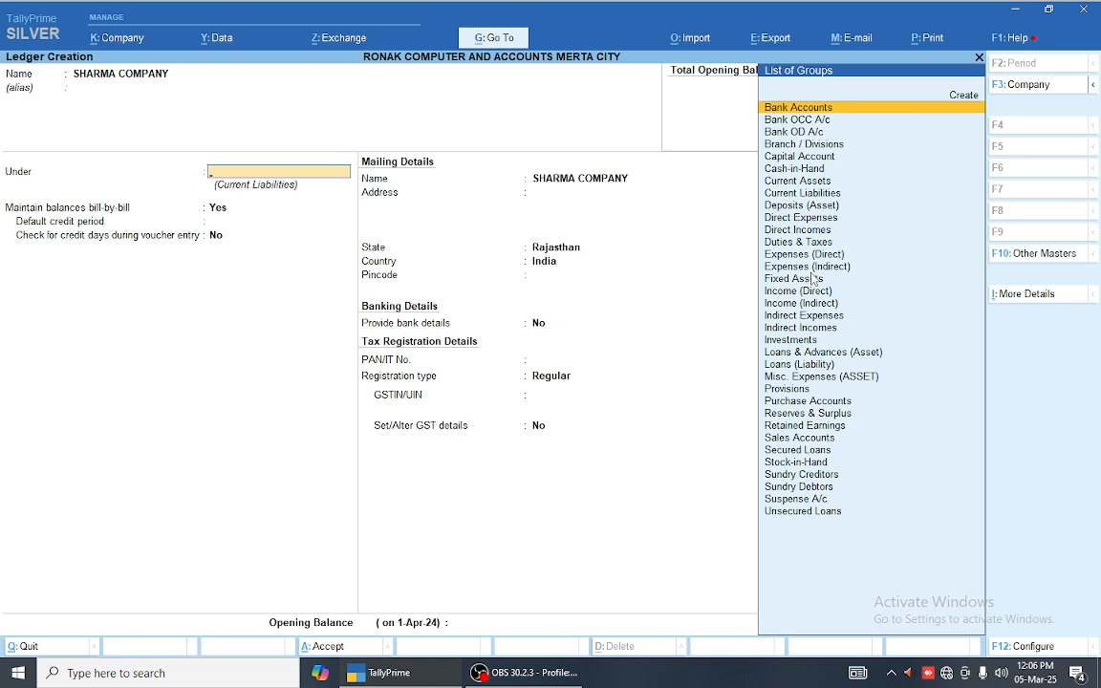
key("Escape")
key("Escape")
key("alt+c")
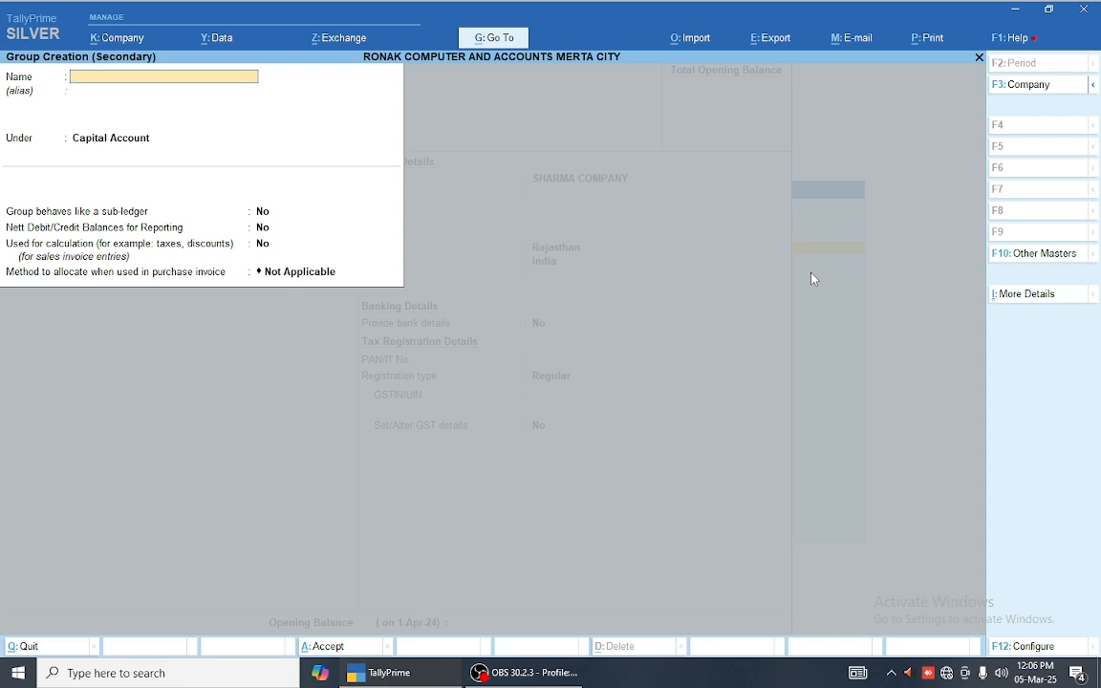
type("MERTA CITY")
key("Return")
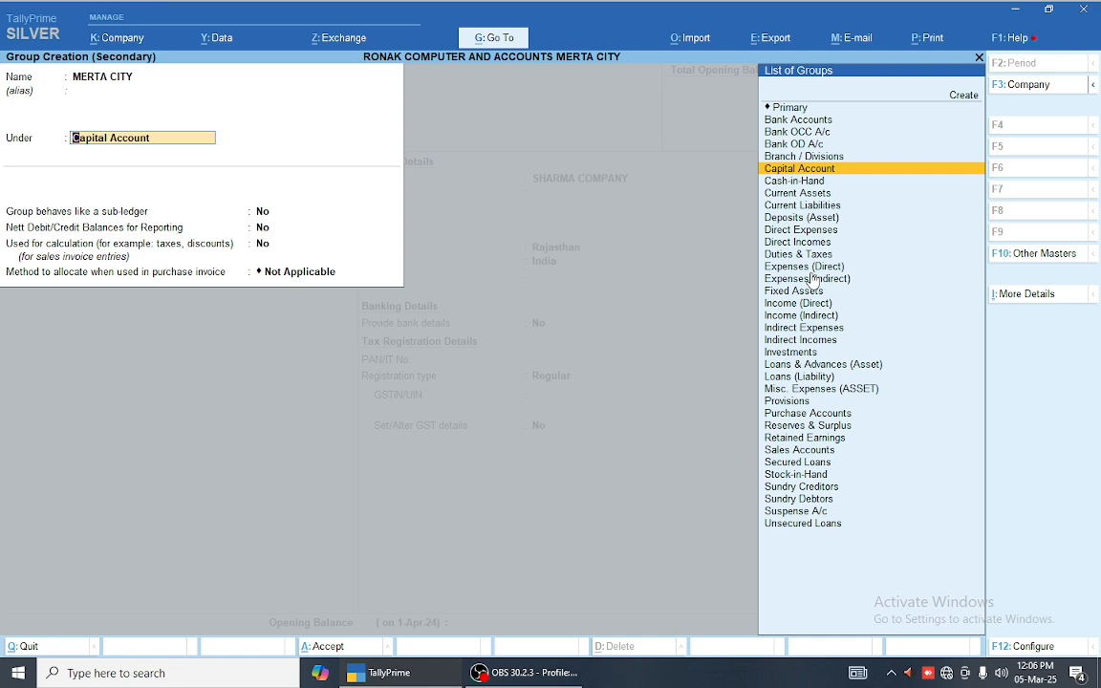
type("sun")
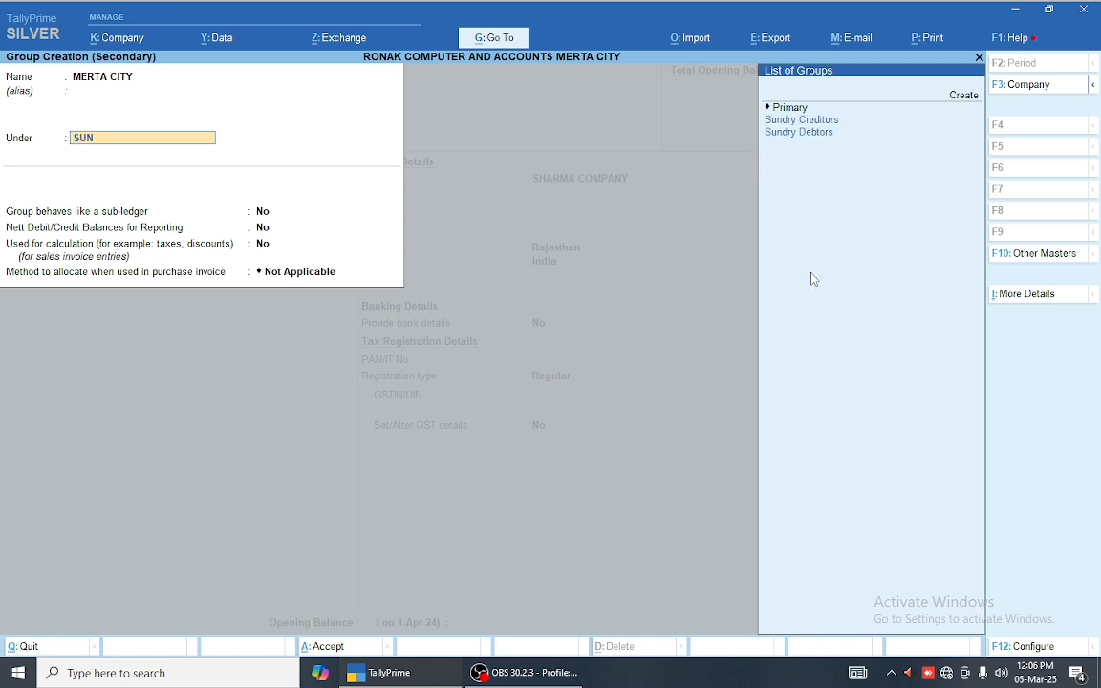
key("Down")
key("Return")
key("Return")
key("Return")
key("Return")
key("Return")
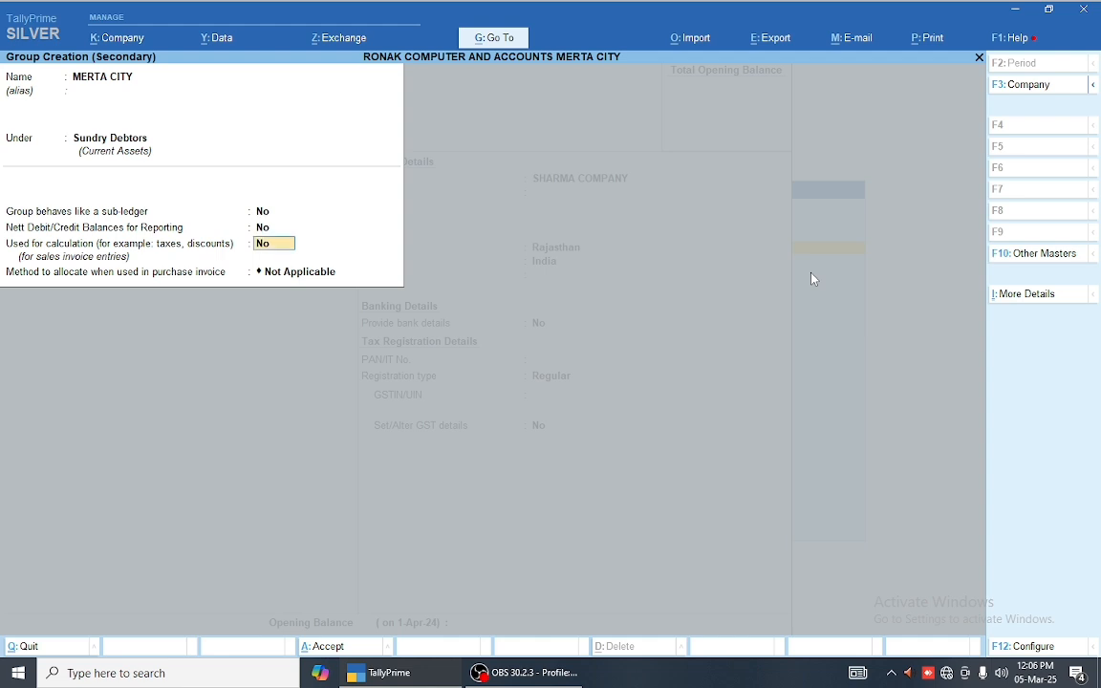
key("Return")
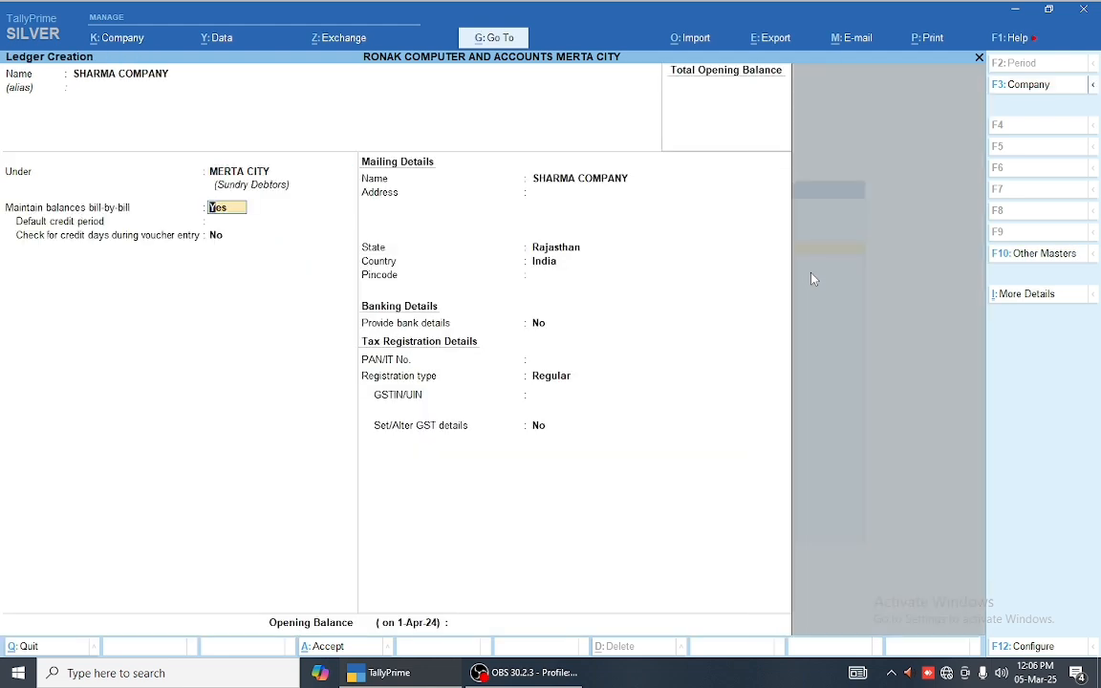
Step: Put the SHARMA COMPANY ledger under the MERTA CITY group instead of Sundry Debtors/Creditors
key("BackSpace")
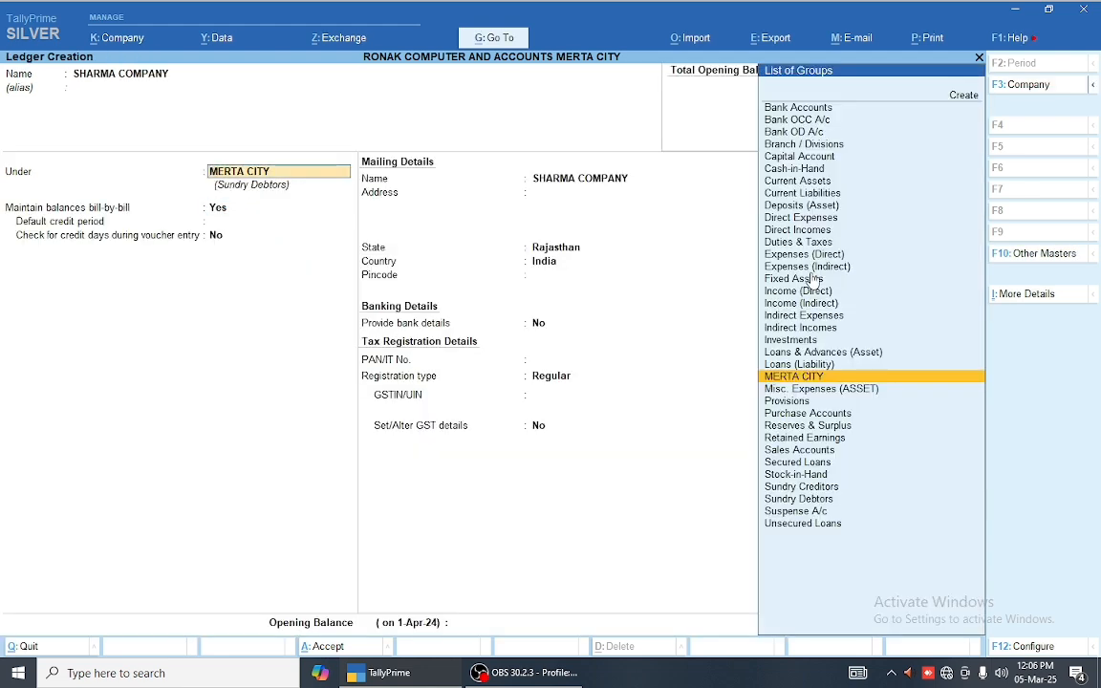
type("SU")
key("Down")
key("Down")
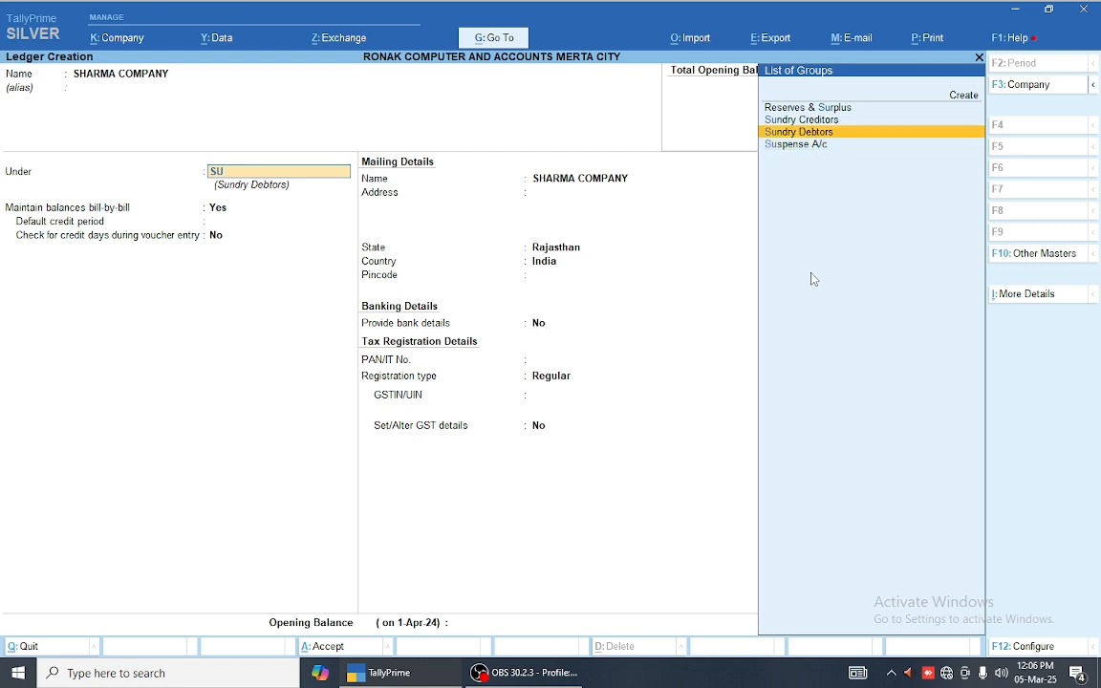
key("Return")
key("BackSpace")
key("Up")
key("Return")
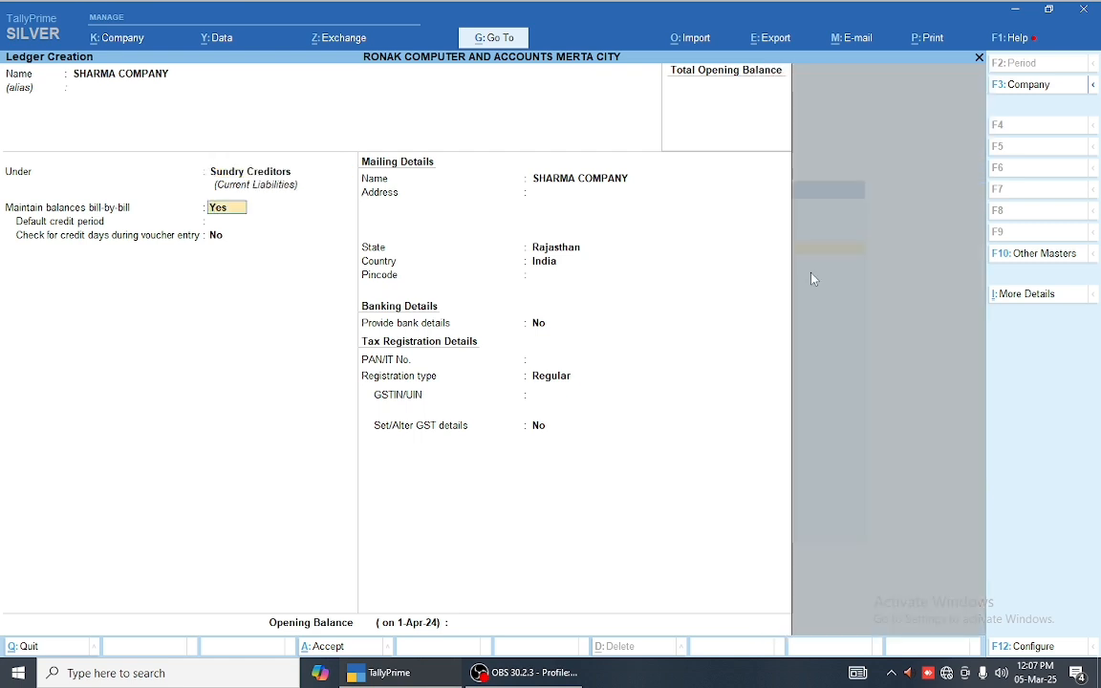
key("BackSpace")
type("MER")
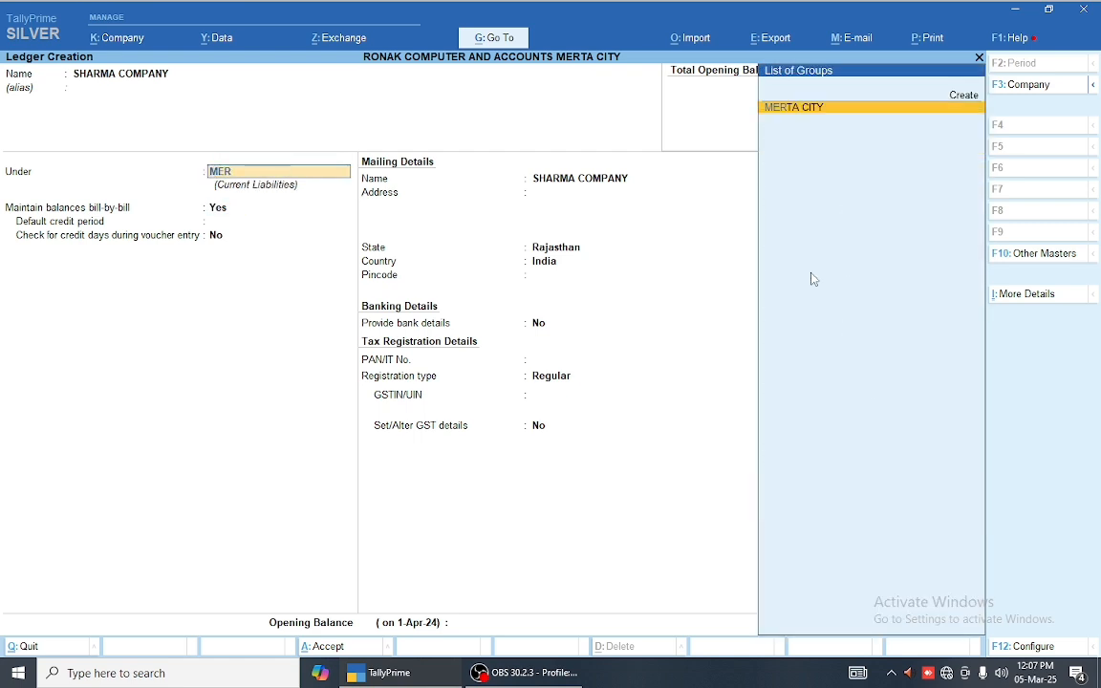
key("Return")
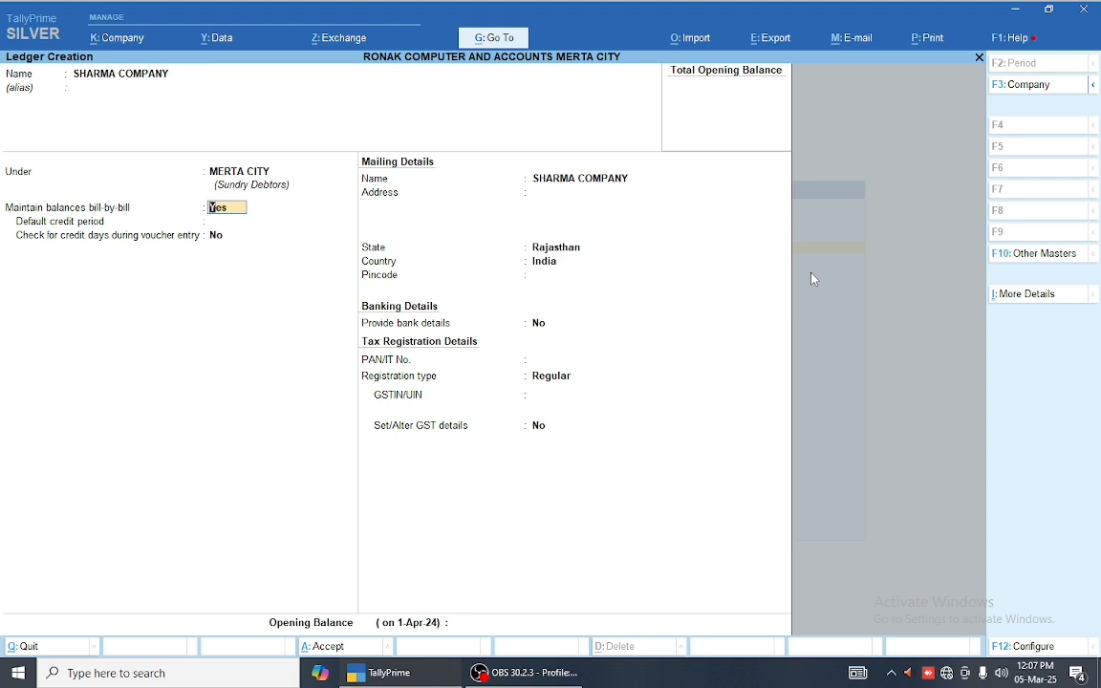
Step: Enter address MERTA, state Rajasthan and pincode 341510, skipping bank details
key("Return")
key("Return")
key("Return")
type("MERTA")
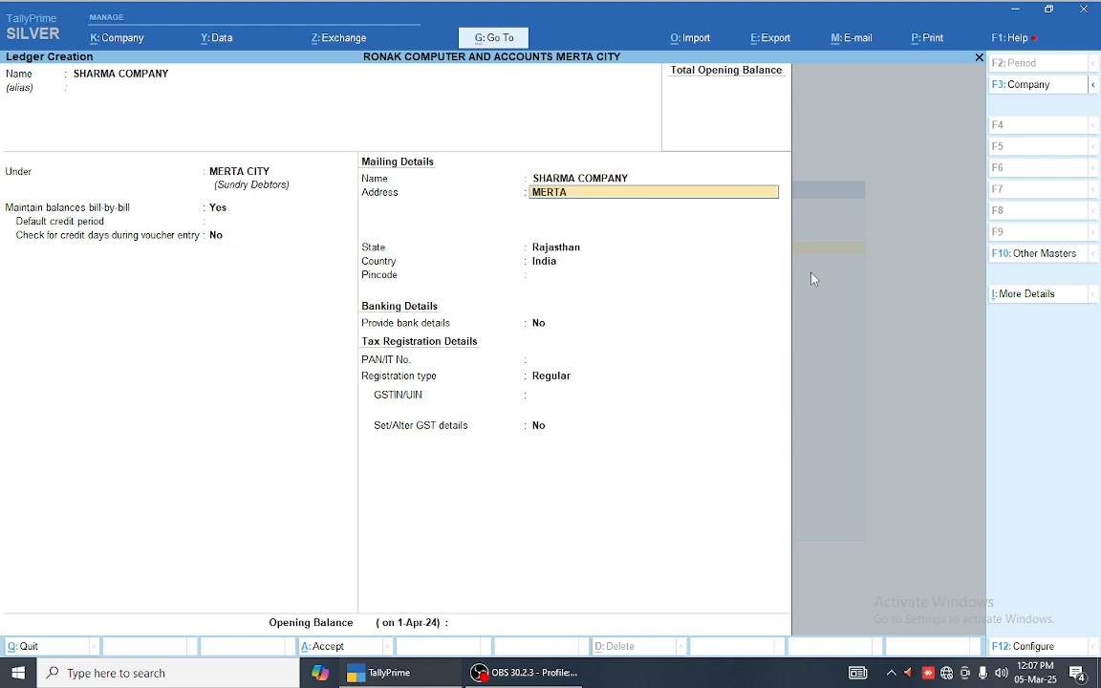
key("Return")
key("Return")
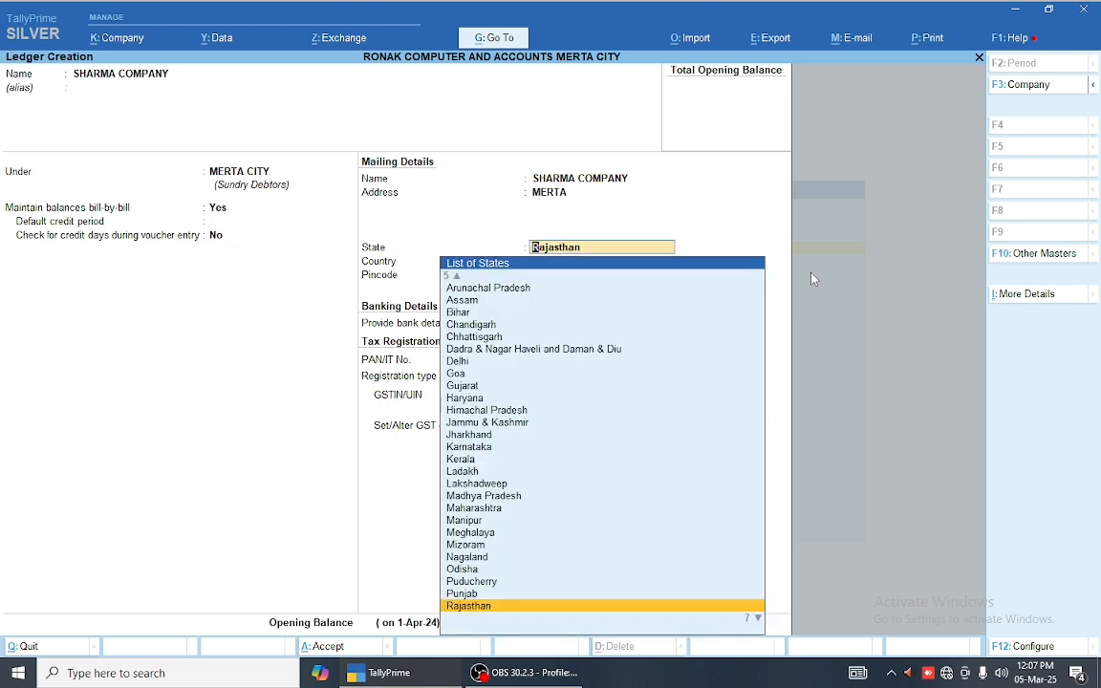
key("Return")
type("341510")
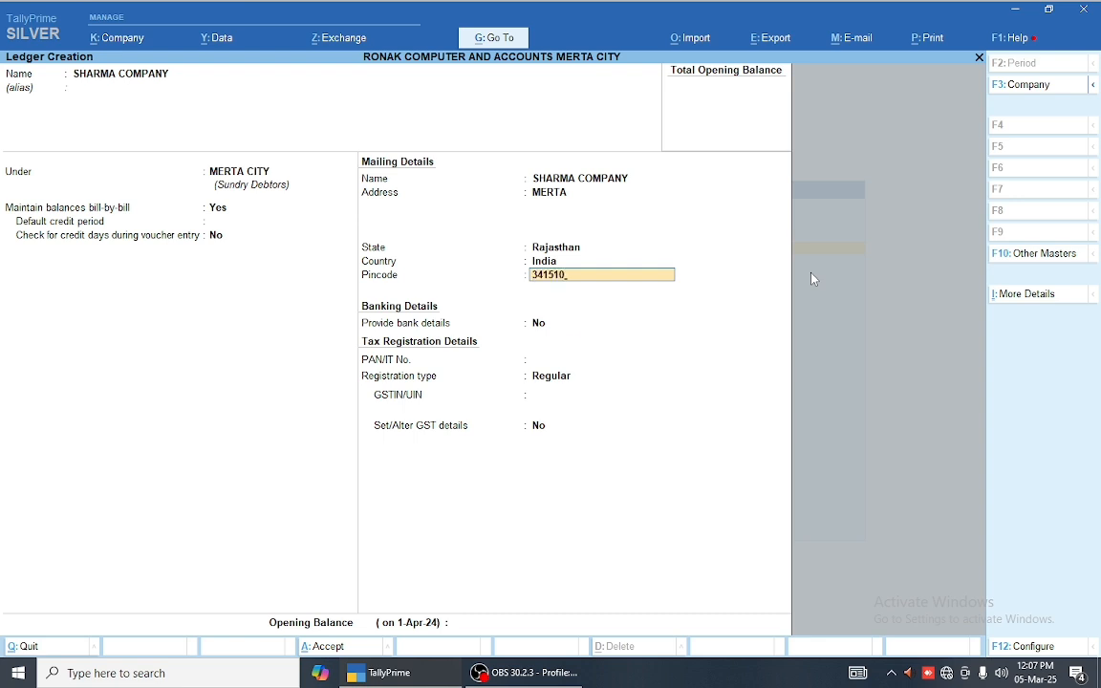
key("Return")
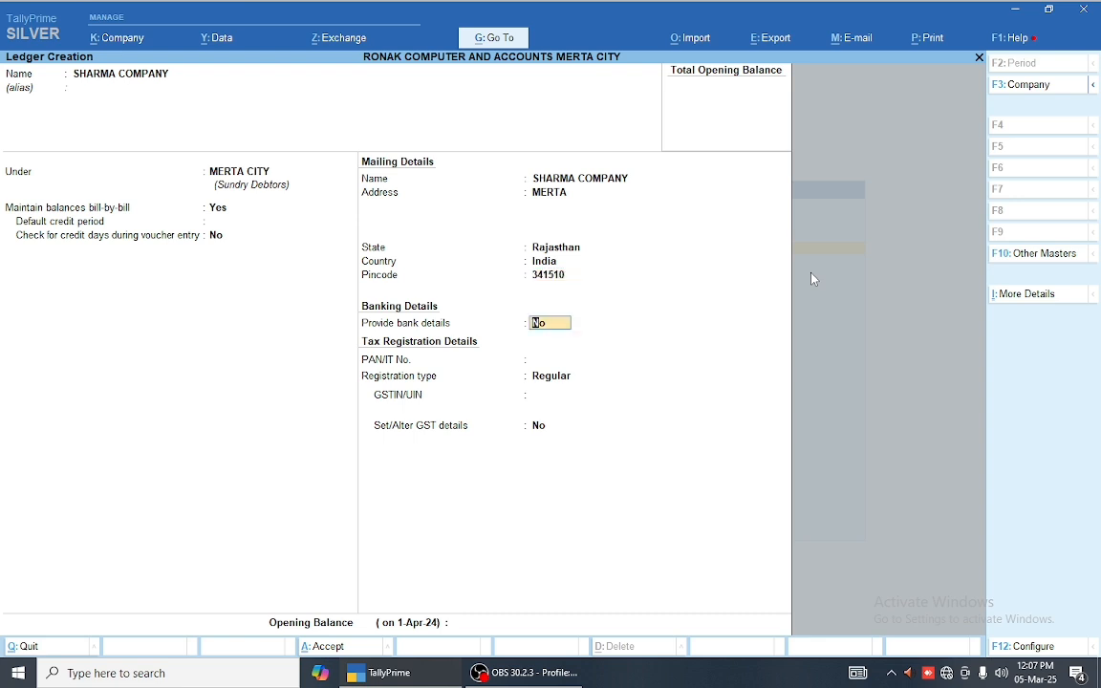
key("Return")
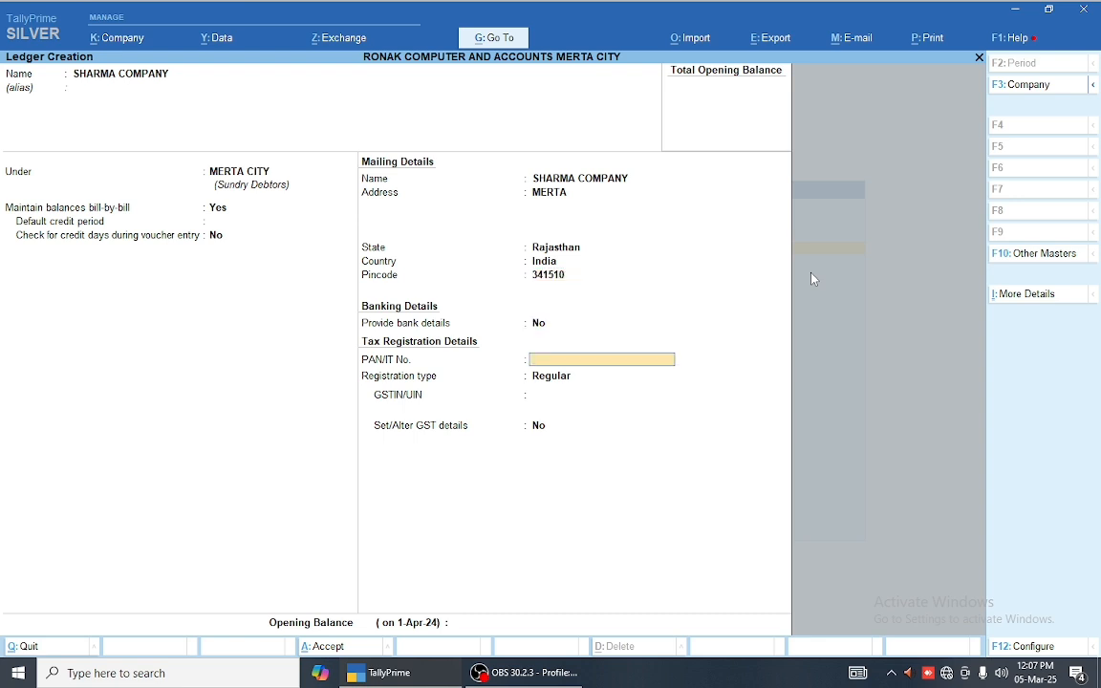
Step: Change the registration type from Regular to Unregistered and accept the ledger
key("Return")
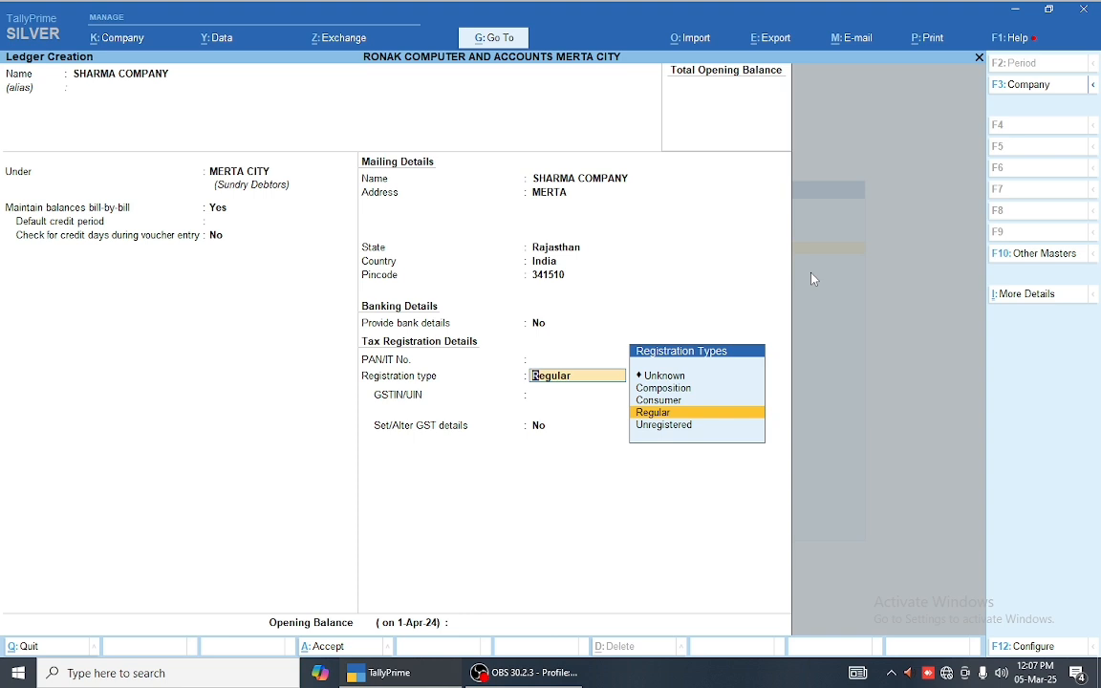
key("Return")
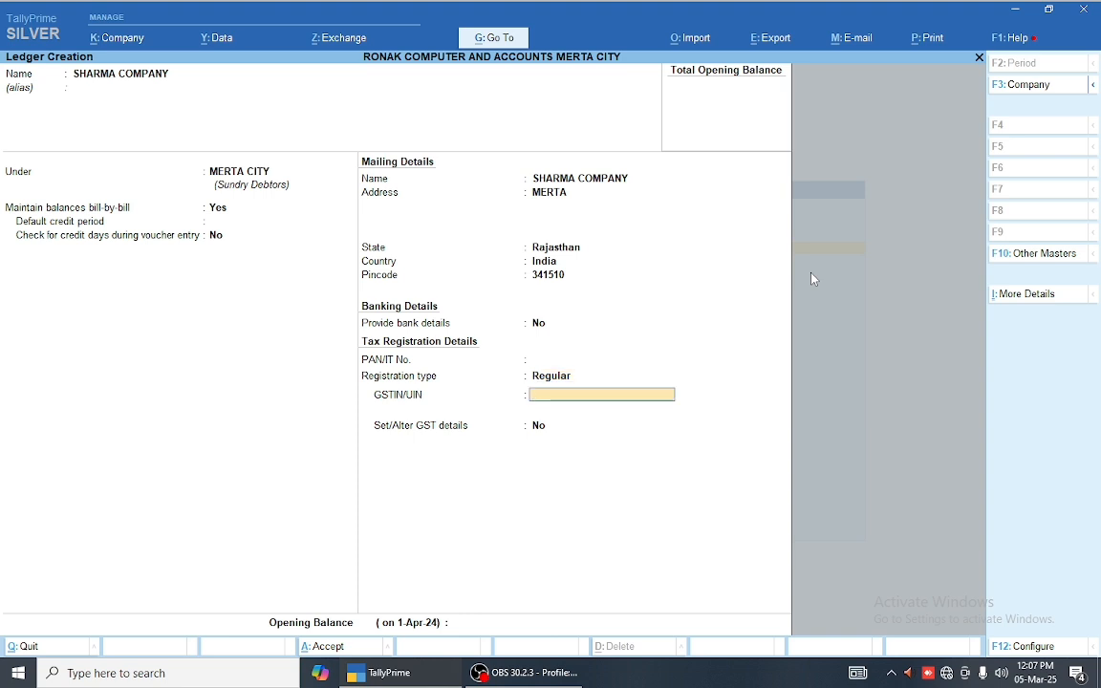
key("BackSpace")
key("Down")
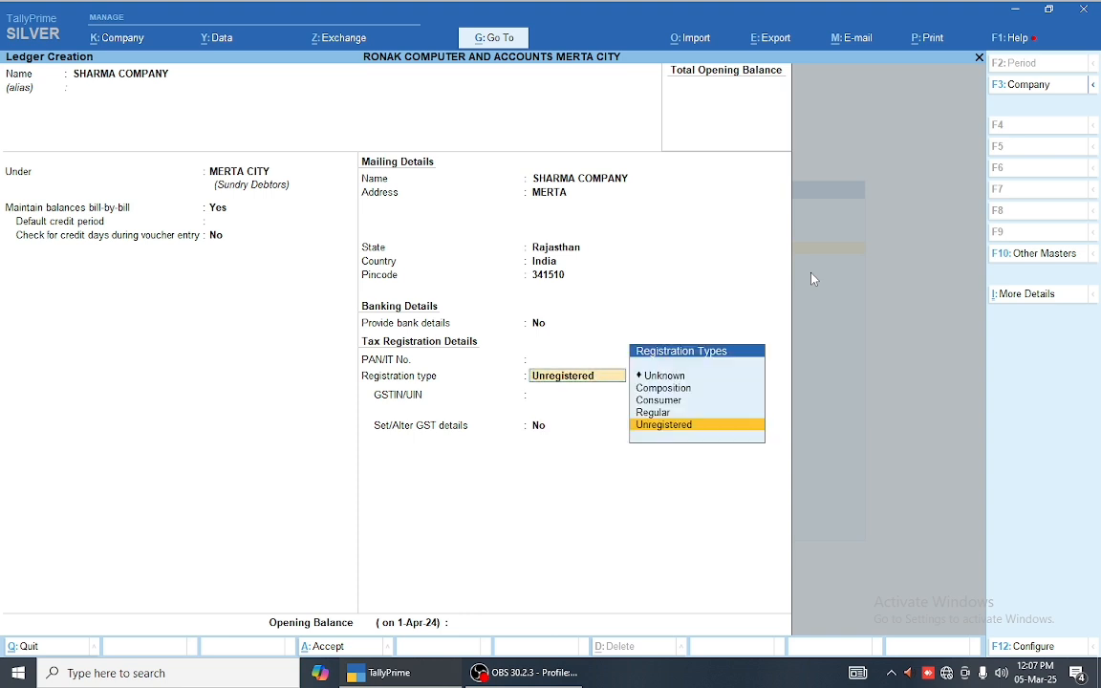
key("Up")
key("Up")
key("Up")
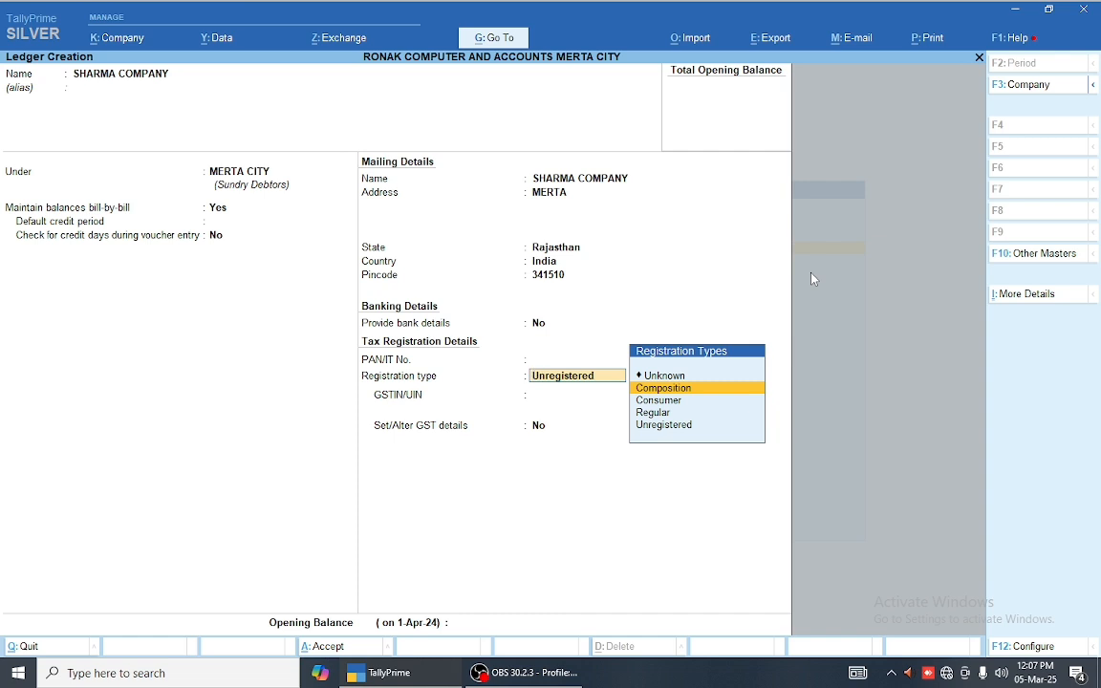
key("Down")
key("Down")
key("Down")
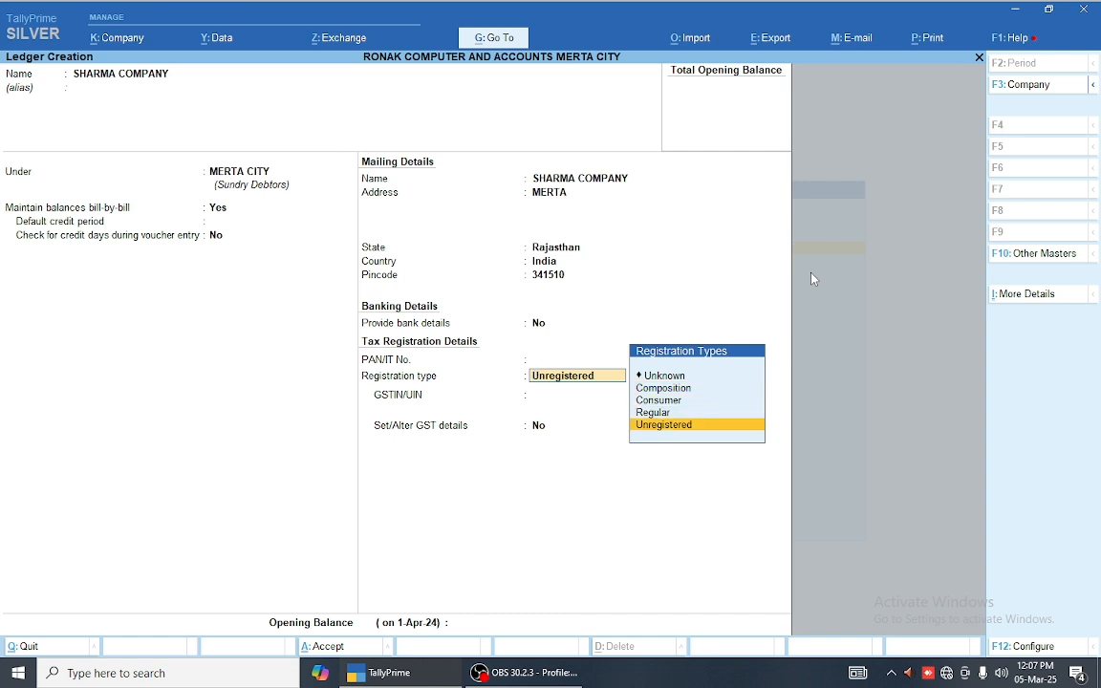
key("Up")
key("Up")
key("Down")
key("Up")
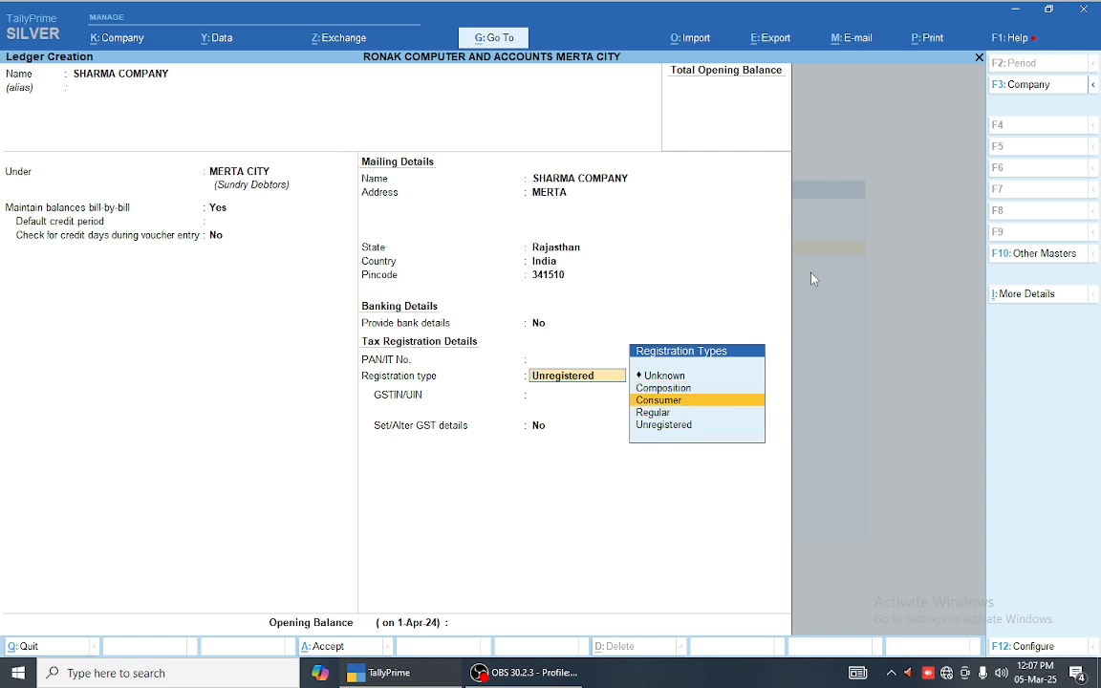
key("Down")
key("Up")
key("Up")
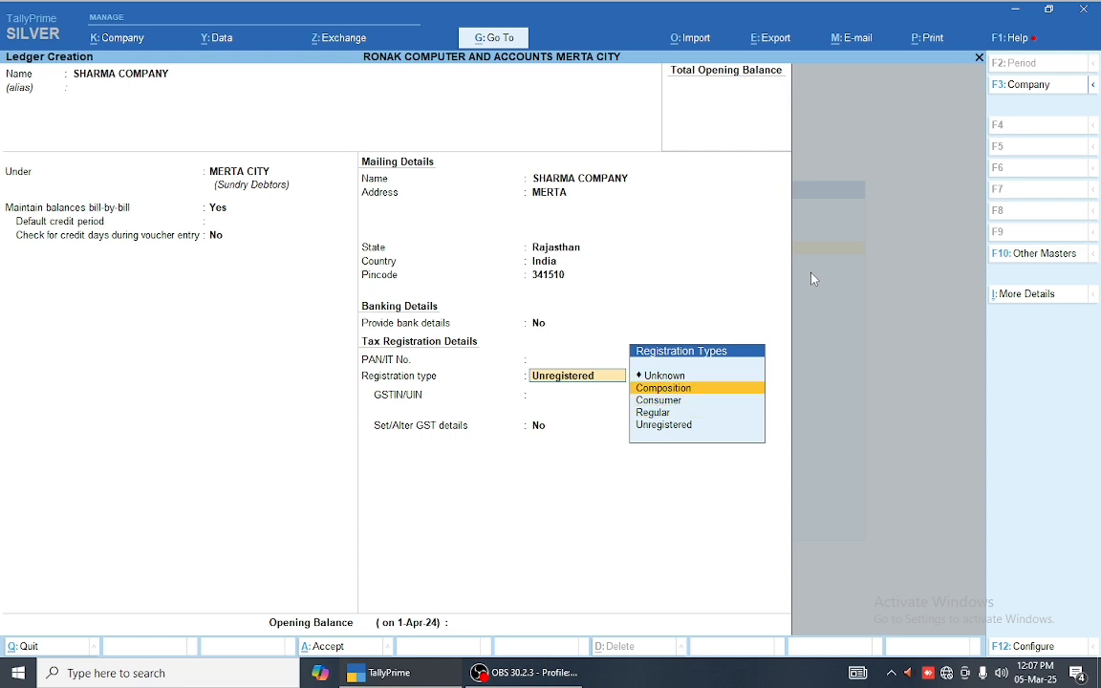
key("Down")
key("Down")
key("Down")
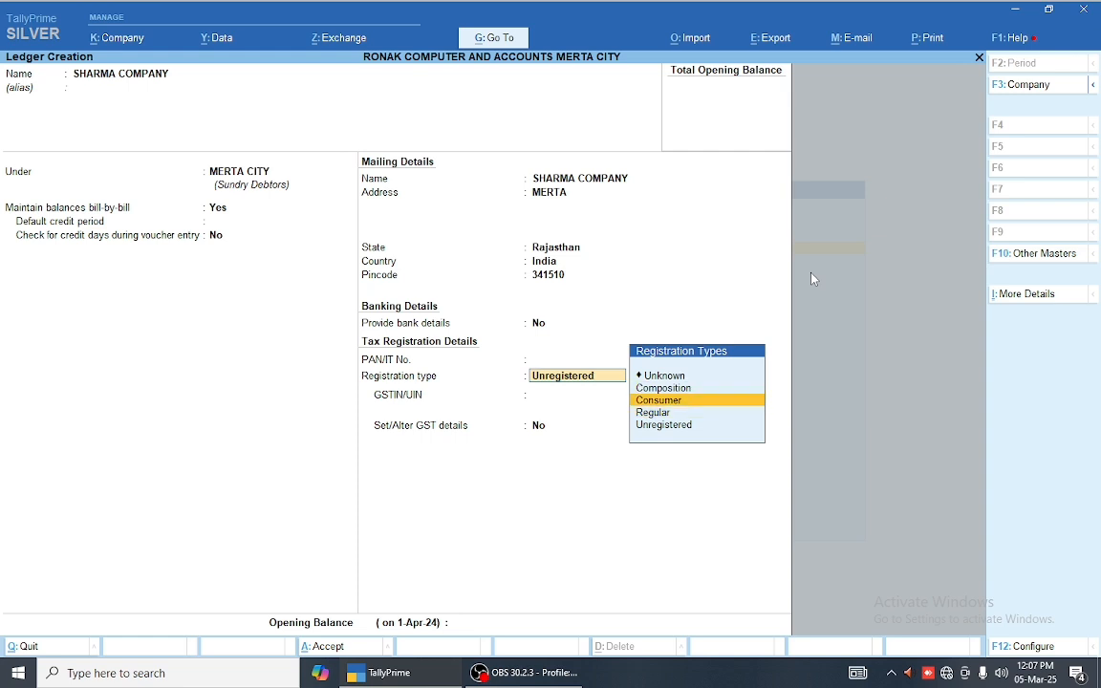
key("Up")
key("Down")
key("Return")
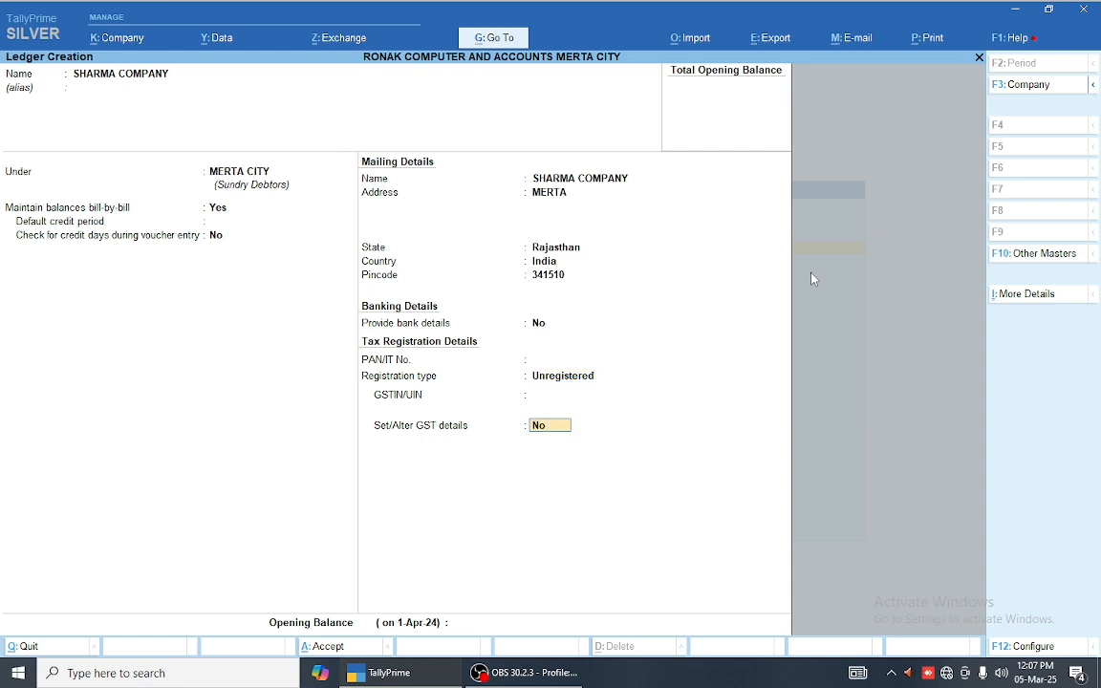
key("Up")
key("Up")
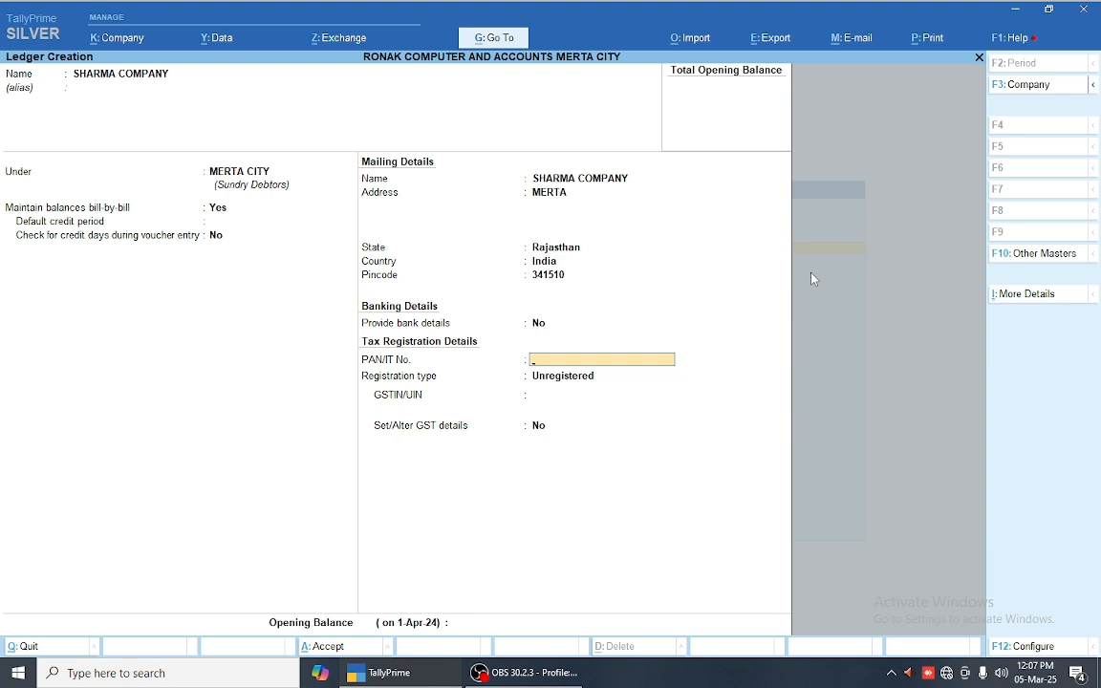
key("Return")
key("Return")
key("Return")
key("Return")
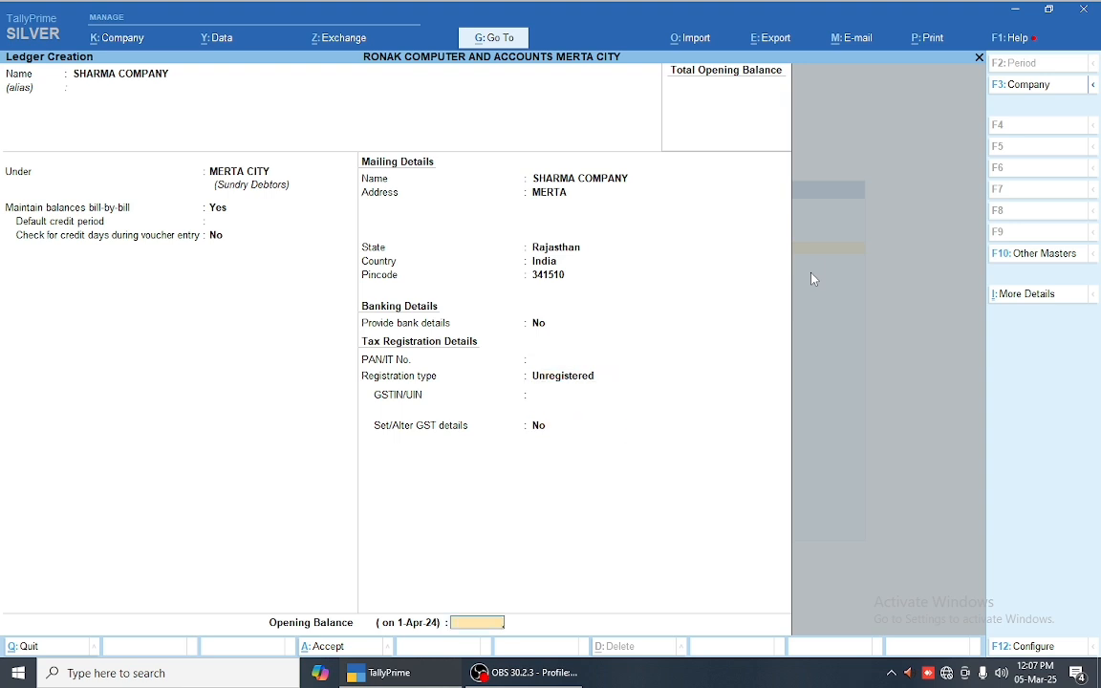
key("Return")
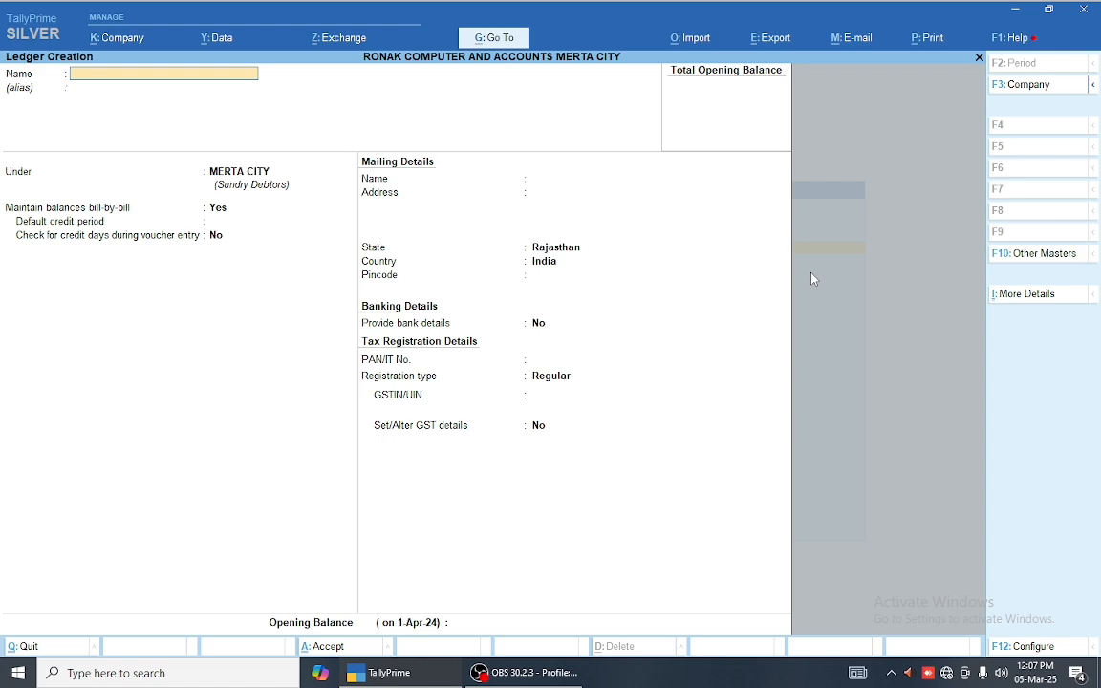
Step: Quit the blank Ledger Creation form and start creating a new group
key("Escape")
key("y")
key("Escape")
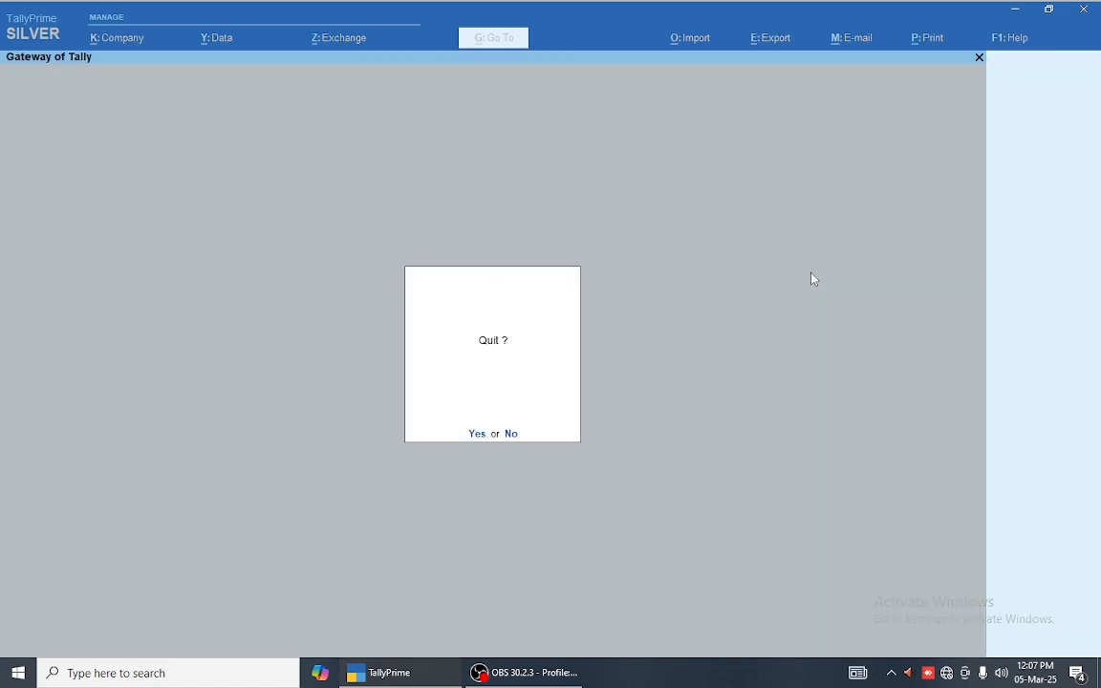
key("n")
key("Return")
key("Return")
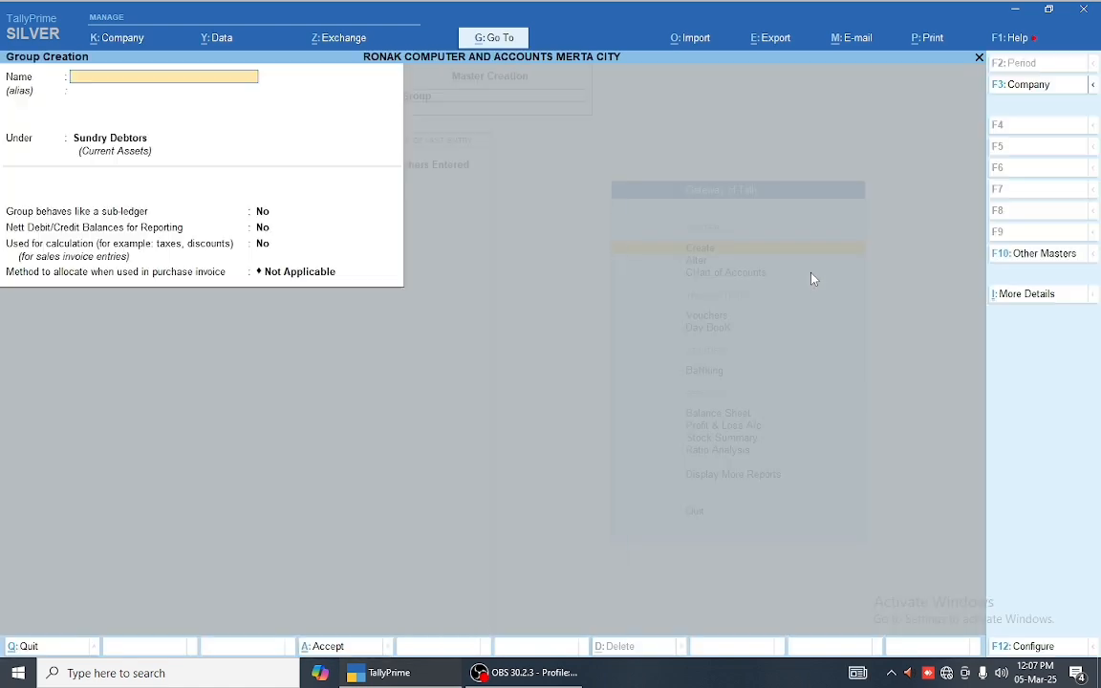
Step: Save a JODHPUR group under Sundry Debtors and leave Group Creation
type("JOD")
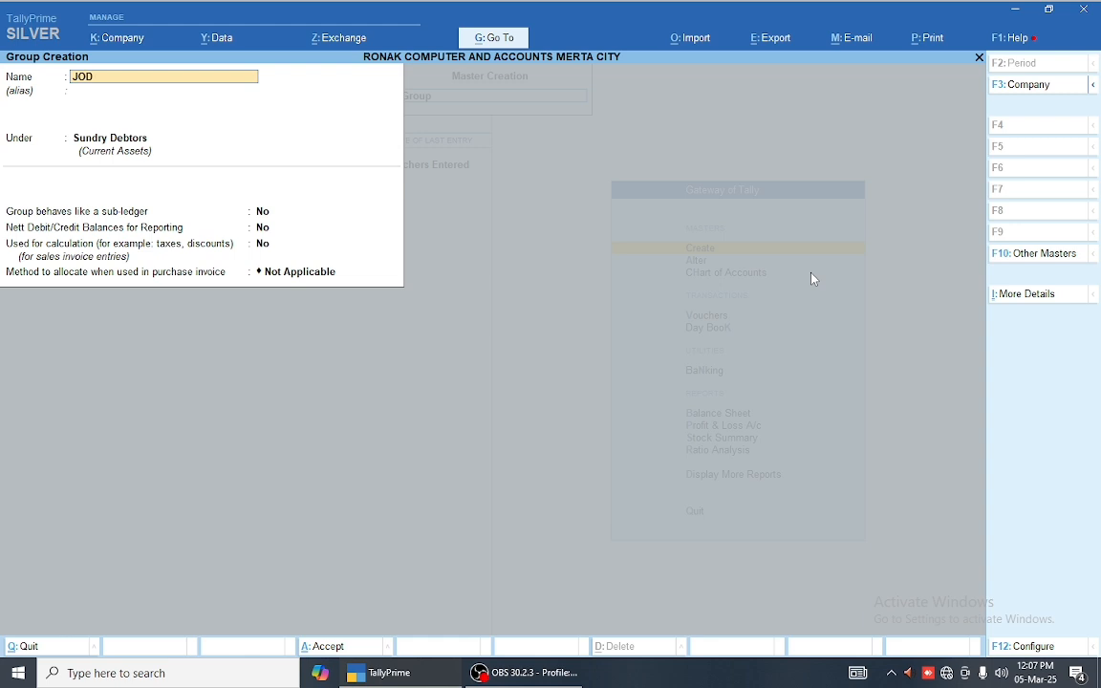
type("HPUR")
key("Return")
key("Return")
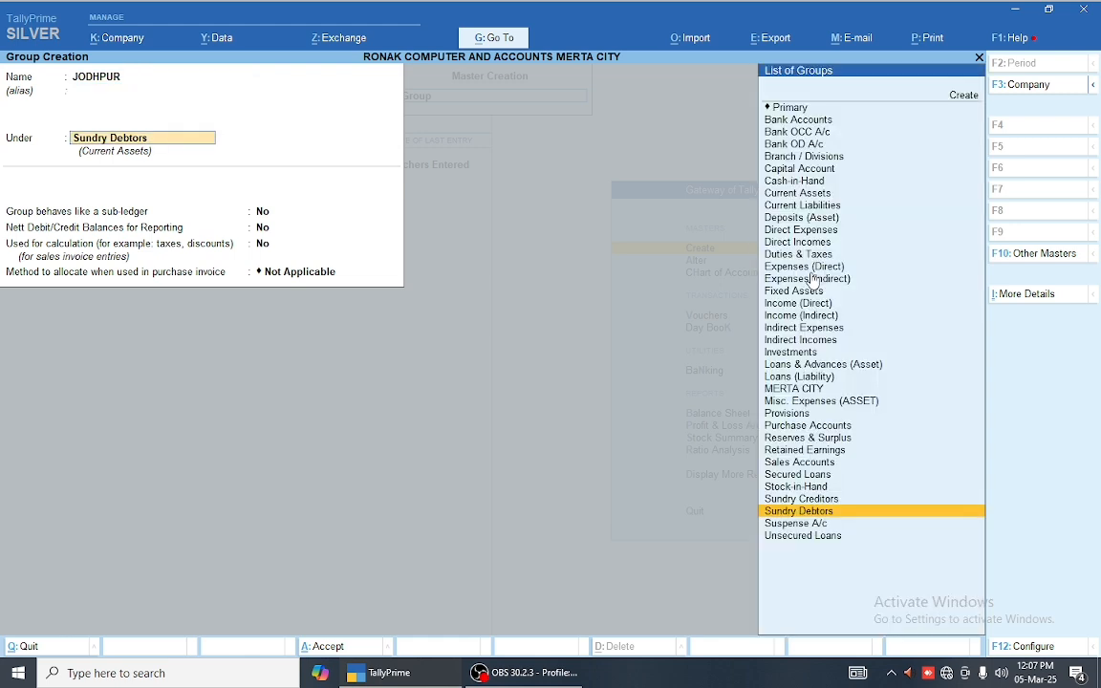
key("Return")
key("Return")
key("Return")
key("Return")
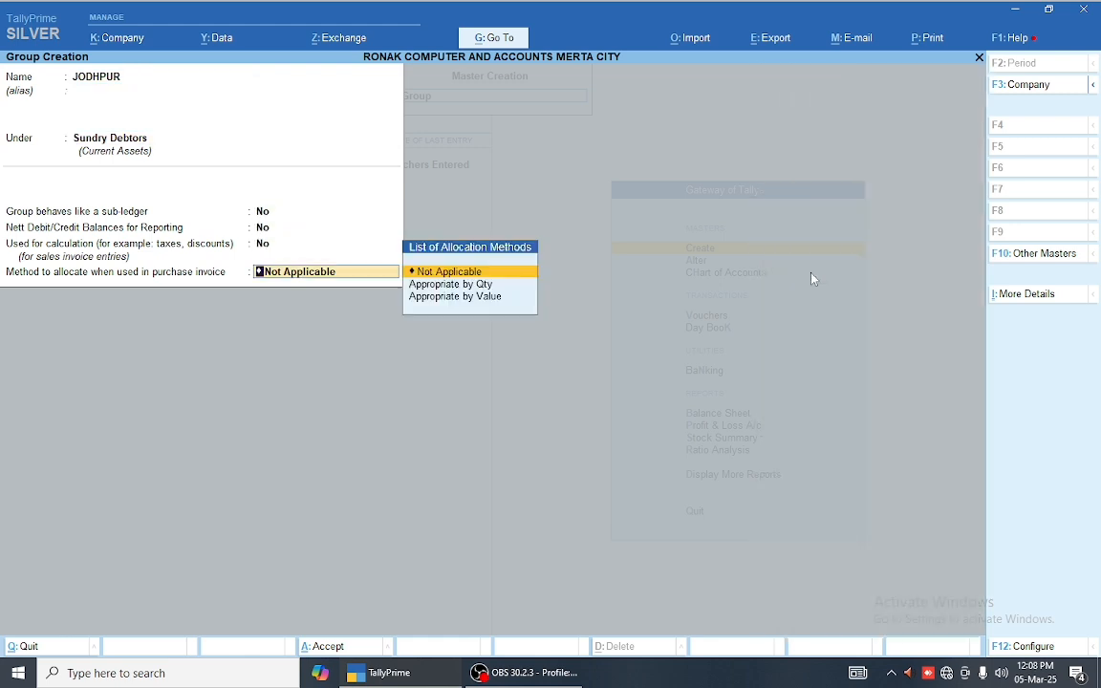
key("Return")
key("Return")
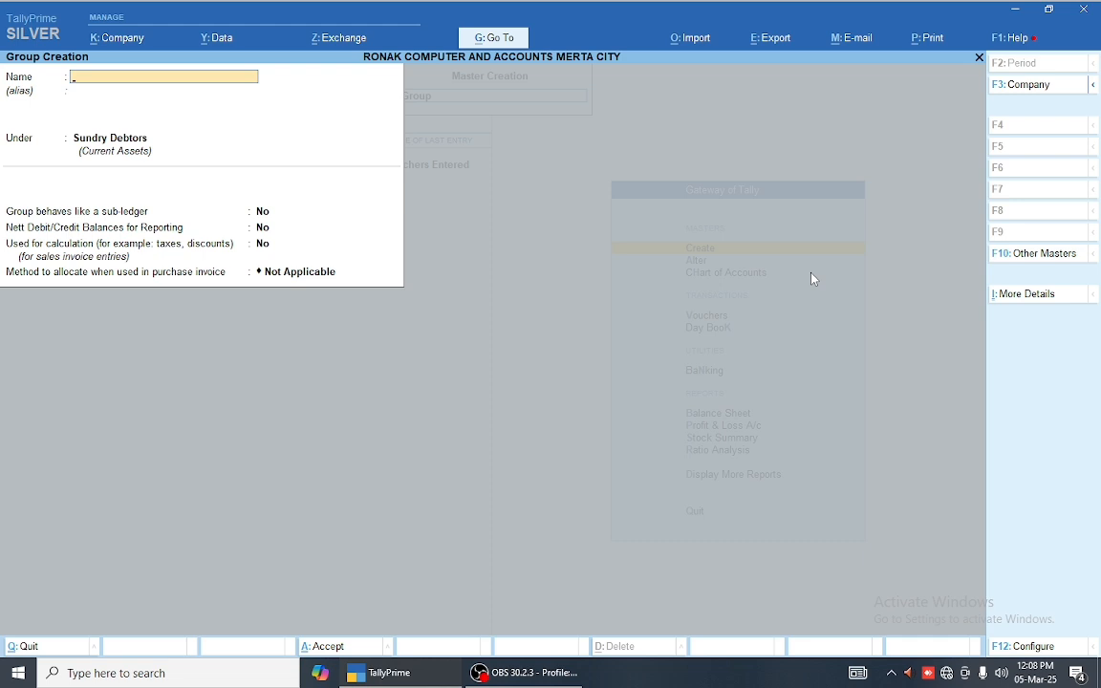
key("Escape")
key("Return")
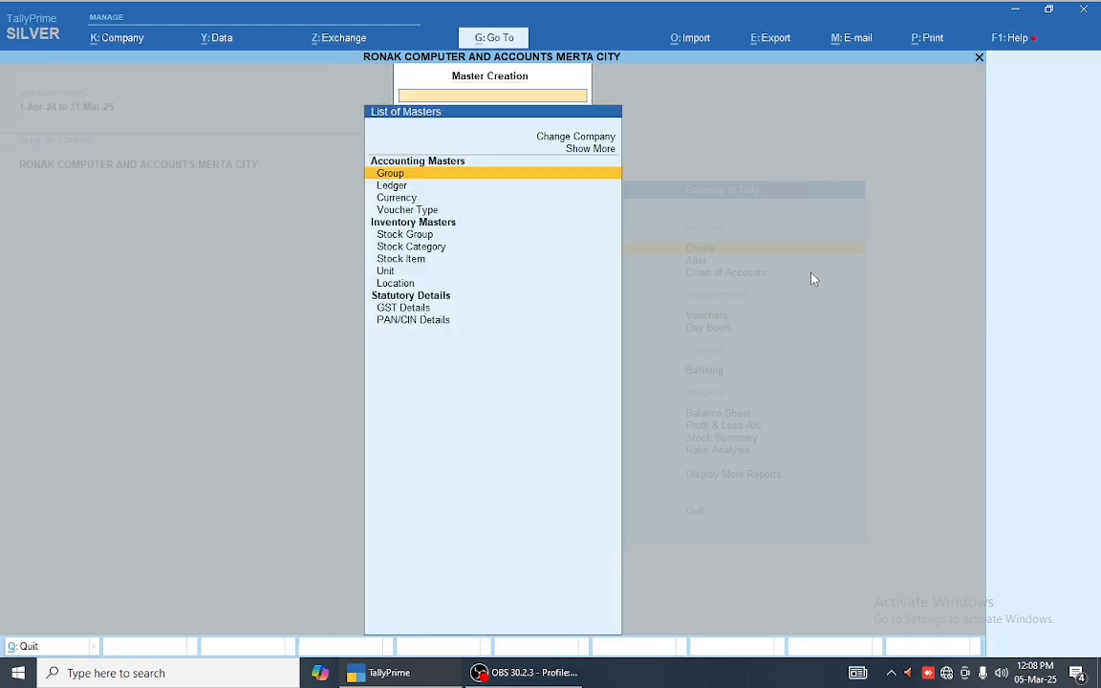
key("Down")
key("Return")
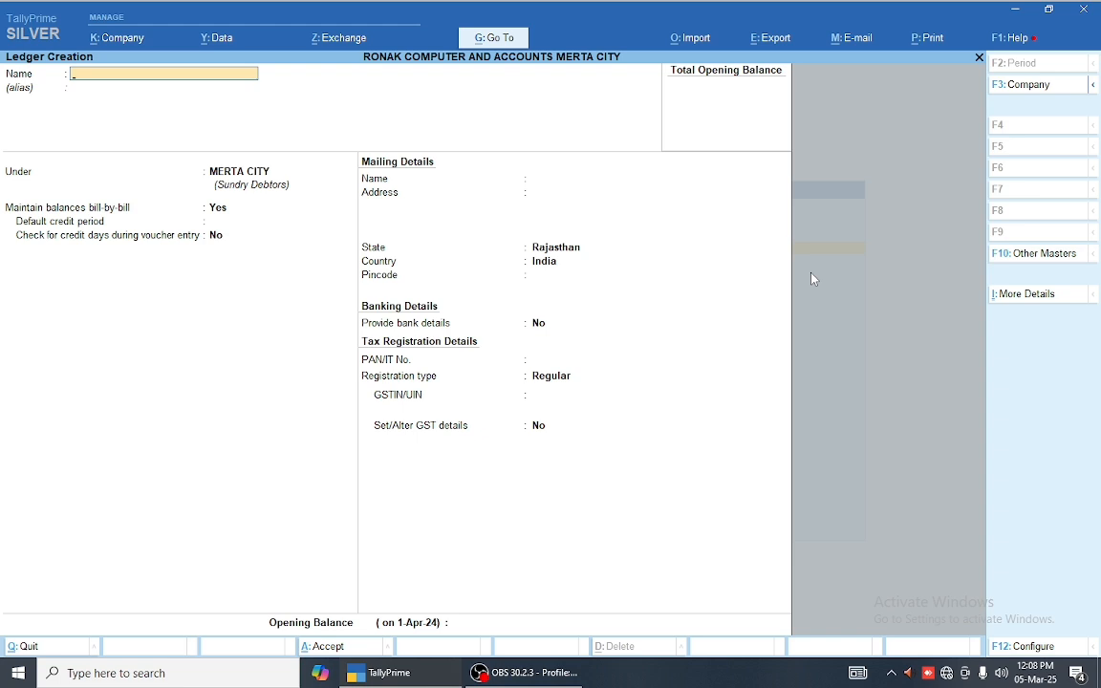
Step: Name the ledger RONAK and place it under a newly created AJMER group
type("RONAK")
key("Return")
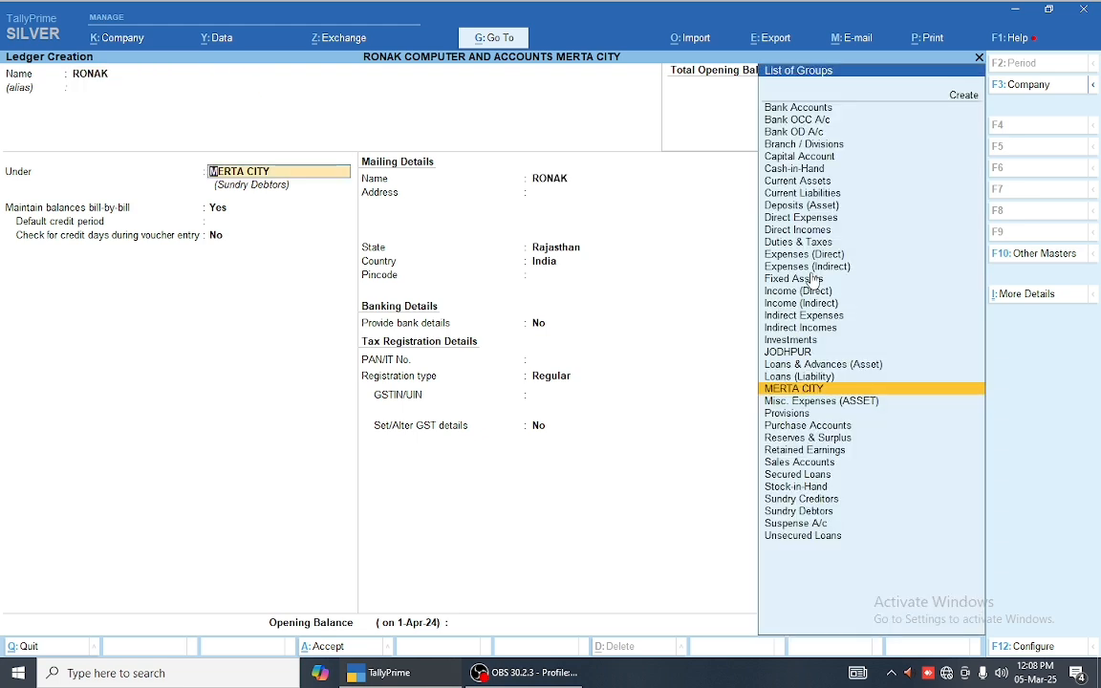
type("JO")
key("Return")
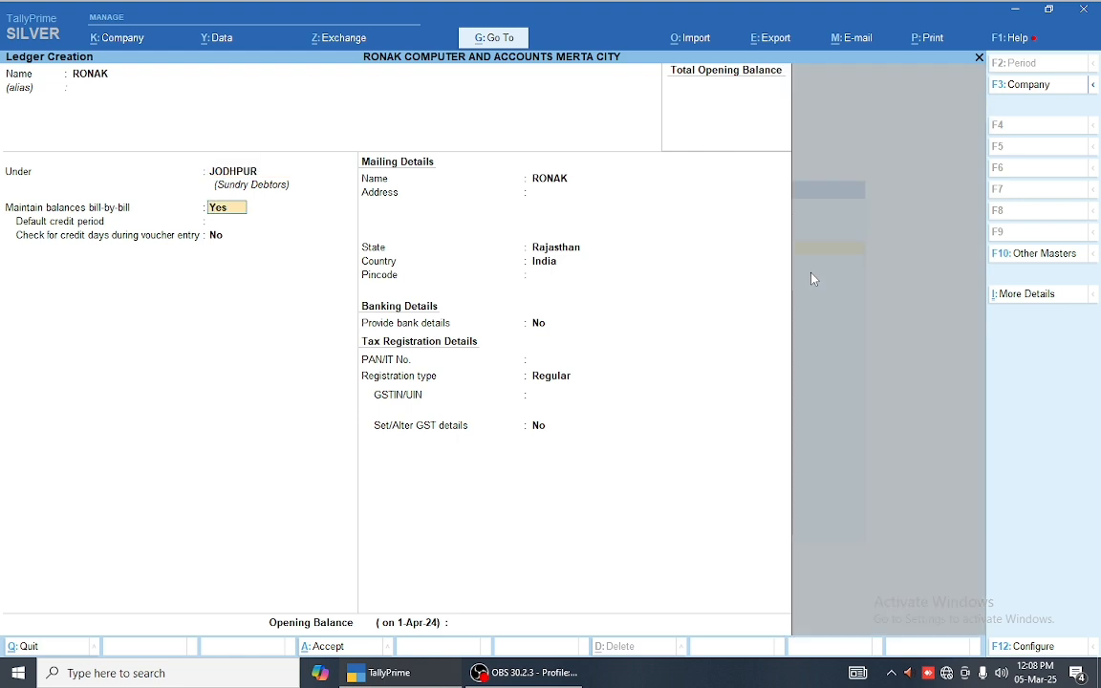
key("Up")
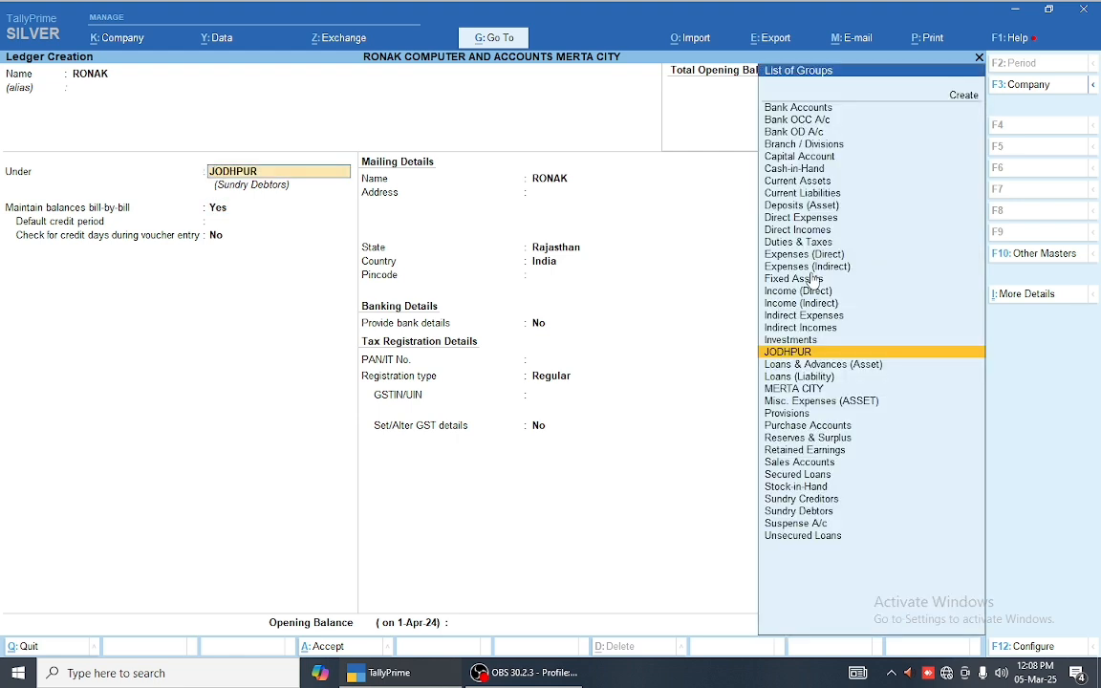
key("Up")
key("Up")
key("Up")
key("Up")
key("Up")
key("Up")
key("Up")
key("Up")
key("Up")
key("Up")
key("Up")
key("Up")
key("Up")
key("Up")
key("Up")
key("Up")
key("Up")
key("Up")
key("Up")
key("Up")
key("Up")
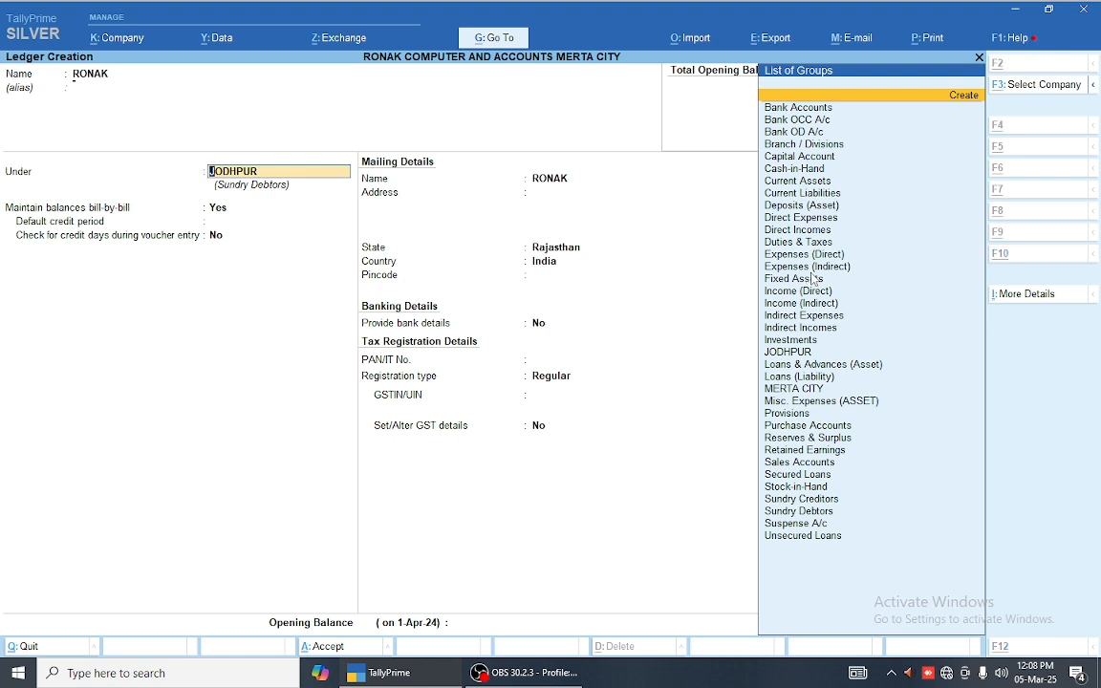
key("Return")
type("A")
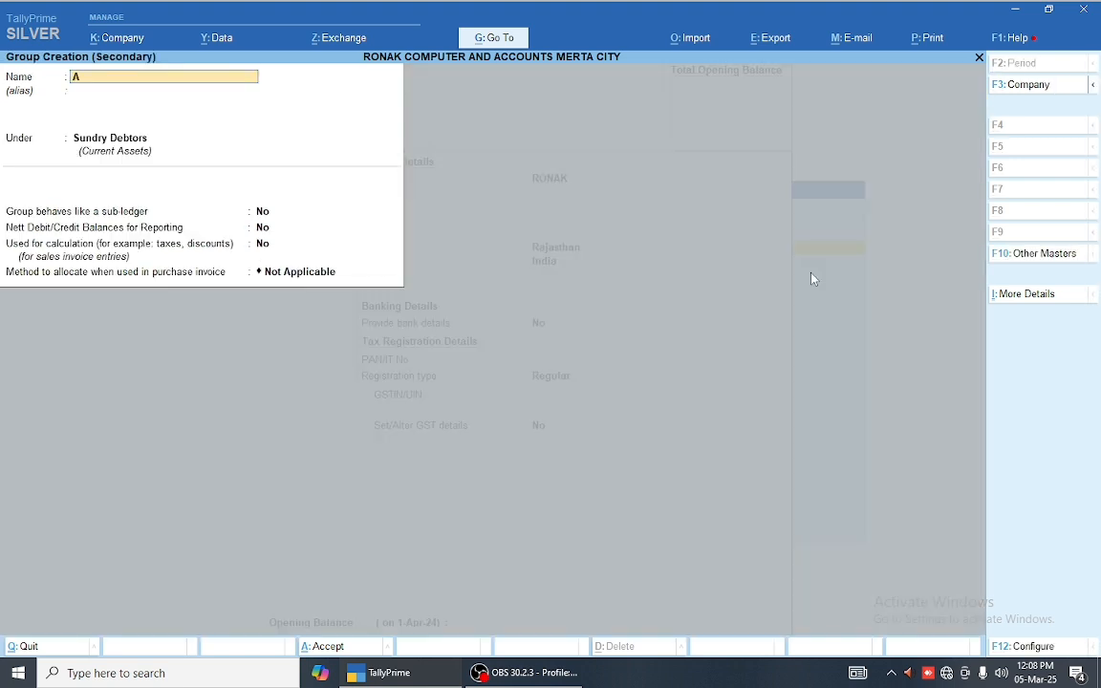
type("JMER")
key("Return")
key("Return")
key("Return")
key("Return")
key("Return")
key("Return")
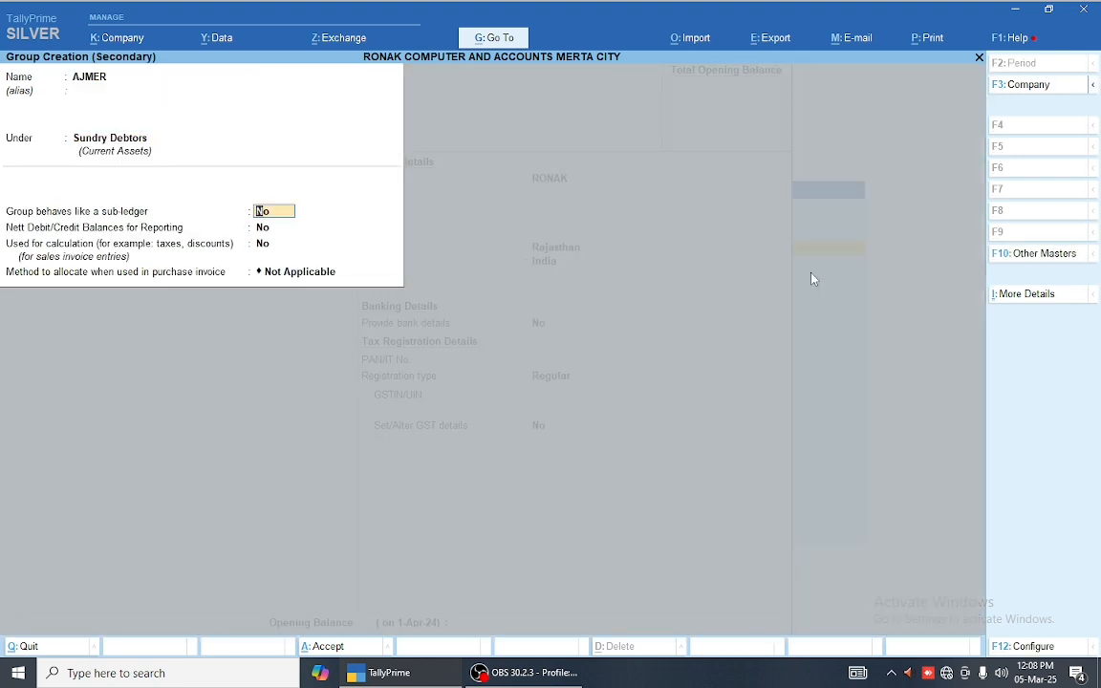
key("Return")
Step: Give RONAK the address AJMER and Unregistered registration type, with no opening balance
key("Return")
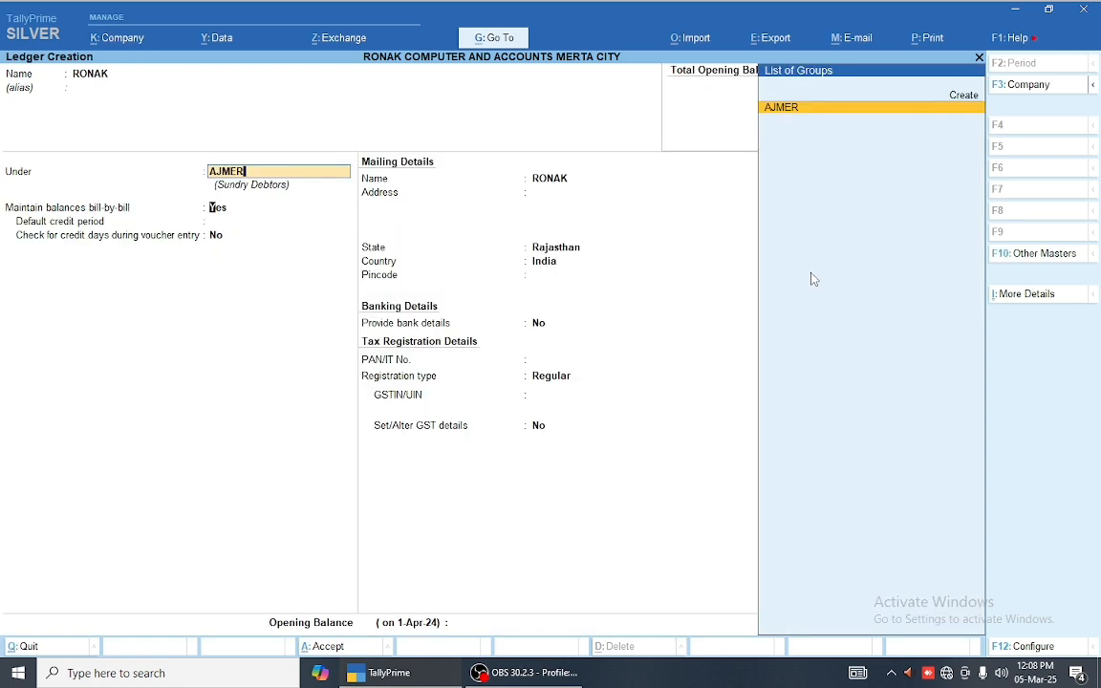
key("Return")
key("Return")
key("Return")
key("Return")
key("Return")
key("Return")
key("Return")
key("Return")
key("Return")
key("Return")
key("Return")
key("Return")
key("BackSpace")
key("BackSpace")
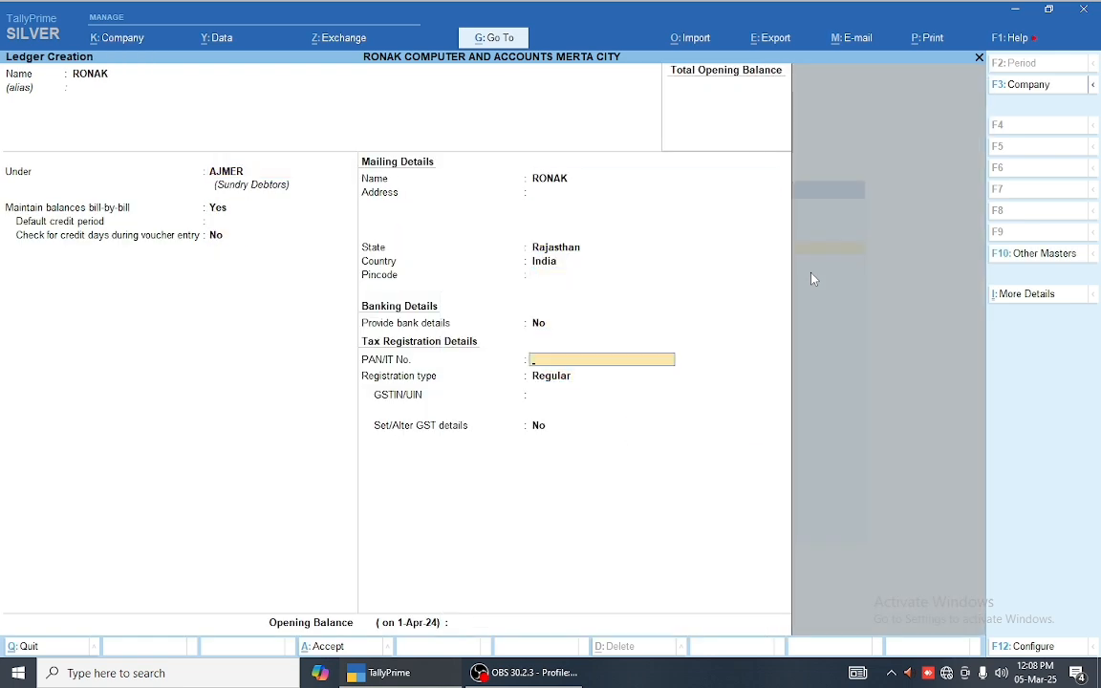
key("BackSpace")
key("BackSpace")
key("BackSpace")
key("BackSpace")
key("BackSpace")
type("AJMER")
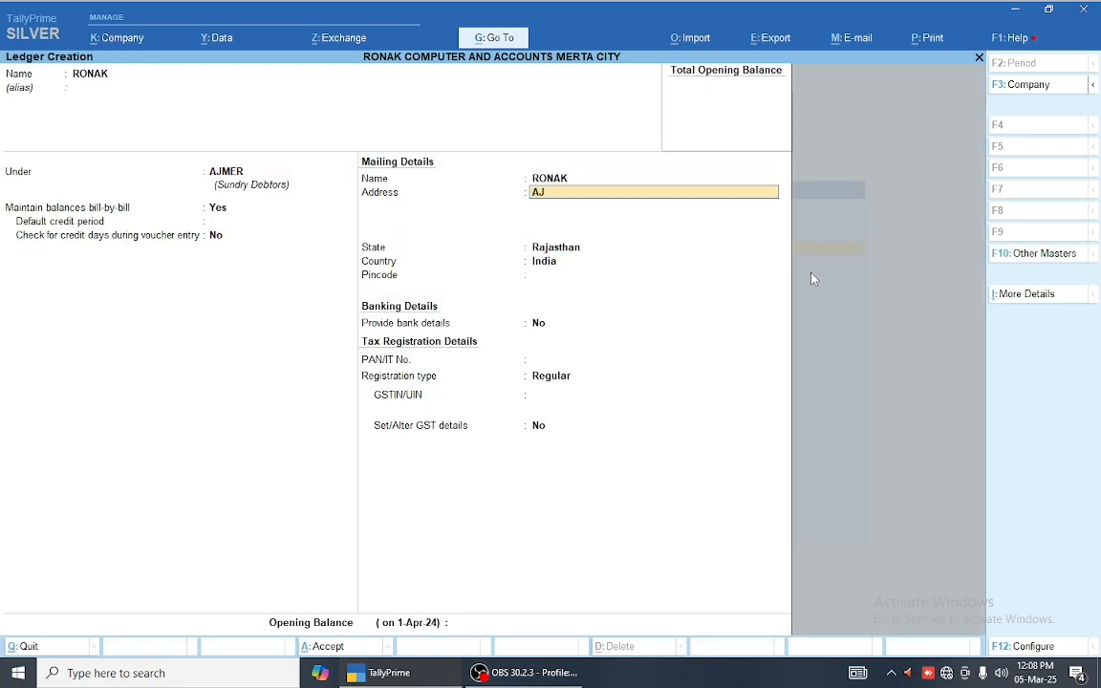
key("Return")
key("Return")
key("Return")
key("Return")
key("Return")
key("Return")
key("Return")
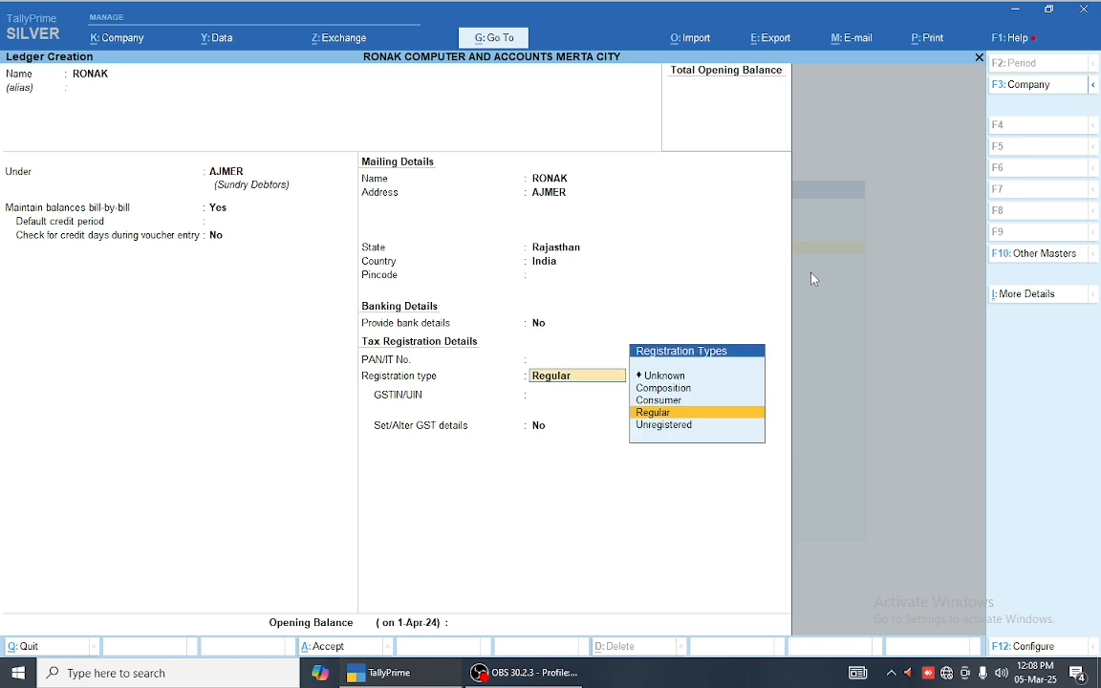
key("Down")
key("Return")
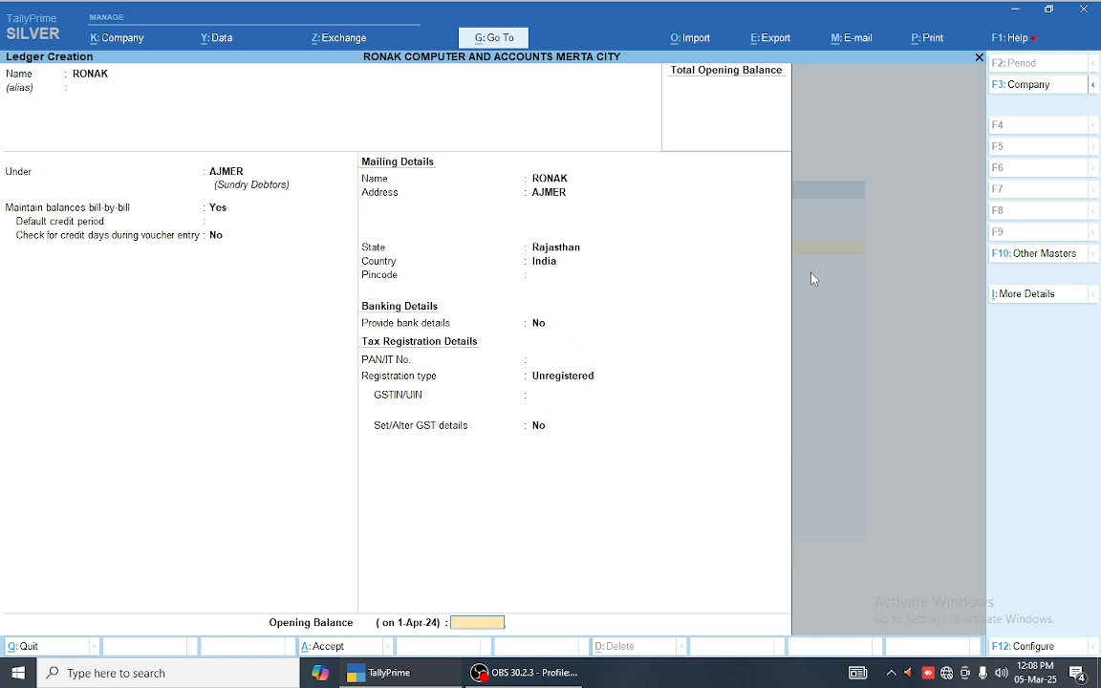
key("Return")
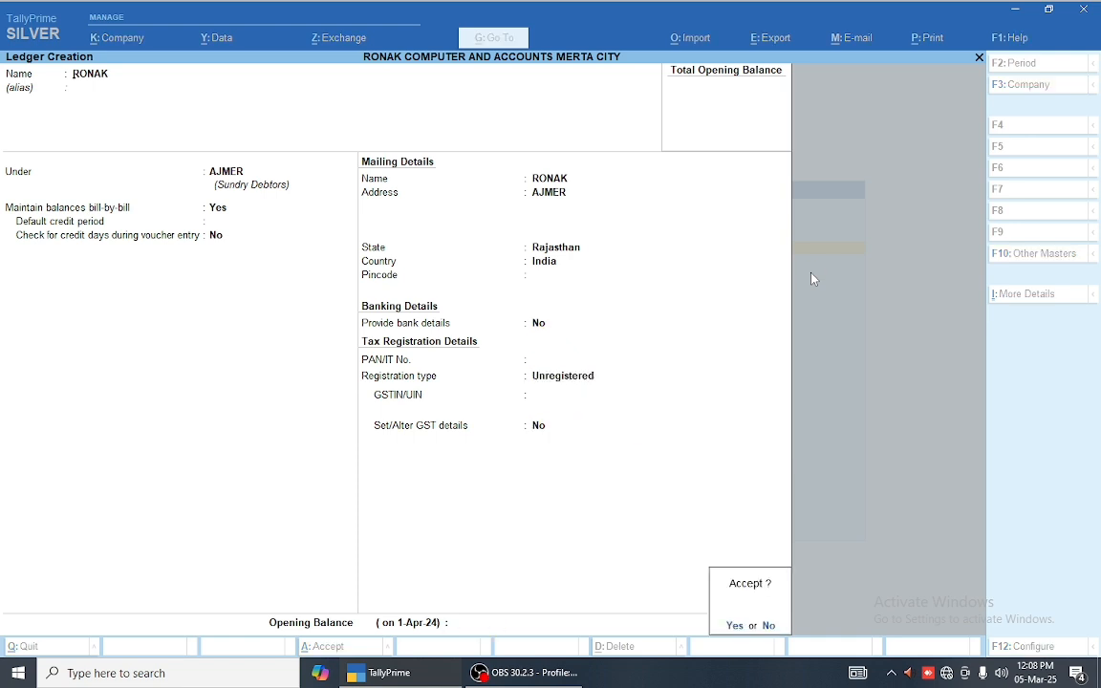
key("Return")
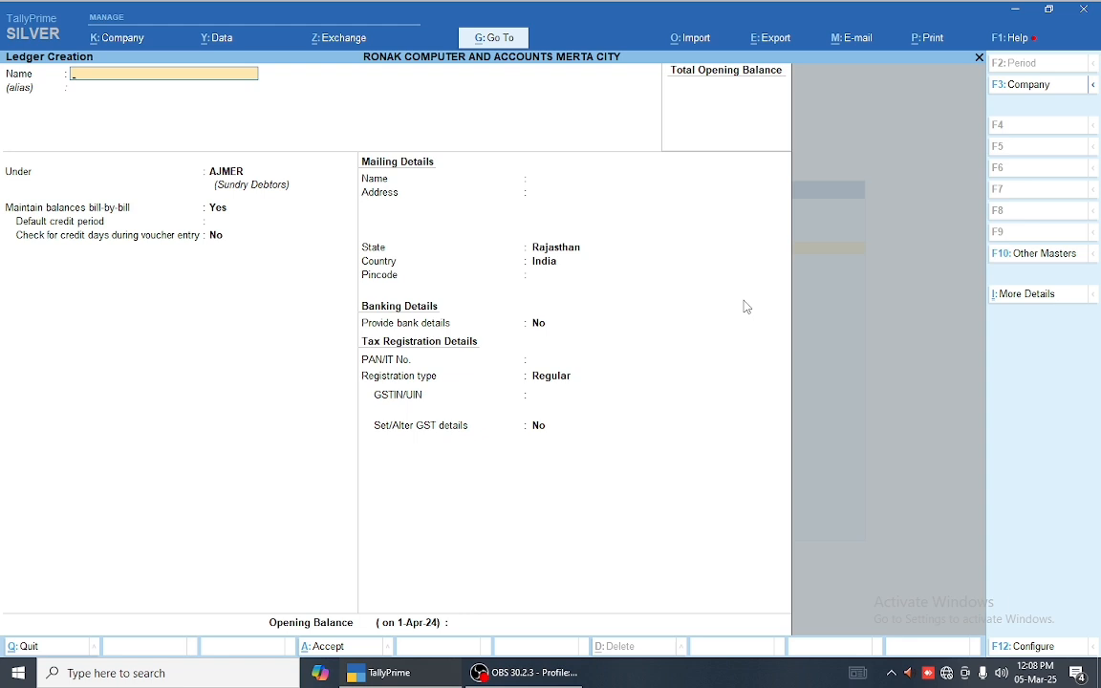
Step: Close Ledger Creation and select Stock Group from the masters list
key("Escape")
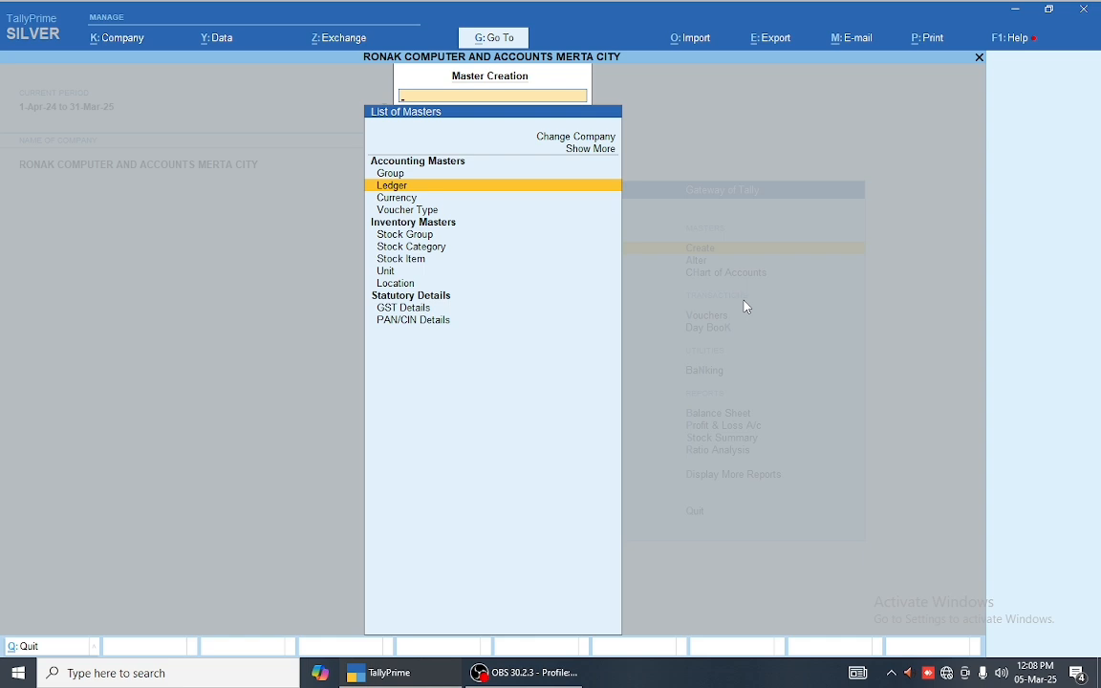
key("Down")
key("Down")
key("Down")
key("Down")
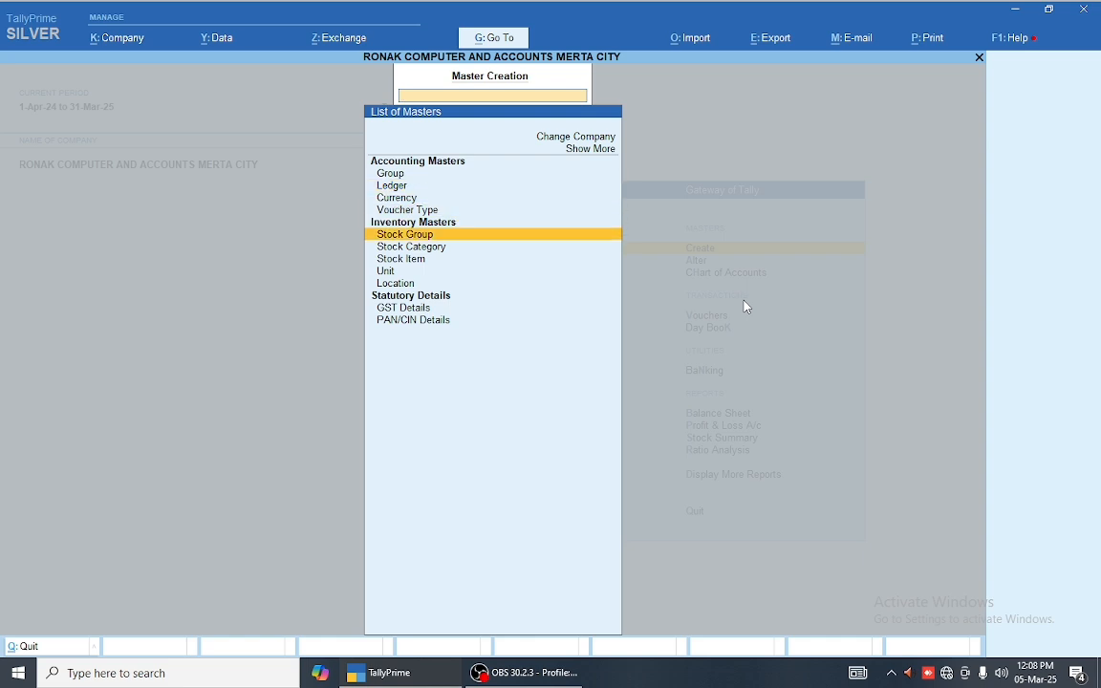
key("Down")
key("Up")
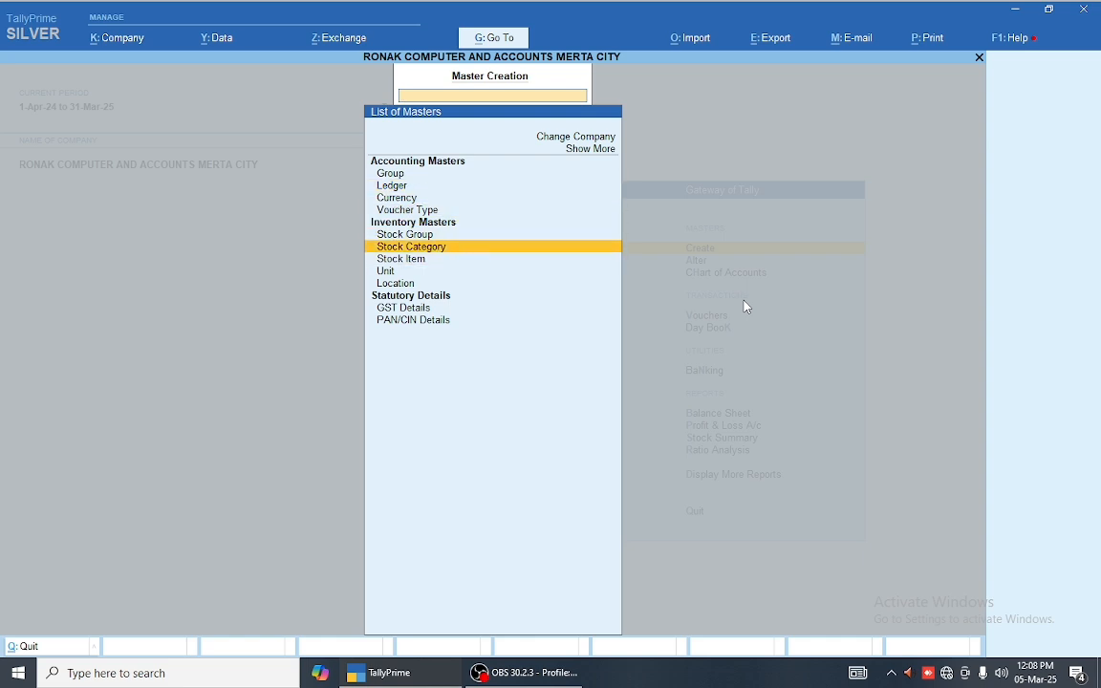
key("Up")
key("Return")
Step: Save stock group VIVO MOBILE under Primary with quantities Yes and GST details No
type("V")
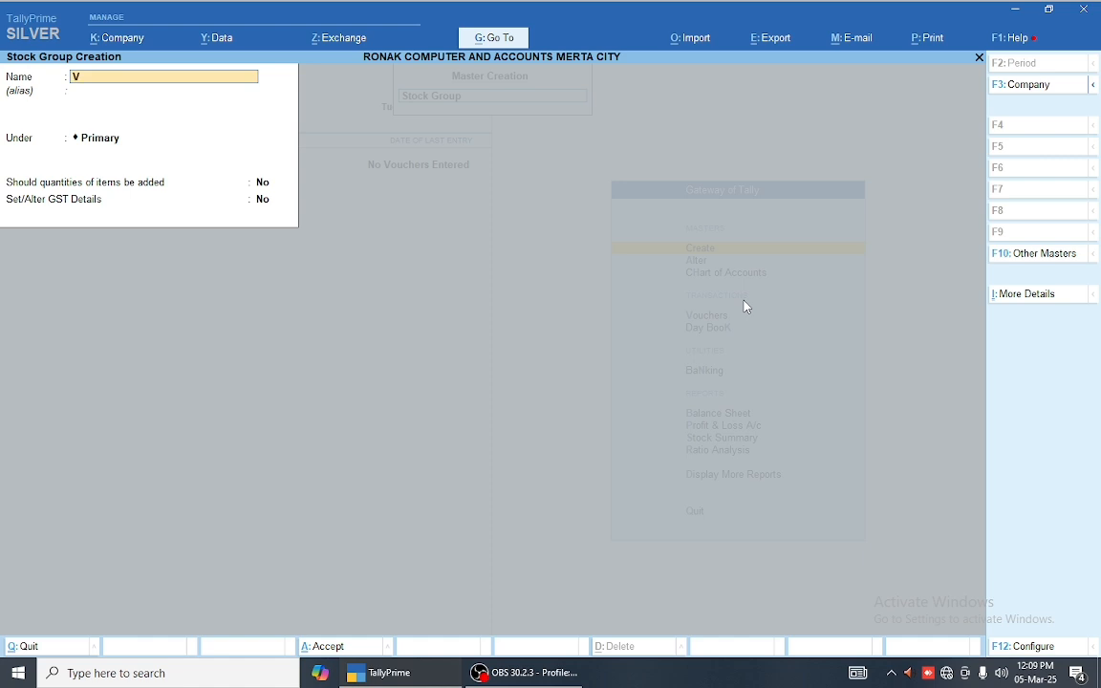
type("IVO MOBILE")
key("Return")
key("Return")
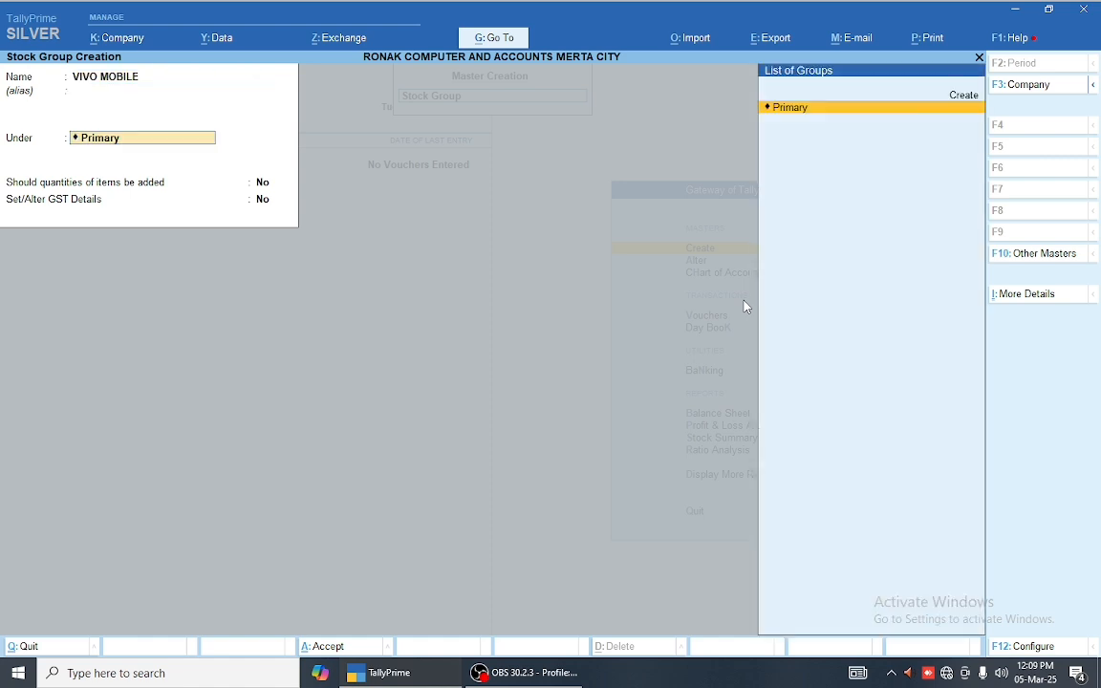
key("Return")
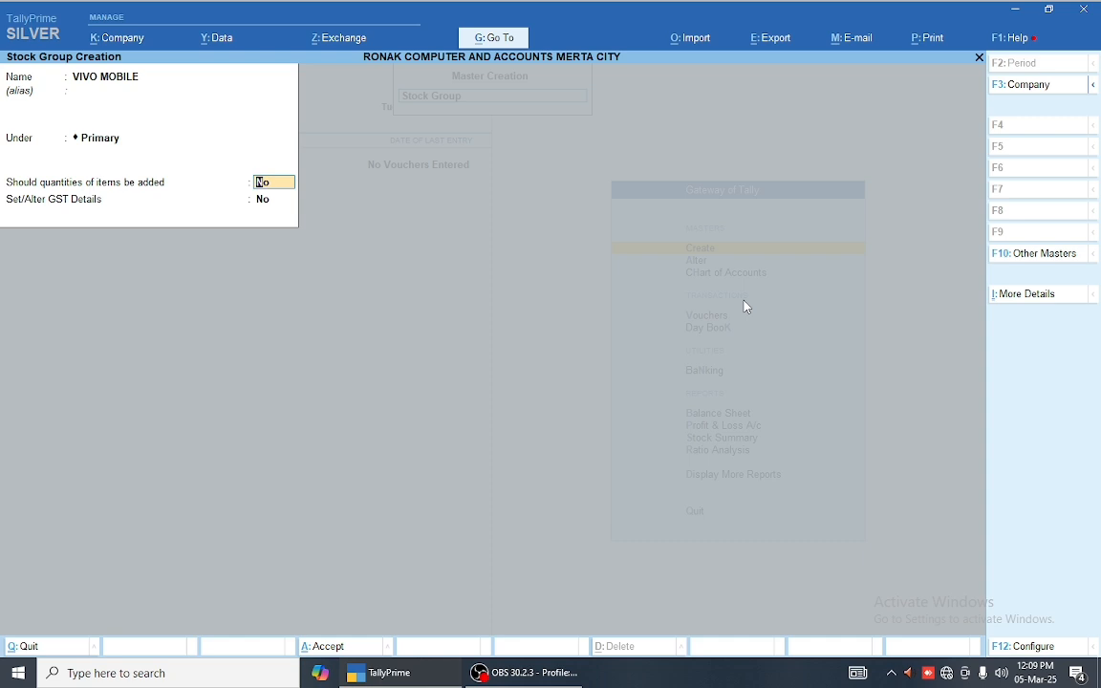
type("y")
key("Return")
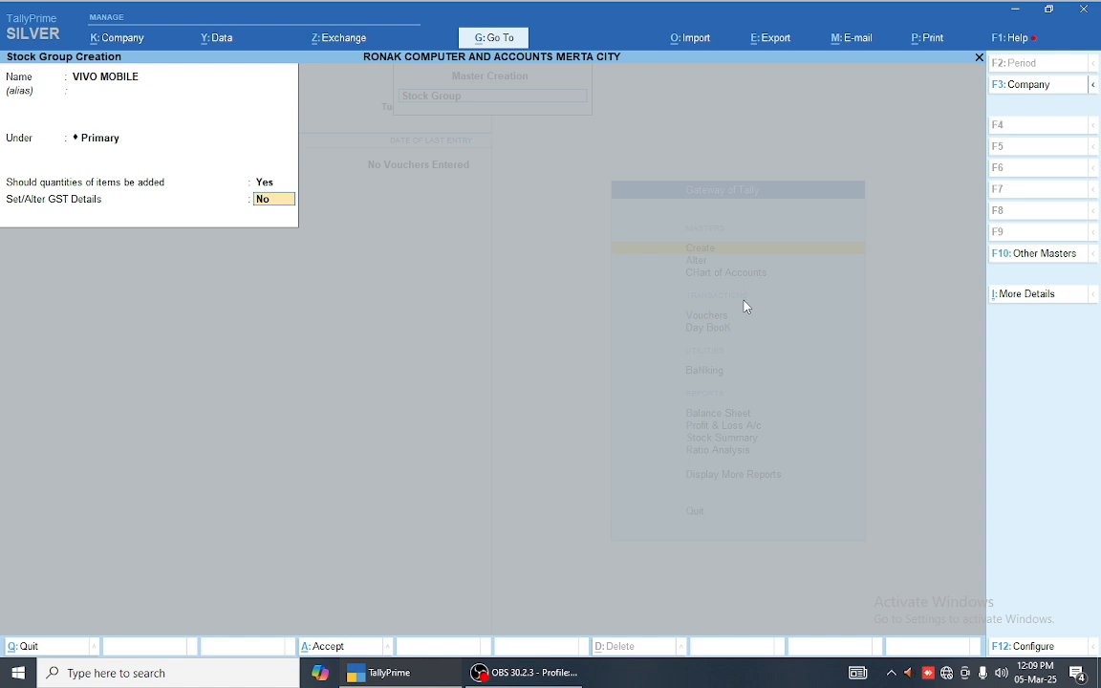
type("Y")
key("Return")
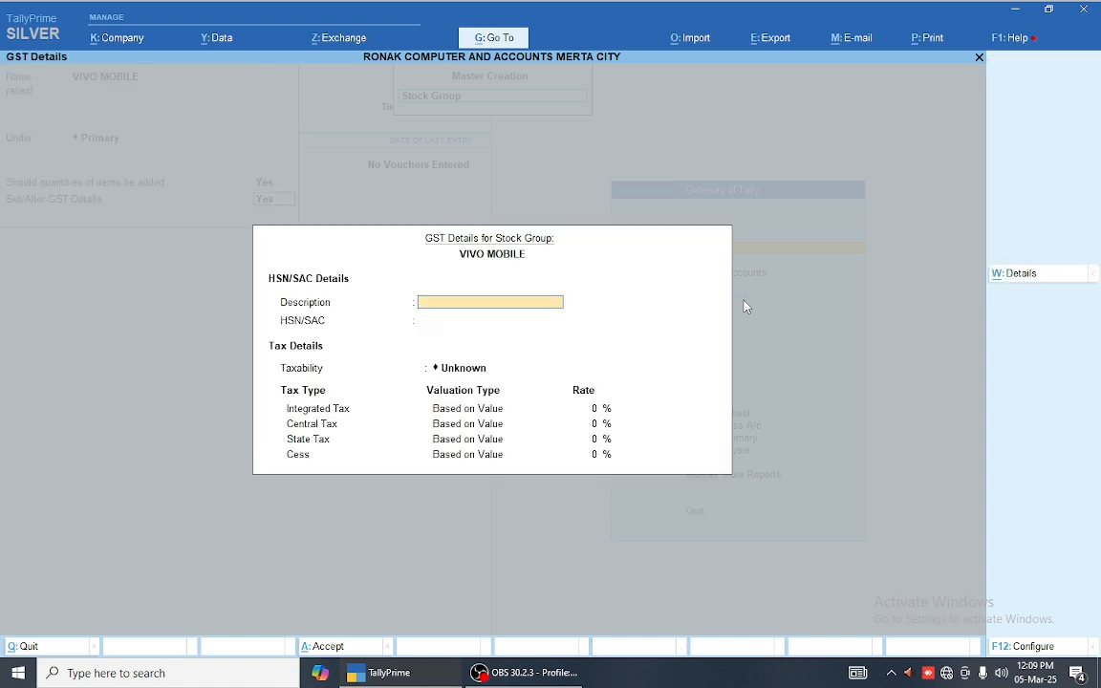
key("Escape")
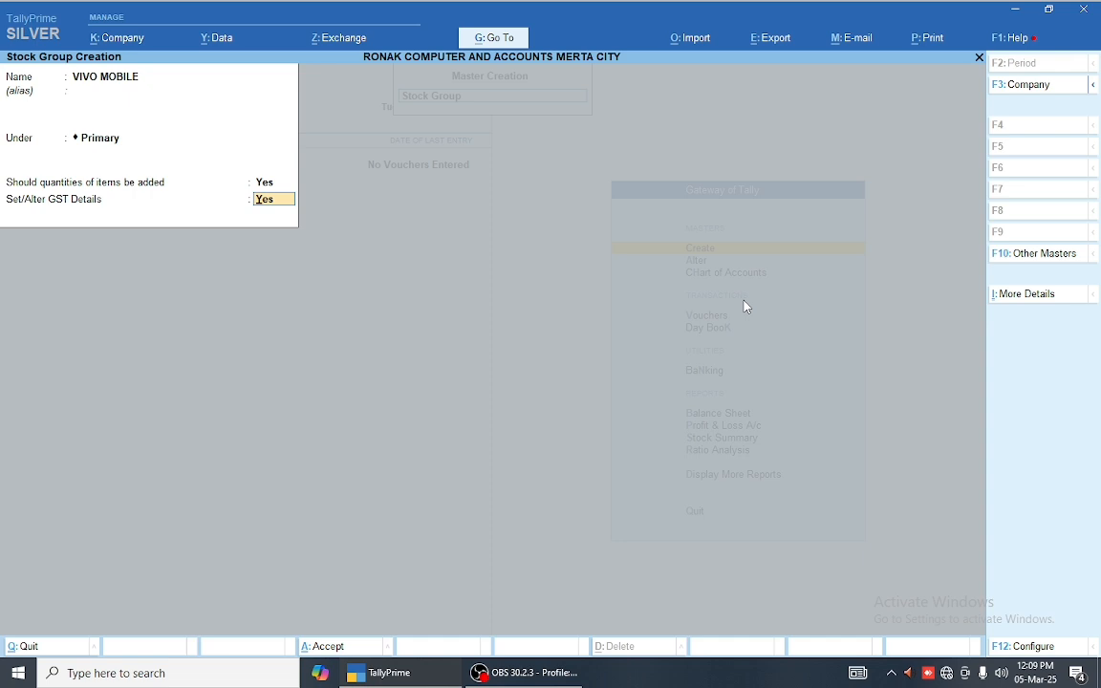
type("N")
key("Return")
key("Return")
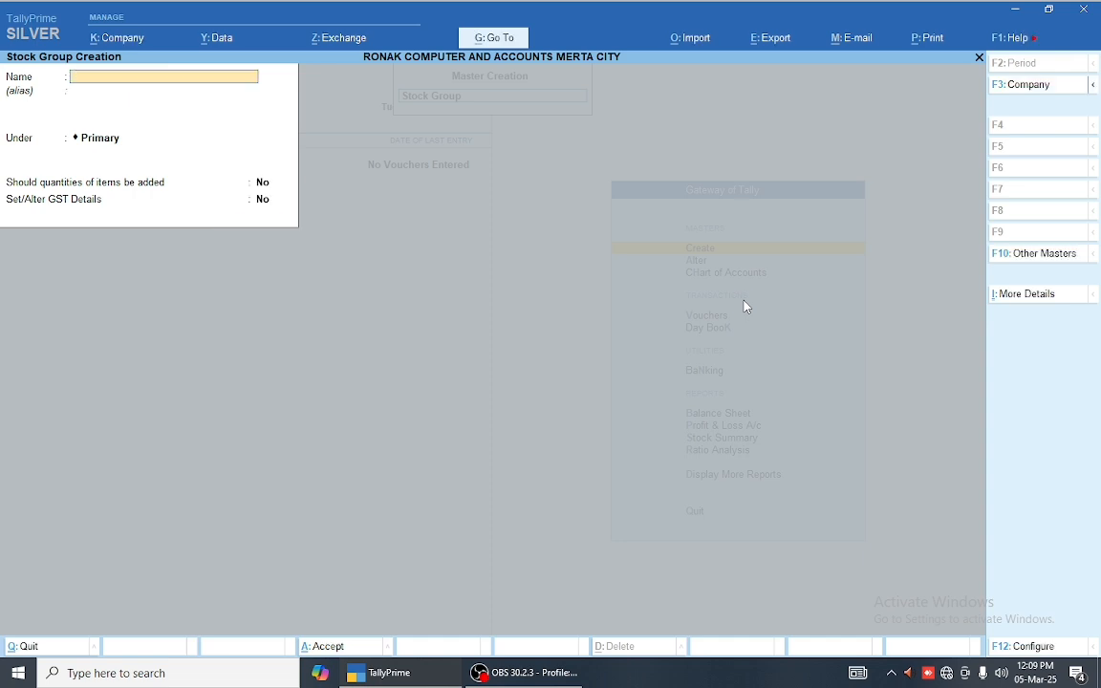
key("Escape")
Step: Start stock item VIVO V3 and set its group to VIVO MOBILE
key("Return")
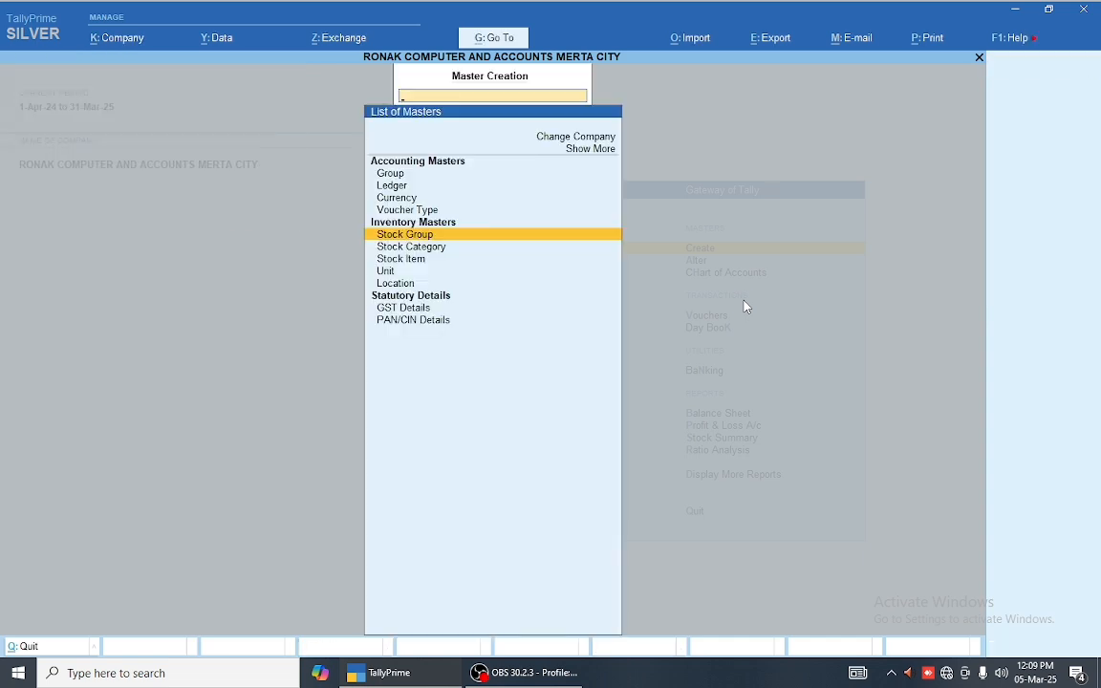
key("Down")
key("Down")
key("Return")
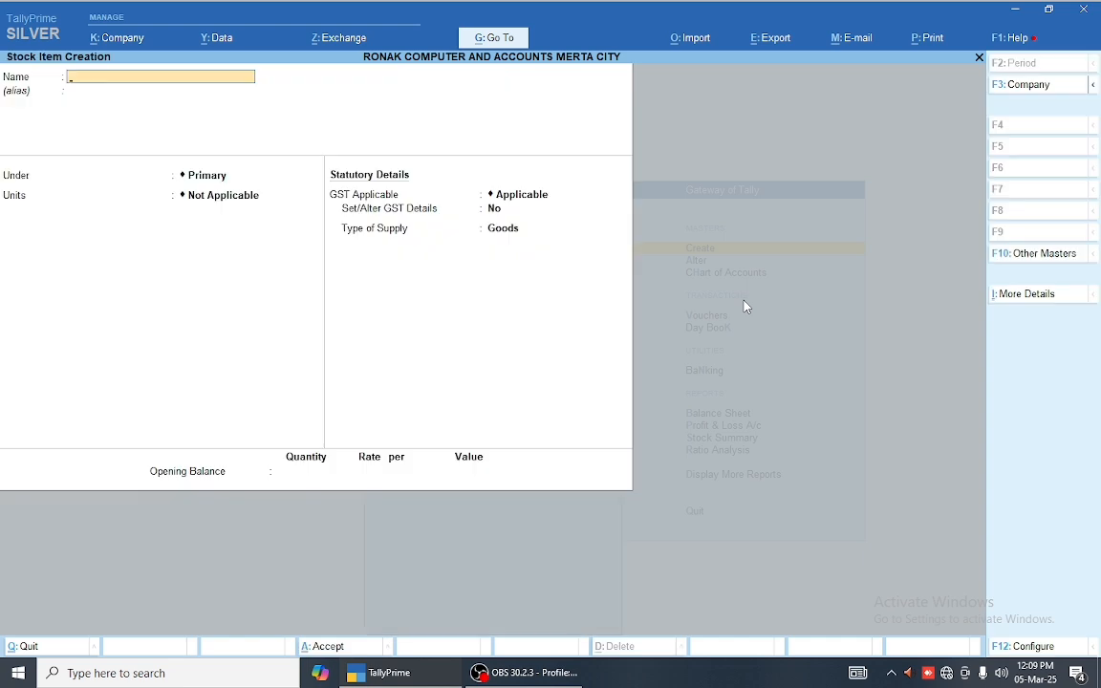
type("VIVO V3")
key("Return")
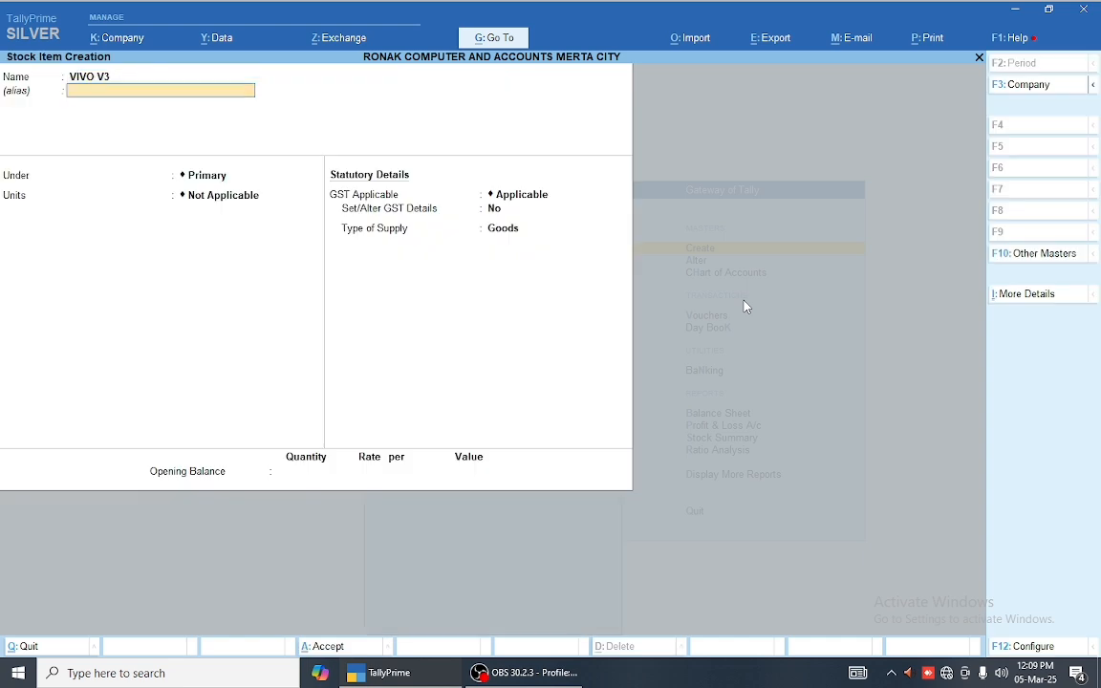
key("Return")
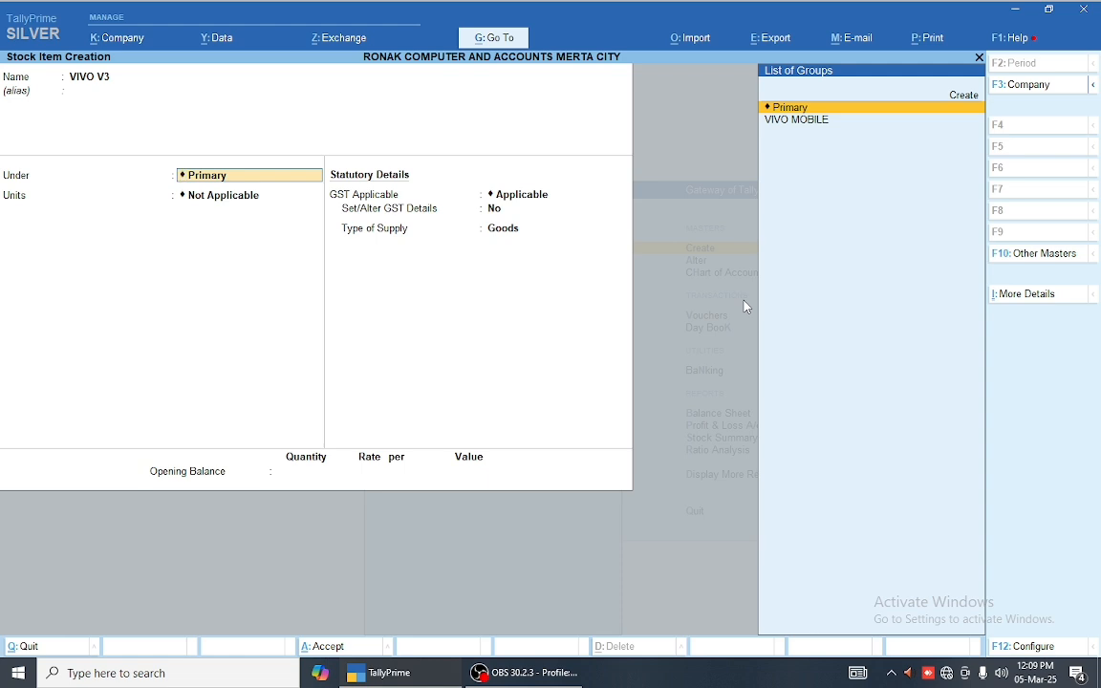
key("Down")
key("Return")
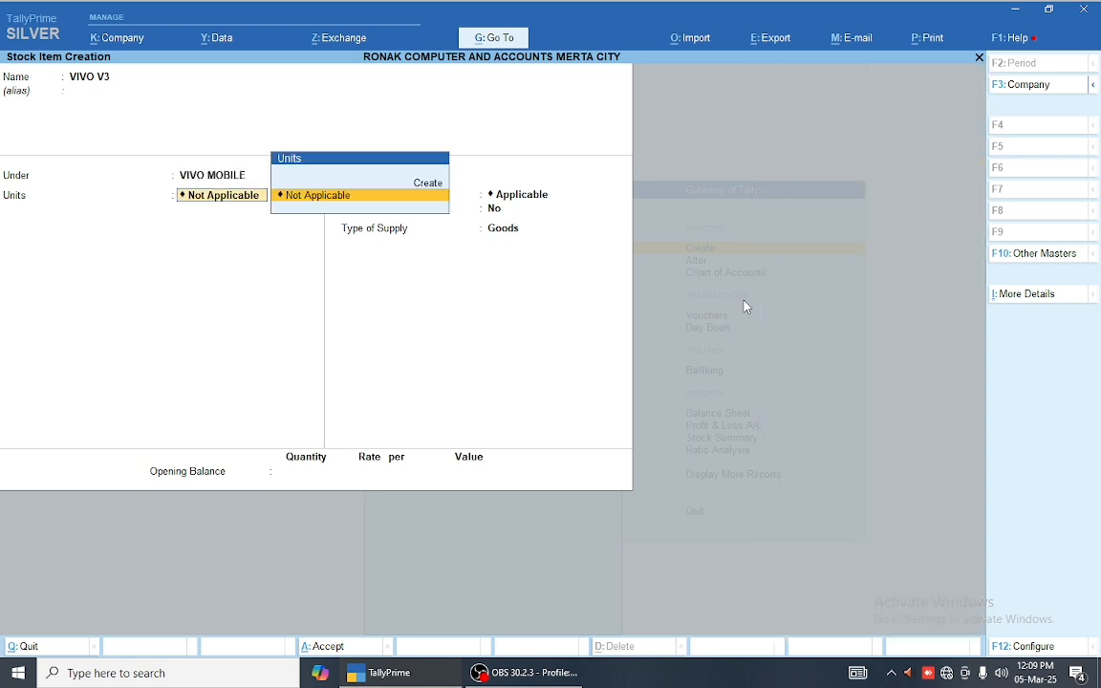
Step: Create a REALME stock group on the fly with quantities Yes and GST No
key("BackSpace")
key("Up")
key("Up")
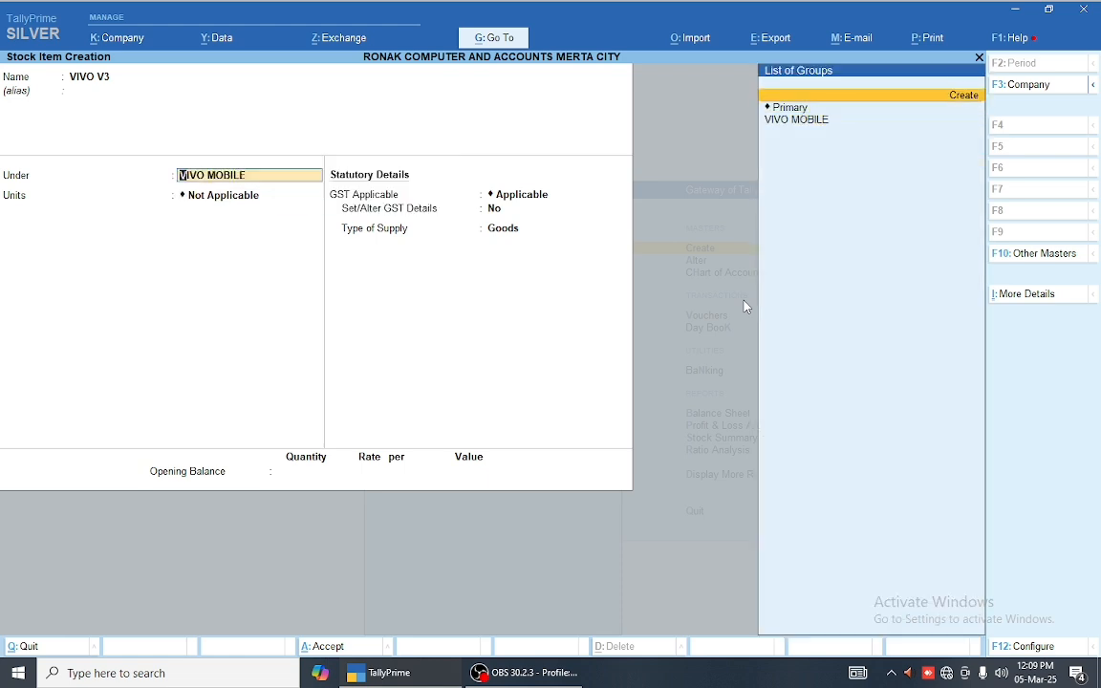
key("alt+c")
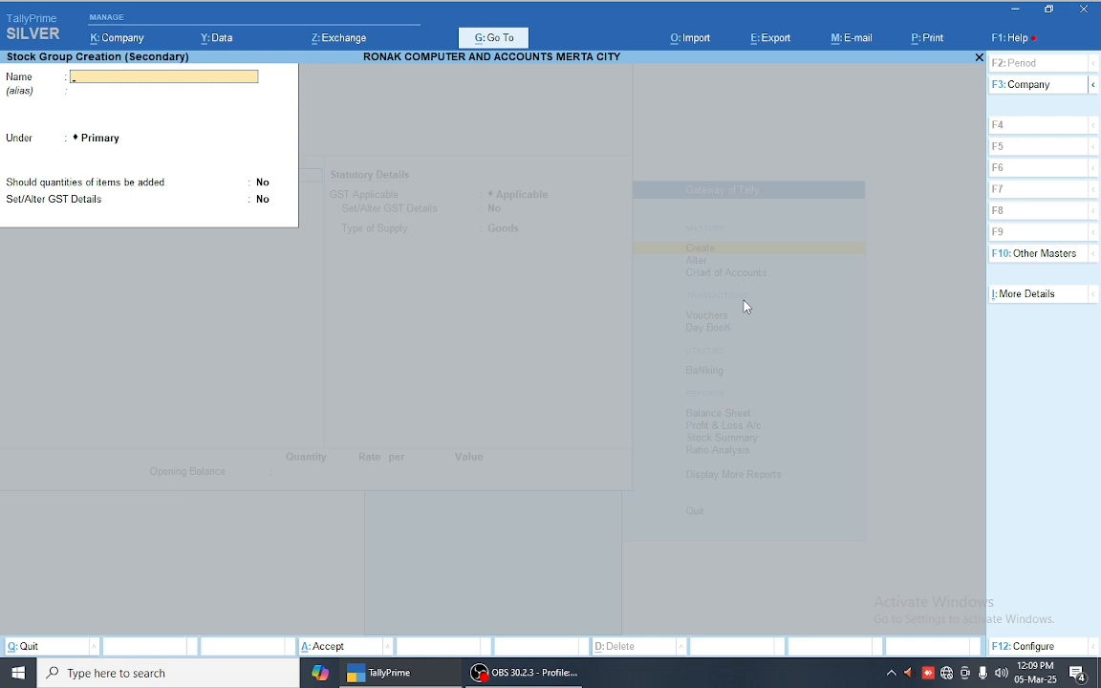
type("REALMER")
key("Return")
key("BackSpace")
key("BackSpace")
key("Return")
key("Return")
type("Y")
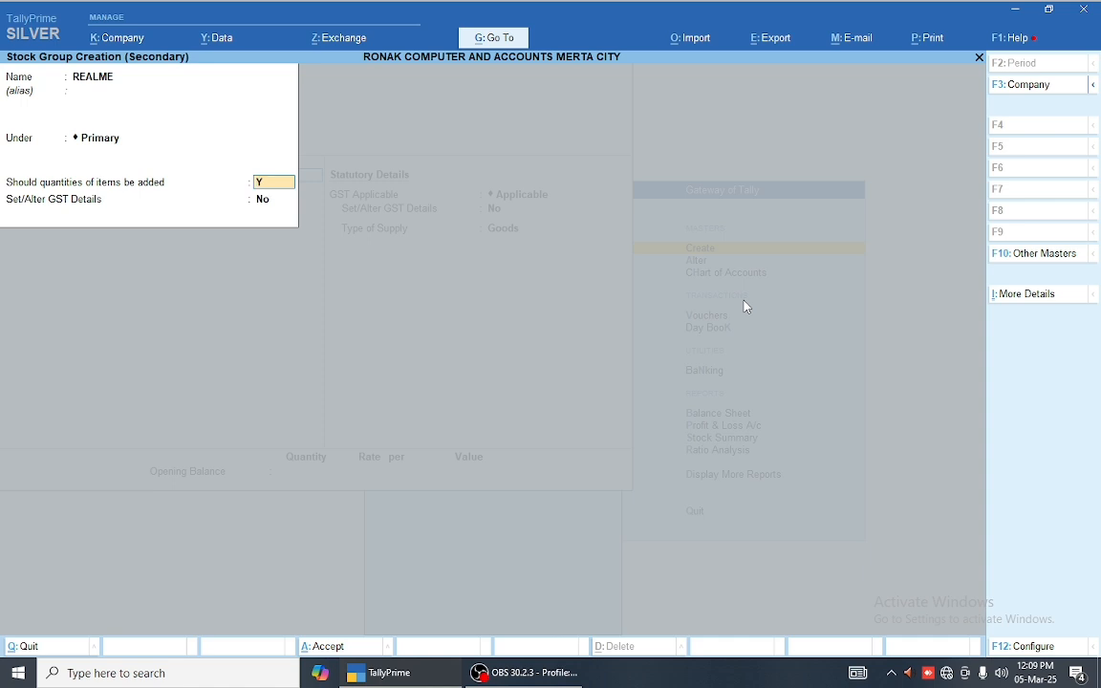
key("Return")
type("N")
key("Return")
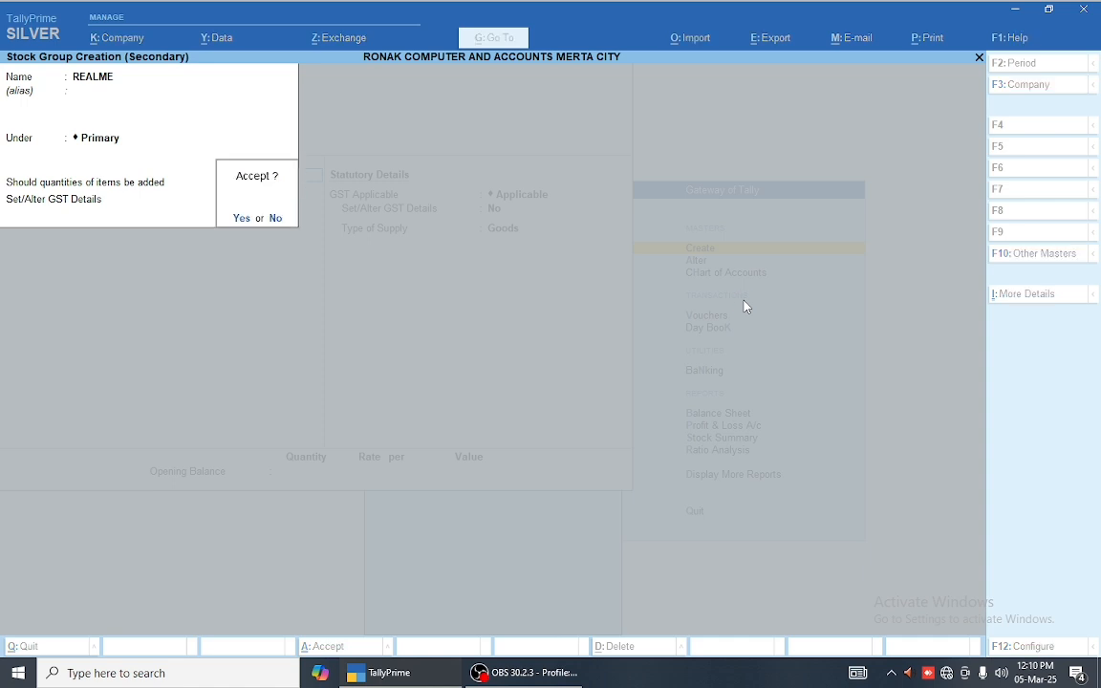
key("Return")
Step: Set VIVO V3's group back to VIVO MOBILE and choose to create a new unit
key("BackSpace")
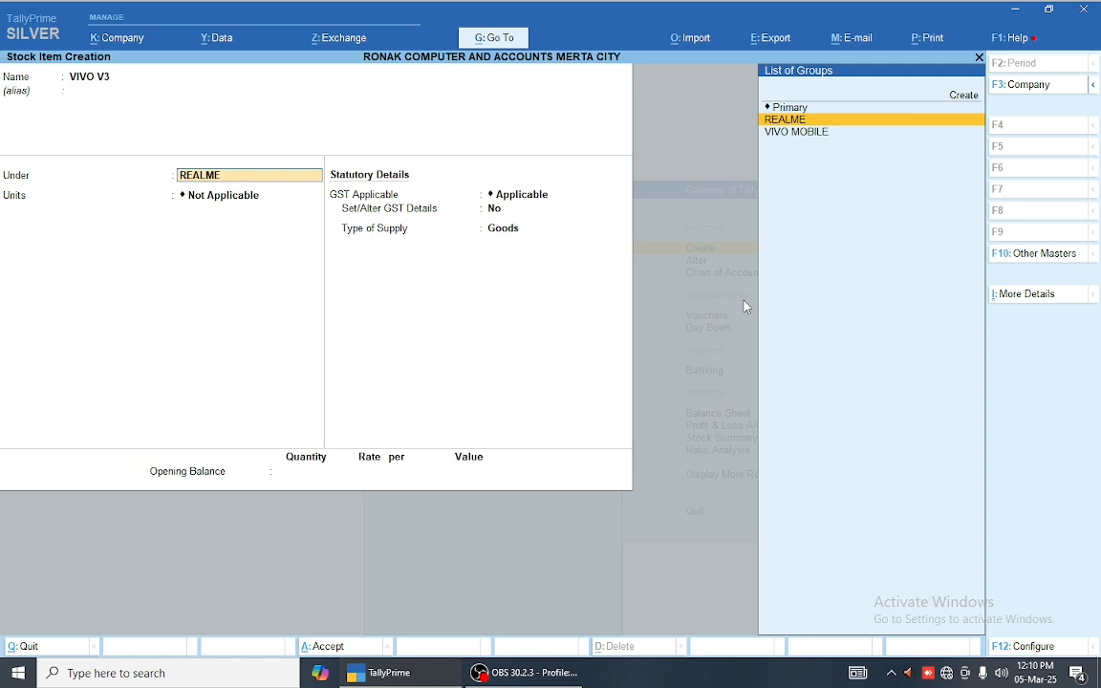
key("Down")
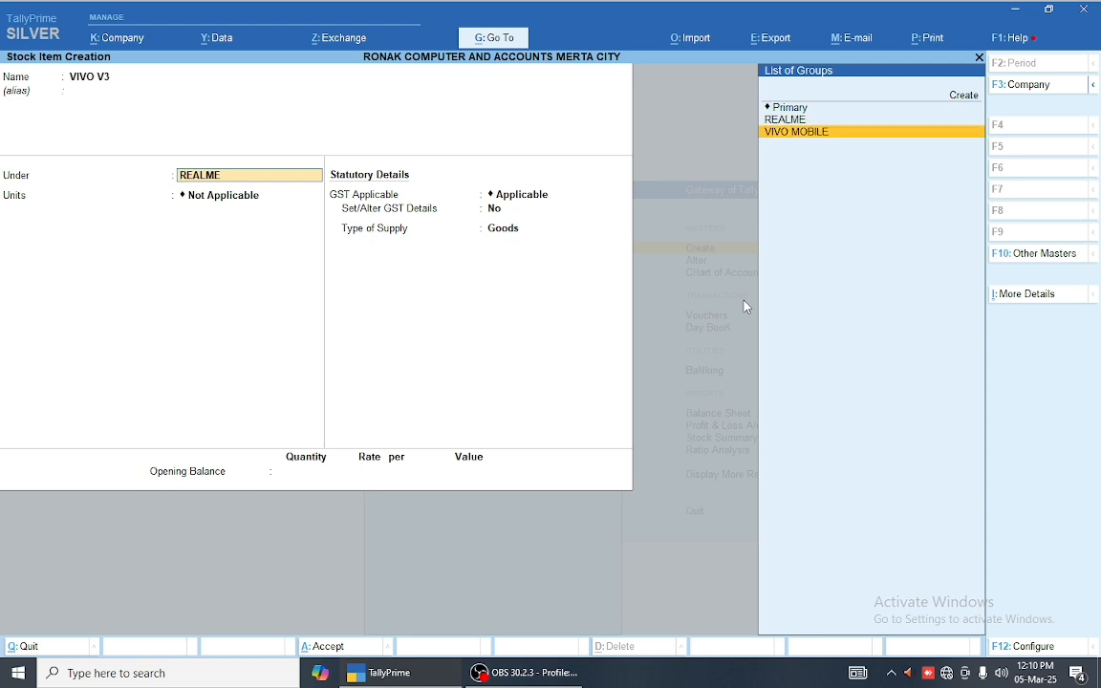
key("Return")
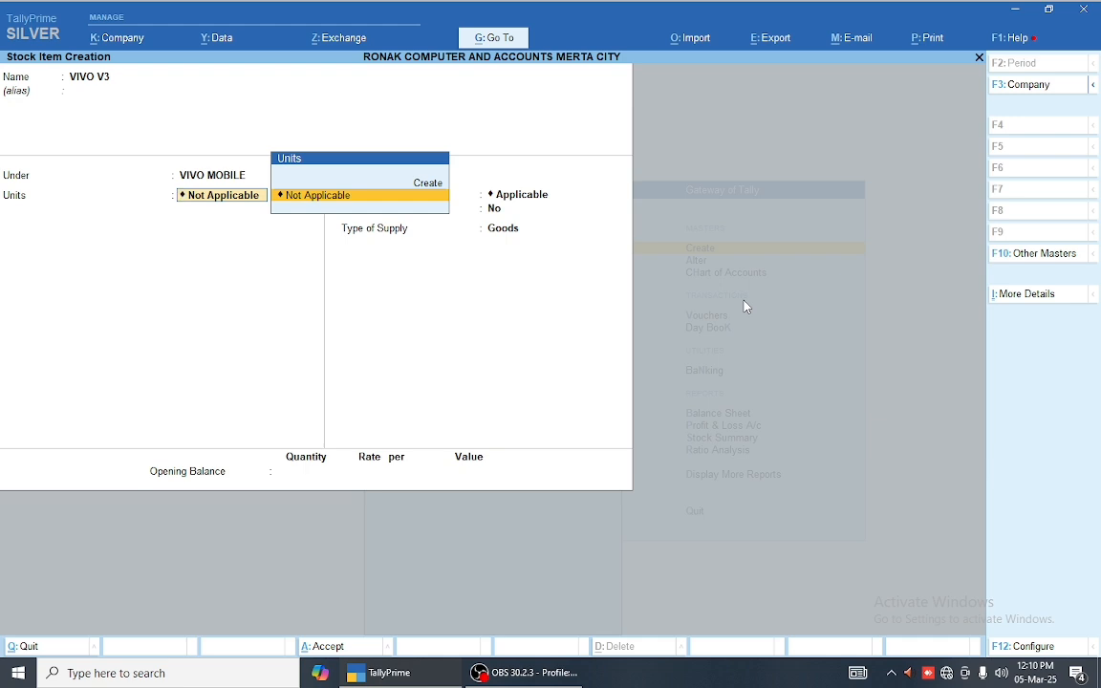
key("Up")
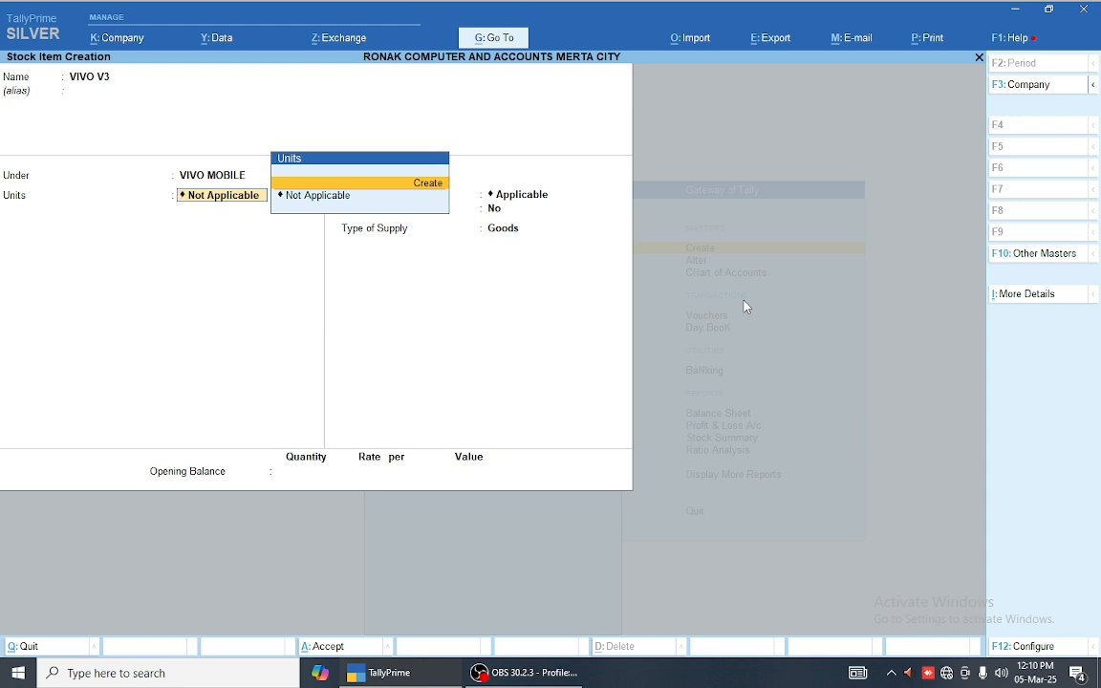
key("Return")
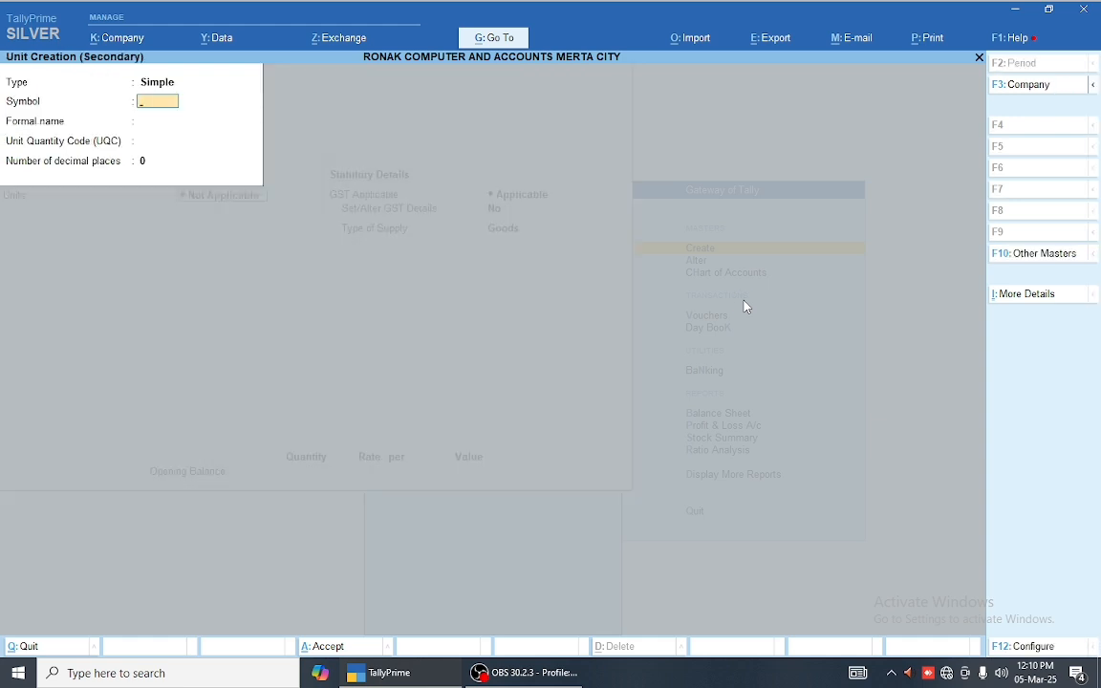
Step: Define unit PCS with UQC PCS-PIECES, formal name PIECES and 2 decimal places
type("PCS")
key("Return")
key("Return")
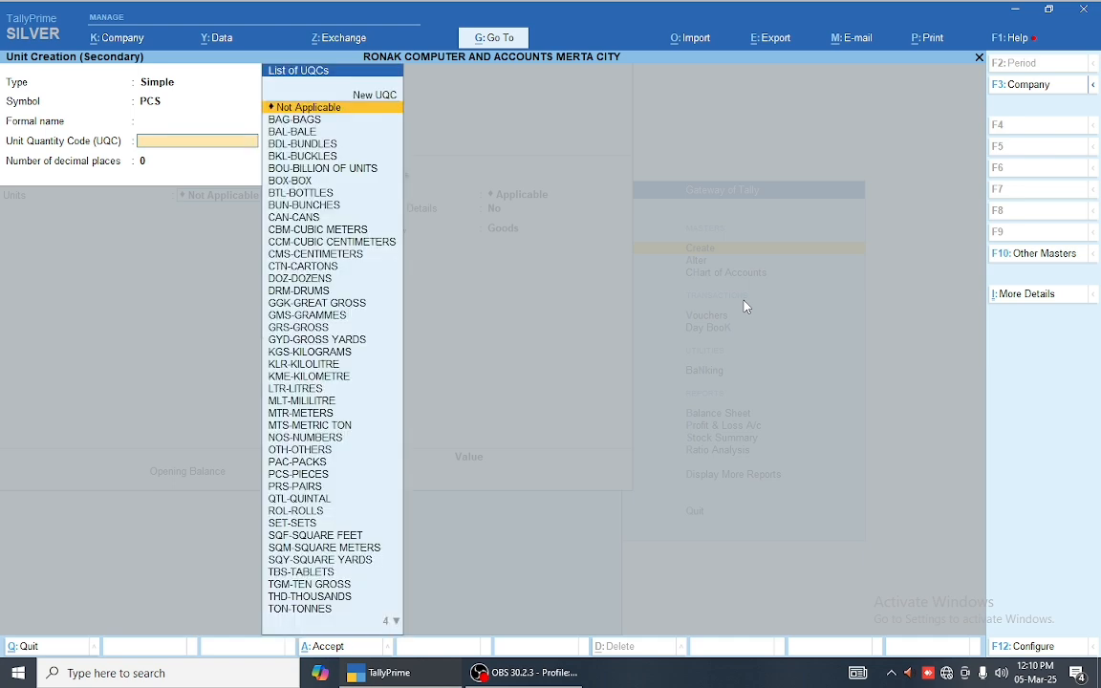
type("PCS")
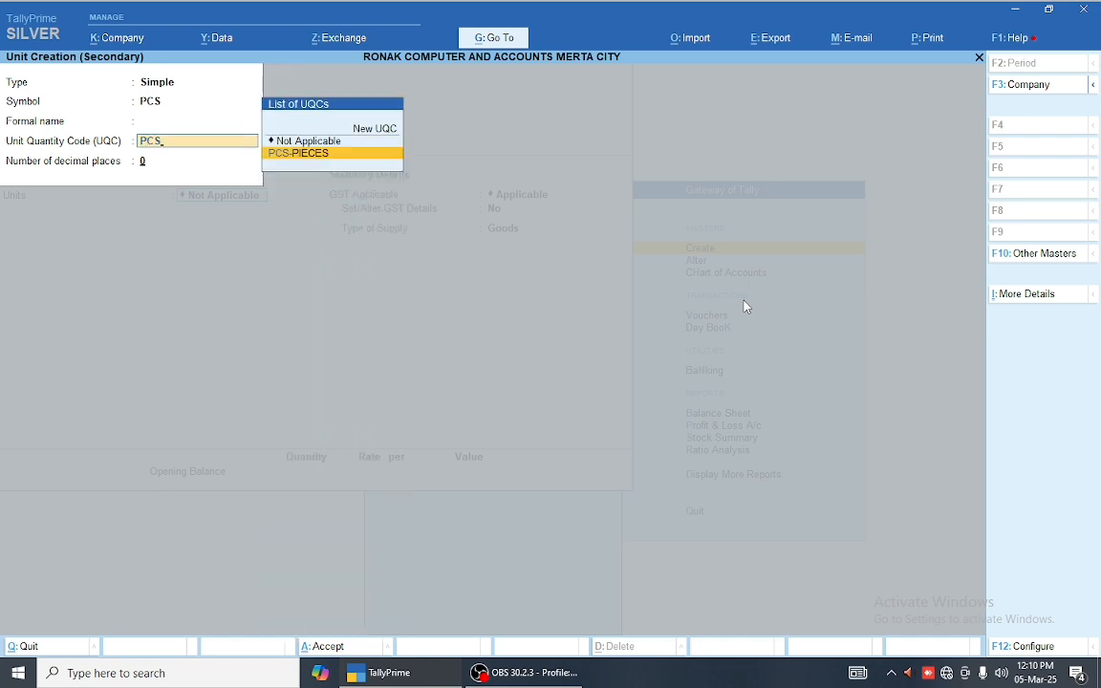
key("Return")
key("BackSpace")
key("BackSpace")
type("P")
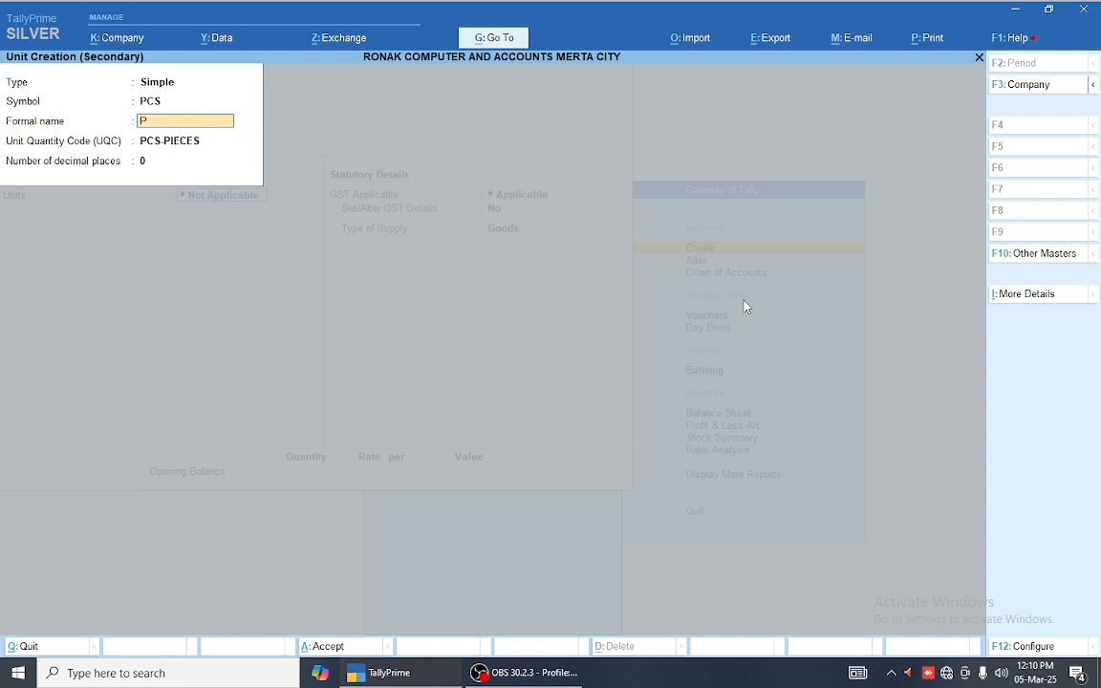
type("iECES")
key("Return")
key("BackSpace")
key("Return")
key("Return")
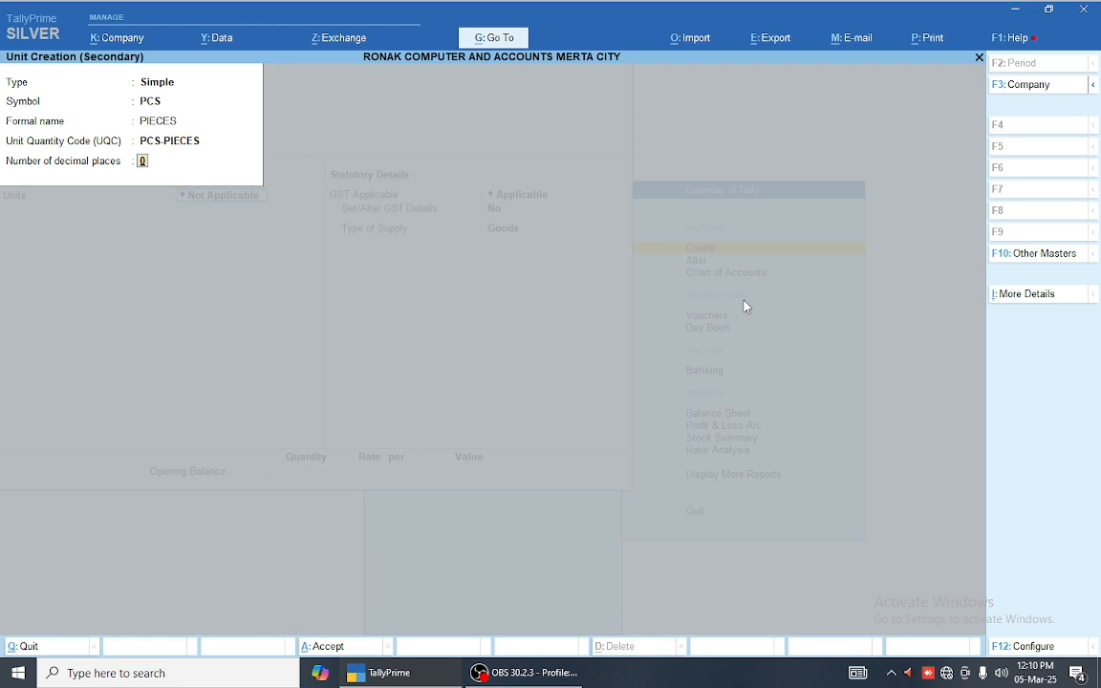
type("2")
key("Return")
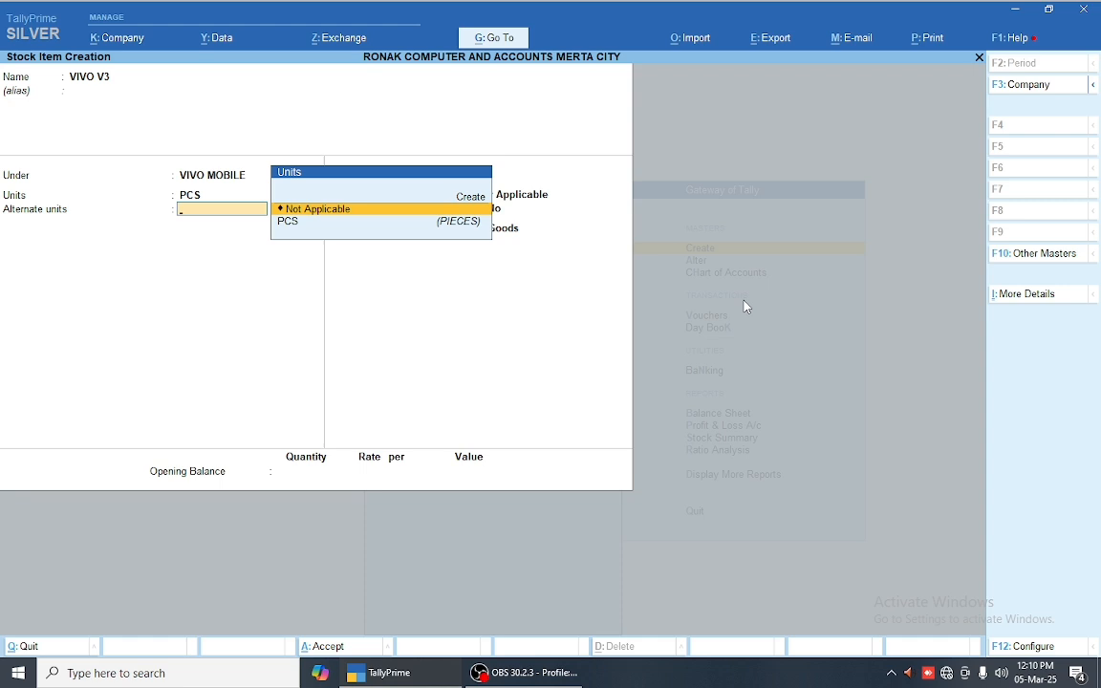
key("F12")
Step: Turn off alternative units and keep PCS as VIVO V3's unit
key("Down")
key("Down")
key("Down")
key("Down")
key("Down")
key("Down")
key("Down")
key("Down")
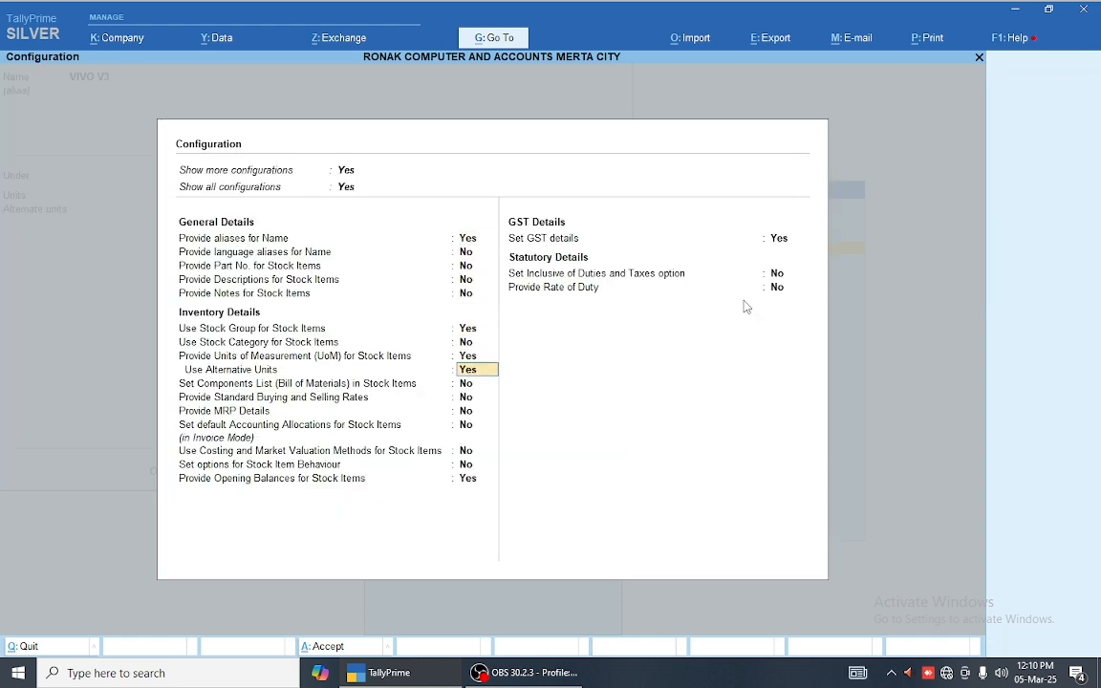
key("n")
key("ctrl+a")
key("Return")
key("Return")
key("Return")
key("Return")
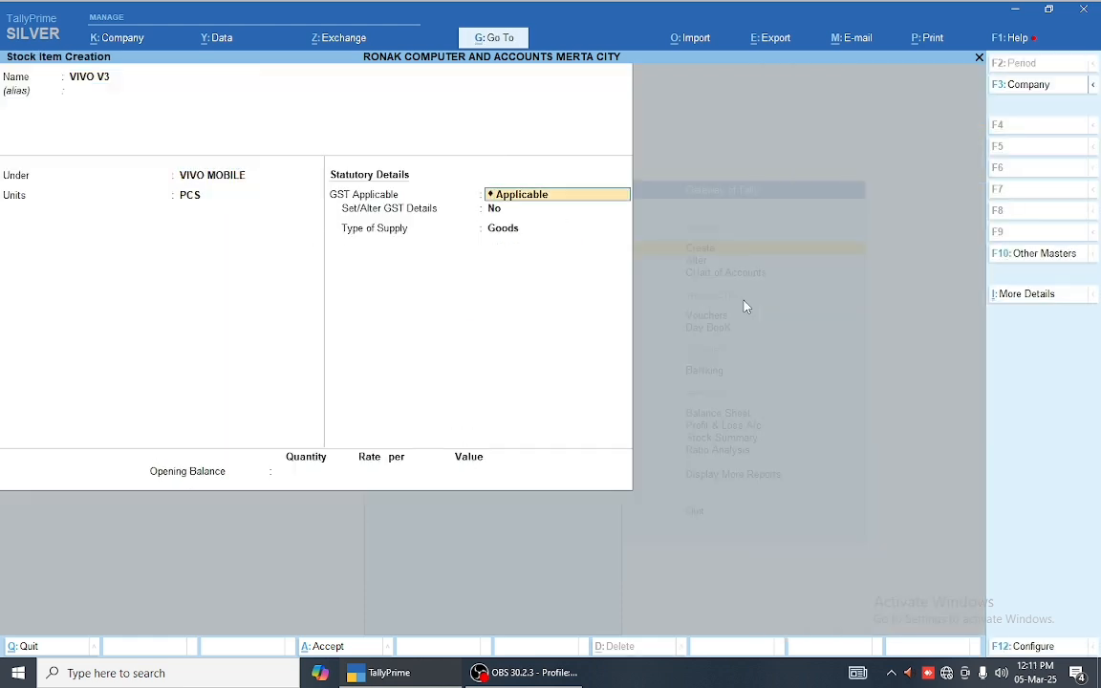
key("Return")
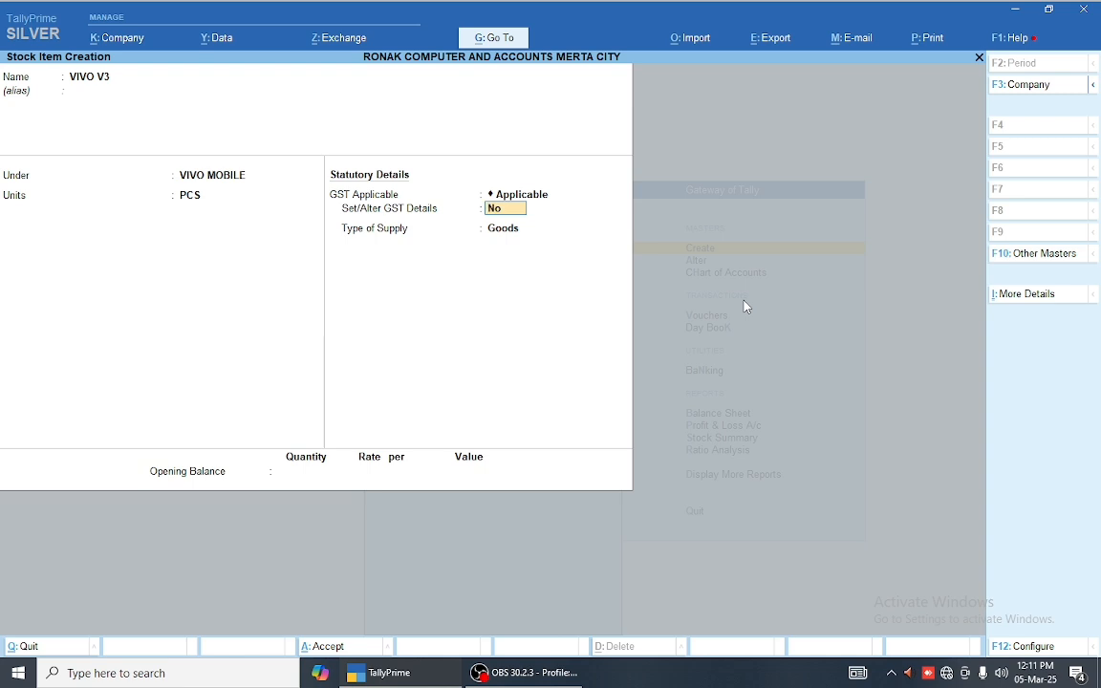
Step: Enable GST details with description MOBILE and HSN code 8517
type("y")
key("Return")
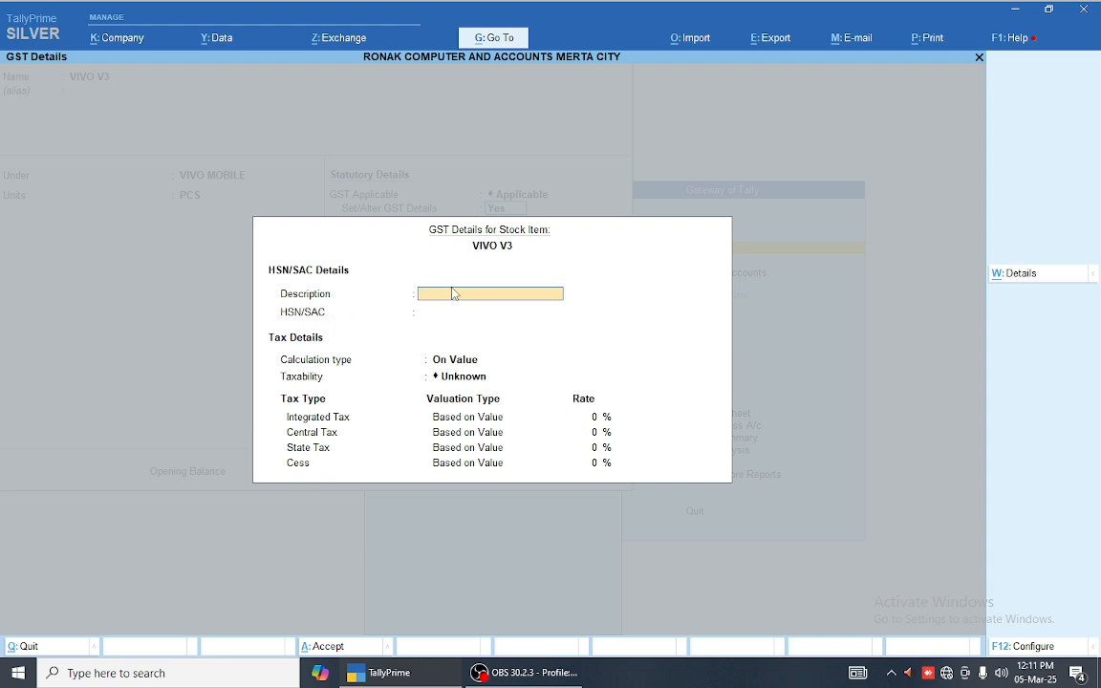
type("MOBILE")
key("Return")
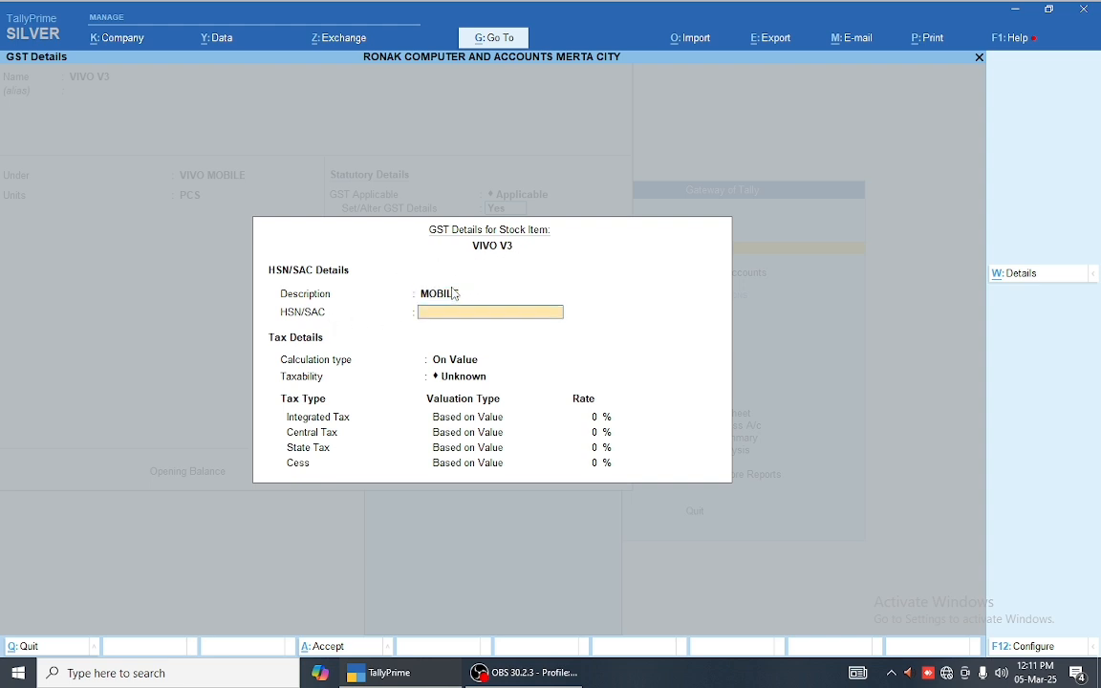
type("8517")
key("Return")
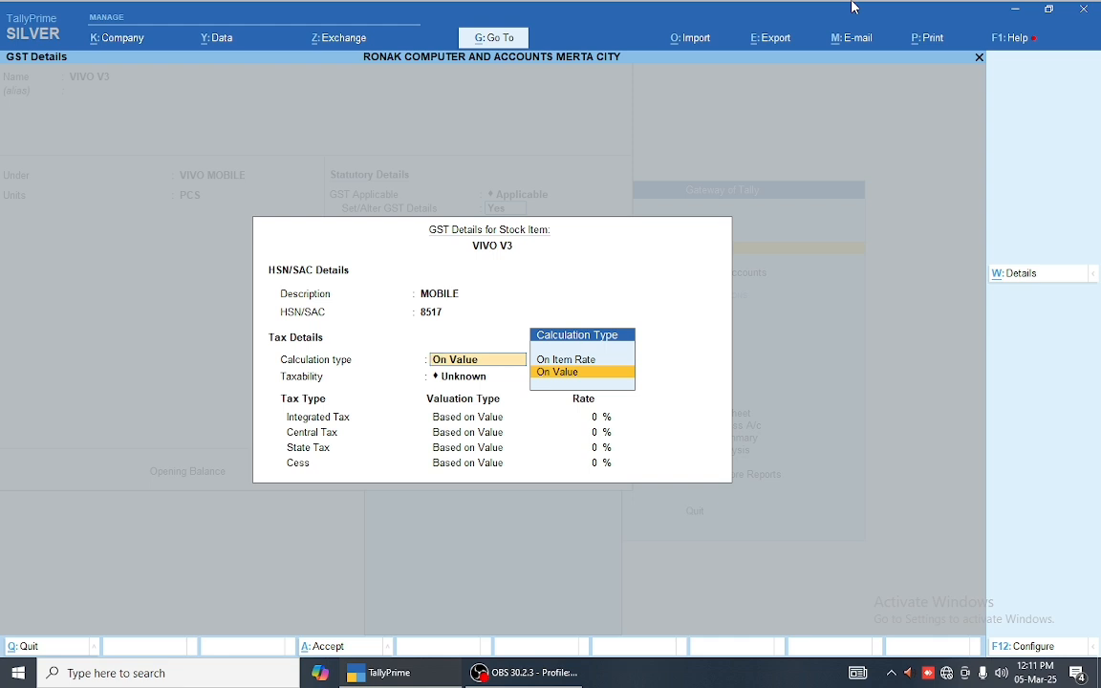
Step: Set calculation type On Value, taxability Taxable, and integrated tax 18%
key("Up")
key("Return")
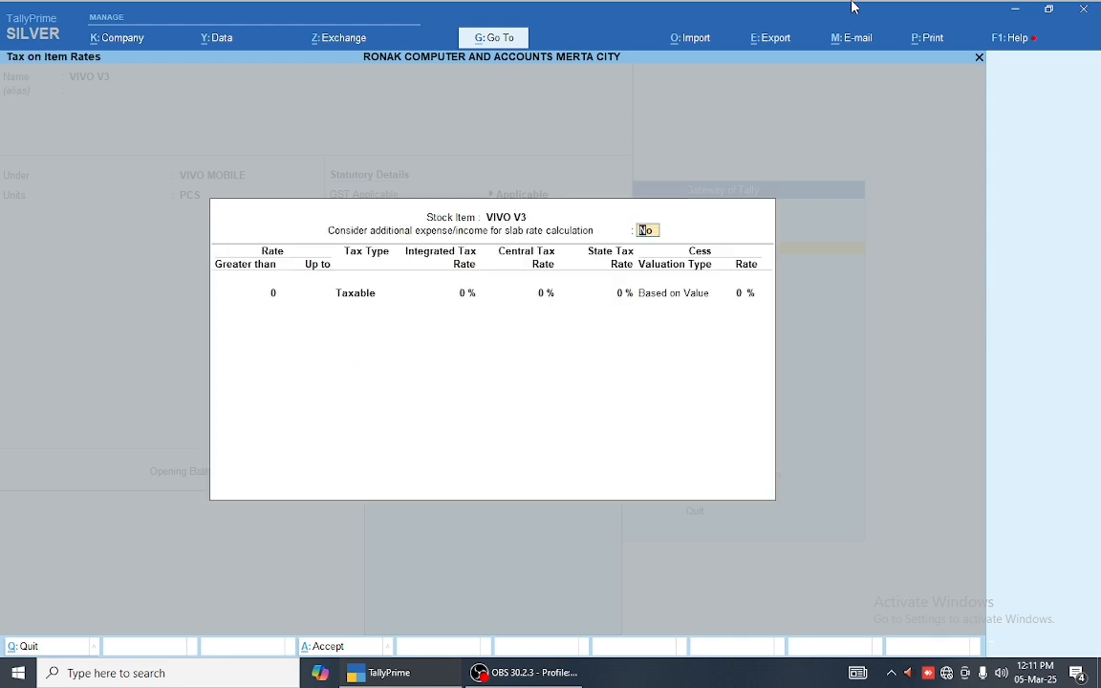
key("Escape")
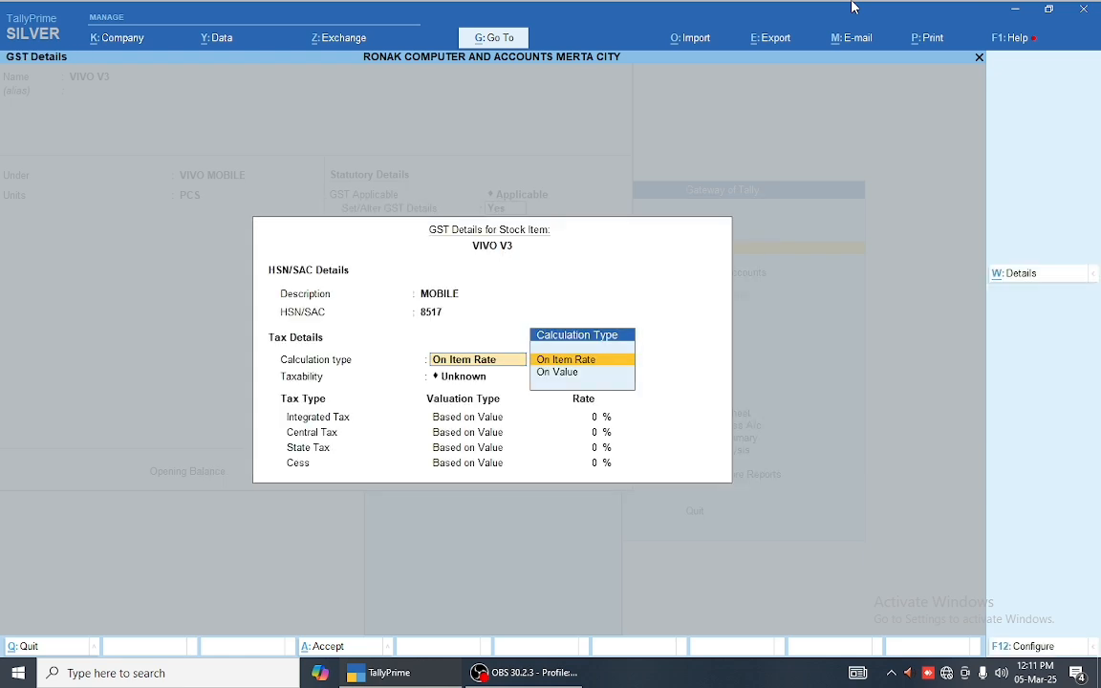
key("Down")
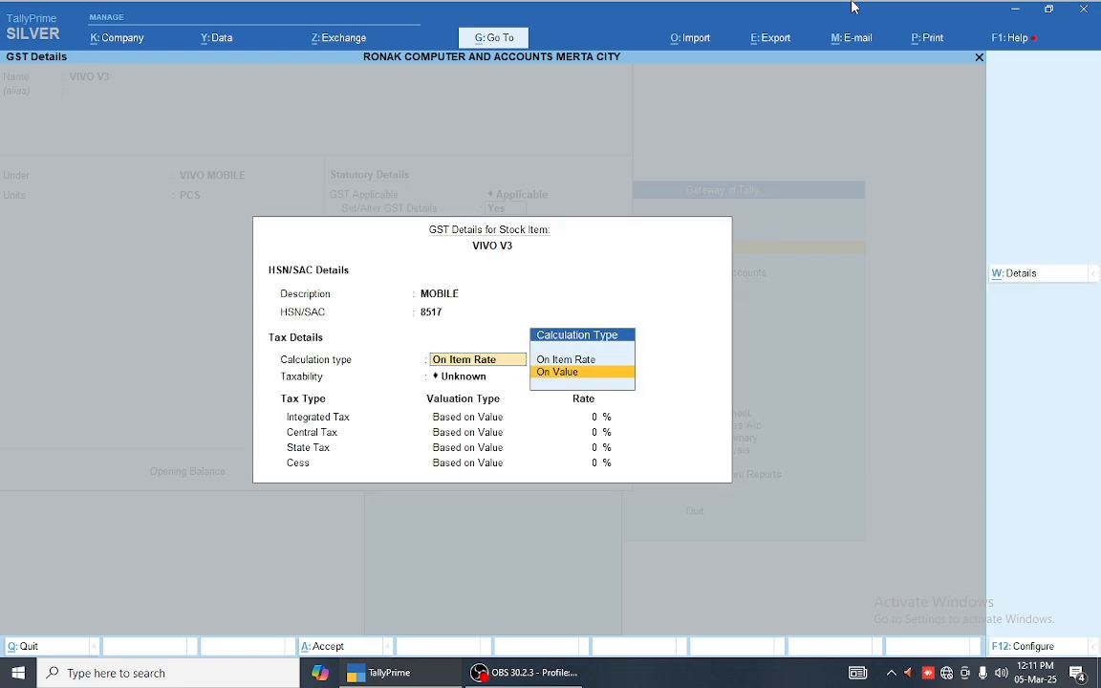
key("Return")
key("Down")
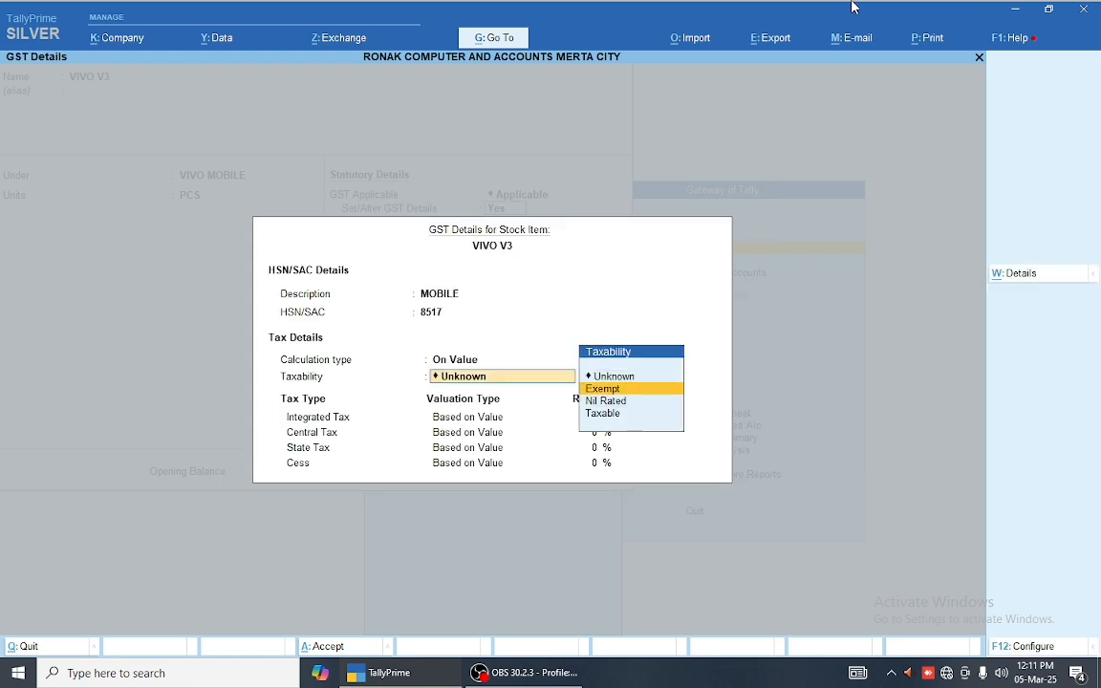
key("Down")
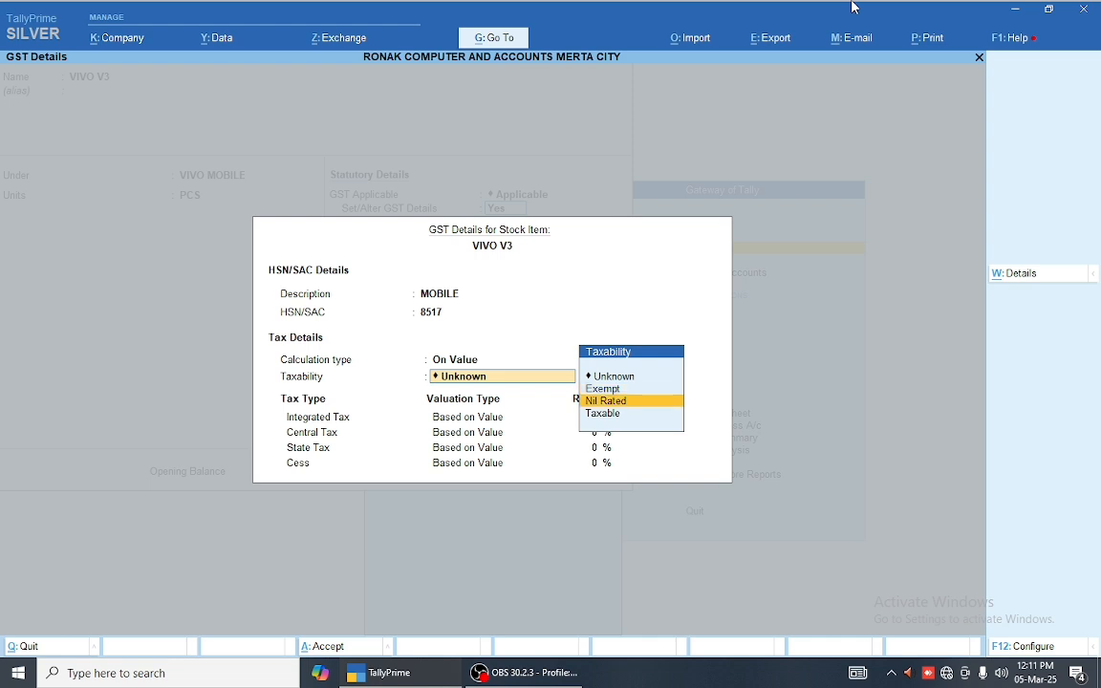
key("Down")
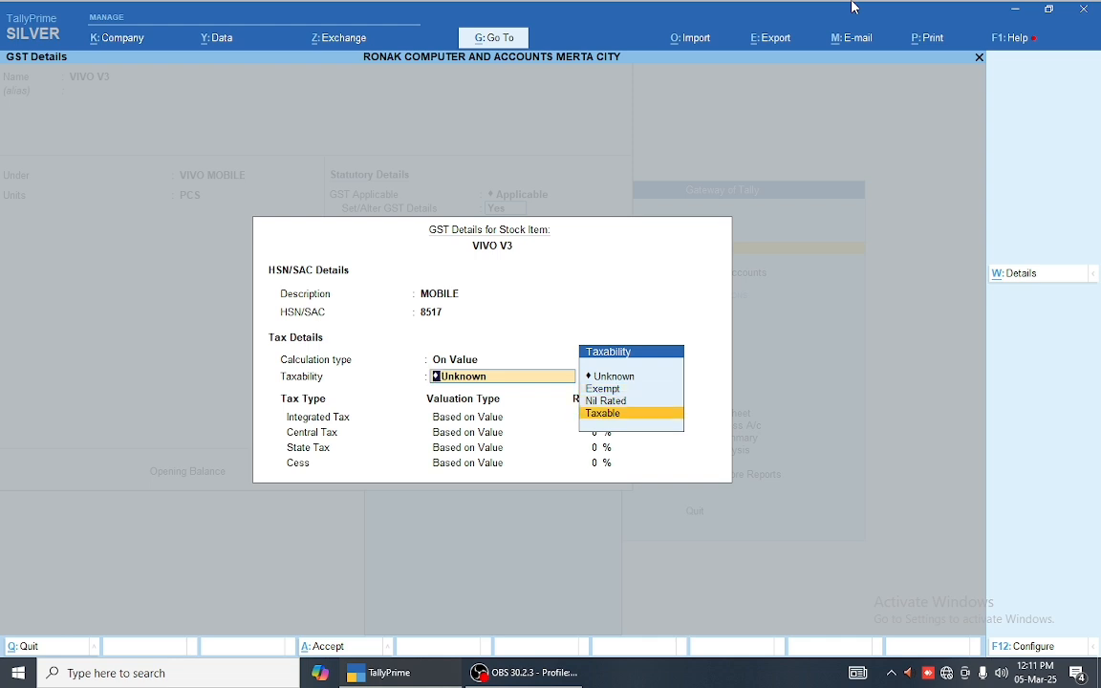
key("Return")
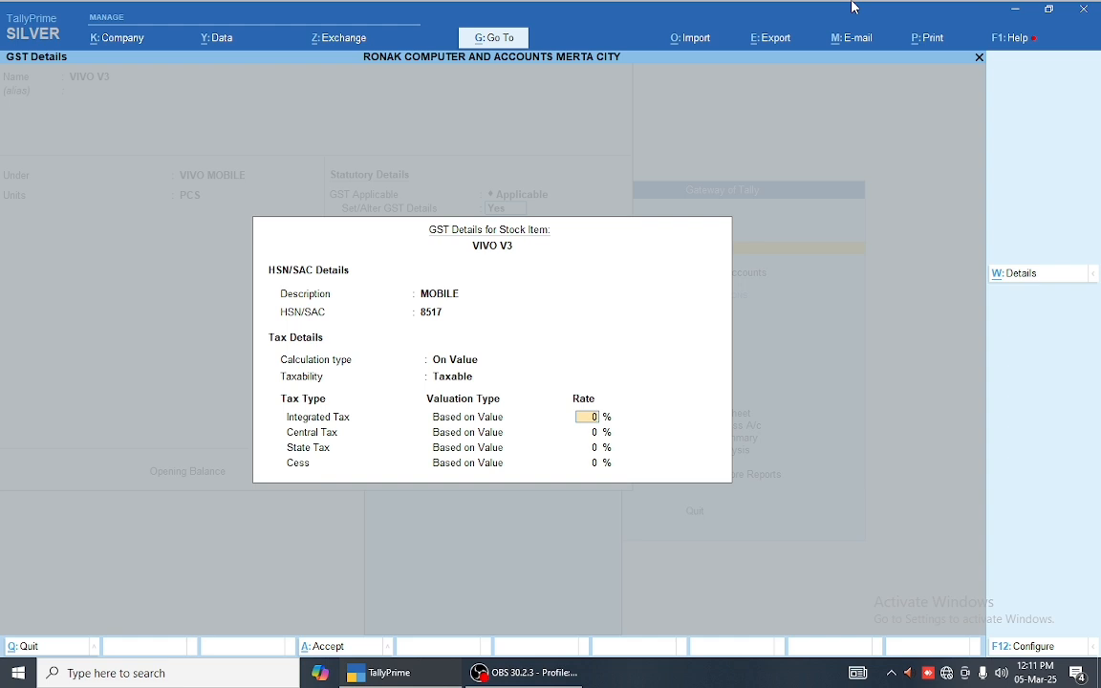
type("18")
key("Return")
key("Return")
key("Return")
Step: Keep Goods as supply type, save VIVO V3, and quit to the Gateway of Tally
key("Return")
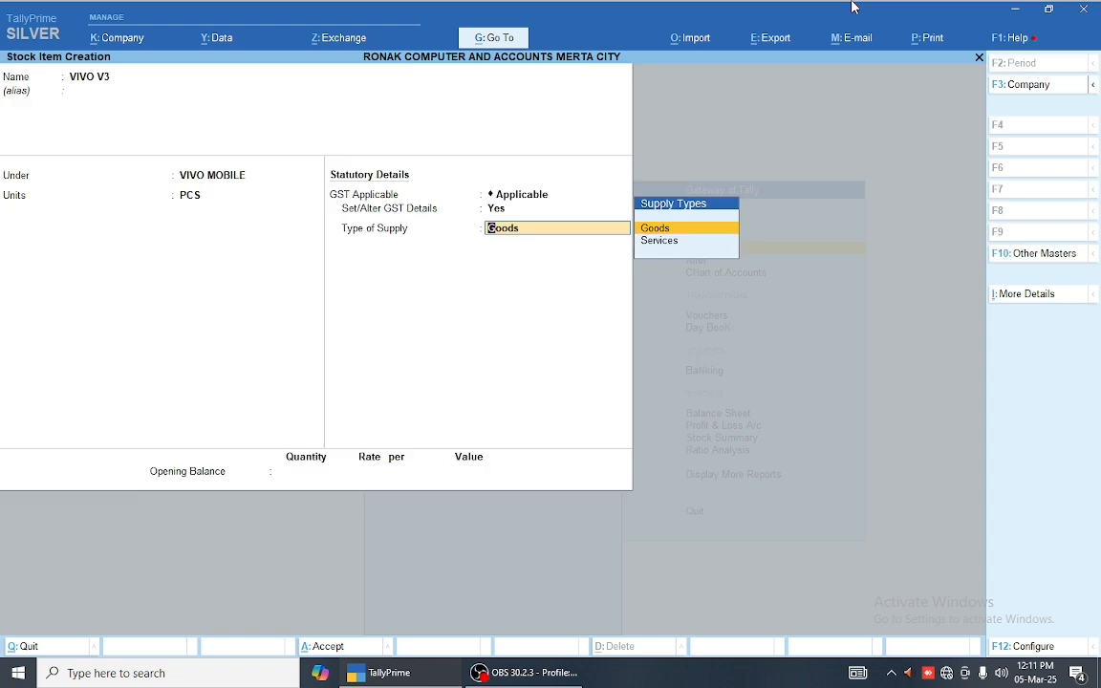
key("Return")
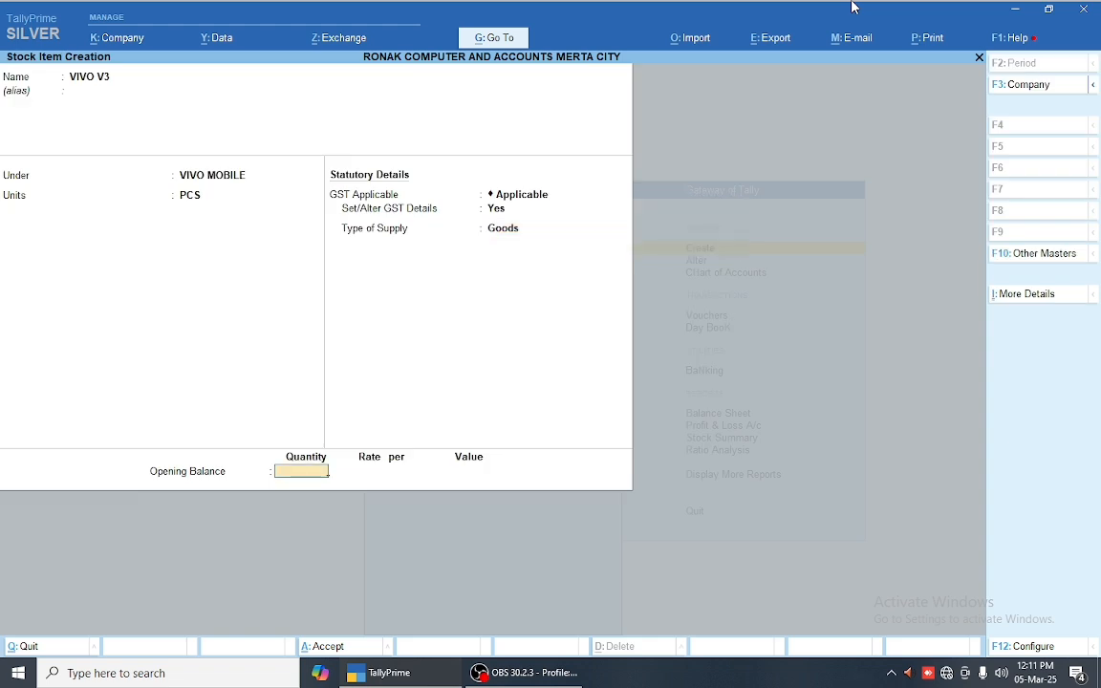
key("Return")
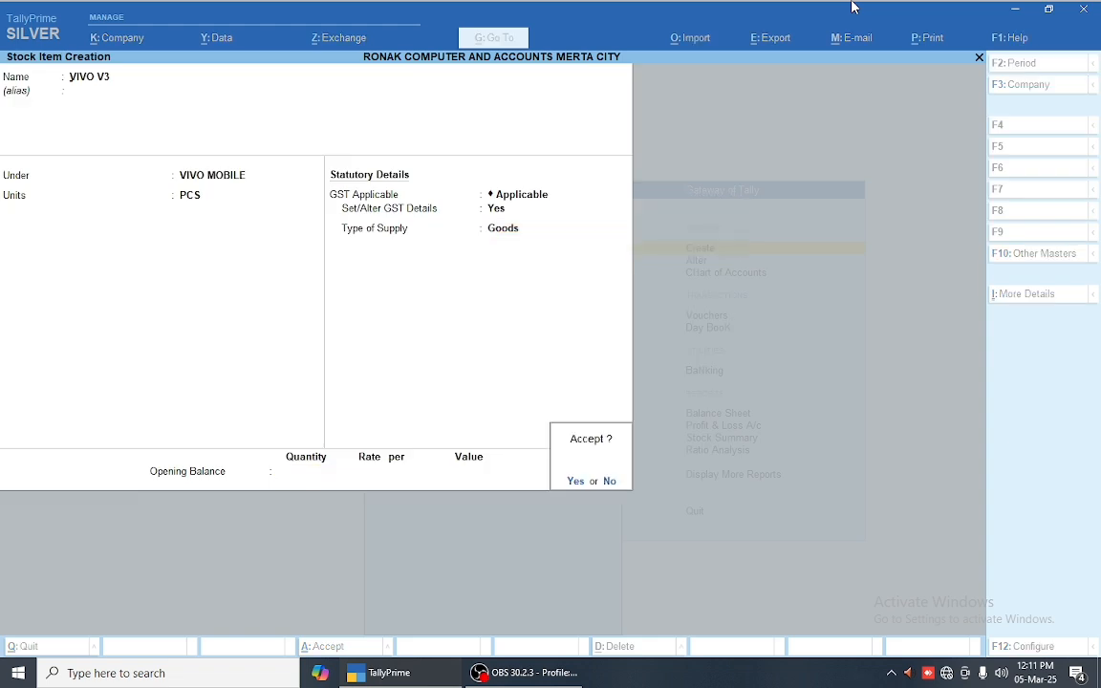
key("Return")
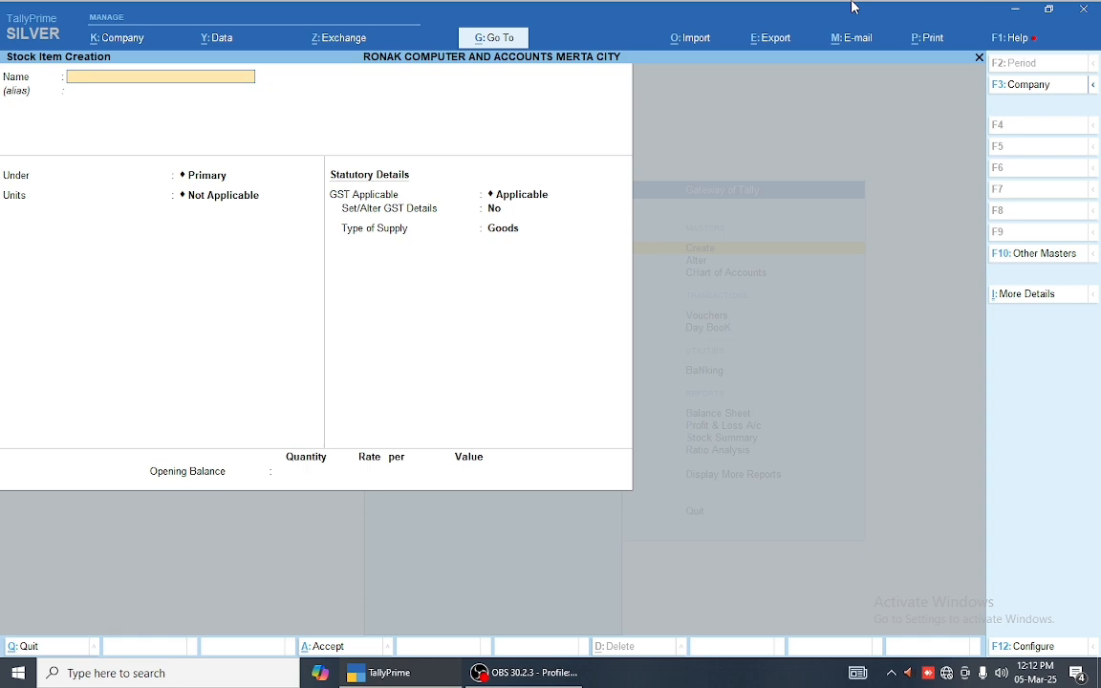
key("Escape")
key("Return")
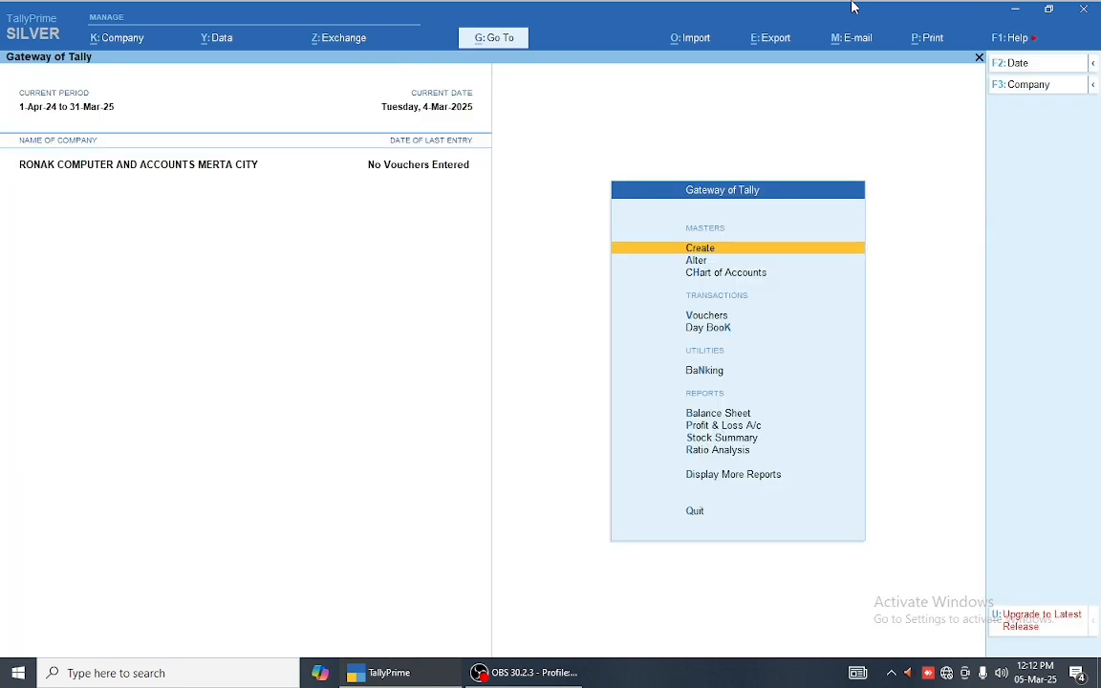
Step: Open the SHARMA COMPANY ledger in Alter for review and leave it unchanged
key("Down")
key("Return")
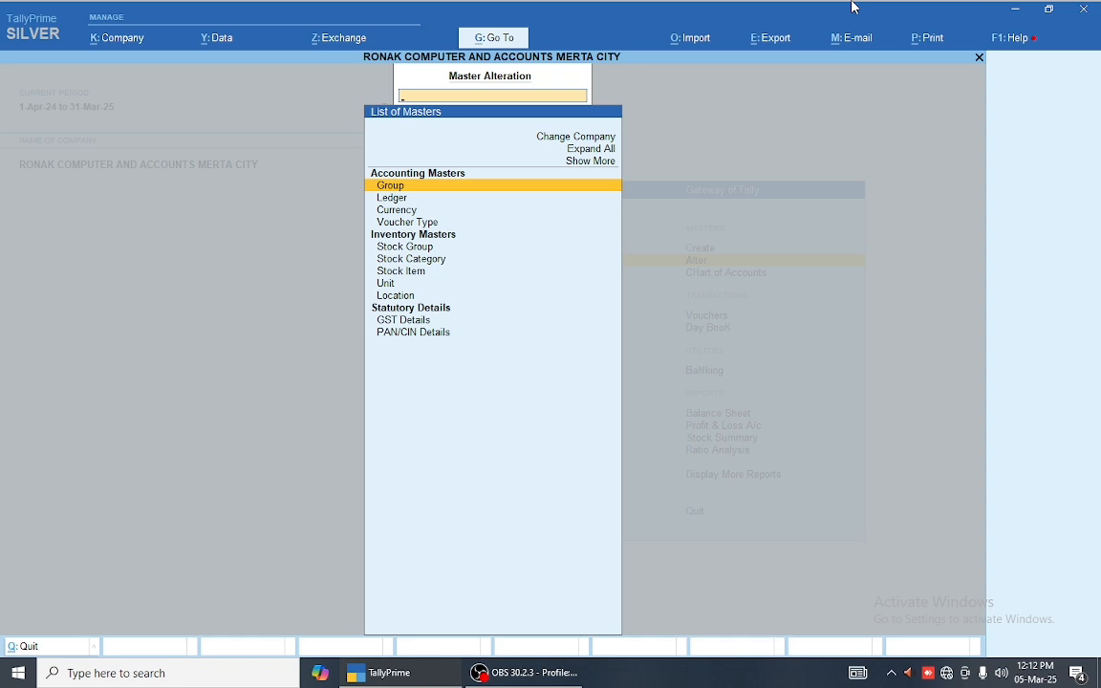
key("Down")
key("Return")
key("Down")
key("Down")
key("Down")
key("Return")
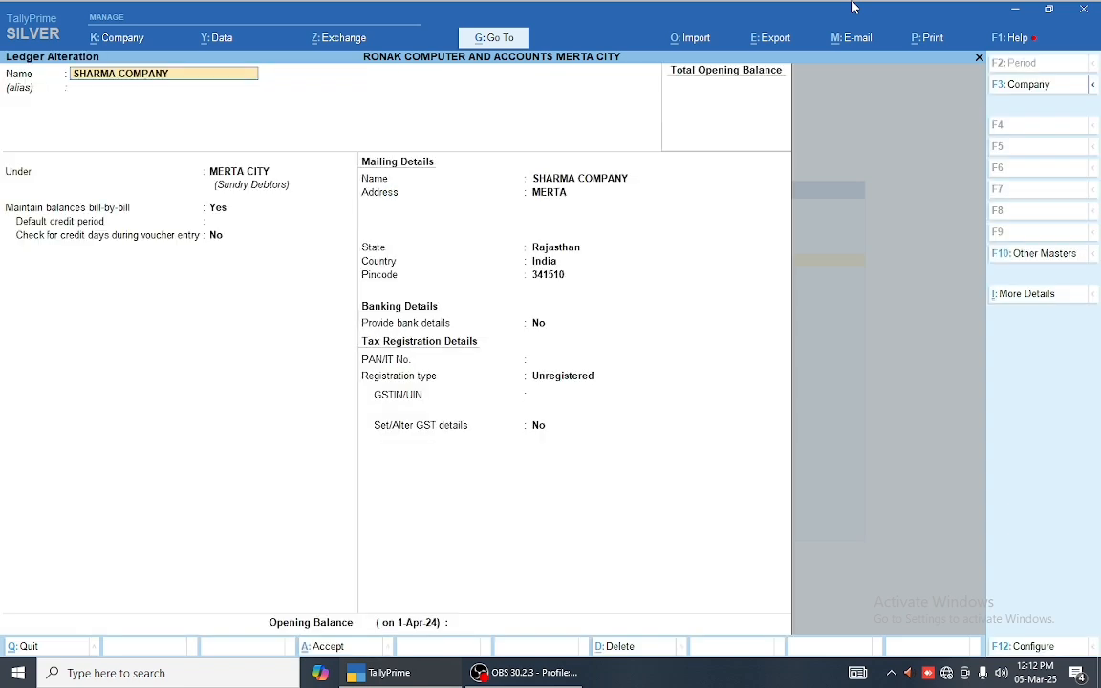
key("Escape")
key("Escape")
key("Return")
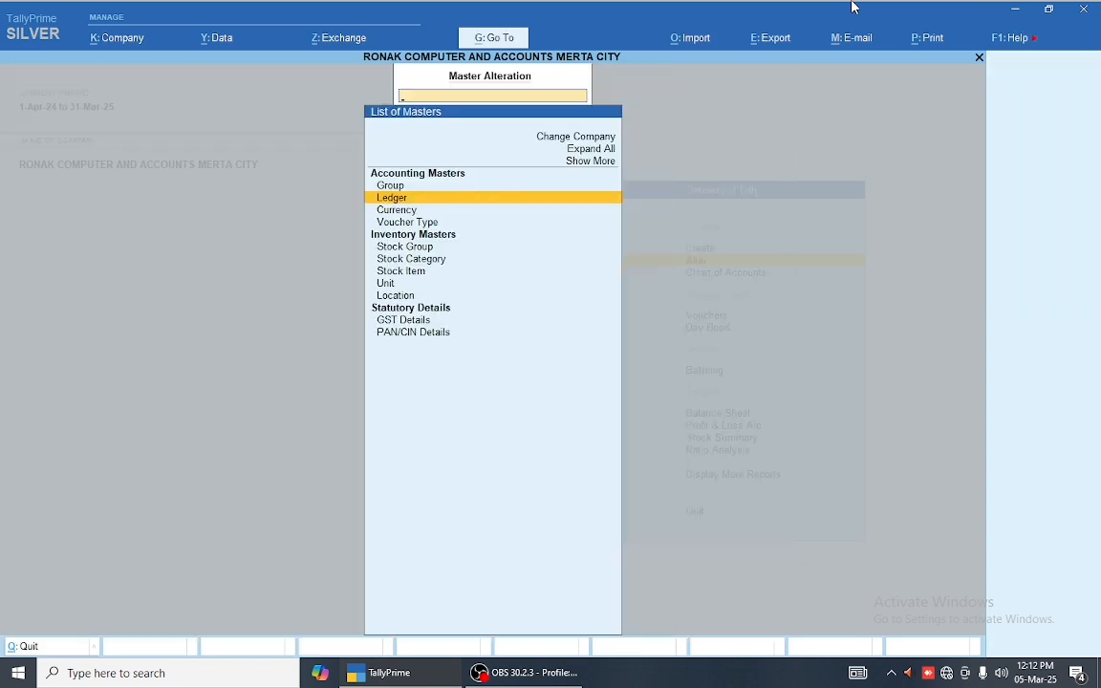
Step: Glance at the stock item list, then return to the Gateway at Chart of Accounts
key("Down")
key("Down")
key("Down")
key("Down")
key("Down")
key("Return")
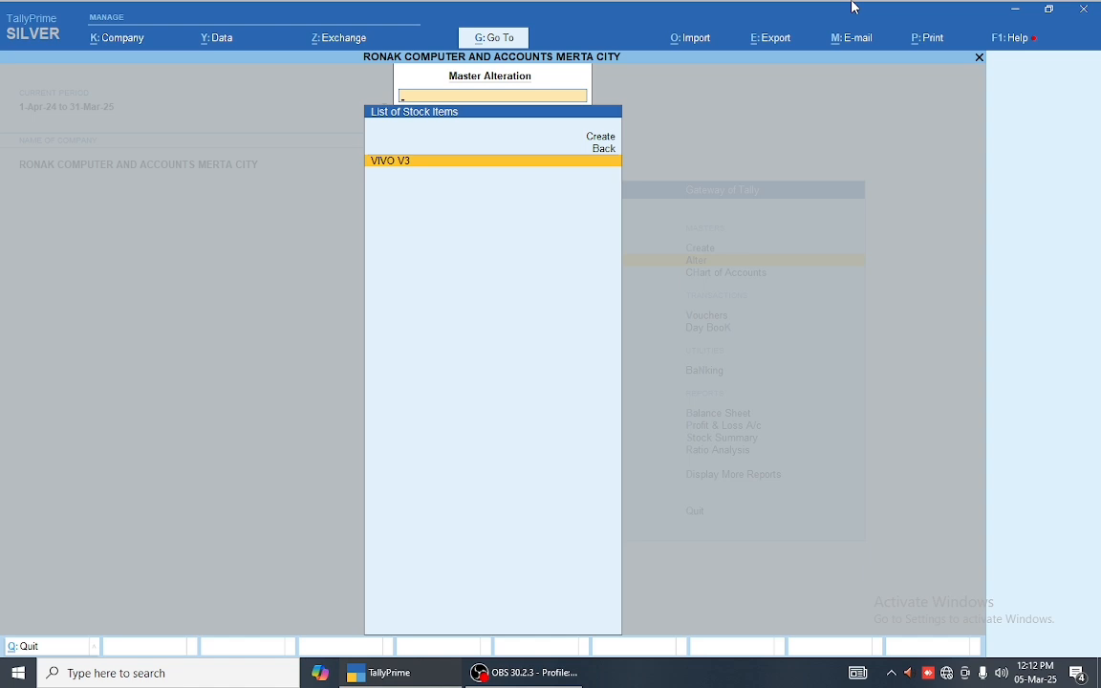
key("Escape")
key("Escape")
key("Down")
Step: Review the ledgers in Chart of Accounts, including Sundry Debtors, JODHPUR and MERTA CITY groups
key("Return")
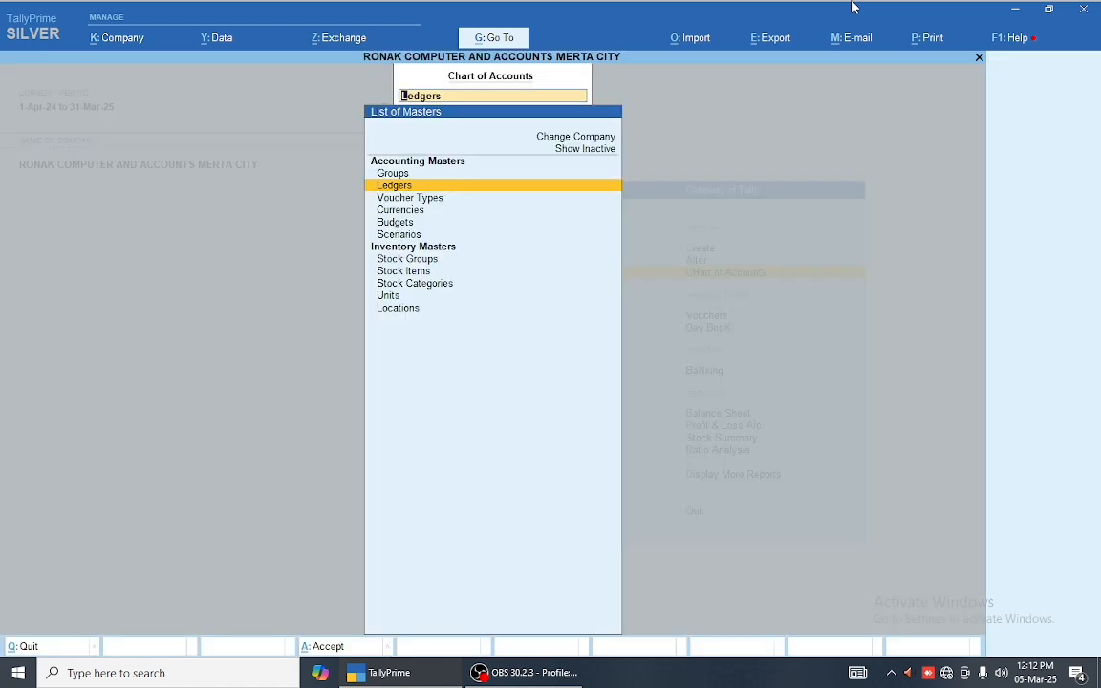
key("Return")
key("Down")
key("Down")
key("Down")
key("Down")
key("Down")
key("Down")
key("Down")
key("Down")
key("Down")
key("Down")
key("Down")
key("Down")
key("Down")
key("Down")
key("Down")
key("Down")
key("Down")
key("Down")
key("Down")
key("Down")
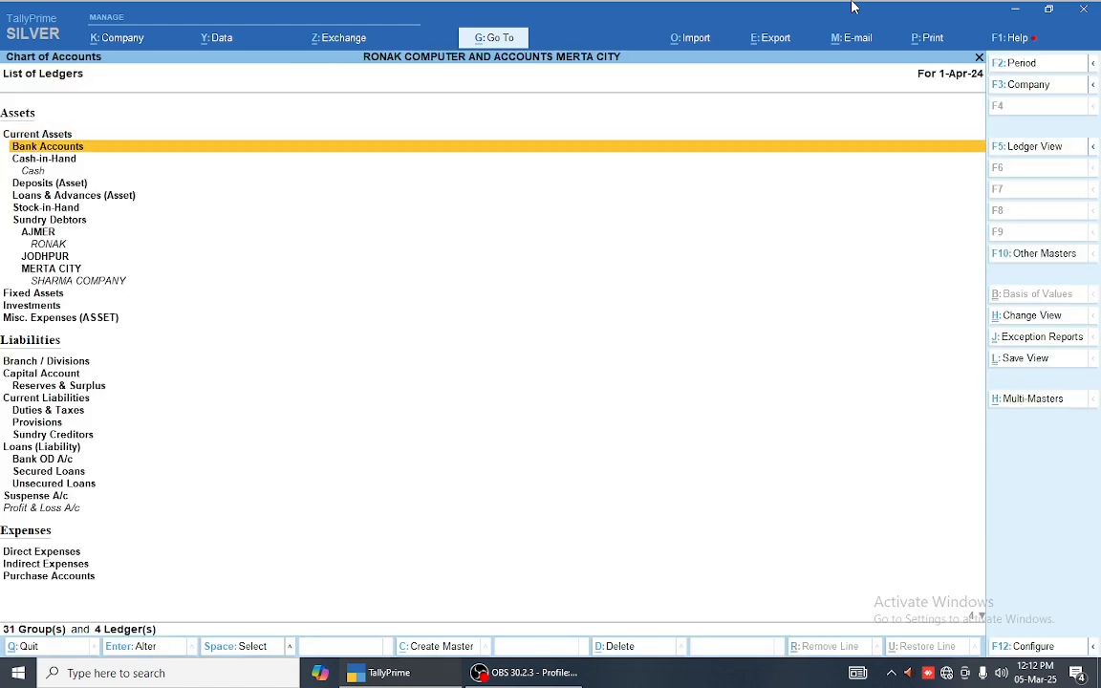
key("Down")
key("Down")
key("Down")
key("Down")
key("Down")
key("Down")
key("Down")
key("Down")
key("Down")
key("Down")
key("Up")
key("Up")
key("Up")
key("Up")
key("Up")
key("Up")
key("Up")
key("Up")
key("Up")
key("Up")
key("Up")
key("Up")
key("Up")
key("Up")
key("Up")
key("Up")
key("Up")
key("Up")
key("Up")
key("Up")
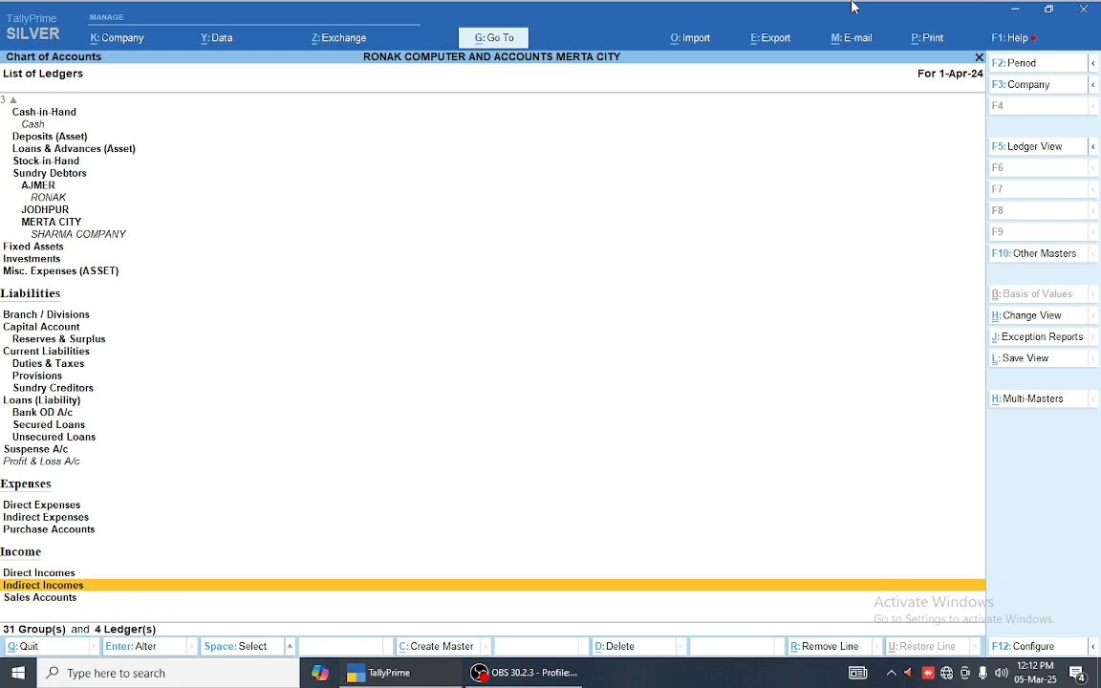
key("Down")
key("Down")
key("Down")
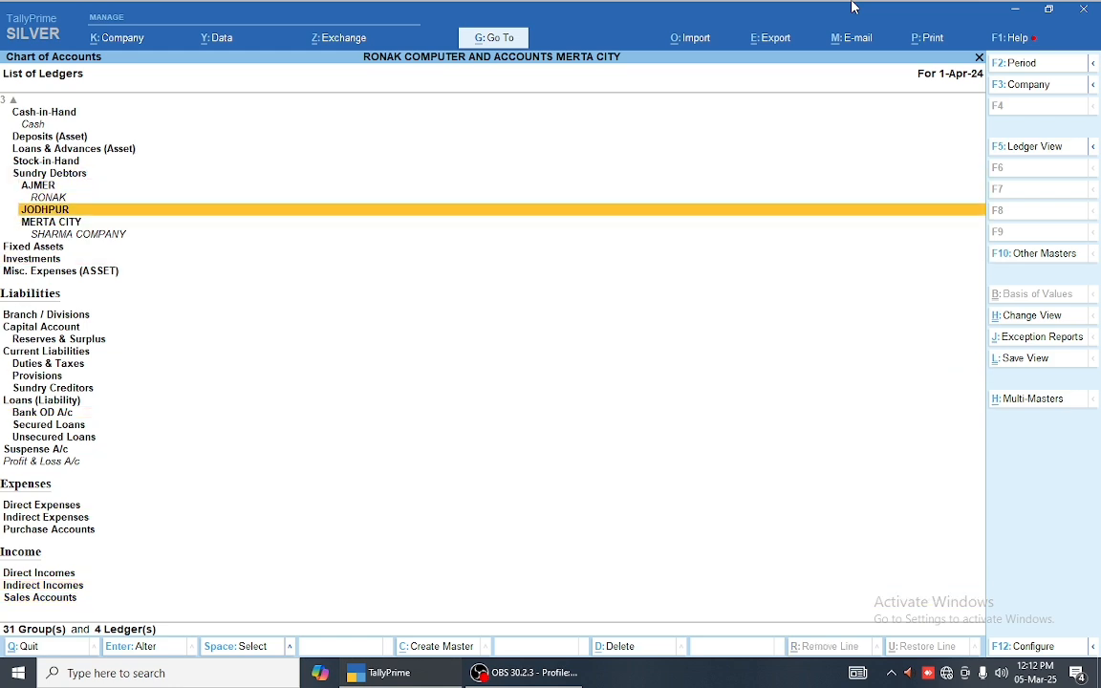
key("Down")
key("Escape")
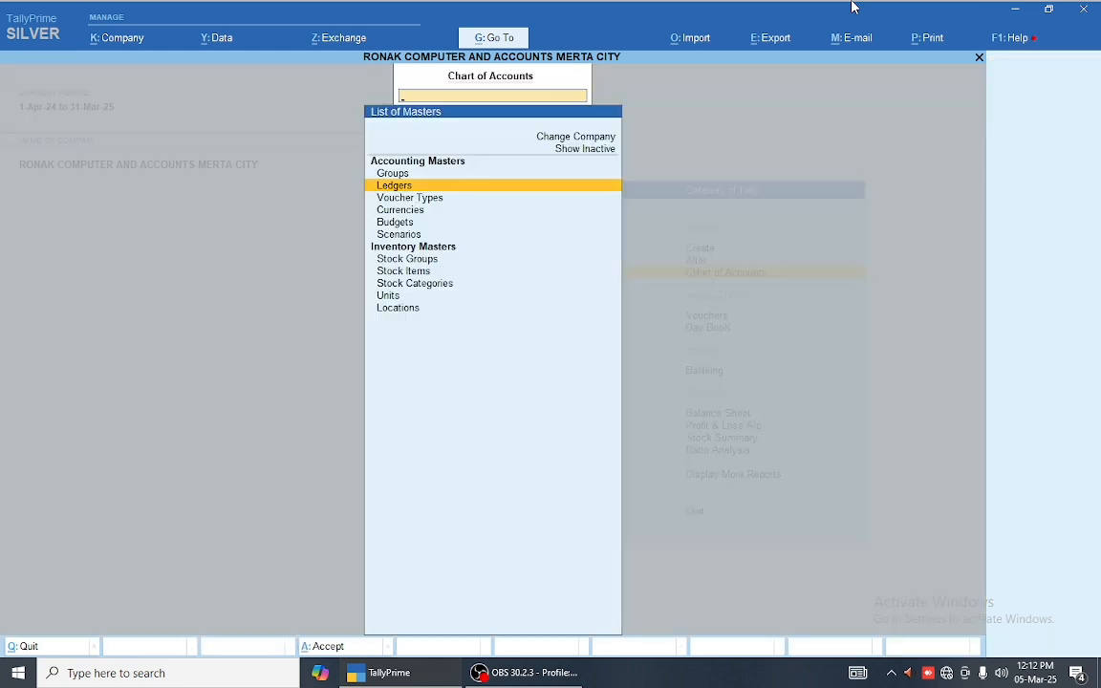
Step: Review the stock item list down to VIVO V3 and close it
key("Down")
key("Down")
key("Down")
key("Down")
key("Down")
key("Down")
key("Return")
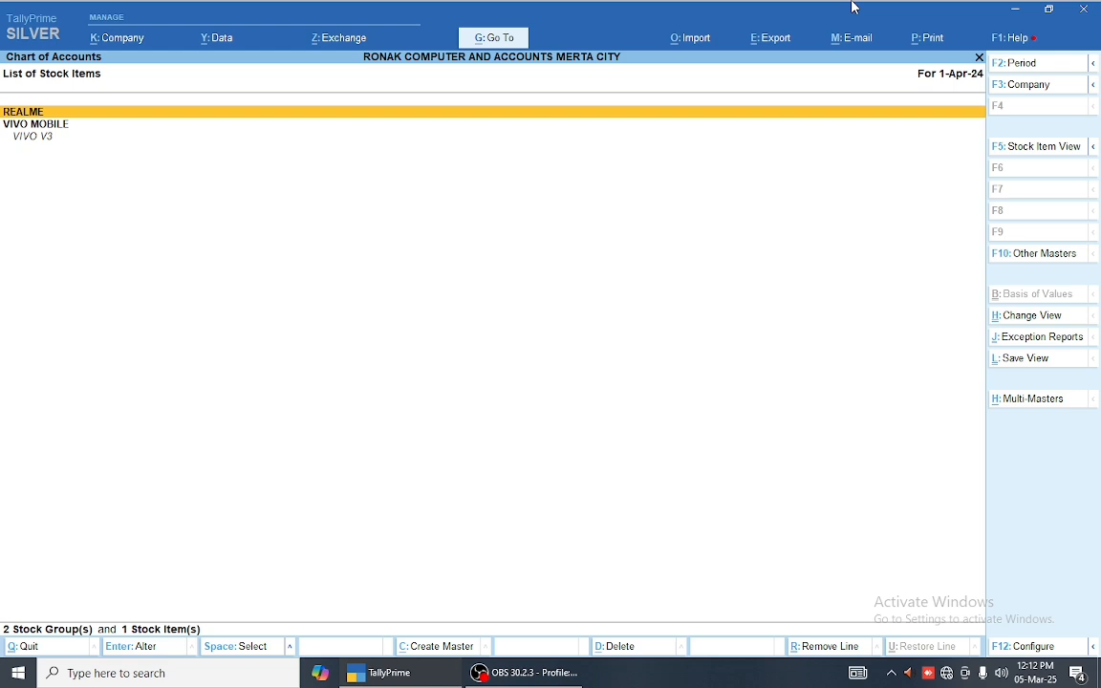
key("Down")
key("Down")
key("Escape")
key("Escape")
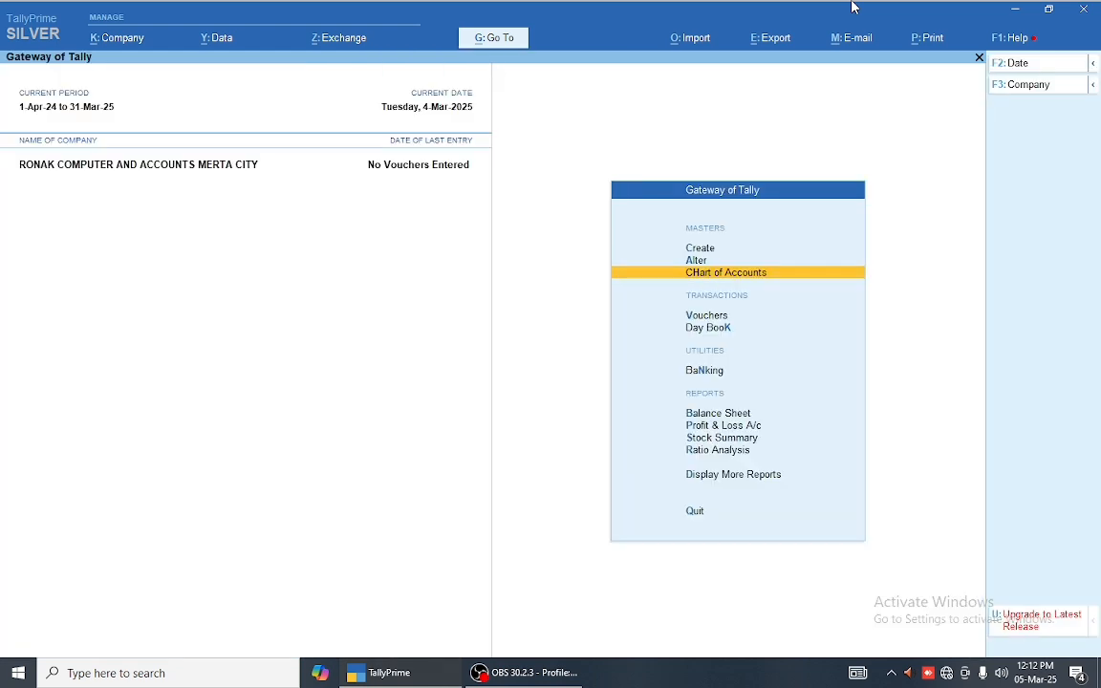
key("Up")
key("Down")
Step: Check the ledger list under Alter, then return to the Gateway of Tally
key("Up")
key("Return")
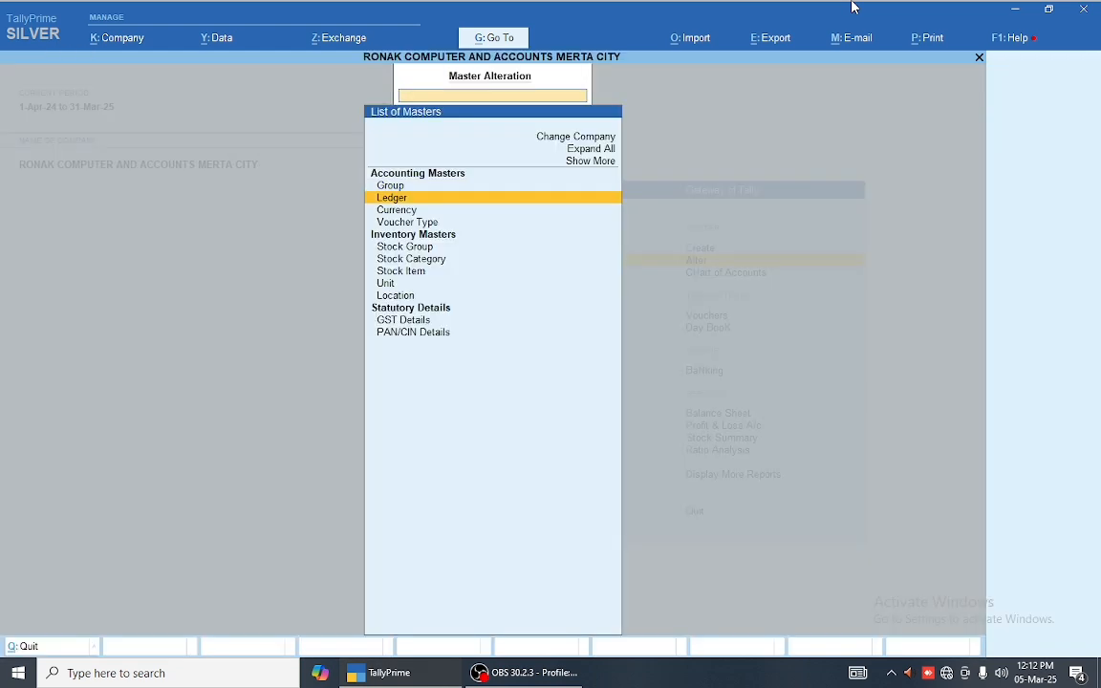
key("Return")
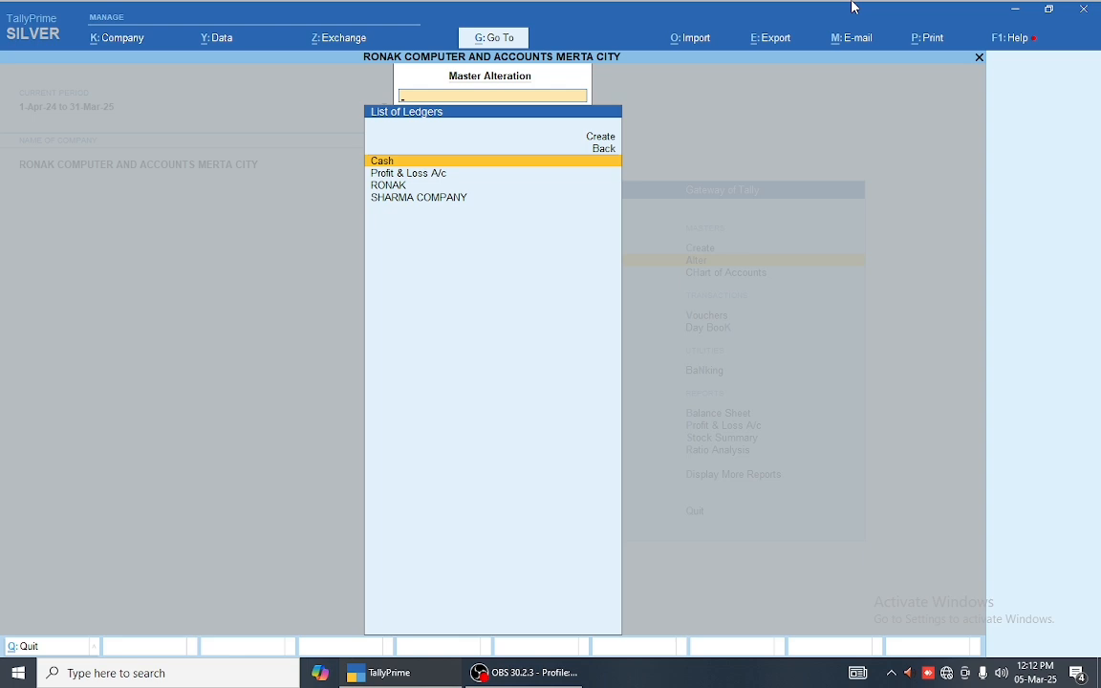
key("Escape")
key("Escape")
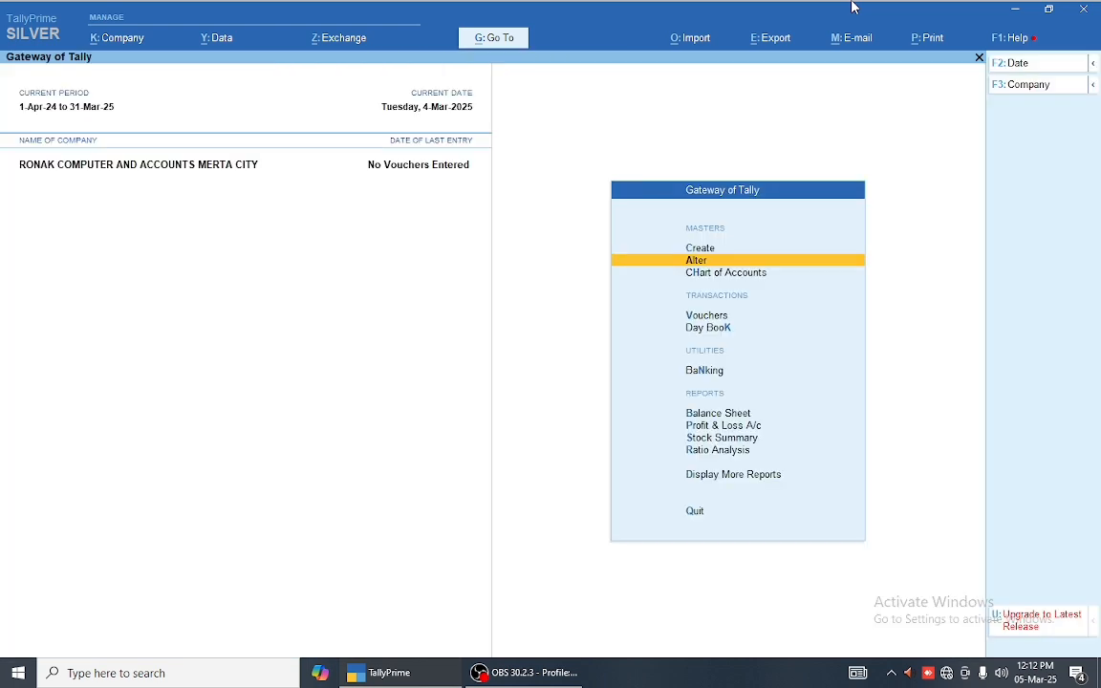
key("Down")
key("Up")
key("Down")
key("Down")
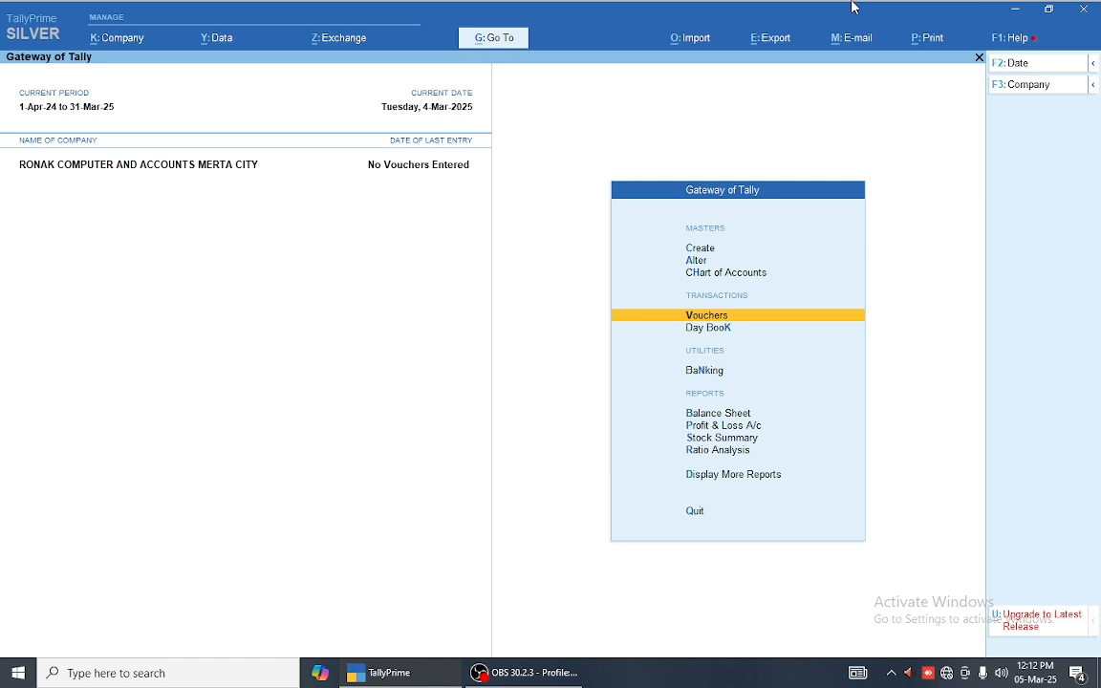
key("Down")
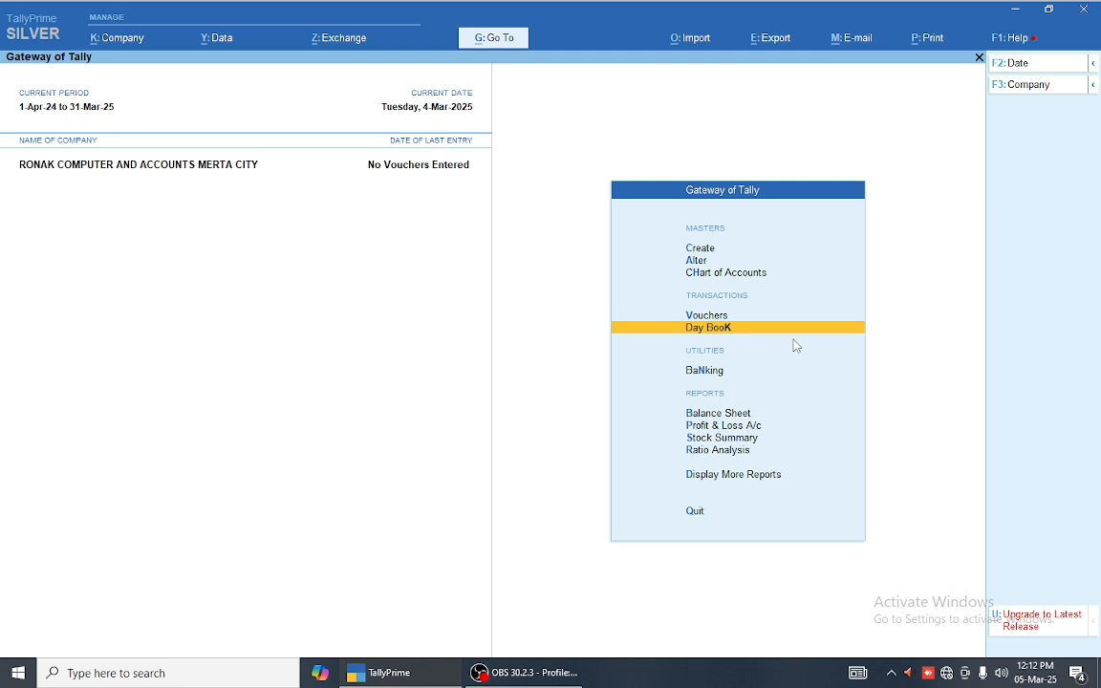
Step: Start a Purchase voucher and check its period and date settings without changes
key("v")
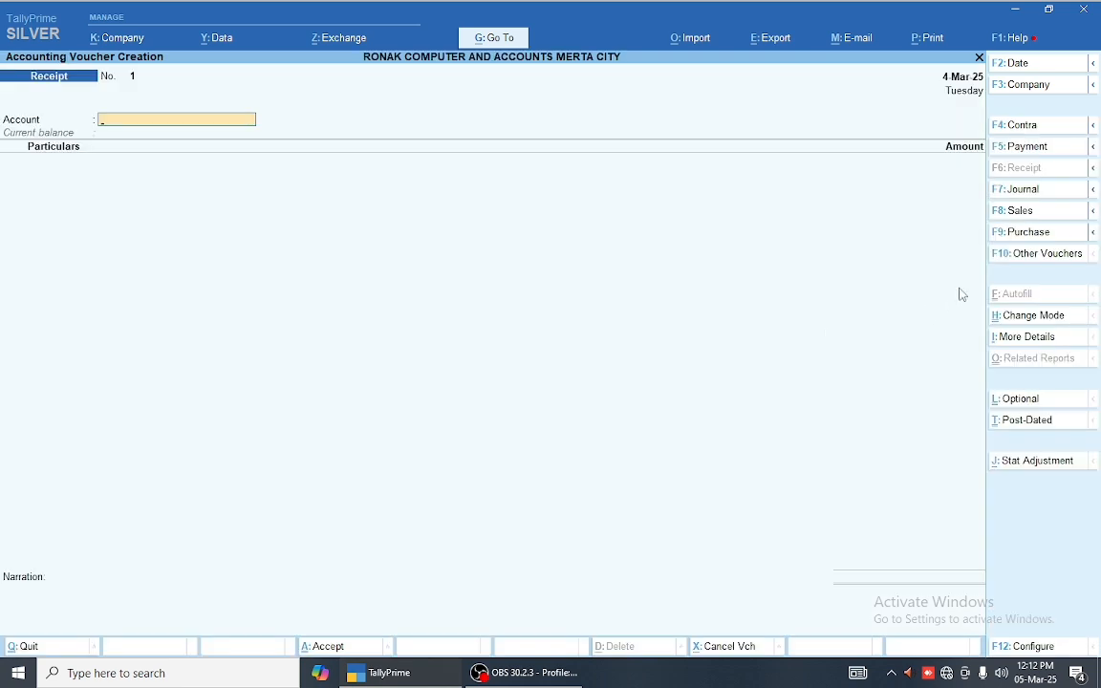
left_click(1010, 242)
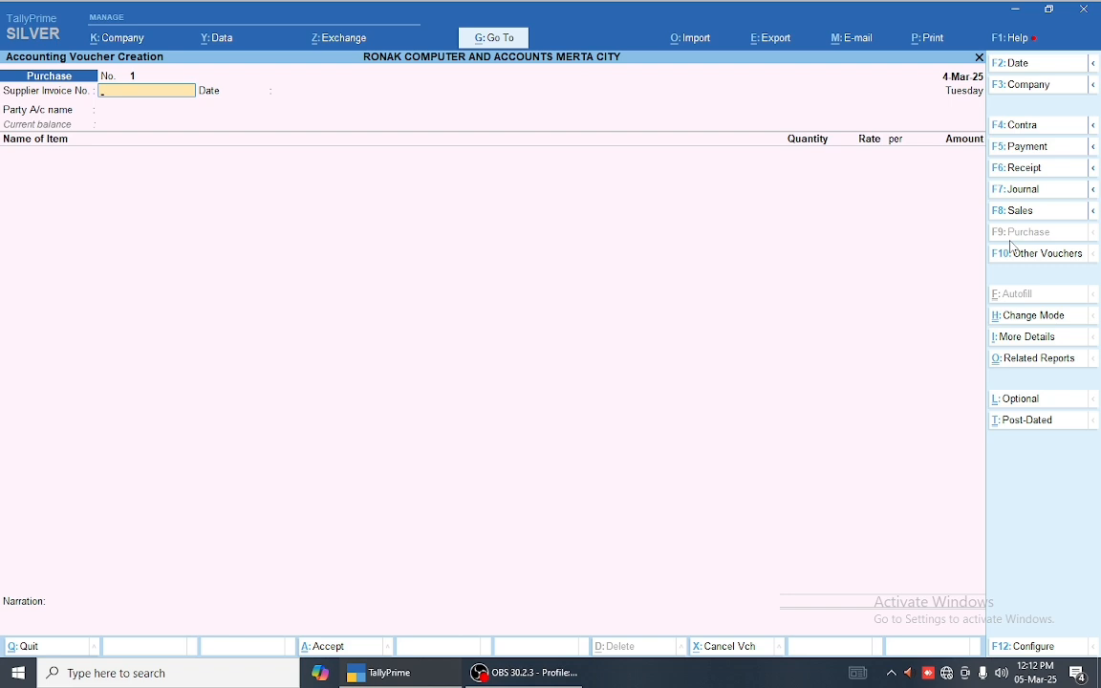
left_click(1092, 62)
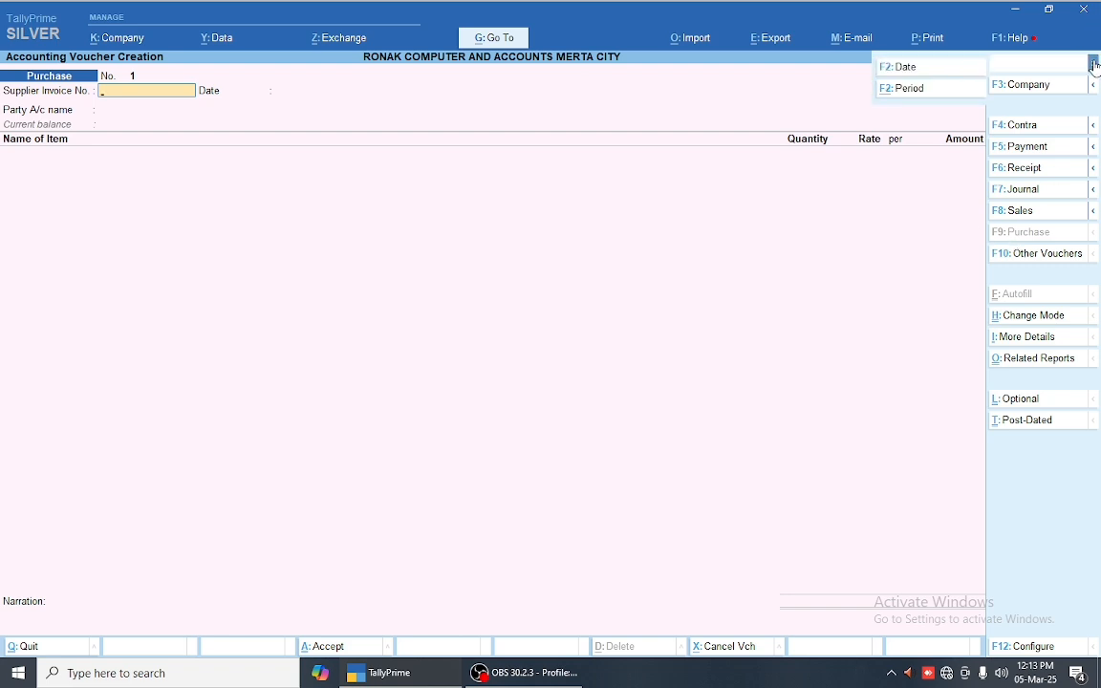
key("alt+F2")
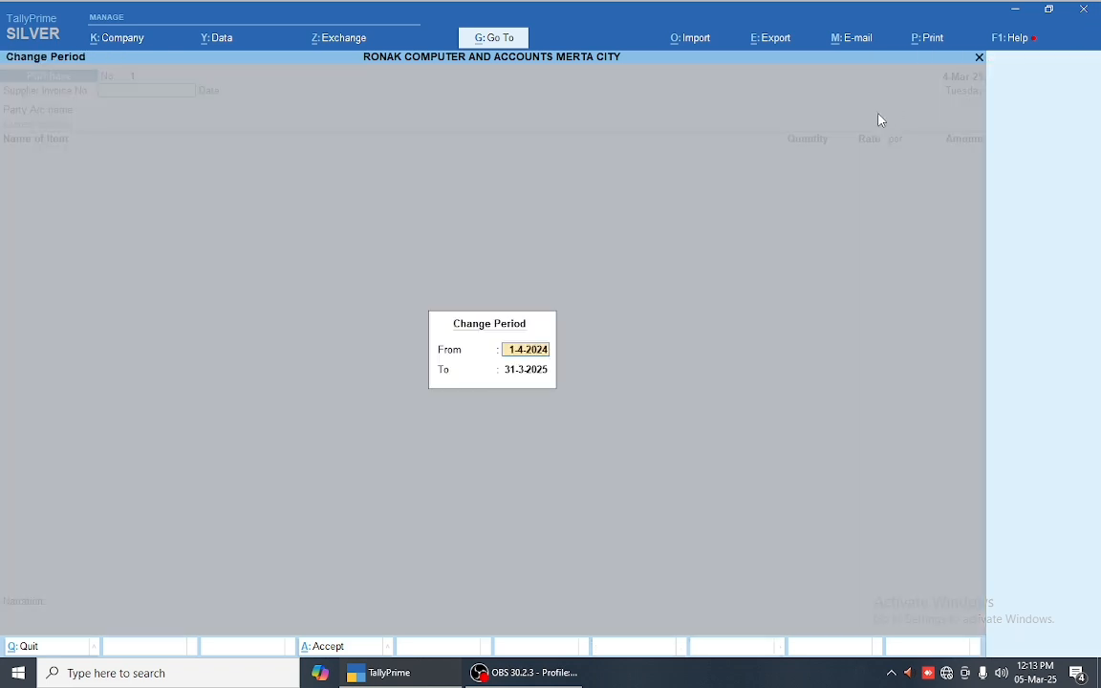
key("Escape")
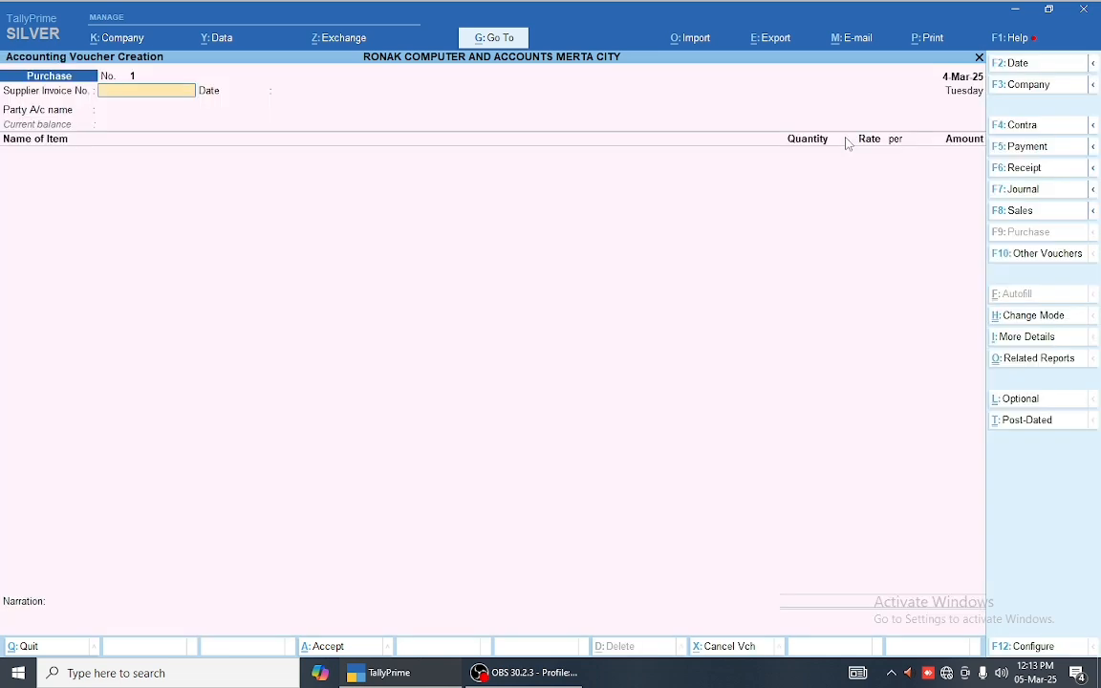
key("F2")
key("BackSpace")
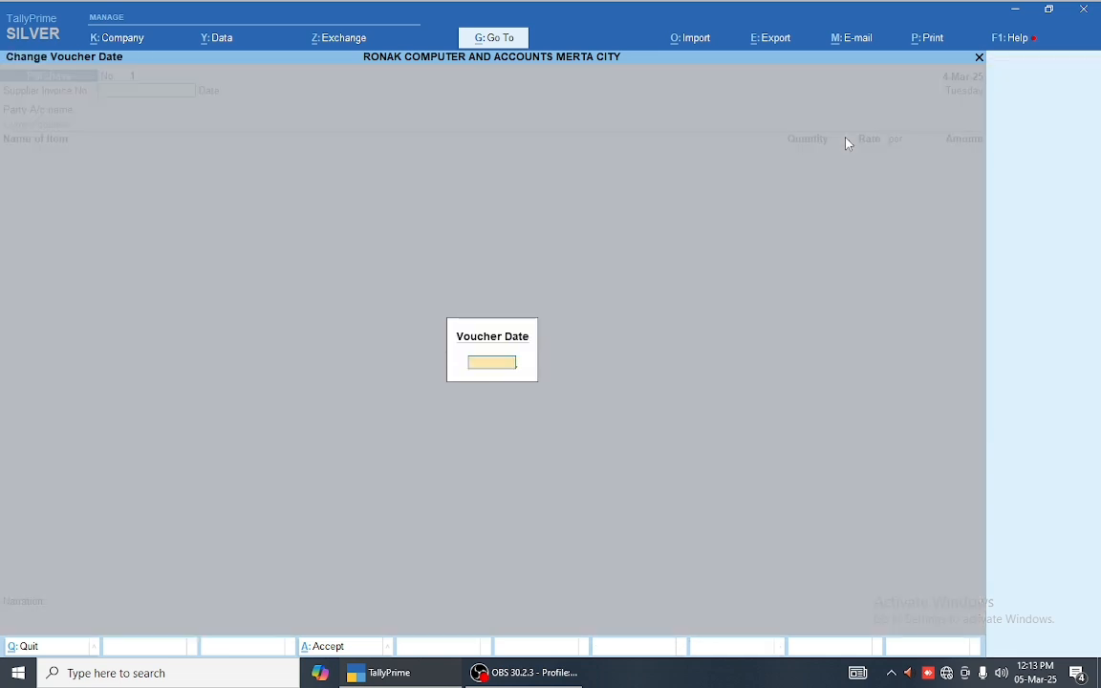
key("Escape")
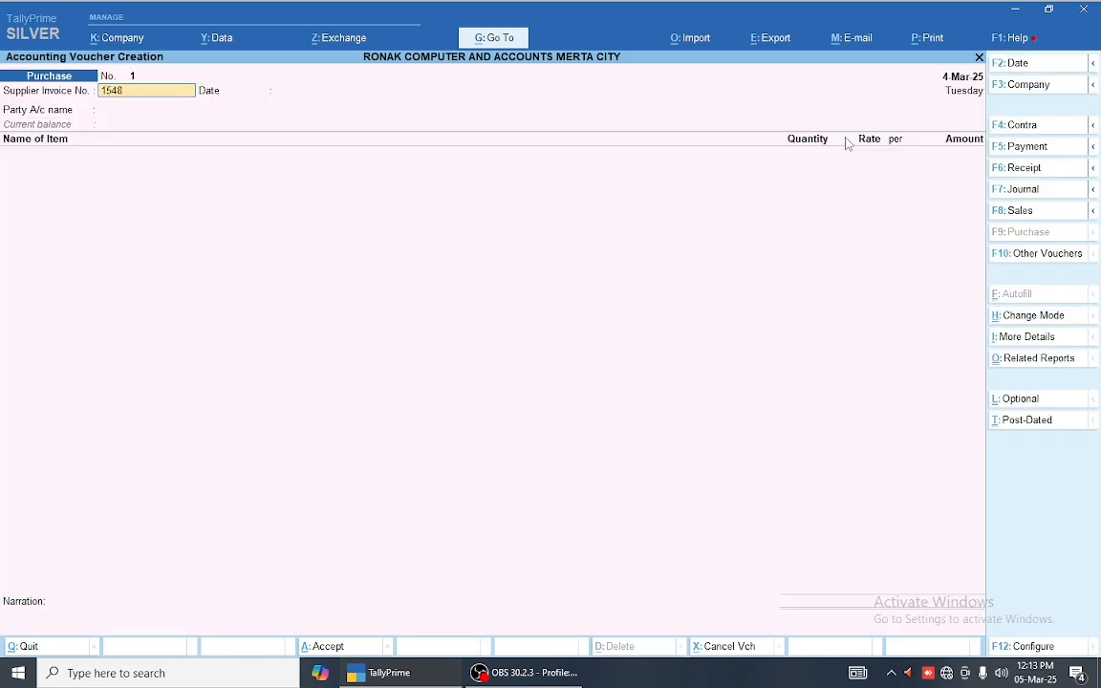
Step: Enter the supplier invoice number and set the voucher date to 4-Mar-25
key("Return")
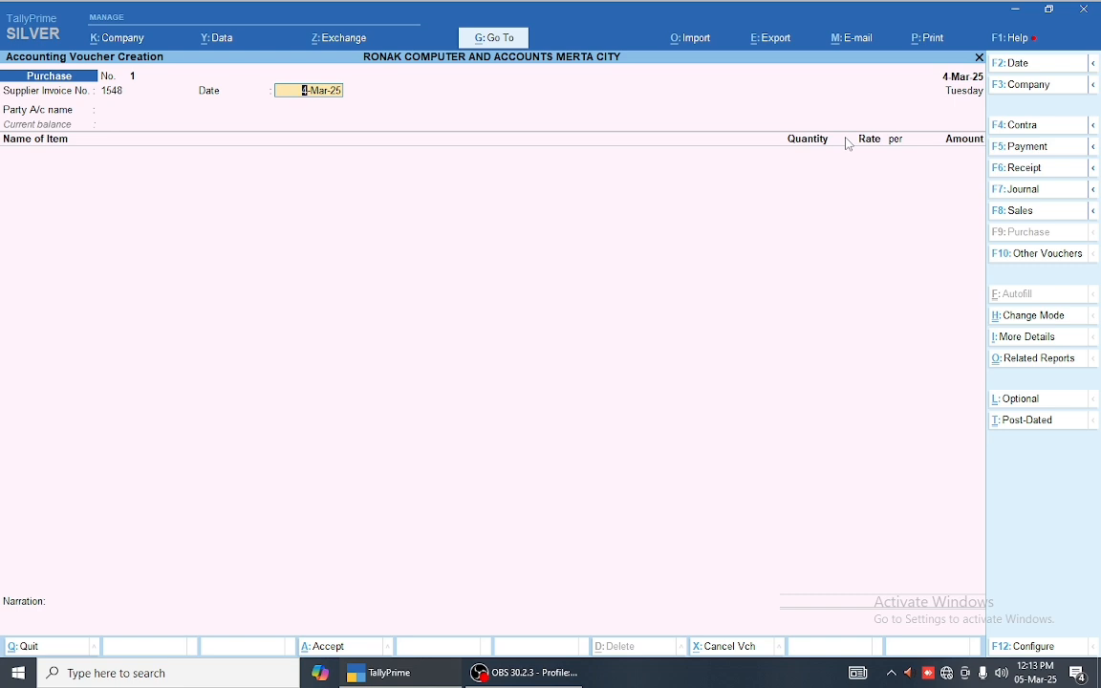
key("BackSpace")
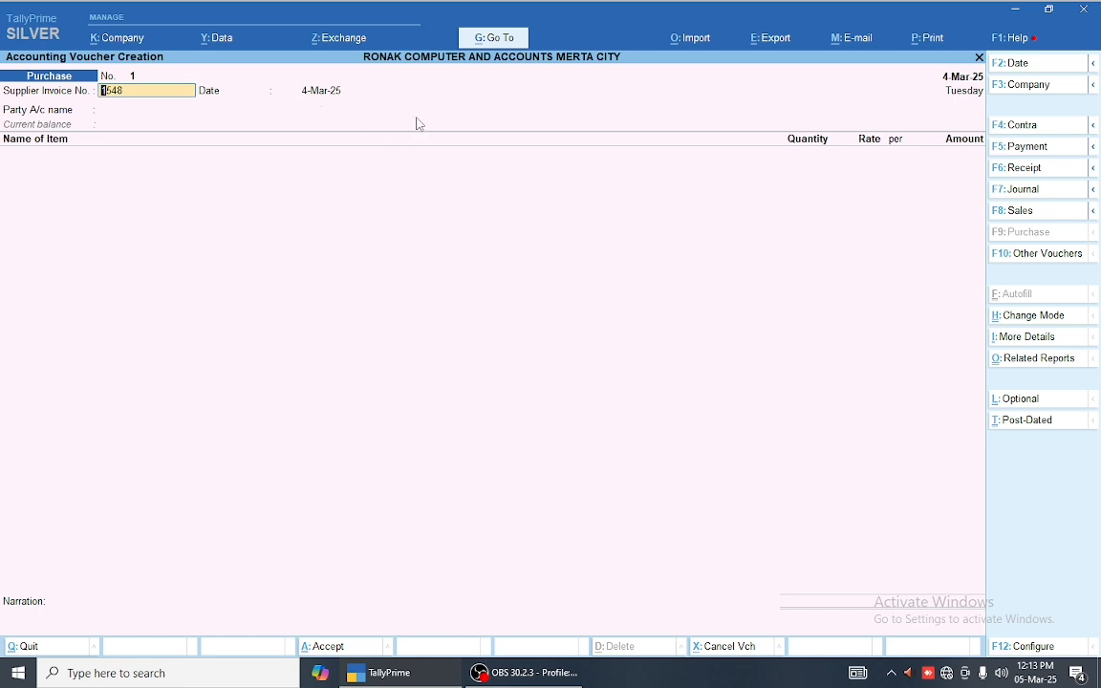
key("F2")
key("BackSpace")
key("Escape")
key("Return")
type("1")
key("Return")
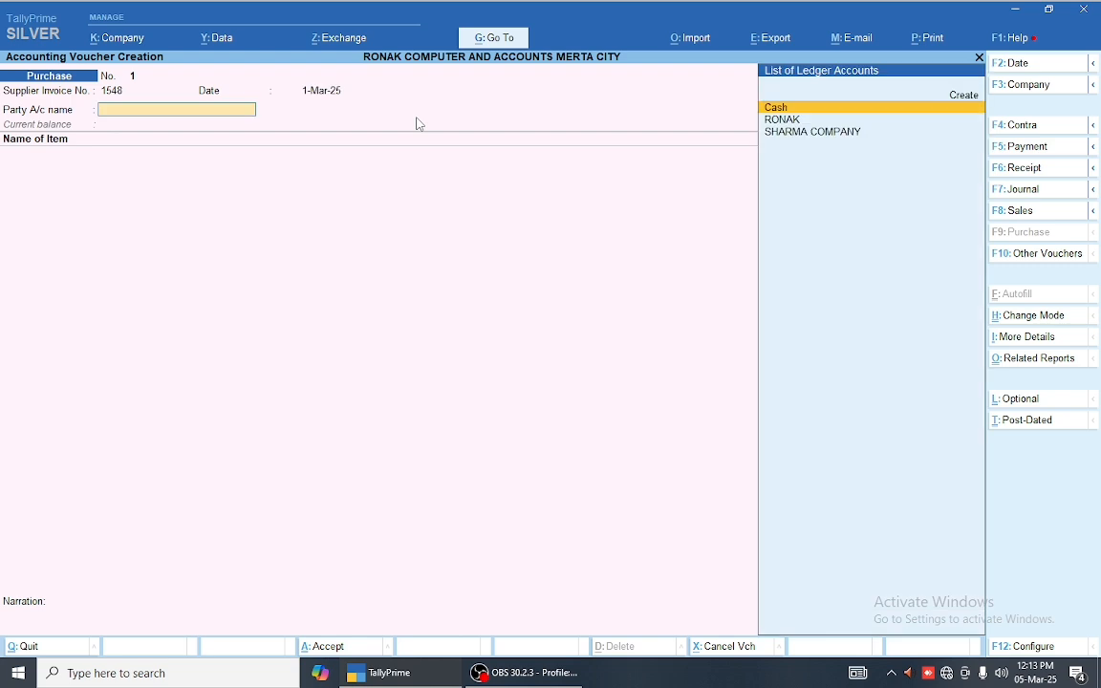
key("BackSpace")
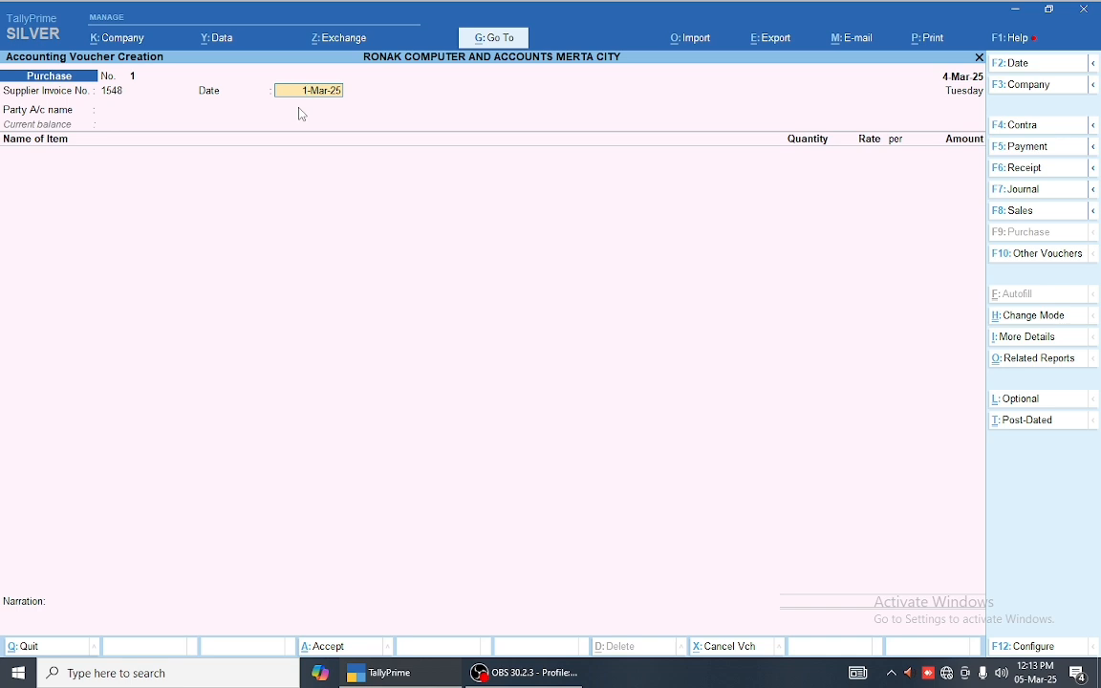
type("4")
key("Return")
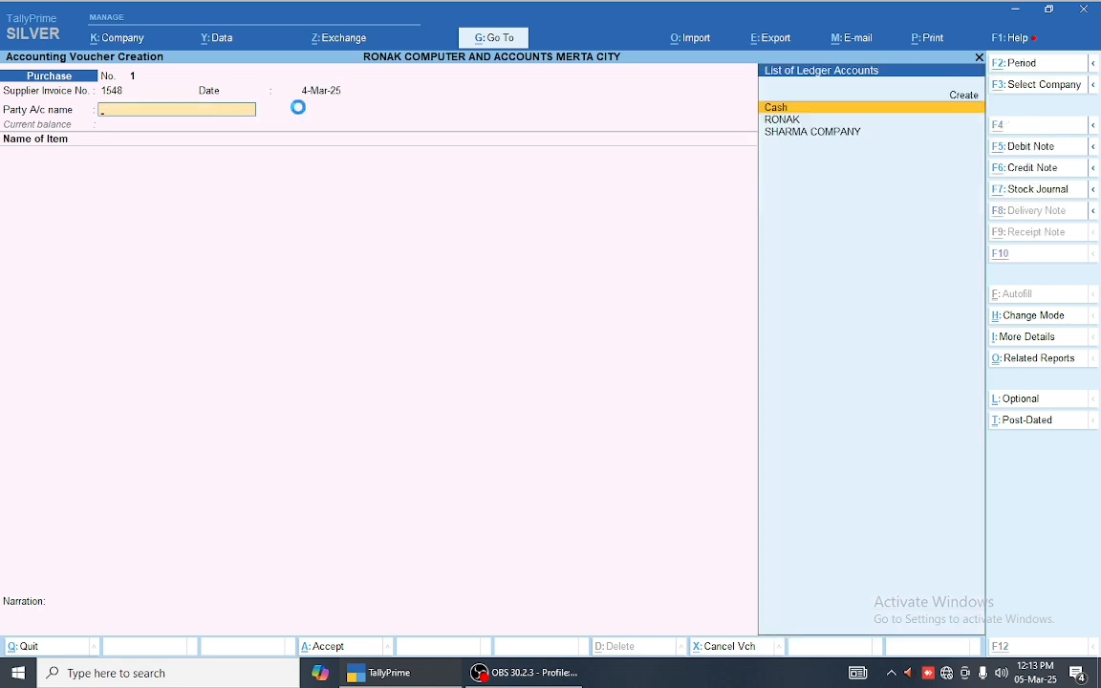
Step: Create a new ledger named SANWARIYA MOBILE under Sundry Creditors
key("alt+c")
type("SAN")
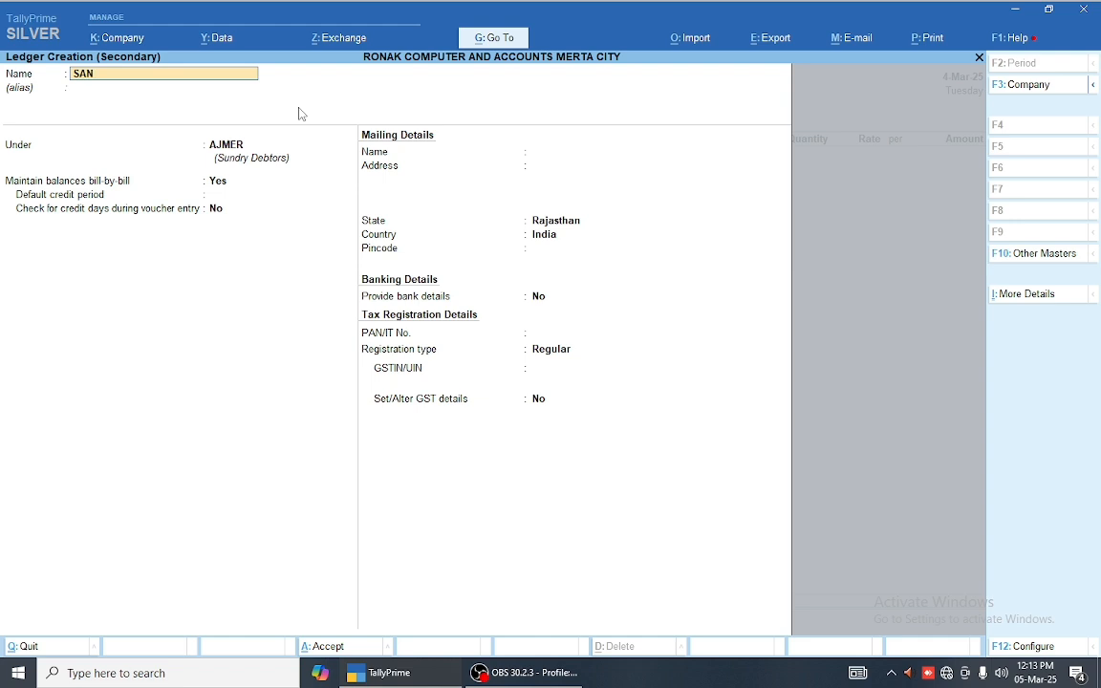
type("WARIYA MOBILE")
key("Return")
type("SUN")
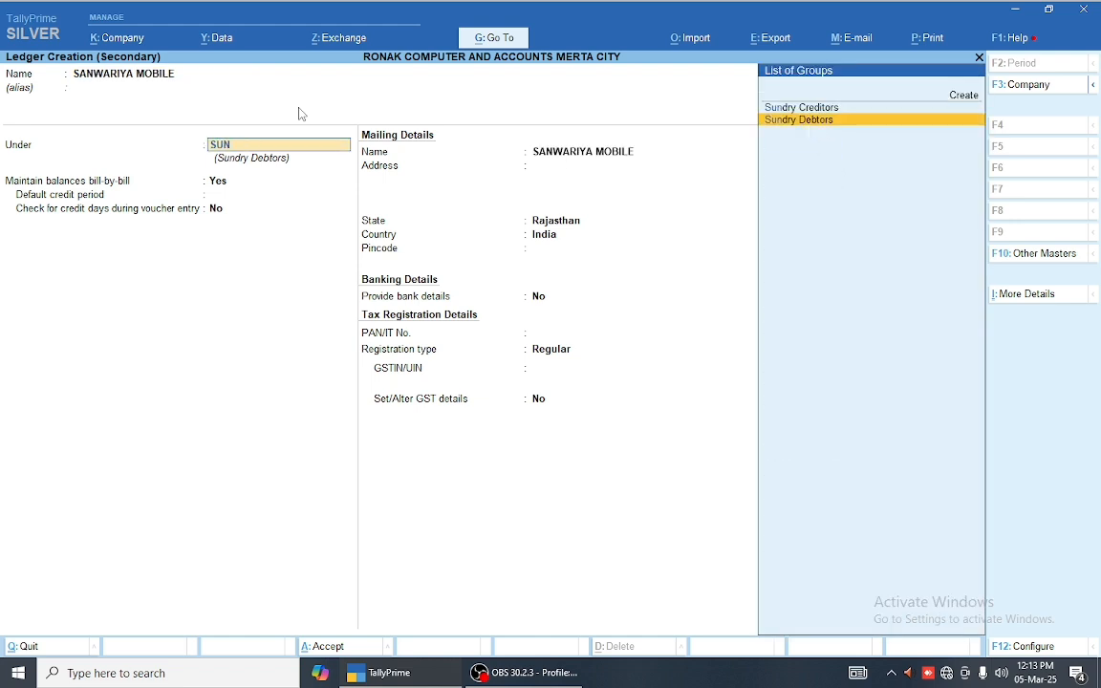
key("Up")
key("Return")
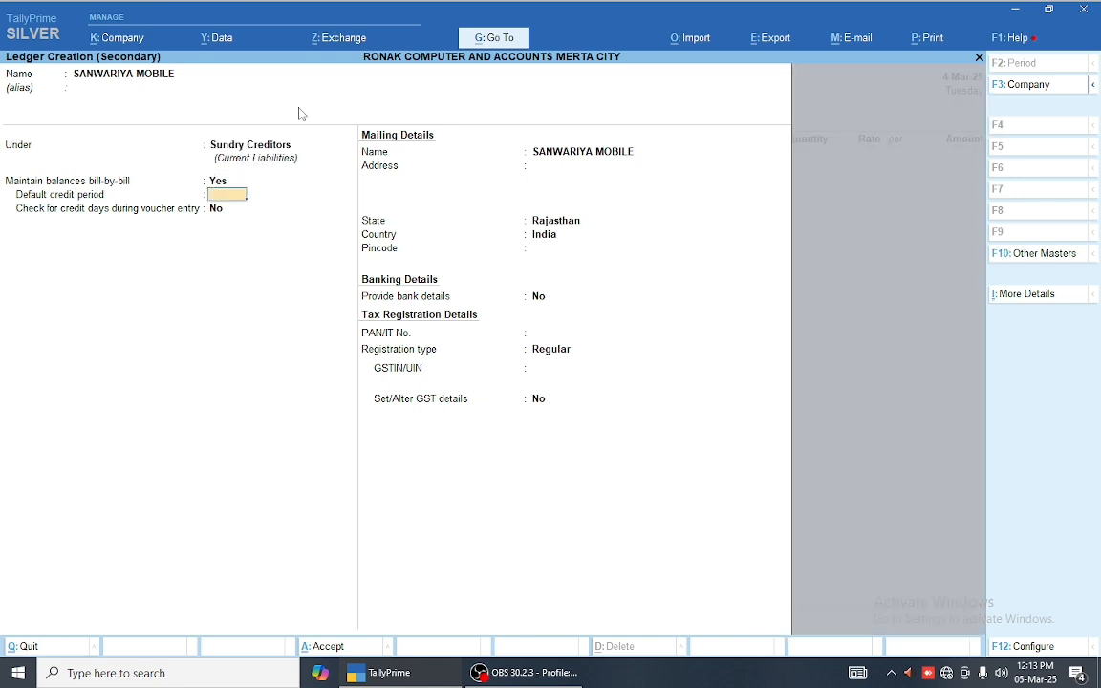
Step: Give it address JODHPUR, keep Regular registration, leave GSTIN blank, and save
key("Return")
key("Return")
key("Return")
type("JODHPUR")
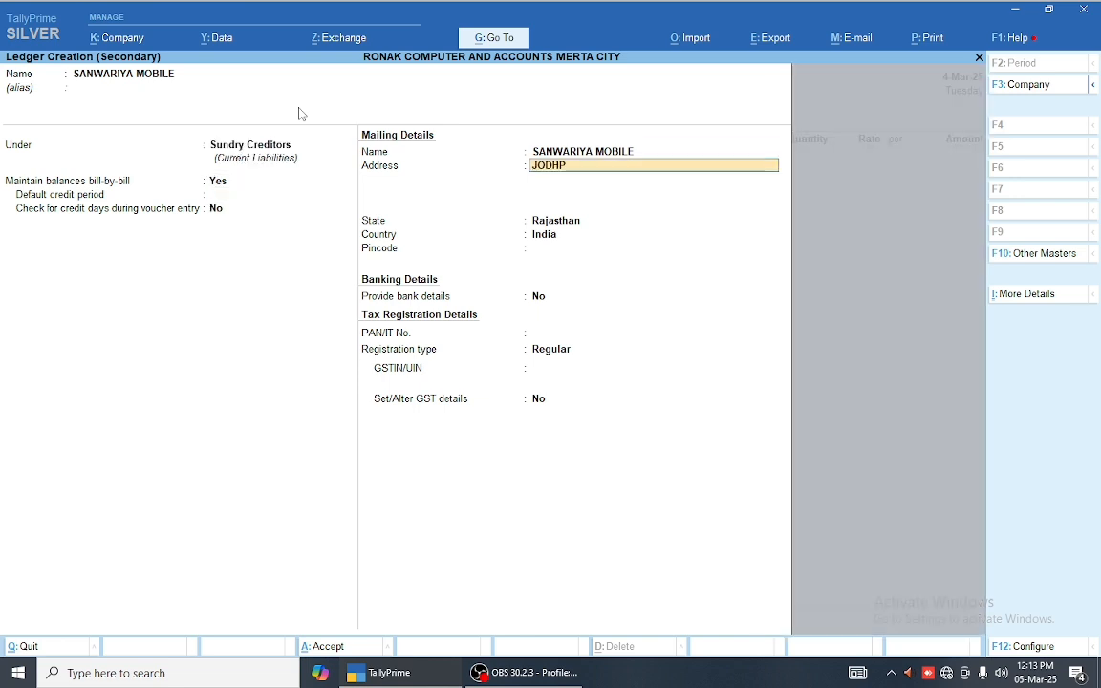
key("Return")
key("Return")
key("Return")
key("Return")
key("Return")
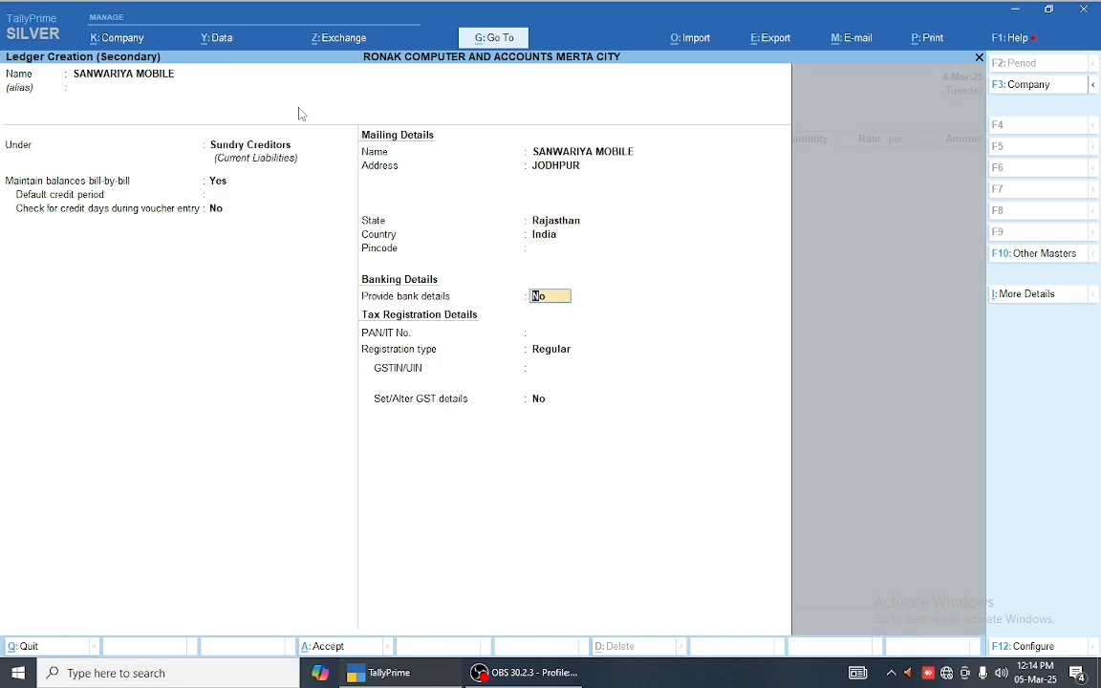
key("Return")
key("Return")
key("Return")
type("087")
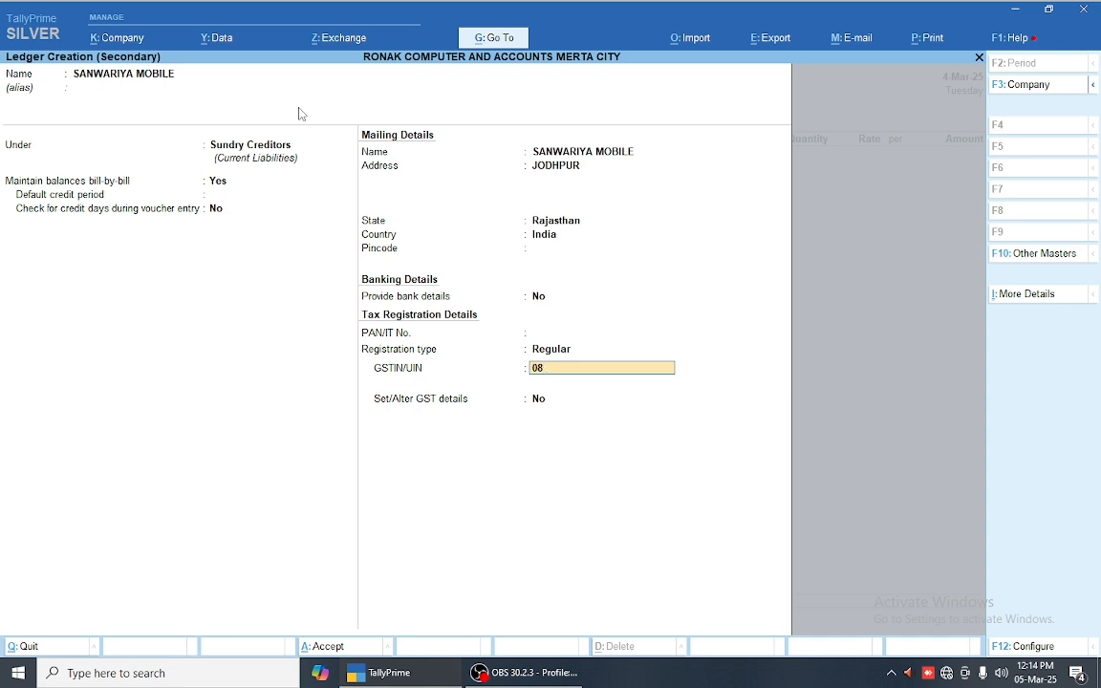
key("BackSpace")
key("Return")
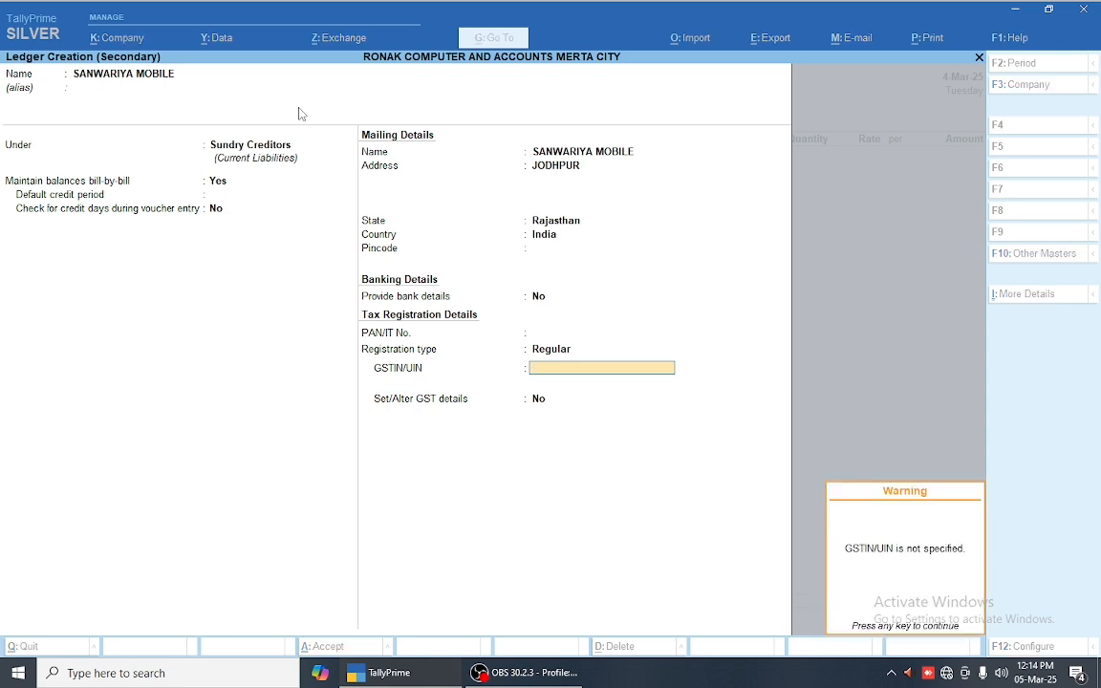
key("Return")
key("Return")
key("Return")
key("Return")
key("Return")
key("Return")
key("Return")
key("Return")
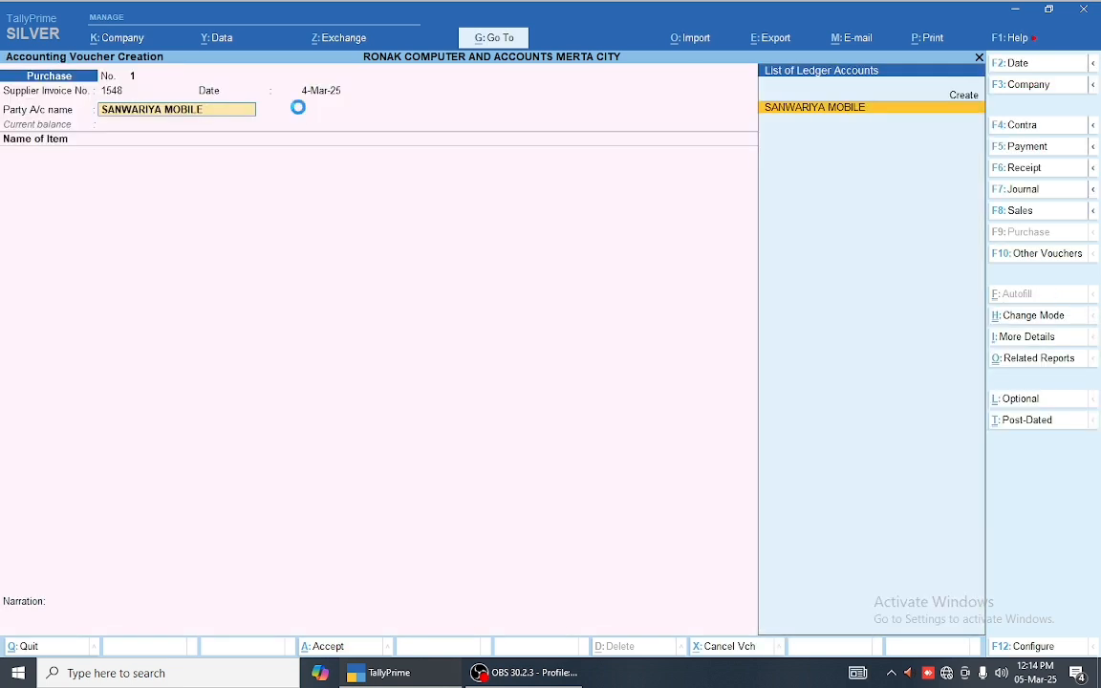
key("Return")
key("Return")
Step: Accept party details and add VIVO V3, 10 PCS at 10,000
key("BackSpace")
key("BackSpace")
key("BackSpace")
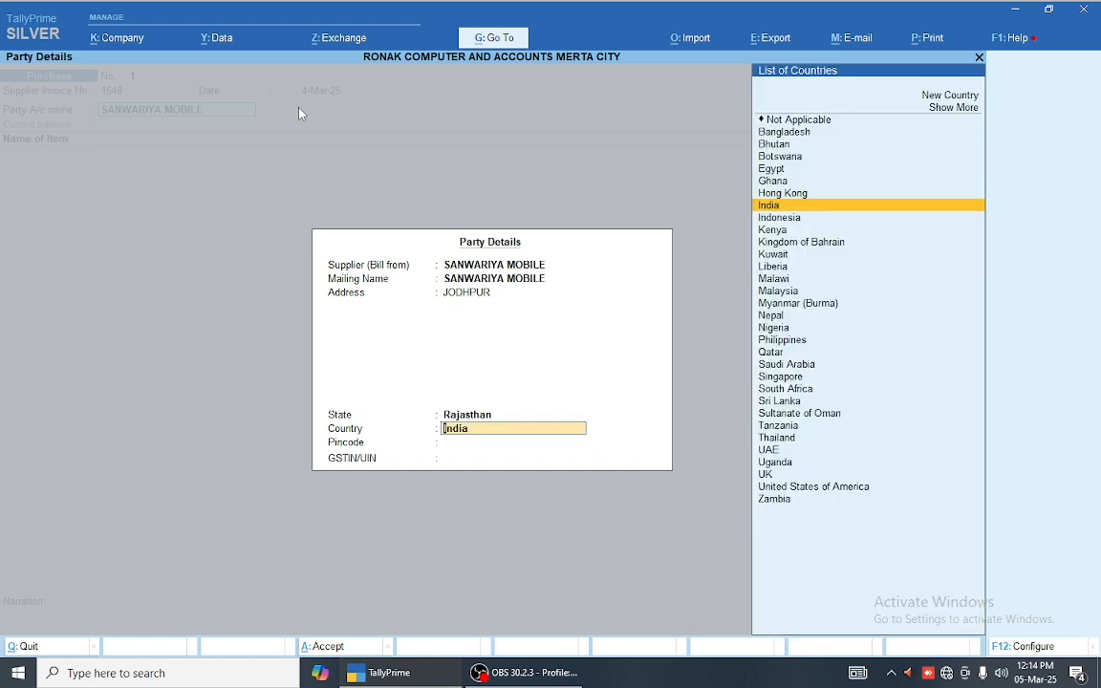
key("ctrl+a")
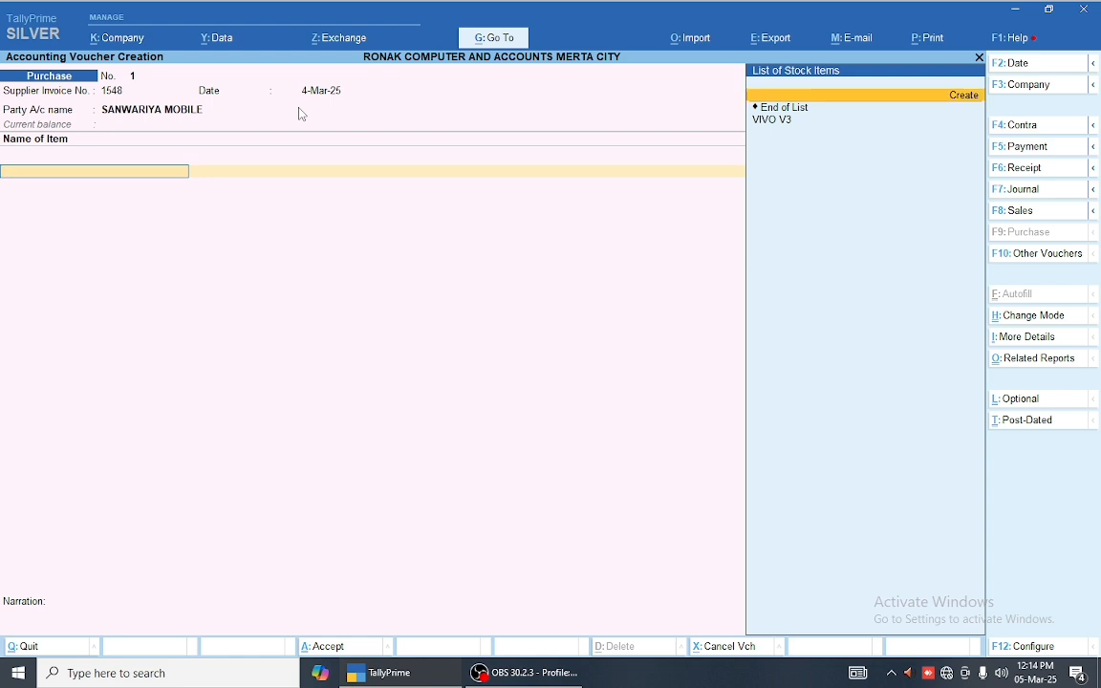
key("Down")
key("Return")
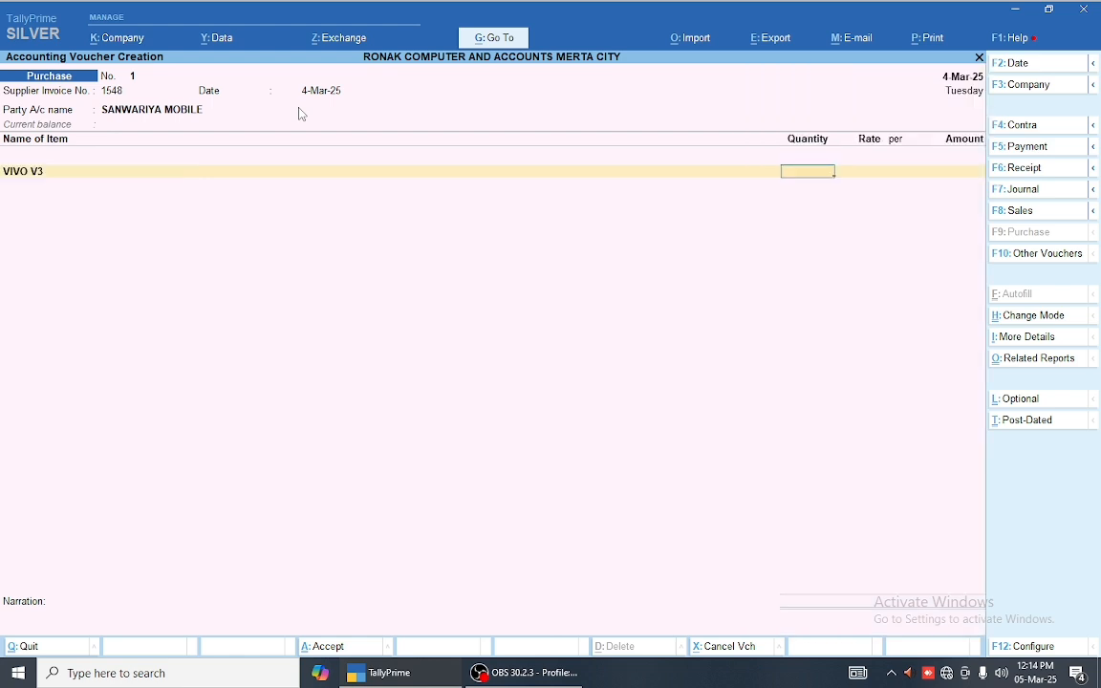
type("10")
key("Return")
type("10,000")
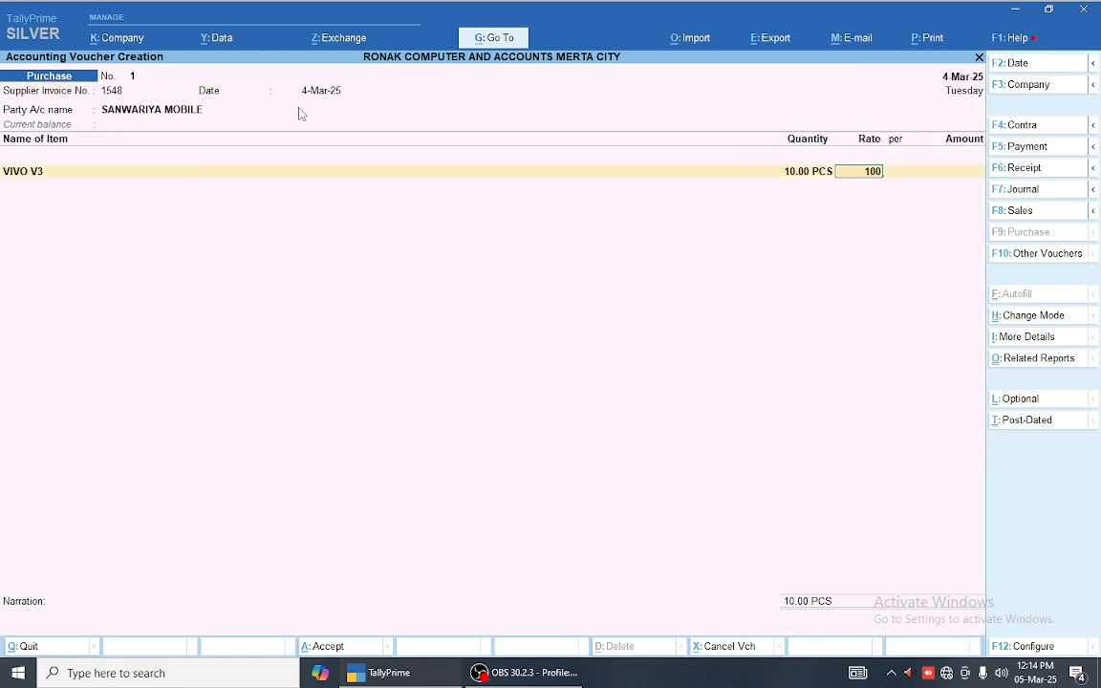
key("Return")
key("Return")
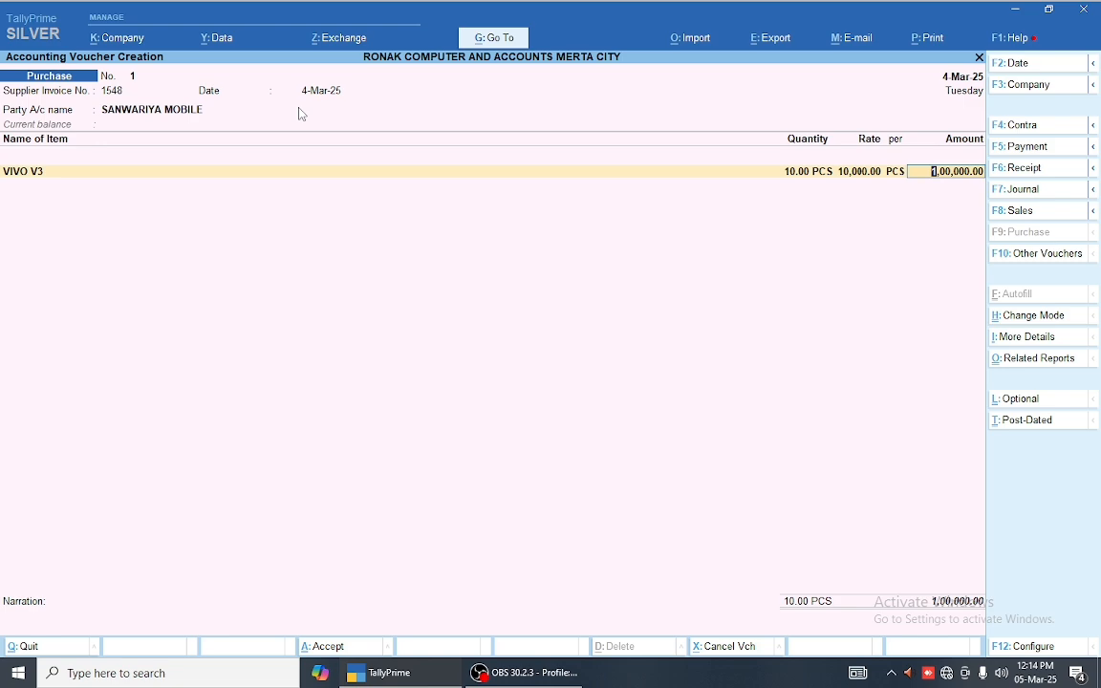
key("Return")
key("Escape")
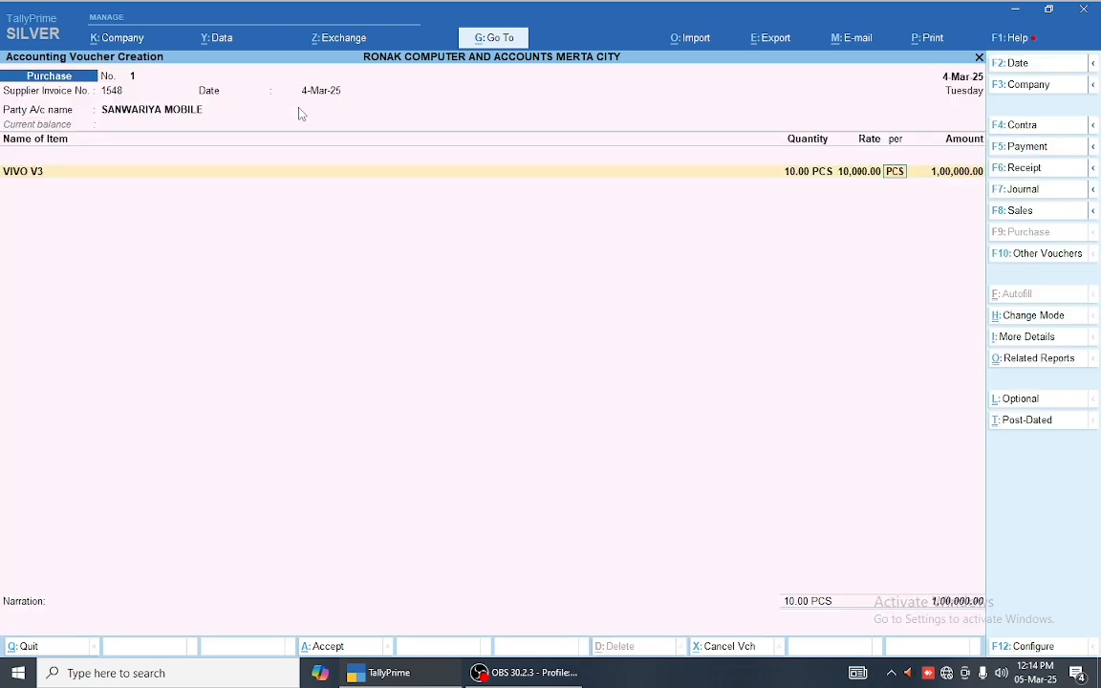
Step: Turn on a common ledger for item allocation and reach the Purchase ledger field
key("F12")
key("Down")
key("Down")
key("Down")
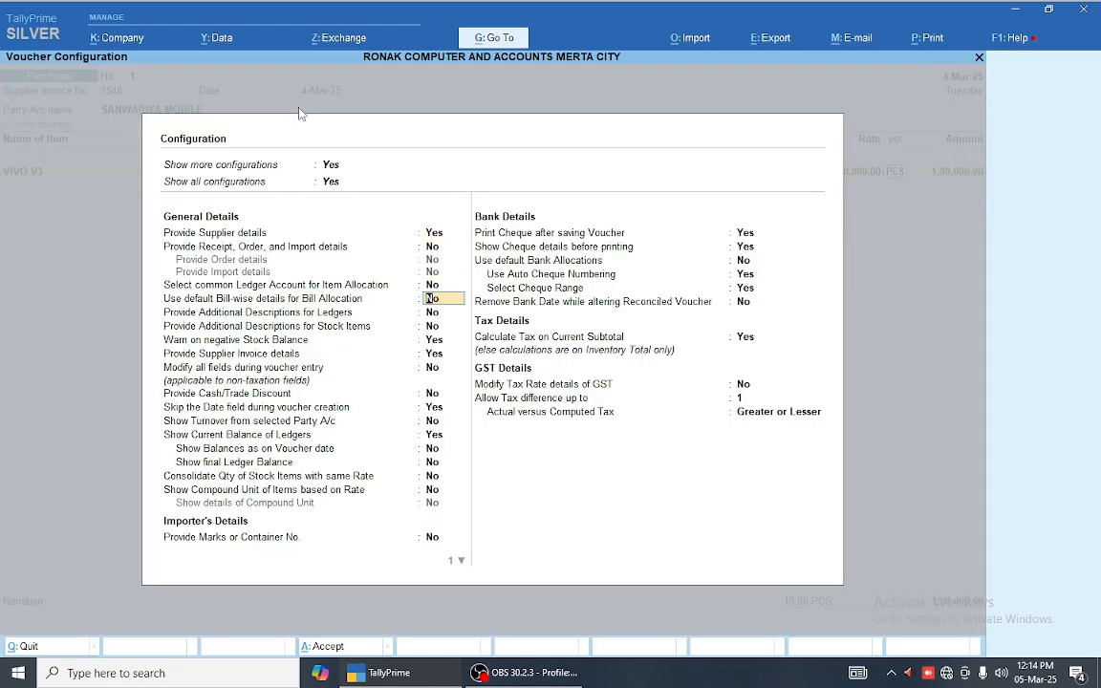
key("Up")
key("y")
key("ctrl+a")
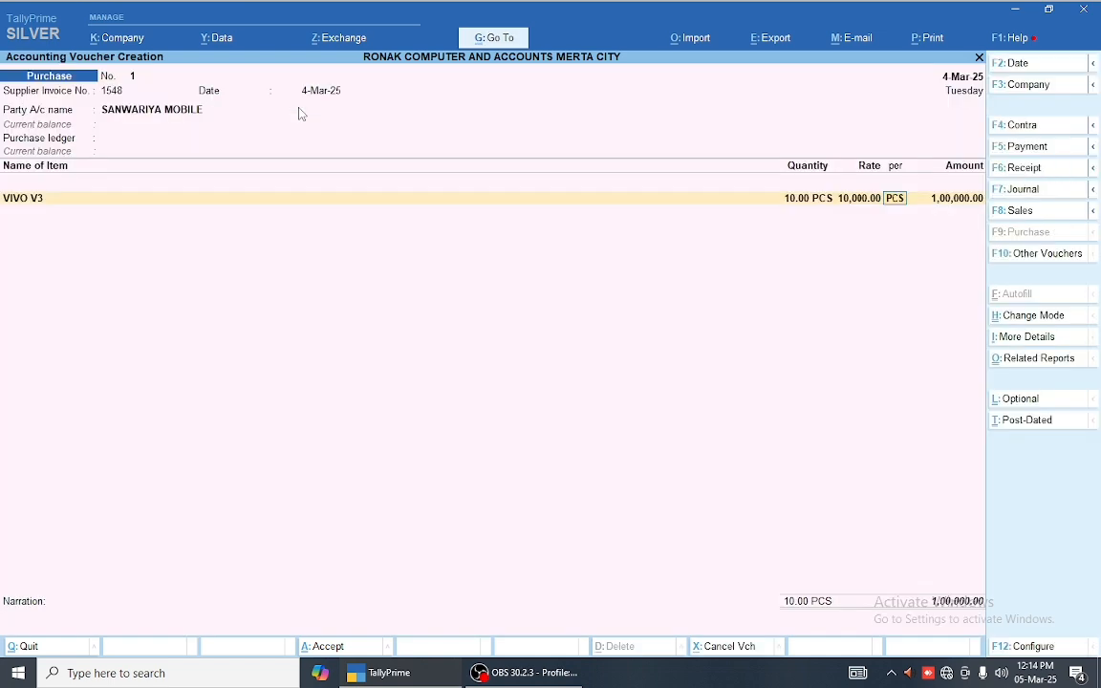
key("BackSpace")
key("BackSpace")
key("BackSpace")
key("BackSpace")
key("BackSpace")
key("Return")
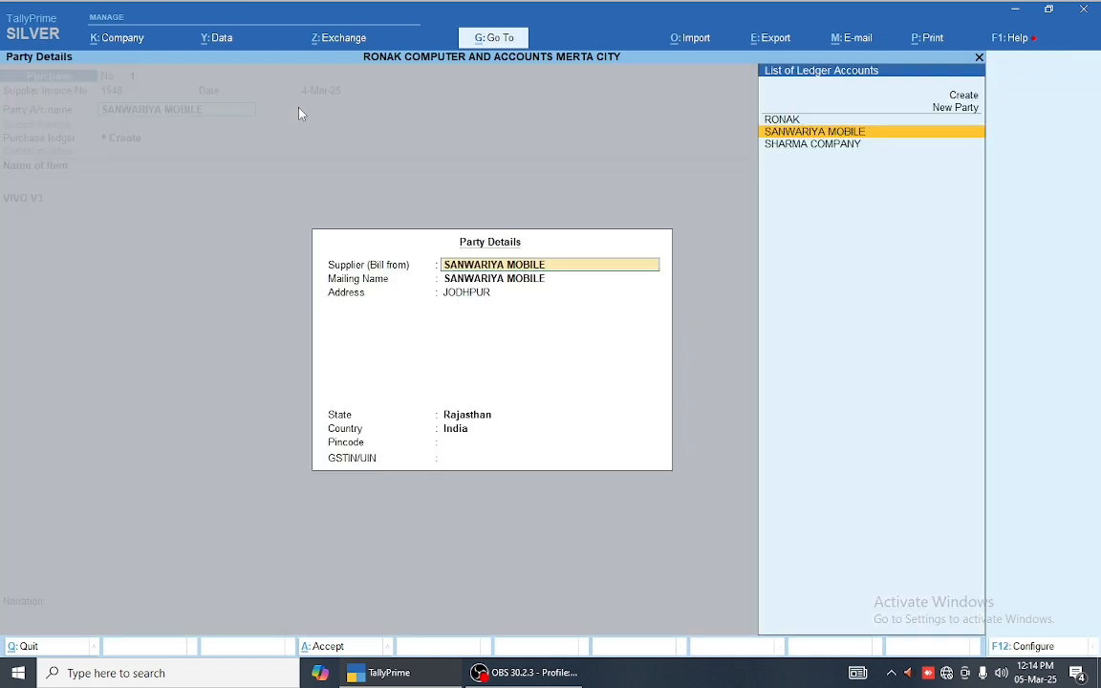
key("ctrl+a")
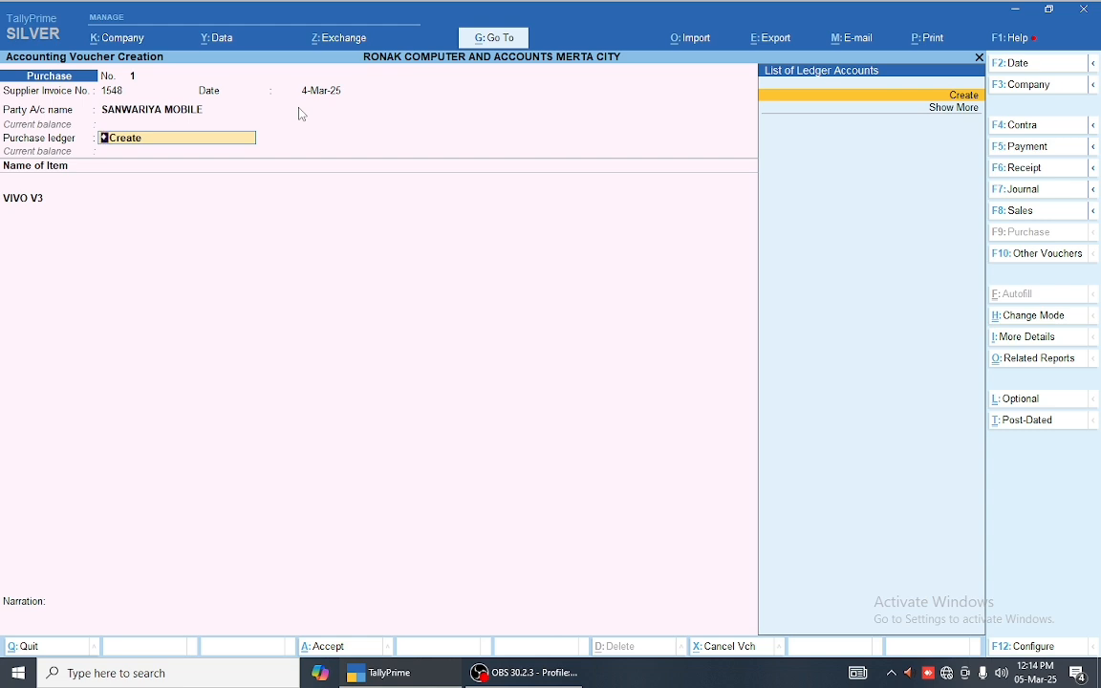
Step: Set 'Select common Ledger Account for Item Allocation' to No and proceed to VIVO V3's accounting details
key("F12")
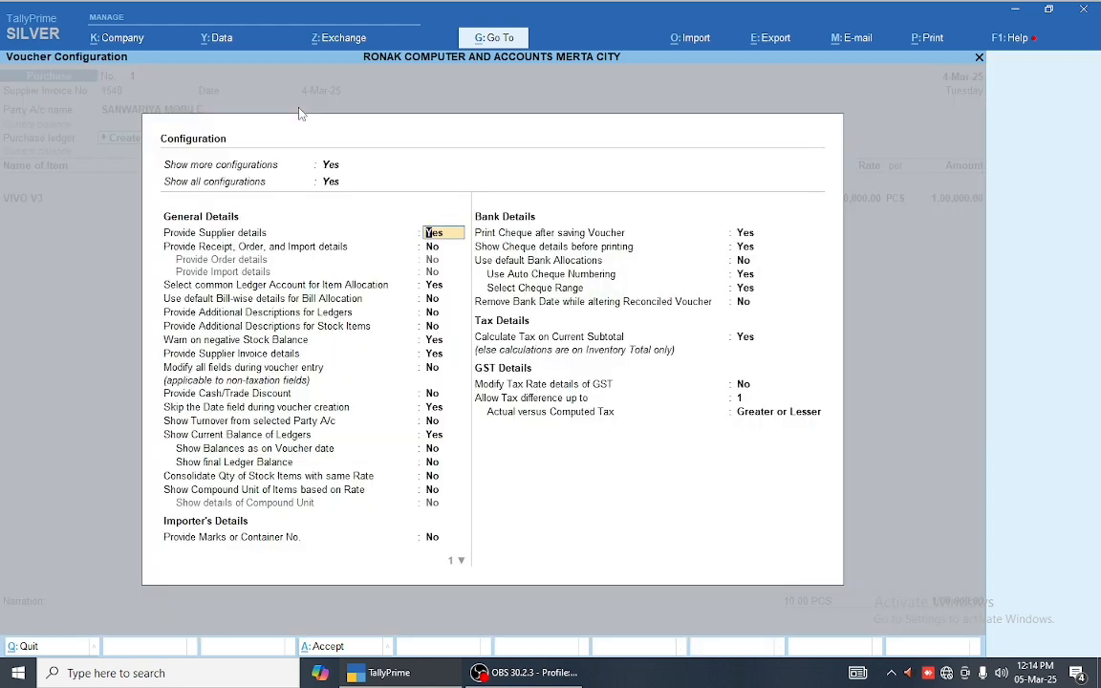
key("Down")
key("Down")
key("Down")
key("Up")
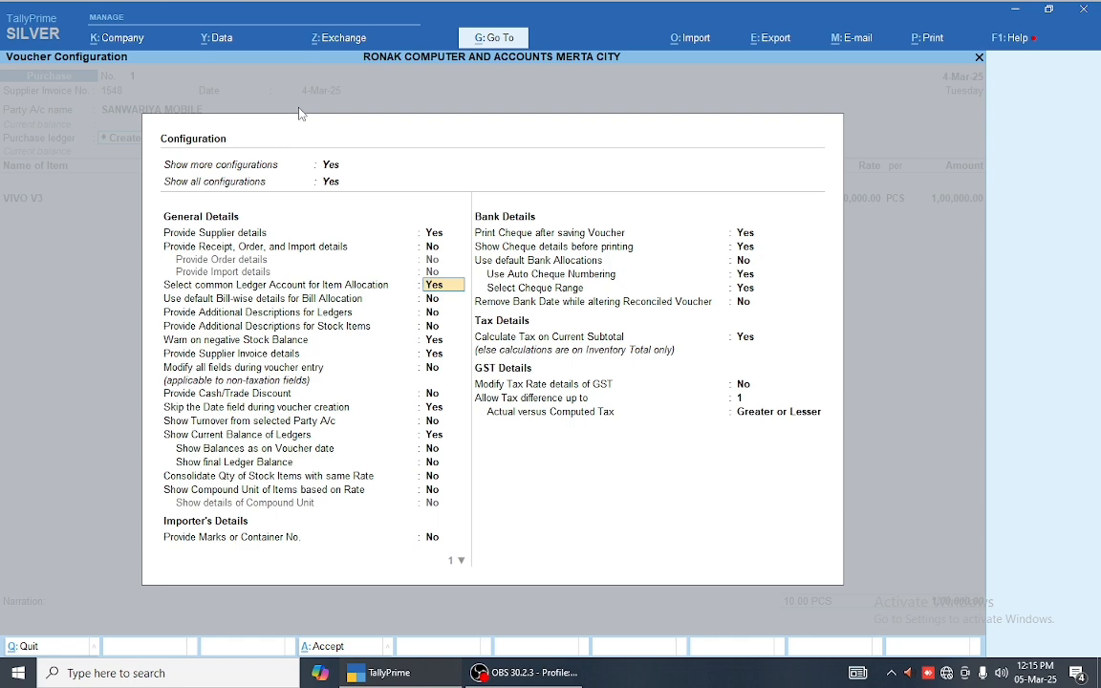
type("n")
key("ctrl+a")
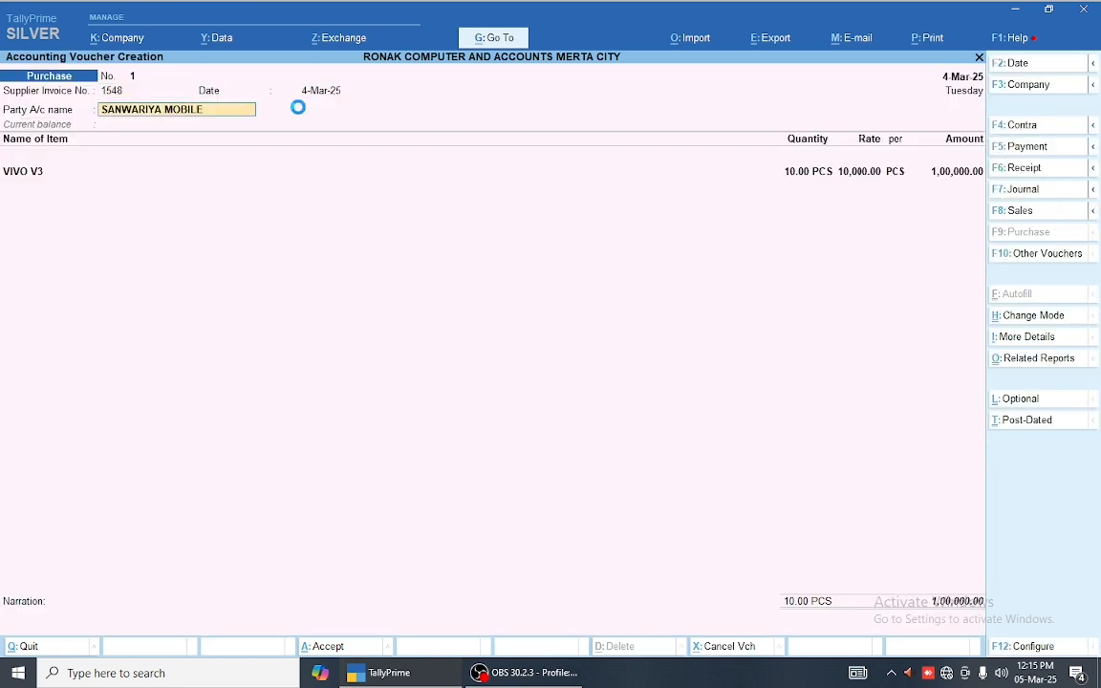
key("Return")
key("Return")
key("Return")
key("Return")
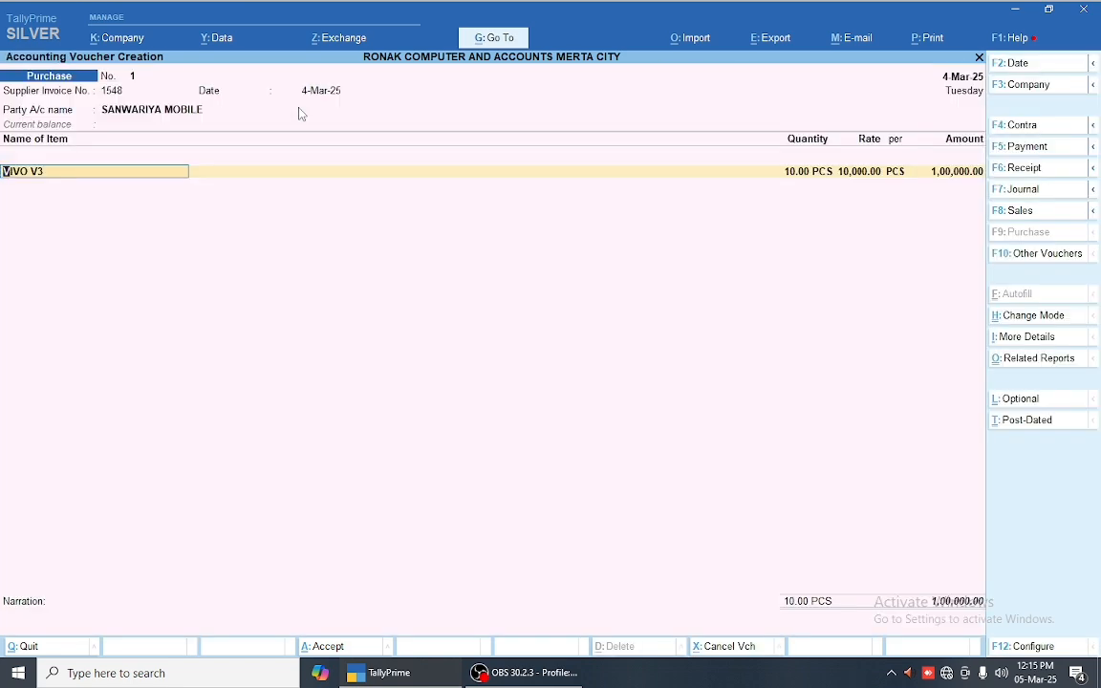
key("Return")
key("Return")
key("Return")
key("Return")
key("Return")
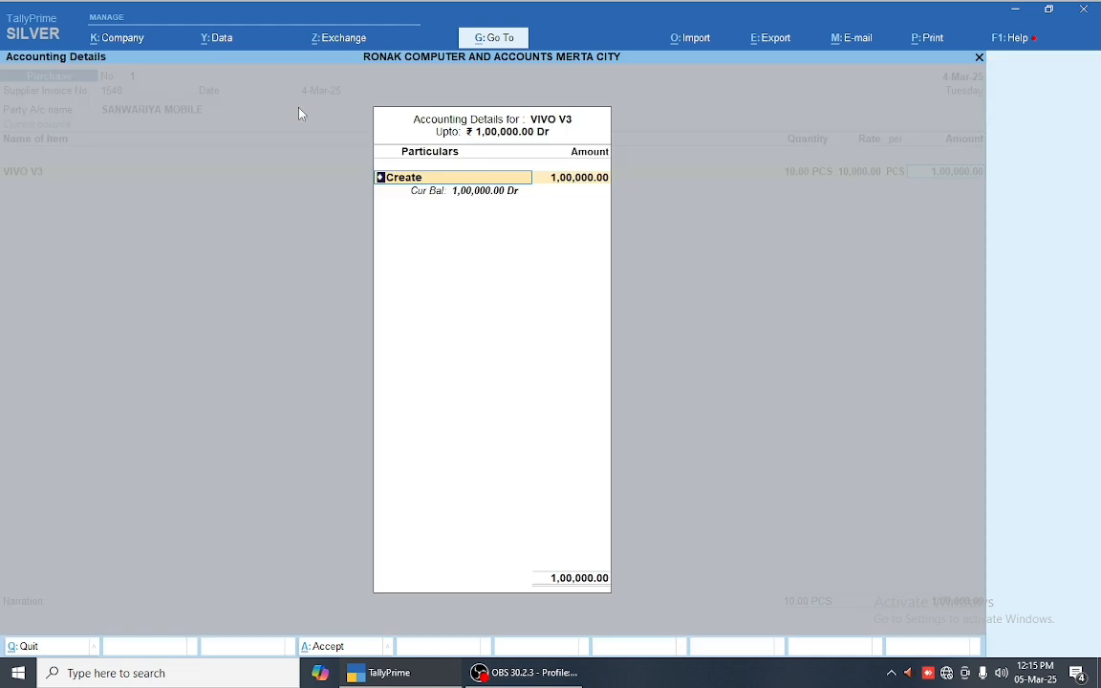
Step: Create a ledger named PURCHASES GST 18% ( MOBILE ) under Purchase Accounts
key("Return")
type("PURC")
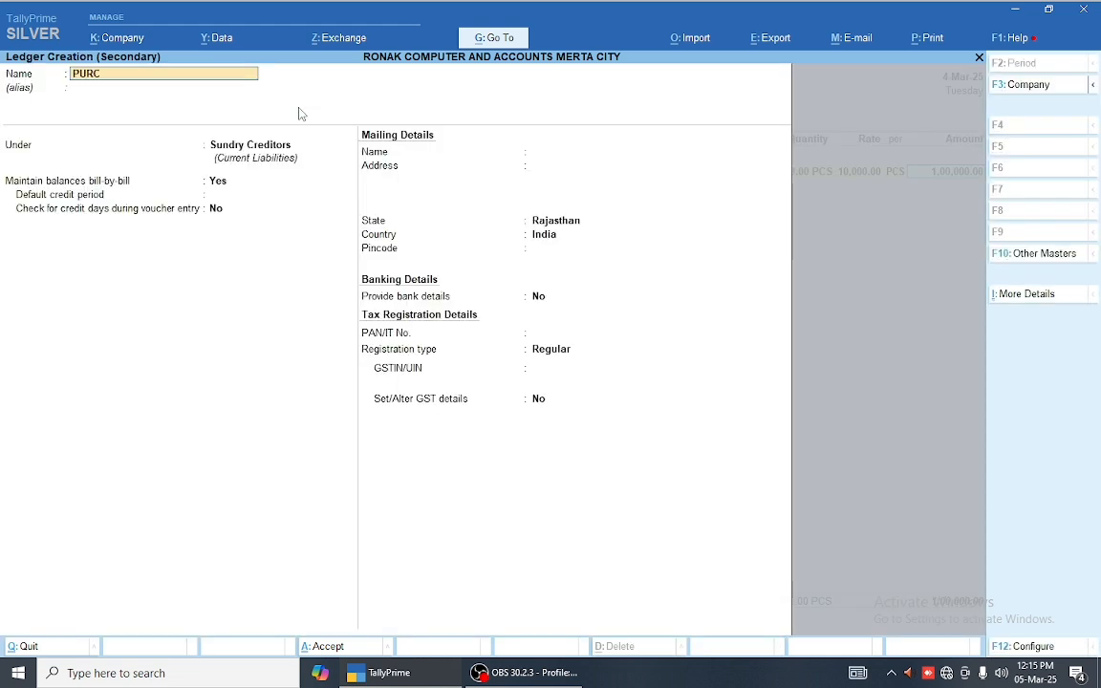
type("HASES GST 18% ( MOBILE")
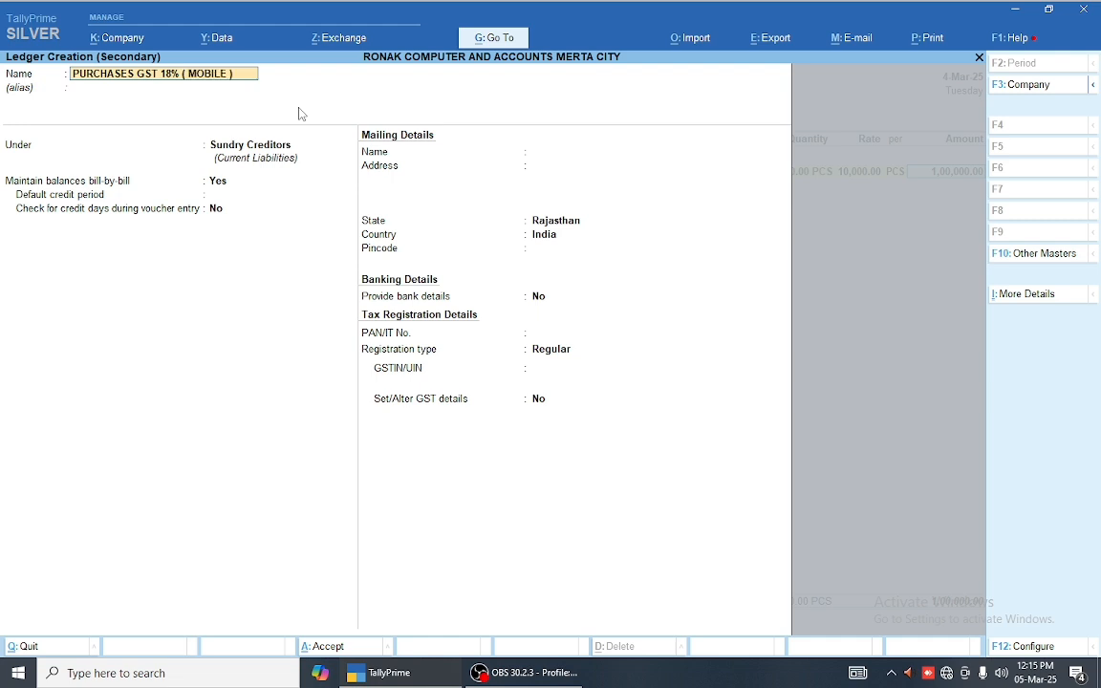
key("Return")
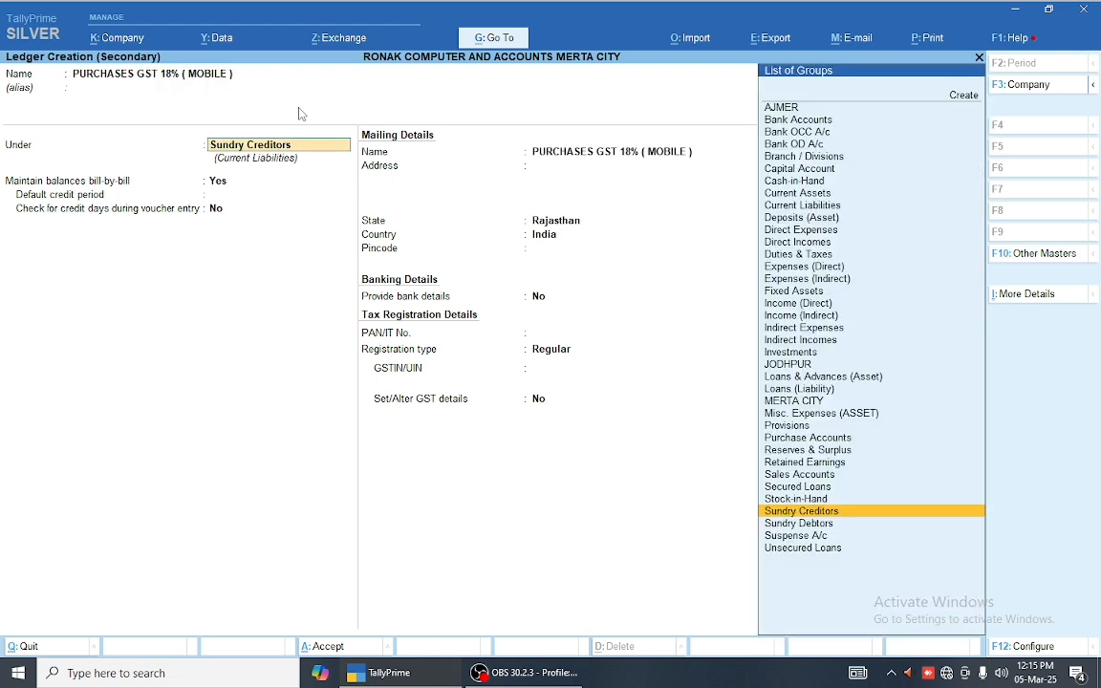
type("PU")
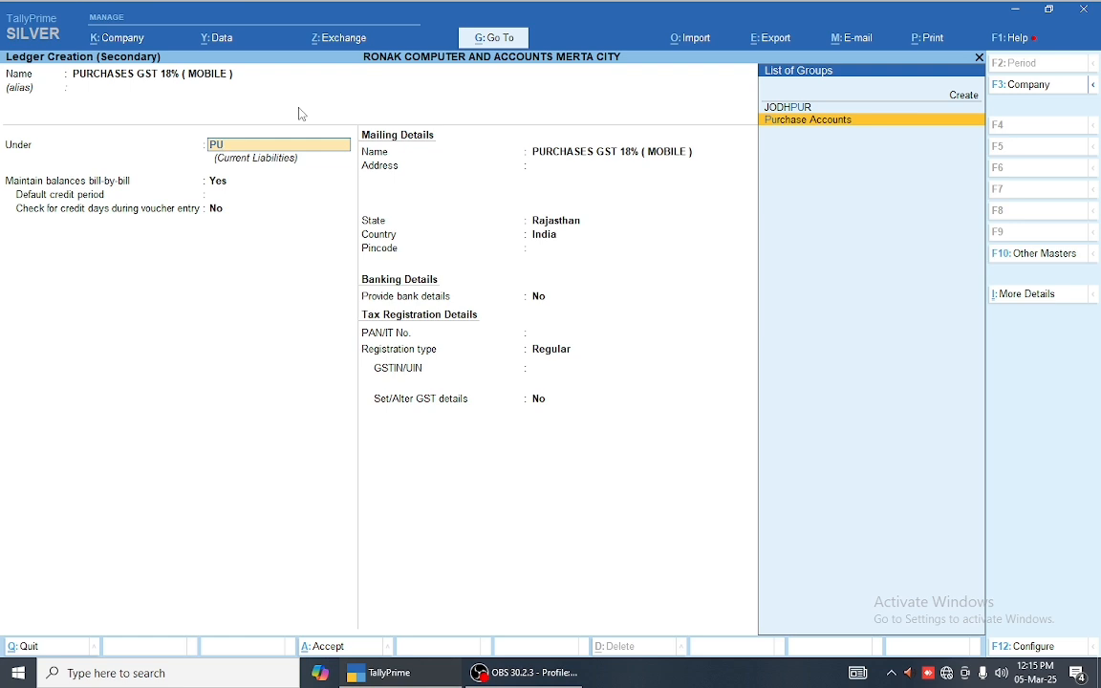
key("Return")
Step: Set GST details to No and type of supply to Goods, then save the ledger
key("Return")
key("Return")
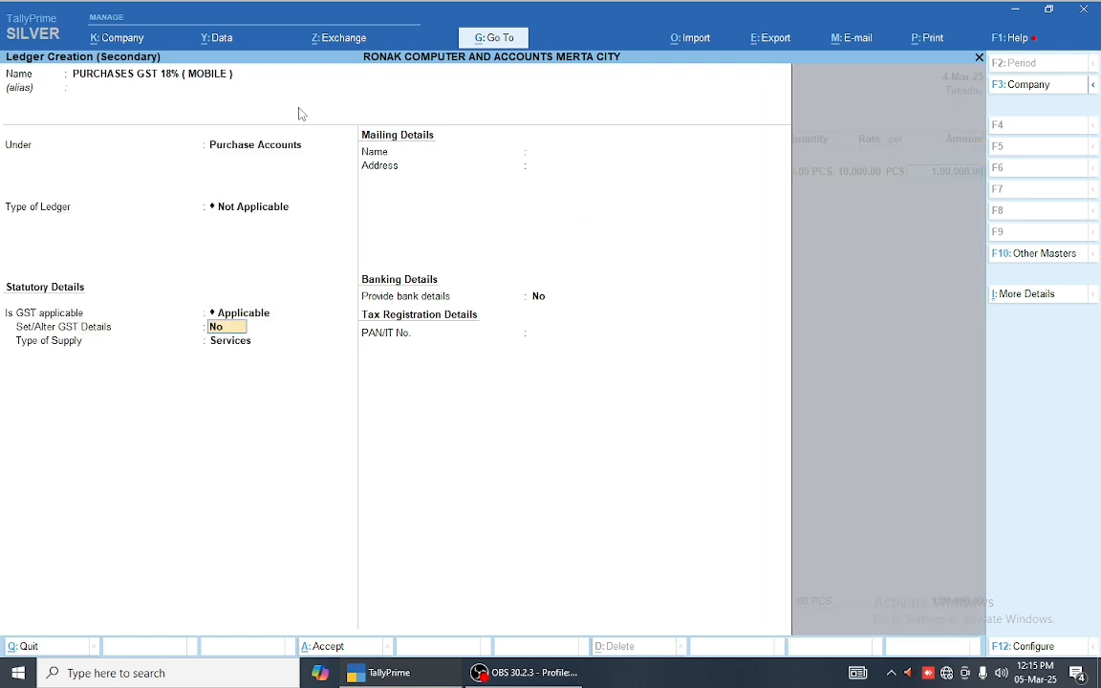
key("y")
key("Return")
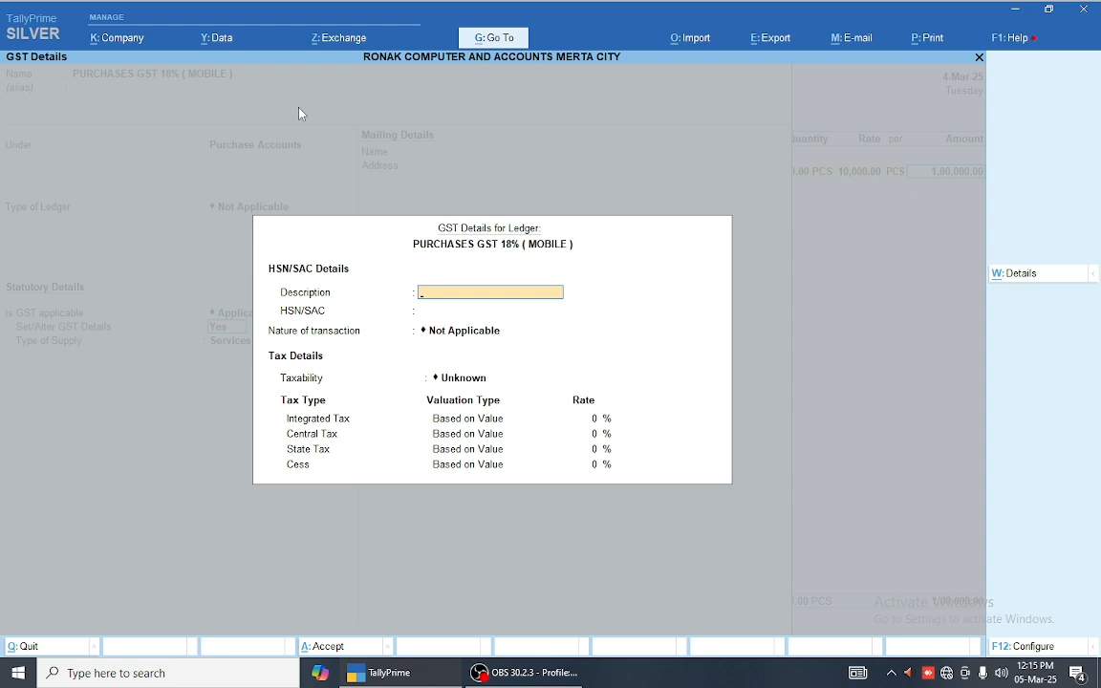
key("Escape")
type("N")
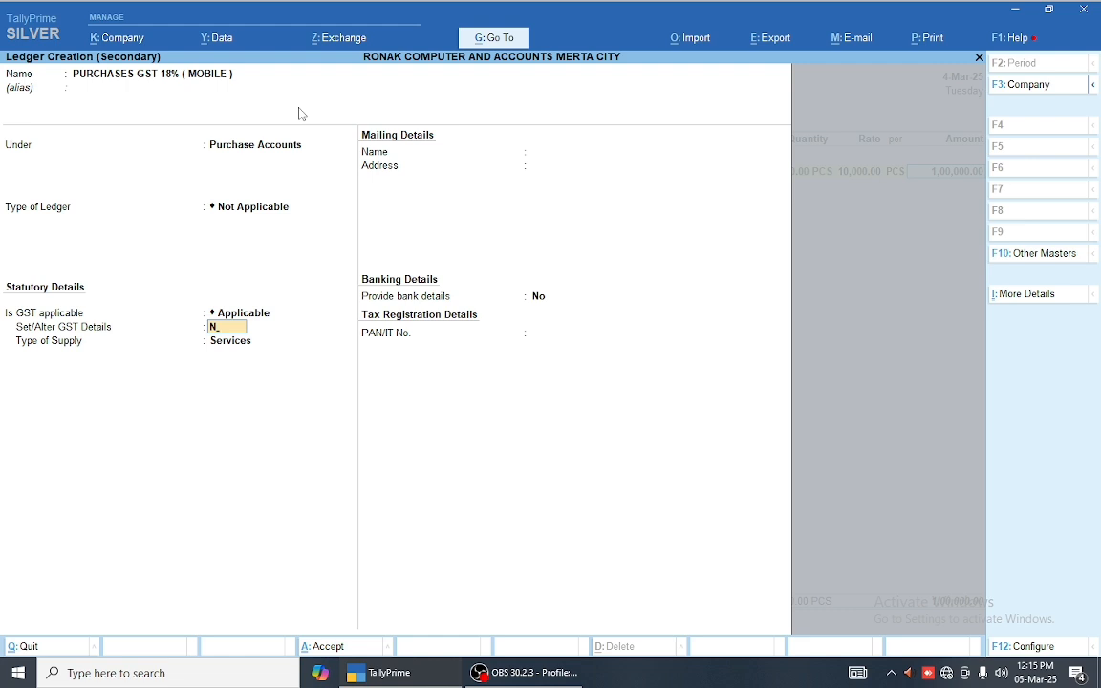
key("Return")
key("Up")
key("Return")
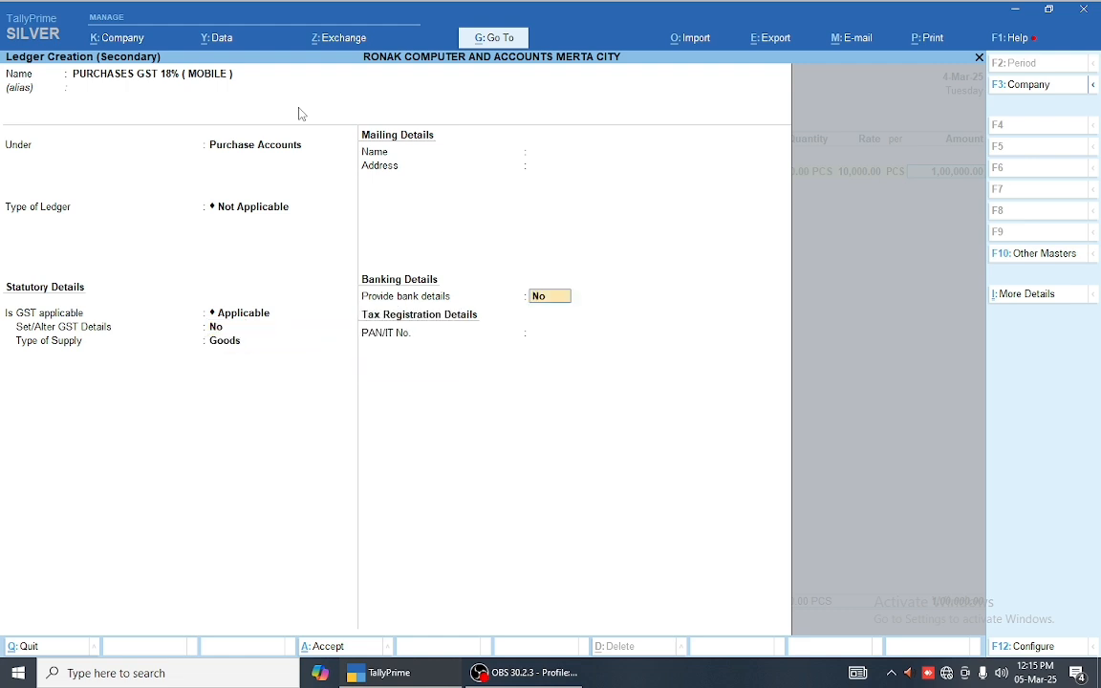
key("Return")
key("Return")
key("Return")
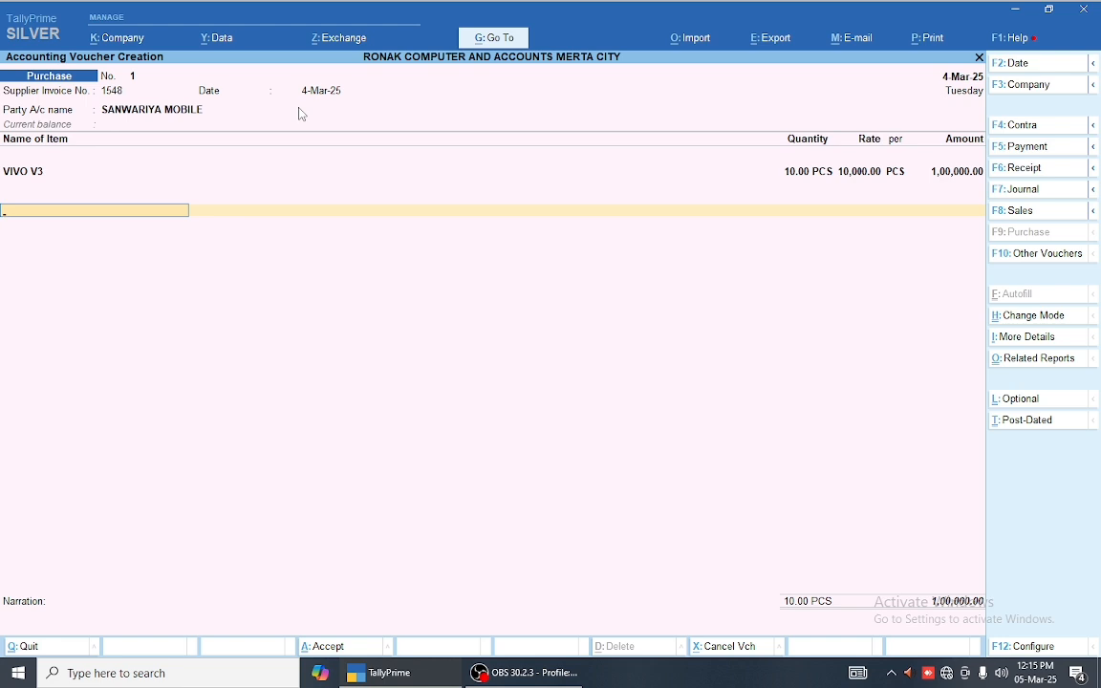
Step: Create a CGST ledger with alias 1 under Duties & Taxes
key("Return")
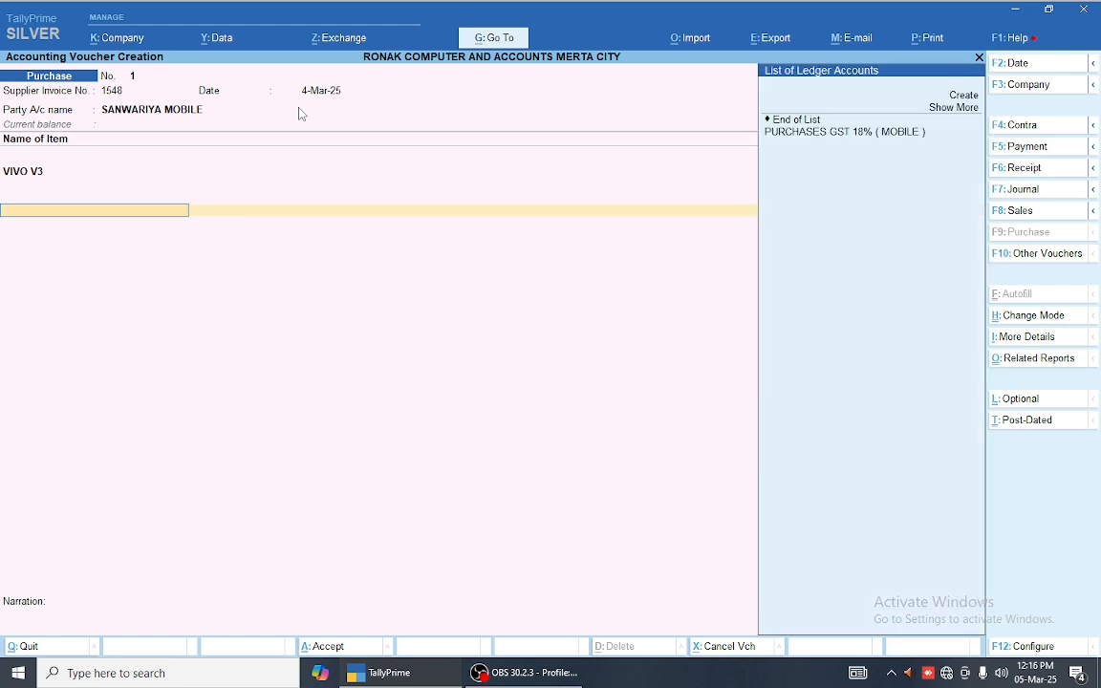
key("alt+c")
type("CGST")
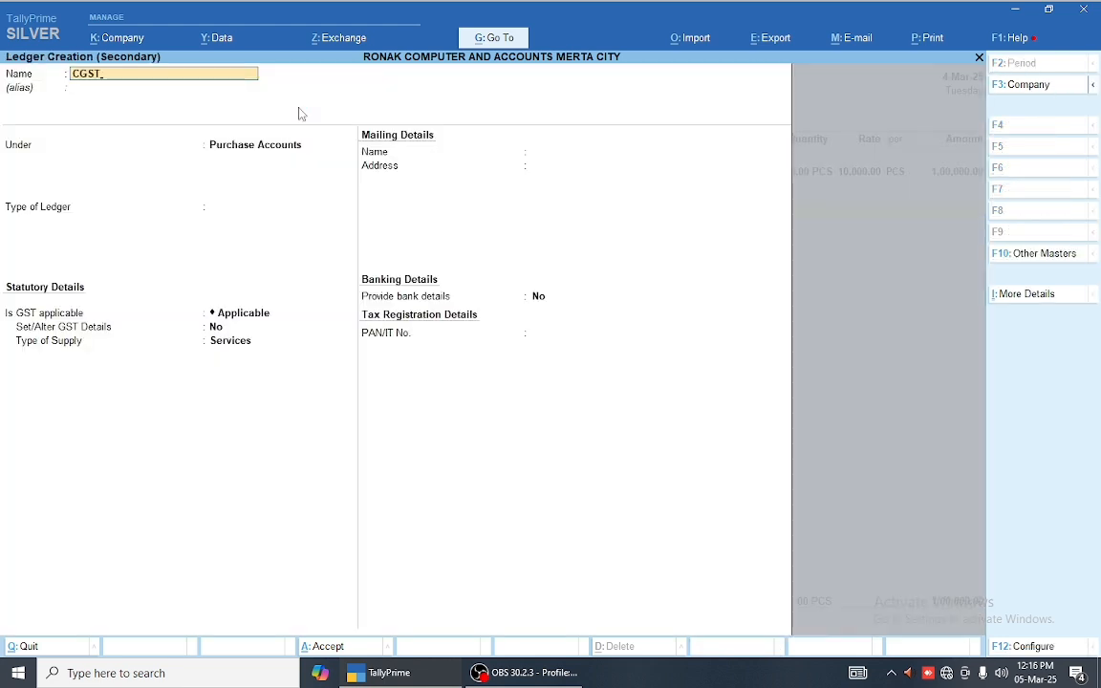
key("Return")
type("1")
key("Return")
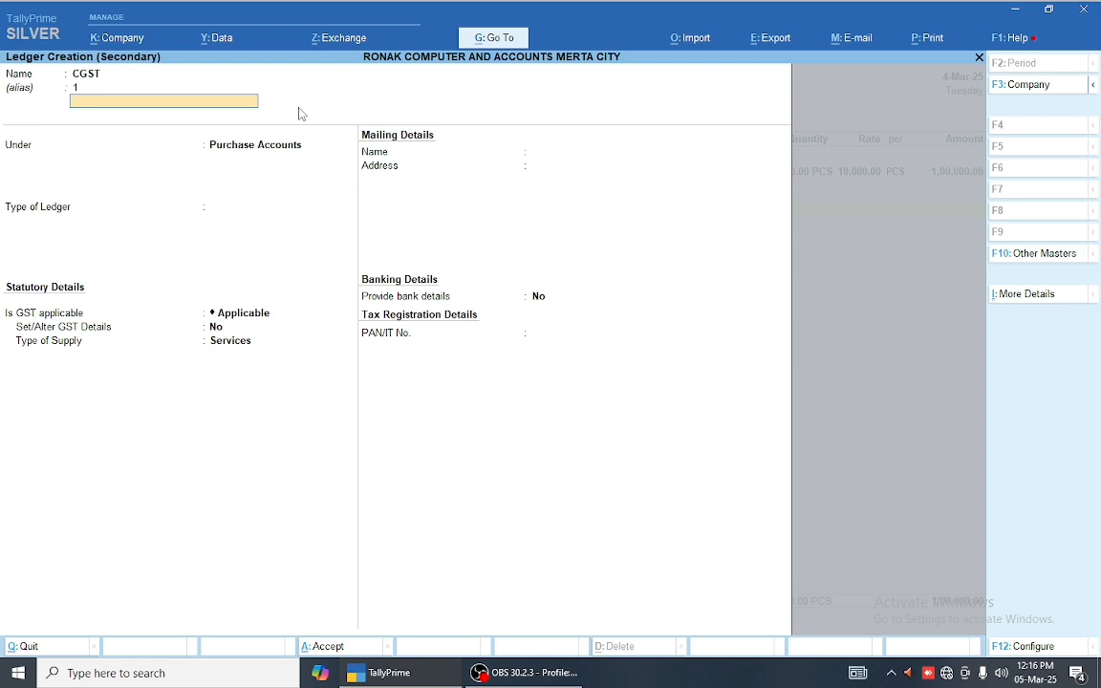
key("Return")
type("D")
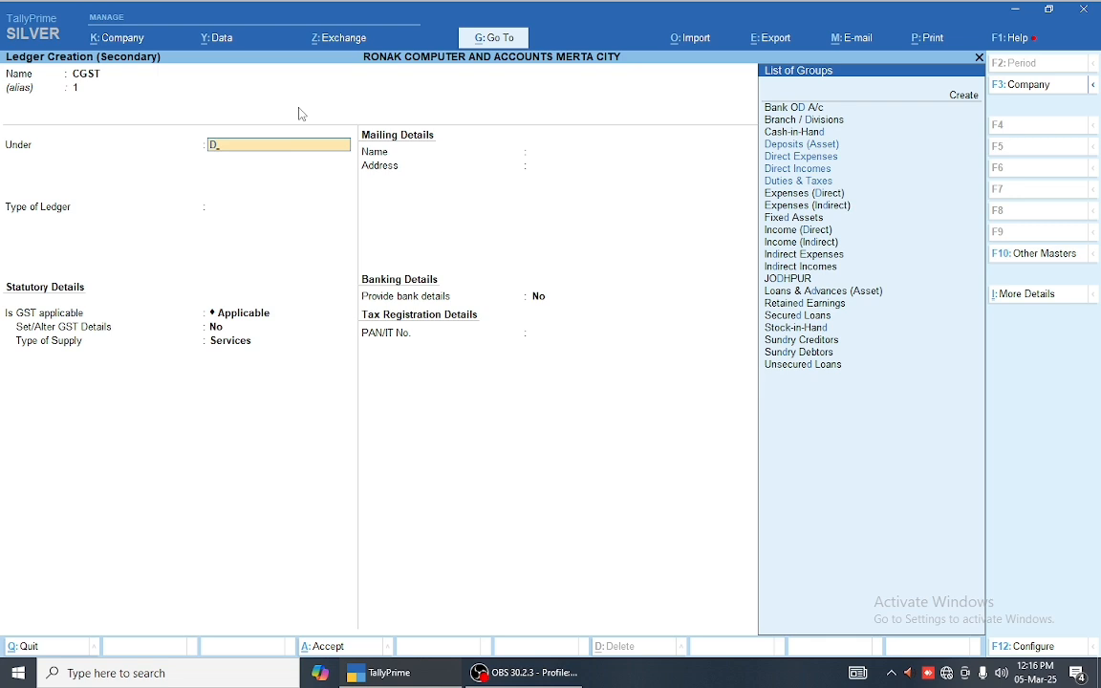
type("u")
key("Return")
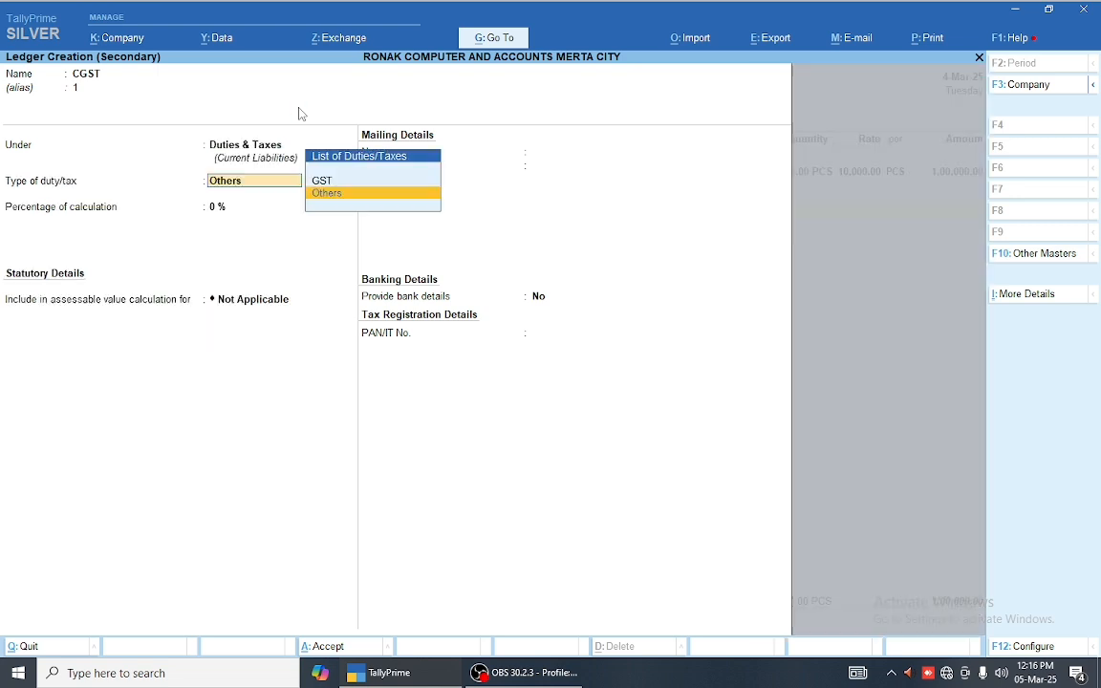
Step: Set CGST's duty type to GST, tax type Central Tax, rounding Not Applicable, and finish the form
key("Up")
key("Return")
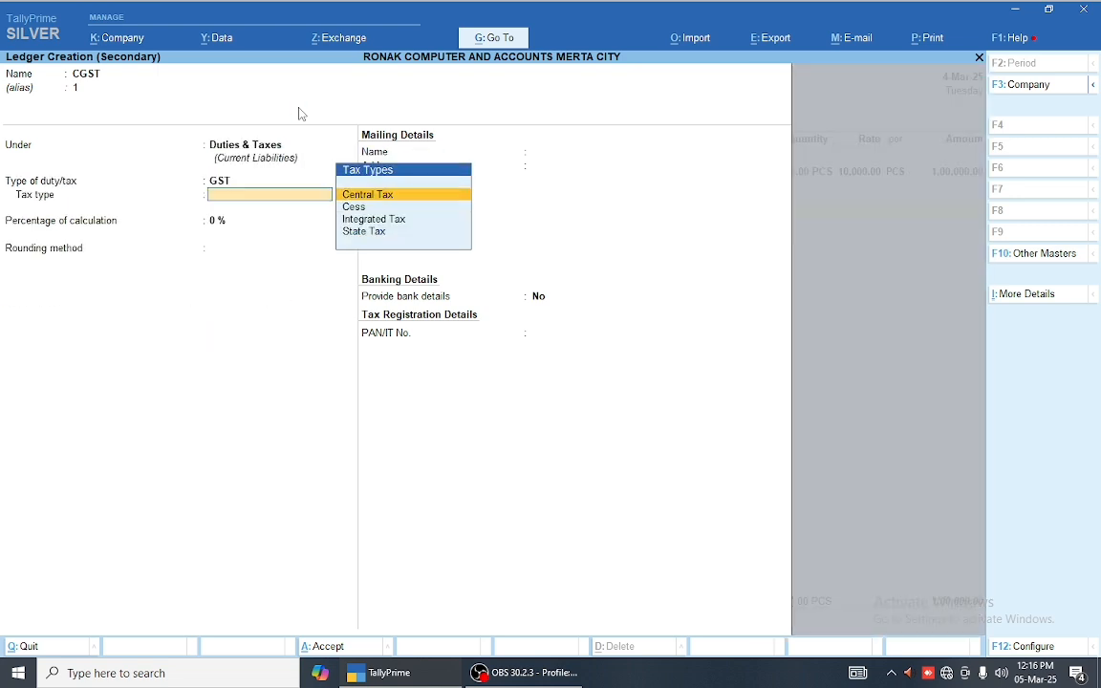
key("Down")
key("Down")
key("Down")
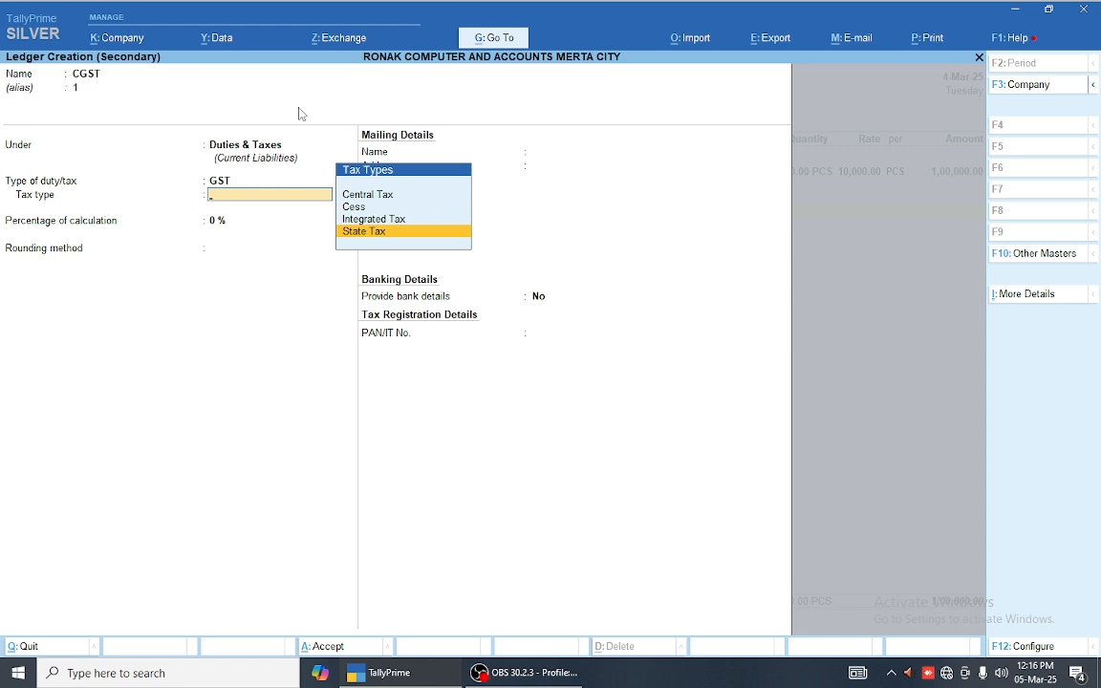
key("Up")
key("Up")
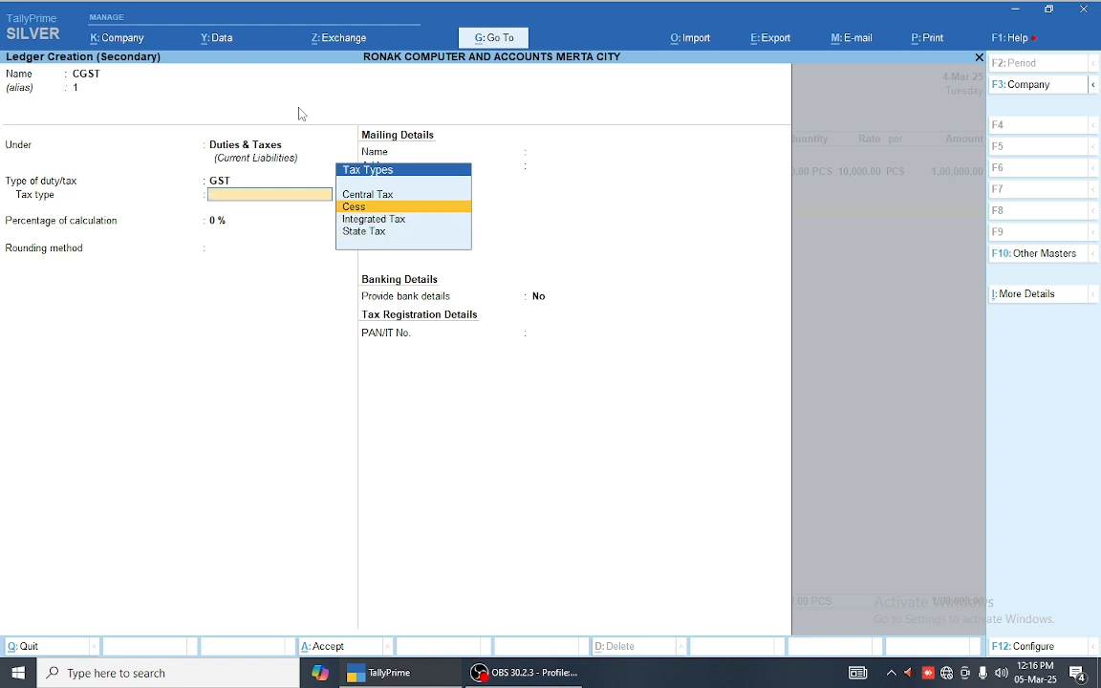
key("Up")
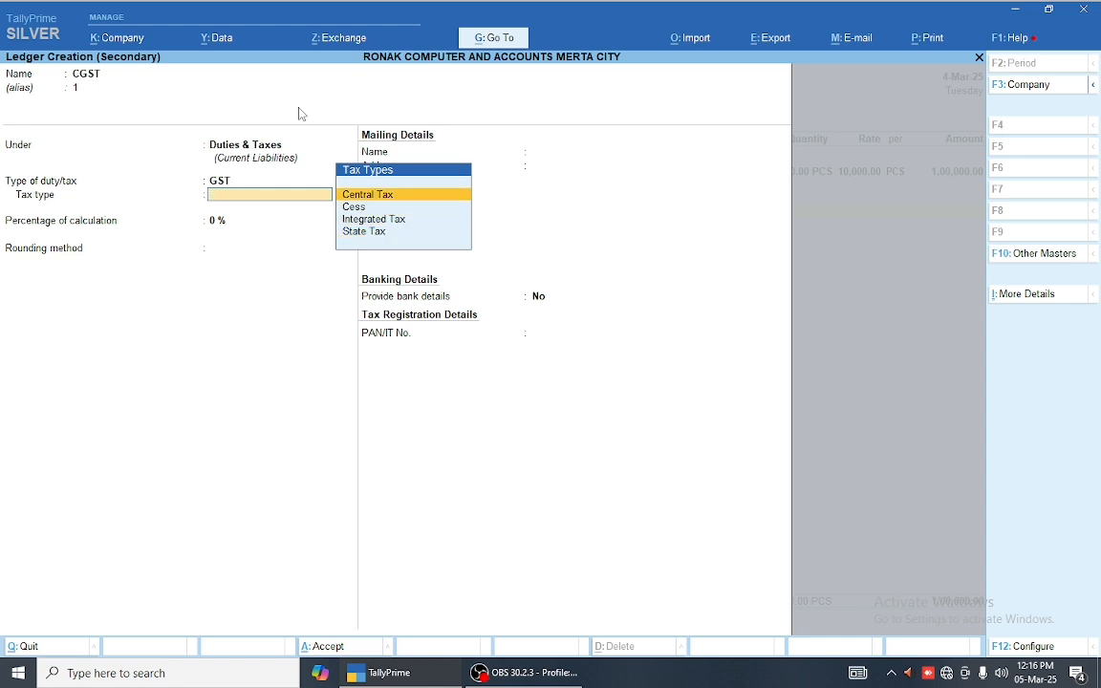
key("Return")
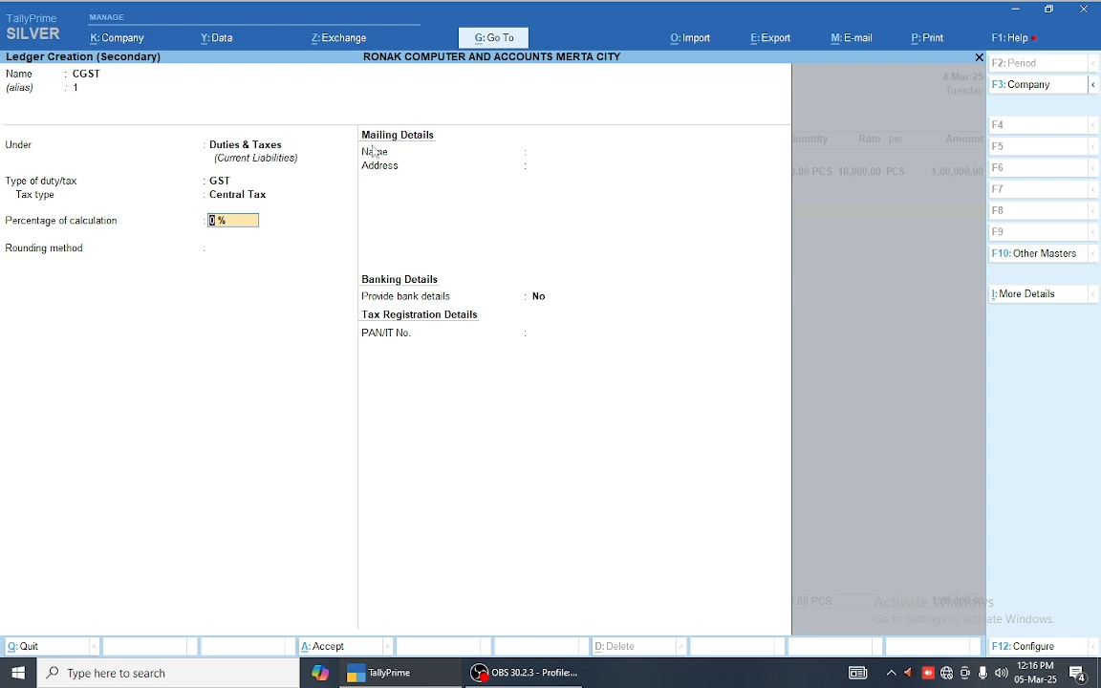
key("Return")
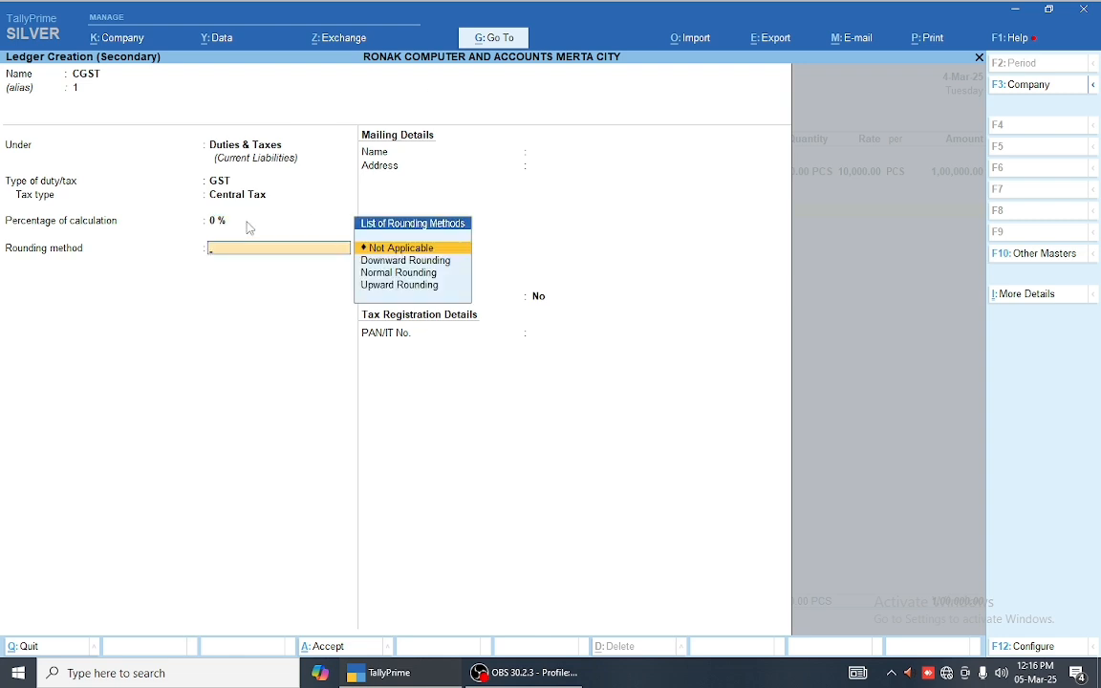
key("Return")
key("Return")
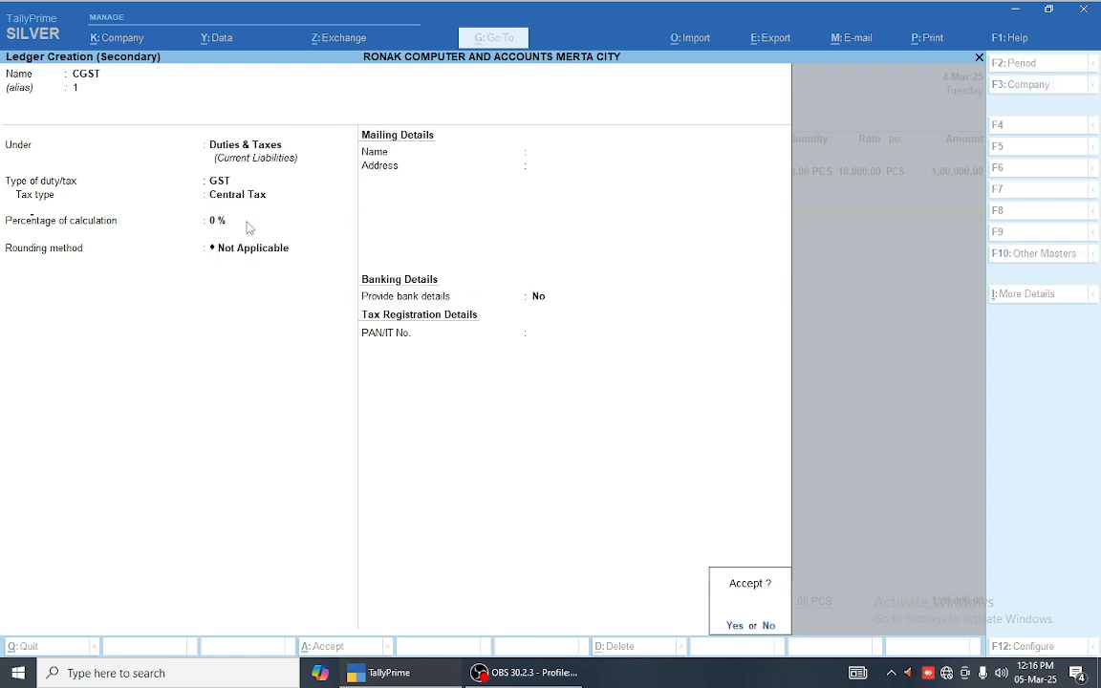
key("Return")
key("Return")
key("Return")
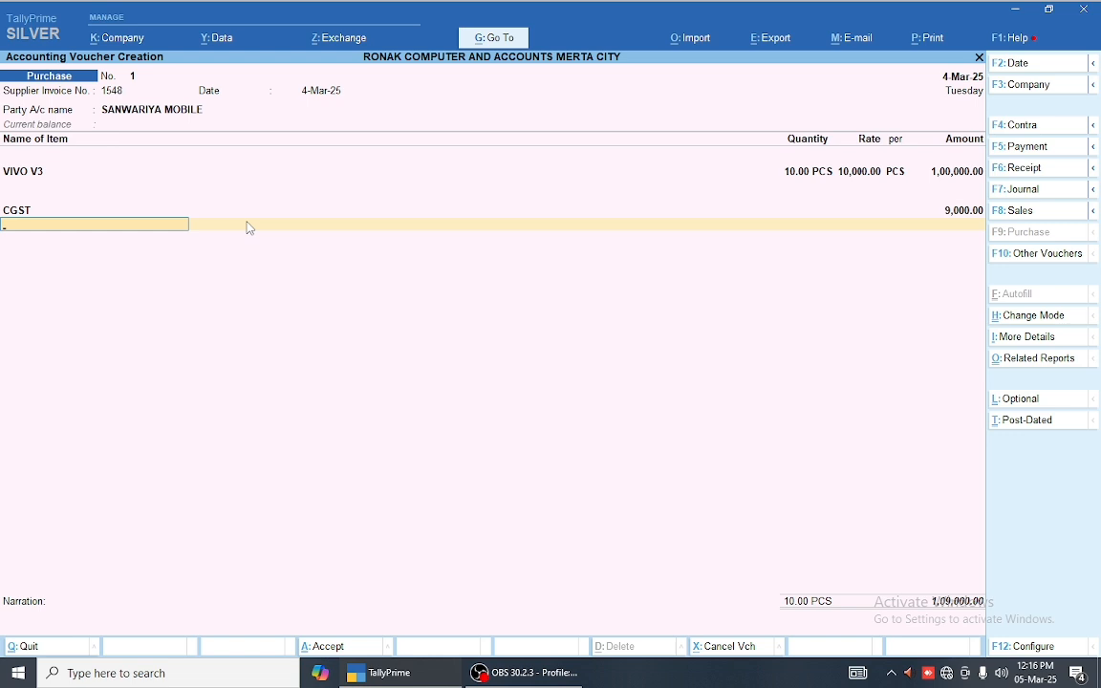
Step: Create an SGST ledger with alias 2 under Duties & Taxes as GST State Tax
key("alt+c")
type("SGGST")
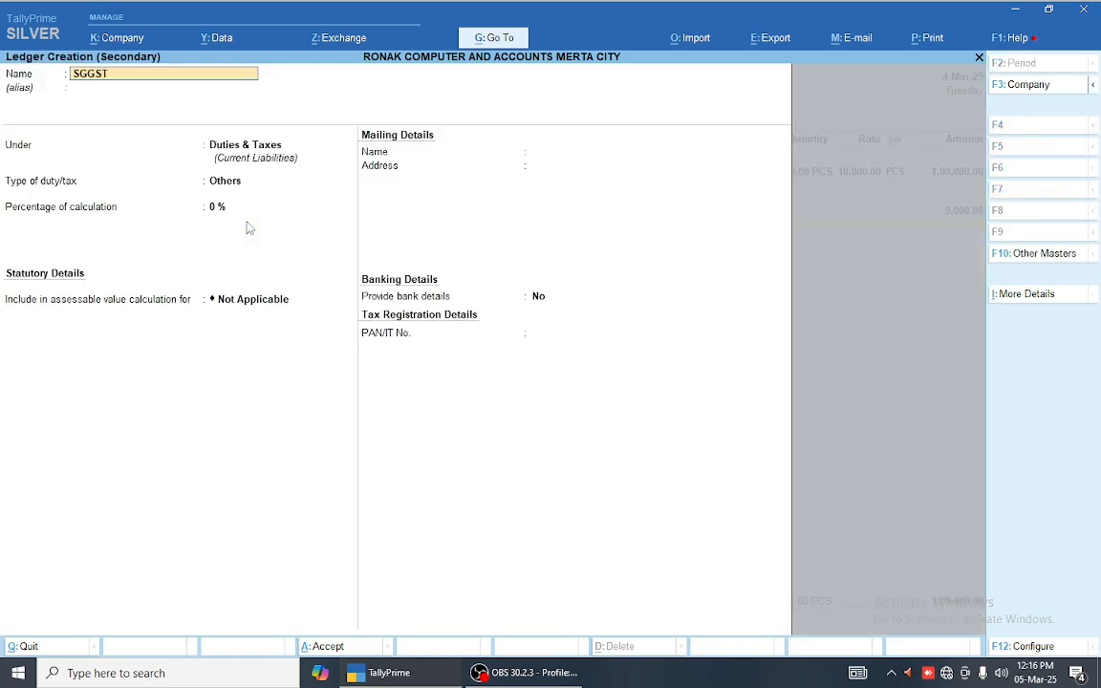
key("BackSpace")
key("BackSpace")
key("BackSpace")
type("ST")
key("Return")
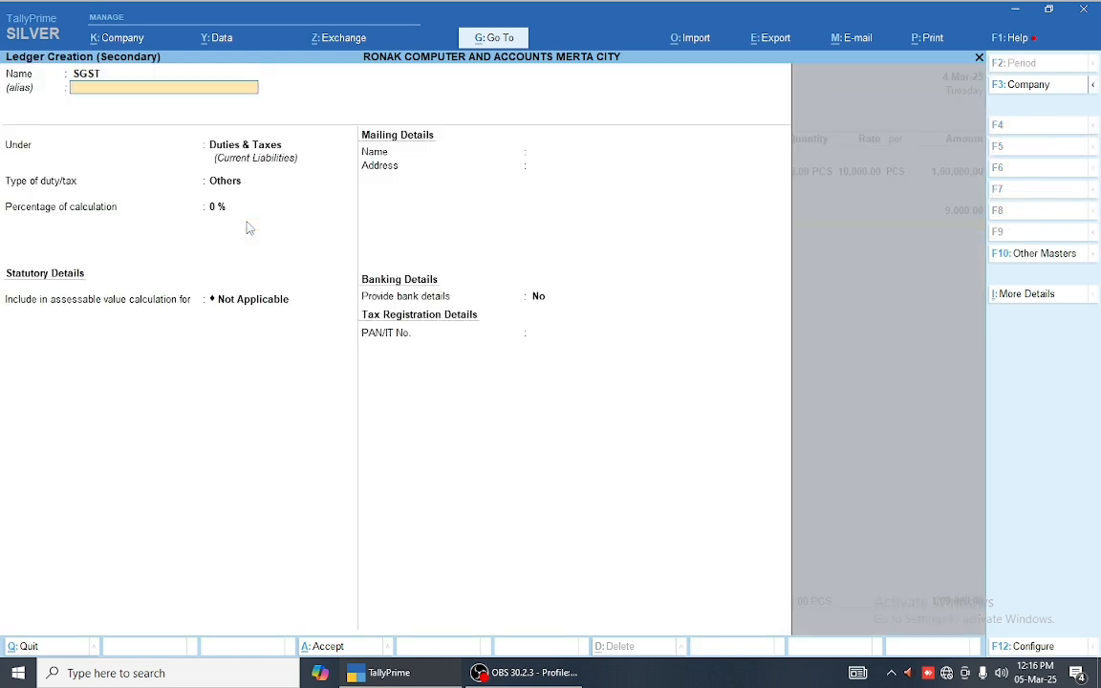
type("2")
key("Return")
key("Return")
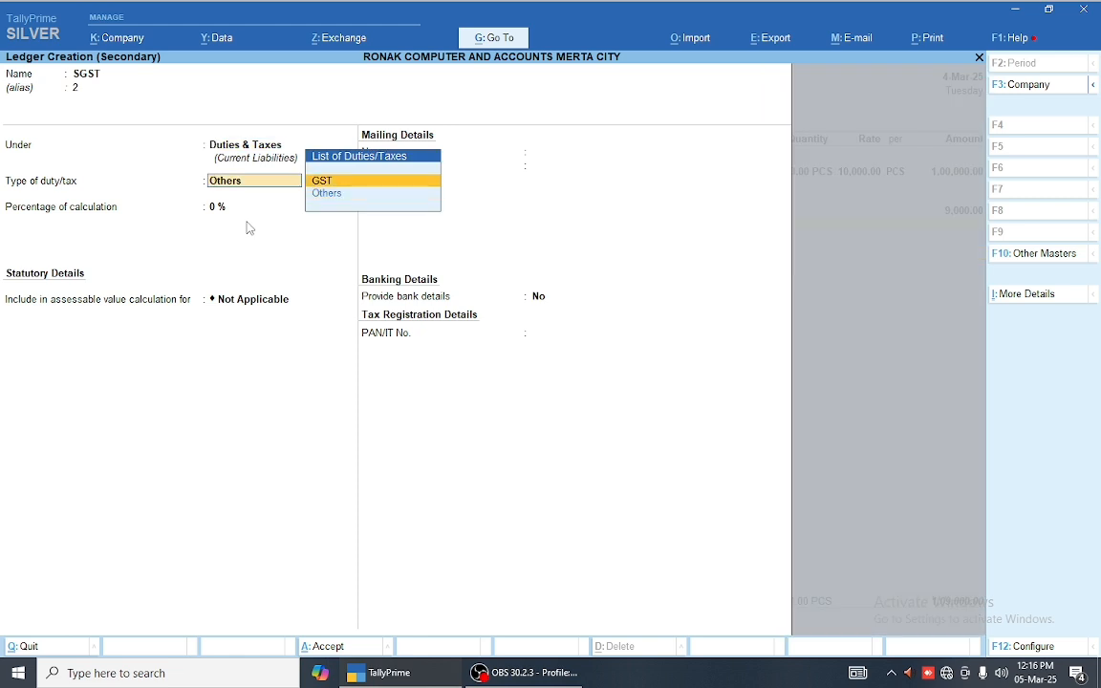
key("Return")
key("Down")
key("Down")
key("Return")
key("Return")
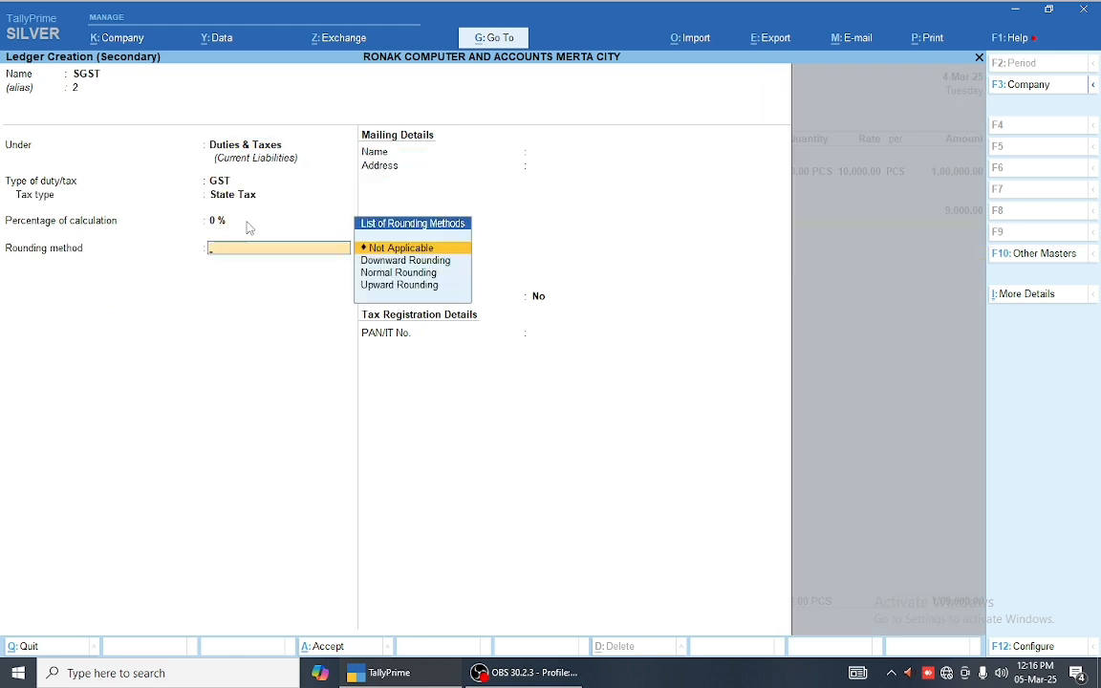
key("Return")
key("Return")
key("Return")
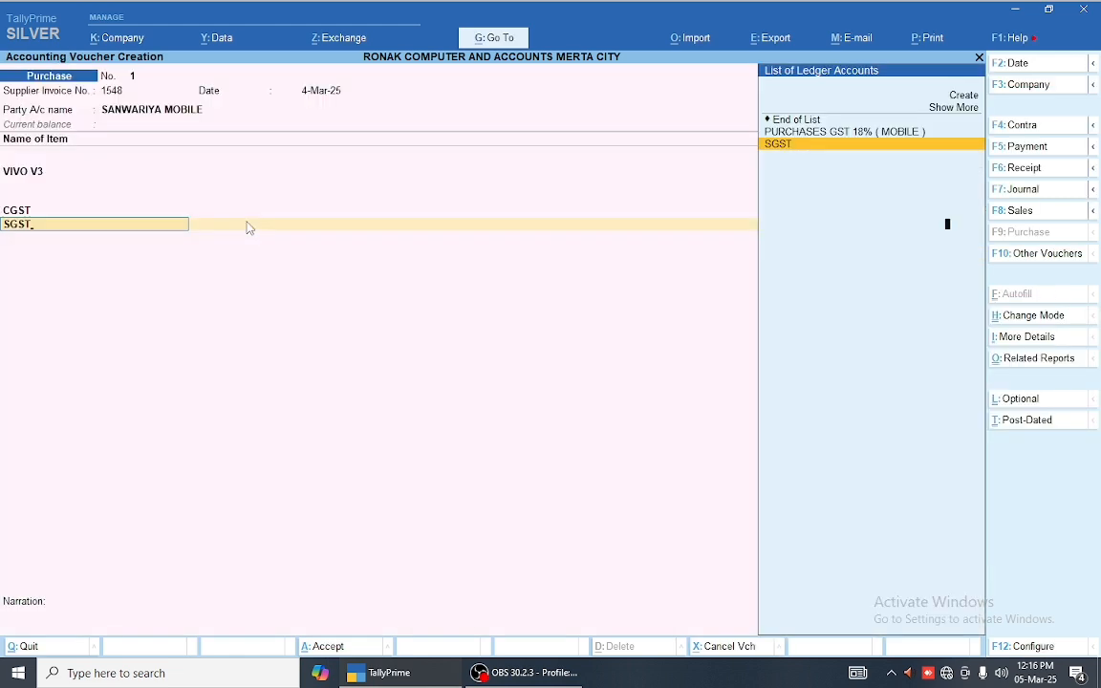
key("Return")
key("Return")
Step: Re-enter the VIVO V3 allocation and add CGST and SGST rows at 9,000.00 each
key("Up")
key("Up")
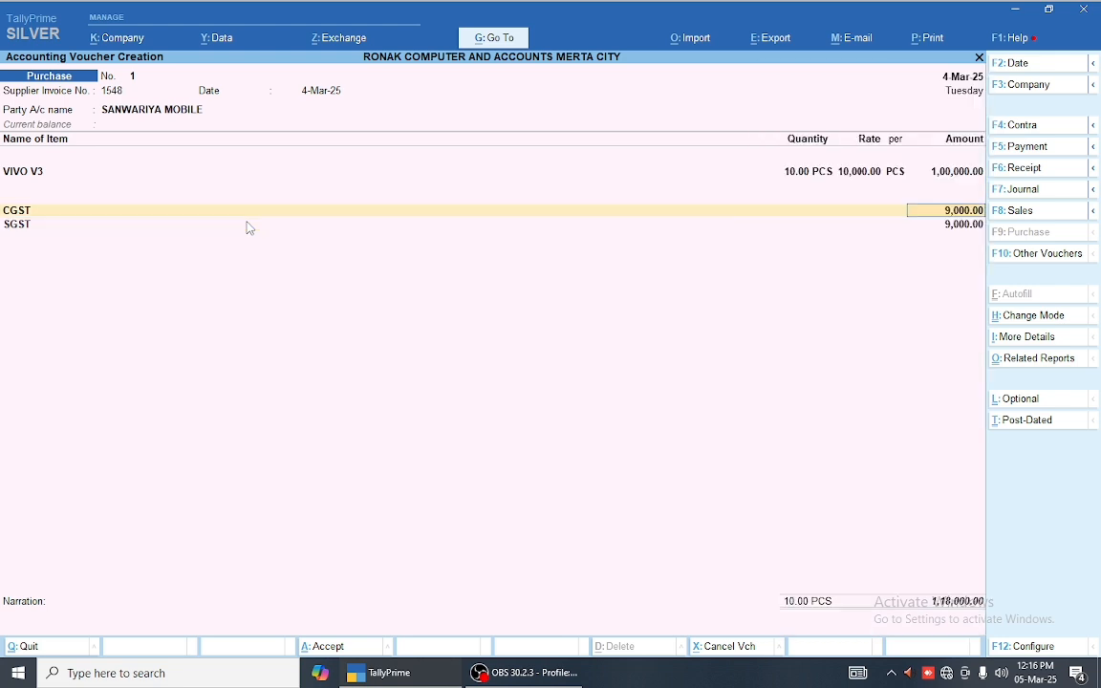
key("BackSpace")
type("1")
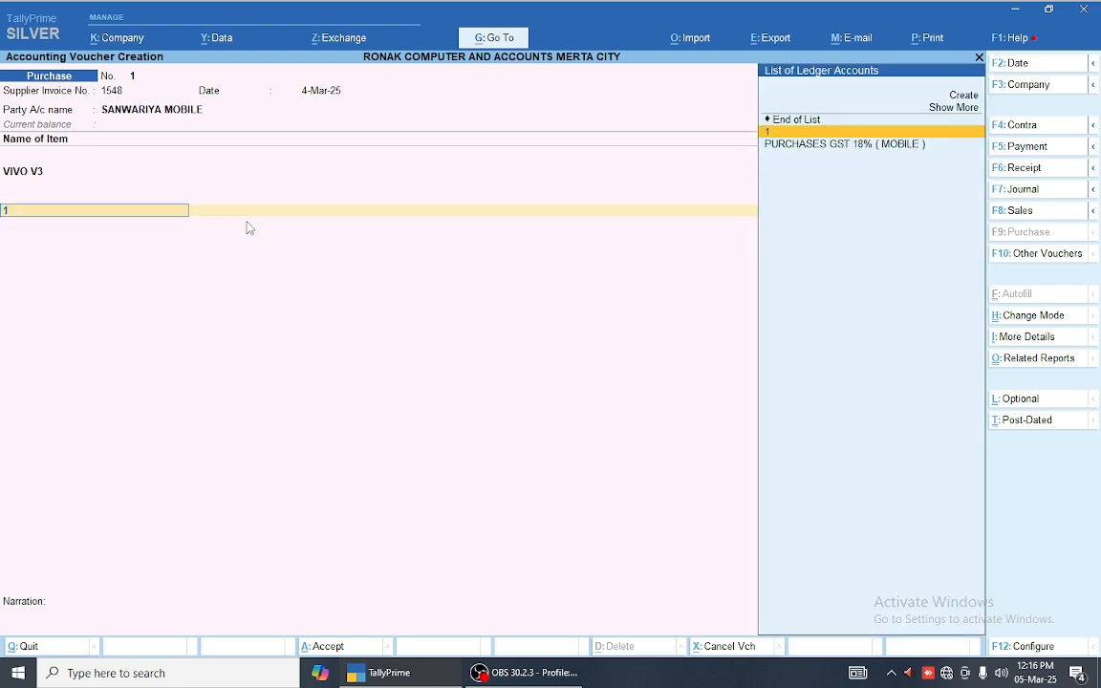
key("BackSpace")
key("BackSpace")
key("Return")
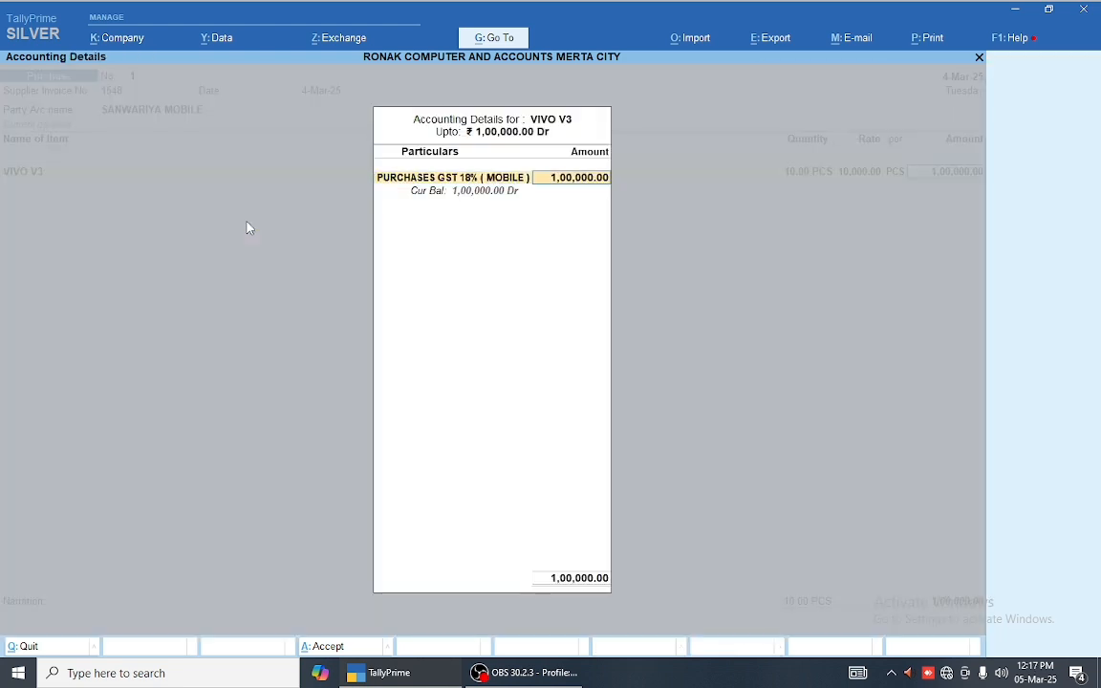
key("Return")
key("Return")
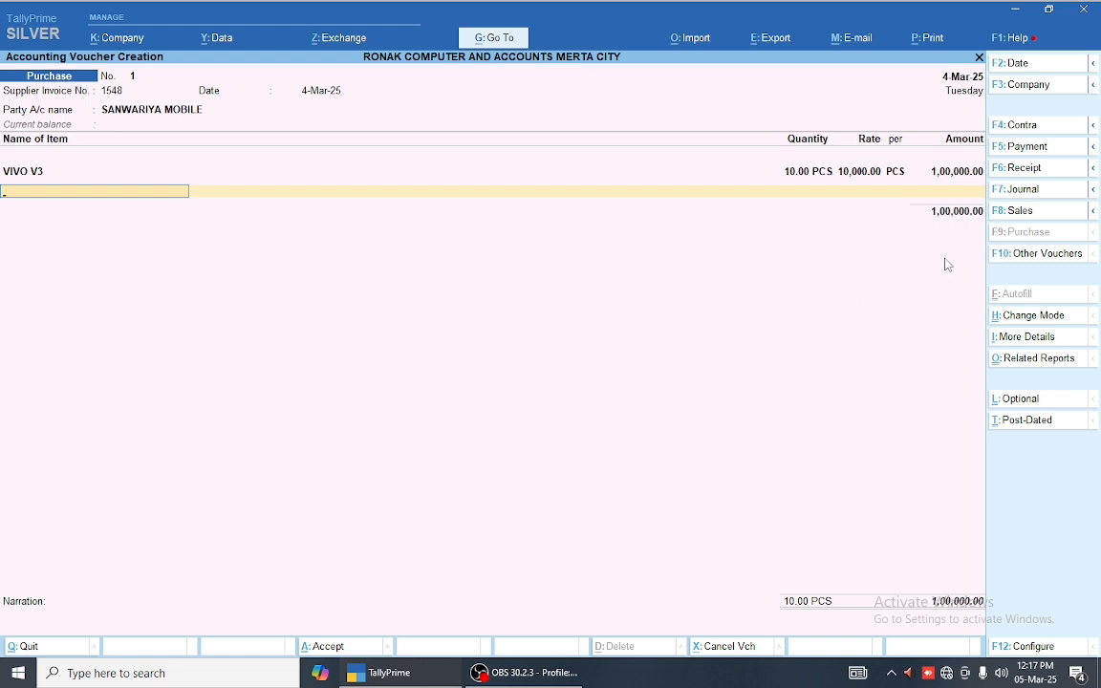
key("Return")
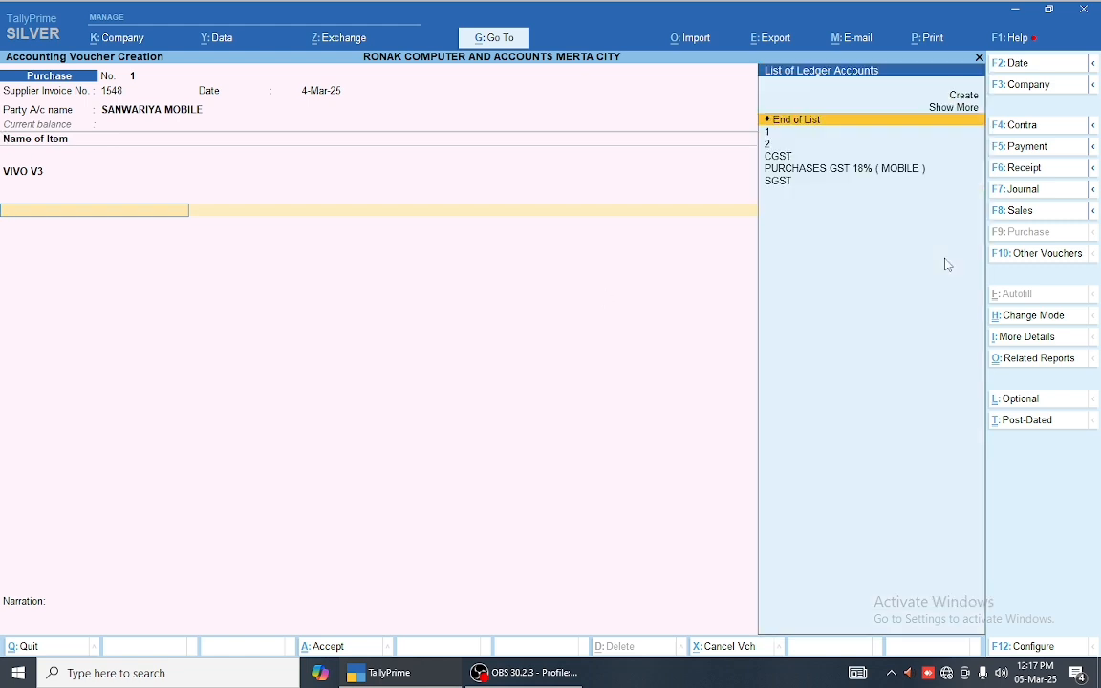
type("c")
key("Return")
key("Return")
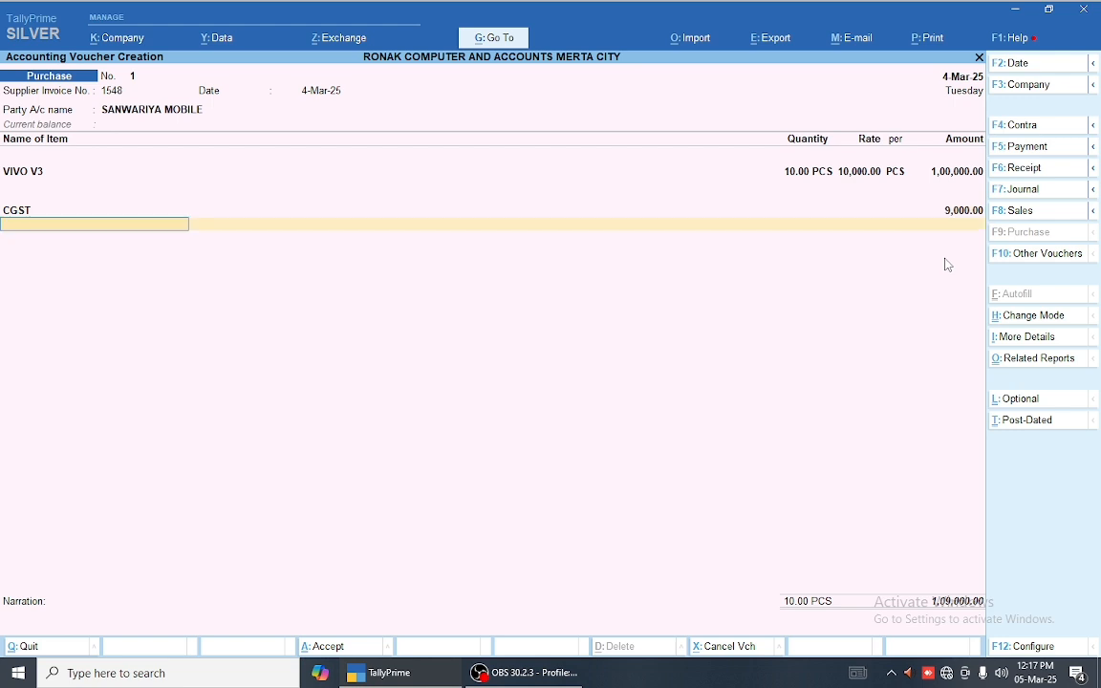
type("s")
key("Return")
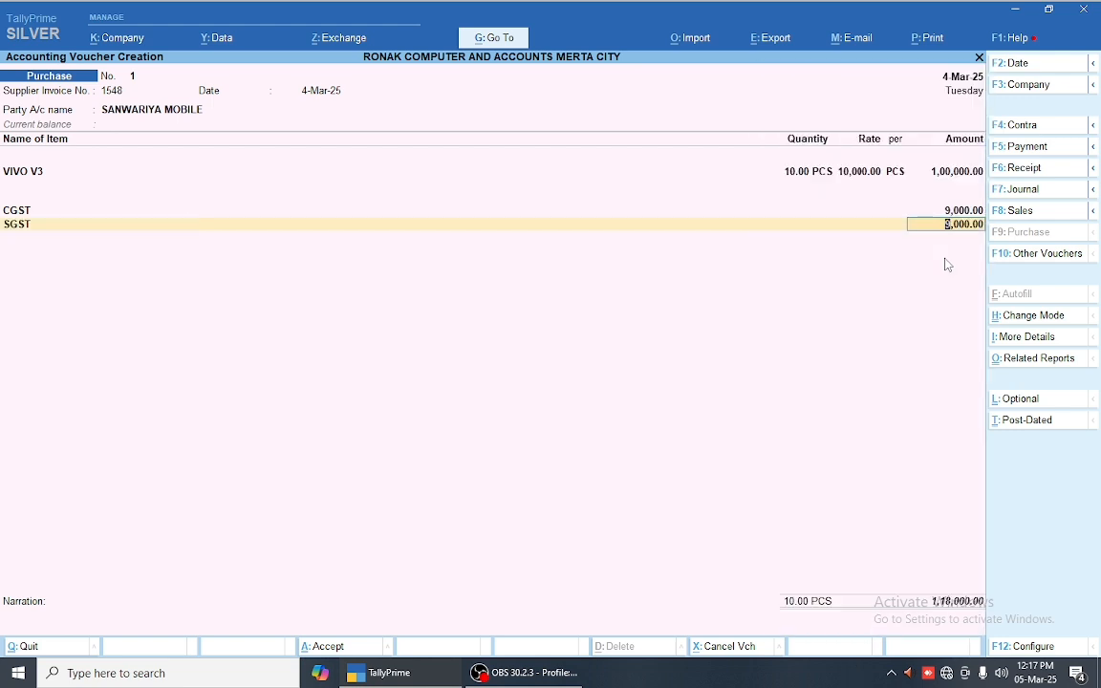
key("Return")
Step: Change VIVO V3's amount to 1,00,000.55 so CGST and SGST become 9,000.05 each
key("BackSpace")
key("BackSpace")
key("BackSpace")
key("BackSpace")
key("BackSpace")
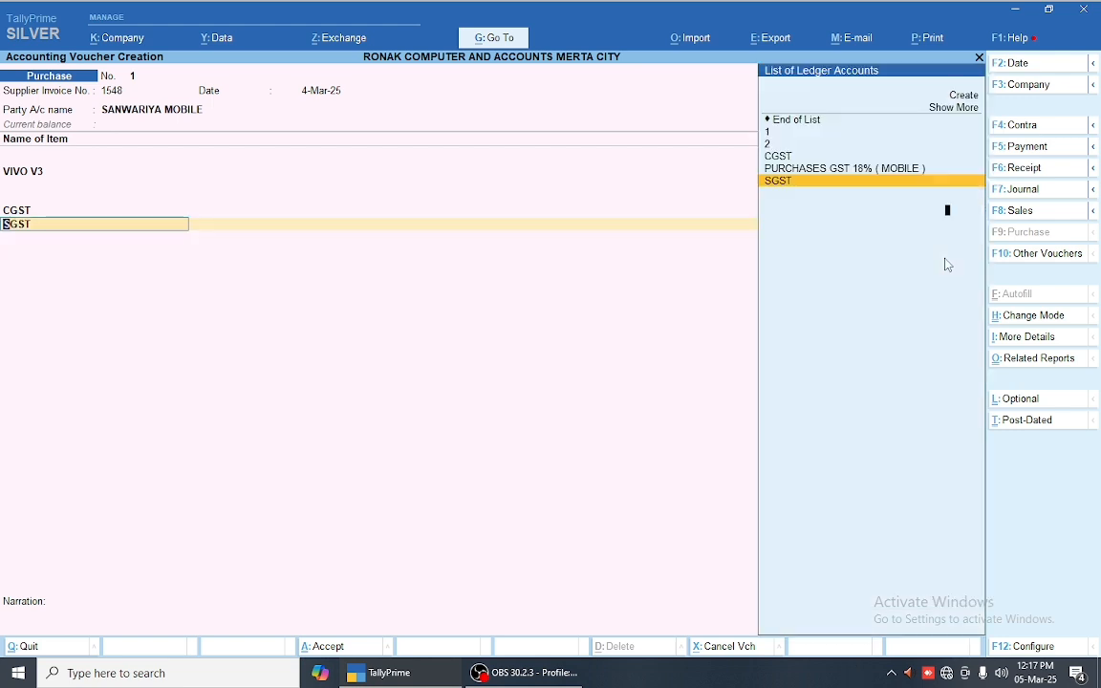
key("End")
key("BackSpace")
key("BackSpace")
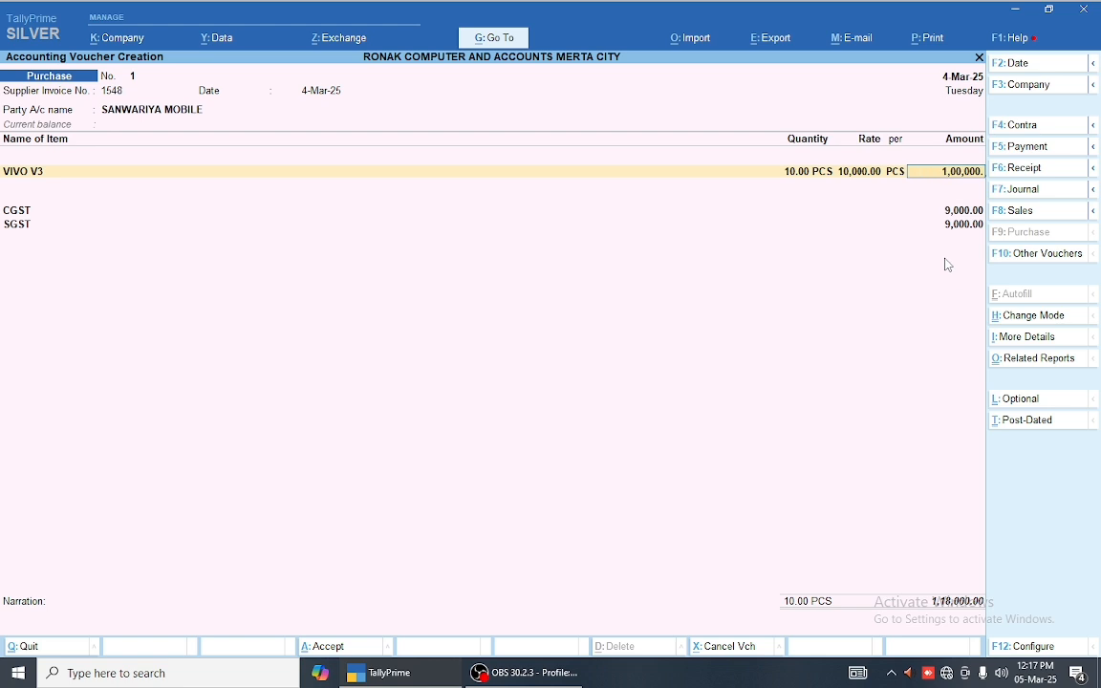
type("55")
key("Return")
key("Return")
key("Return")
key("Return")
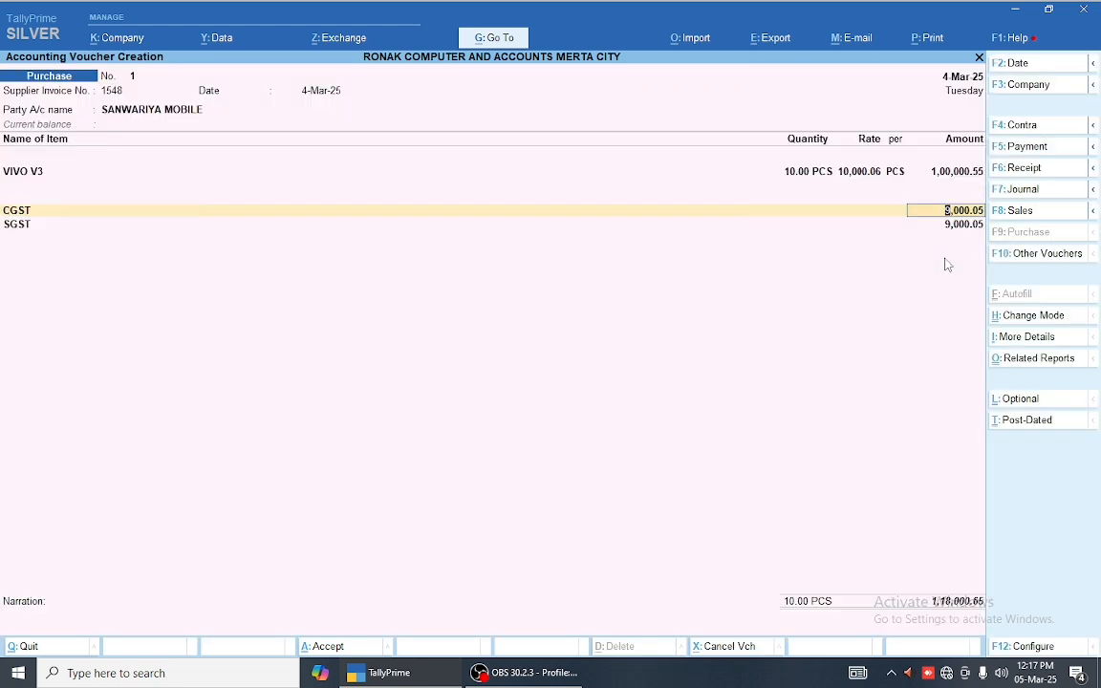
key("Return")
key("Return")
key("Return")
key("Return")
key("BackSpace")
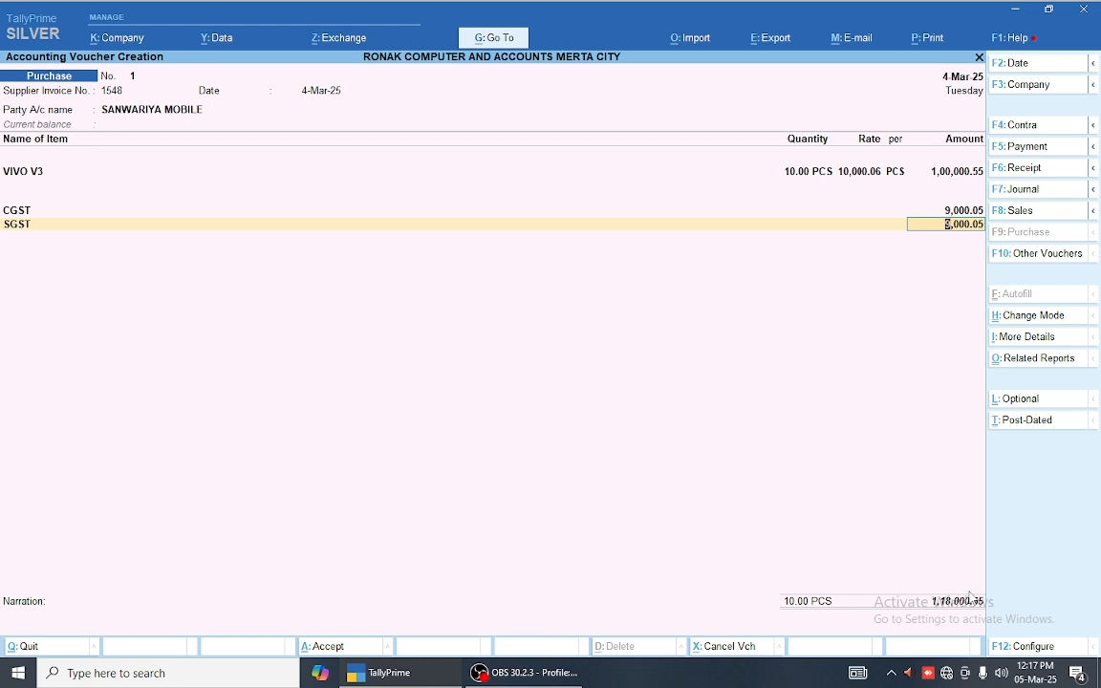
key("Return")
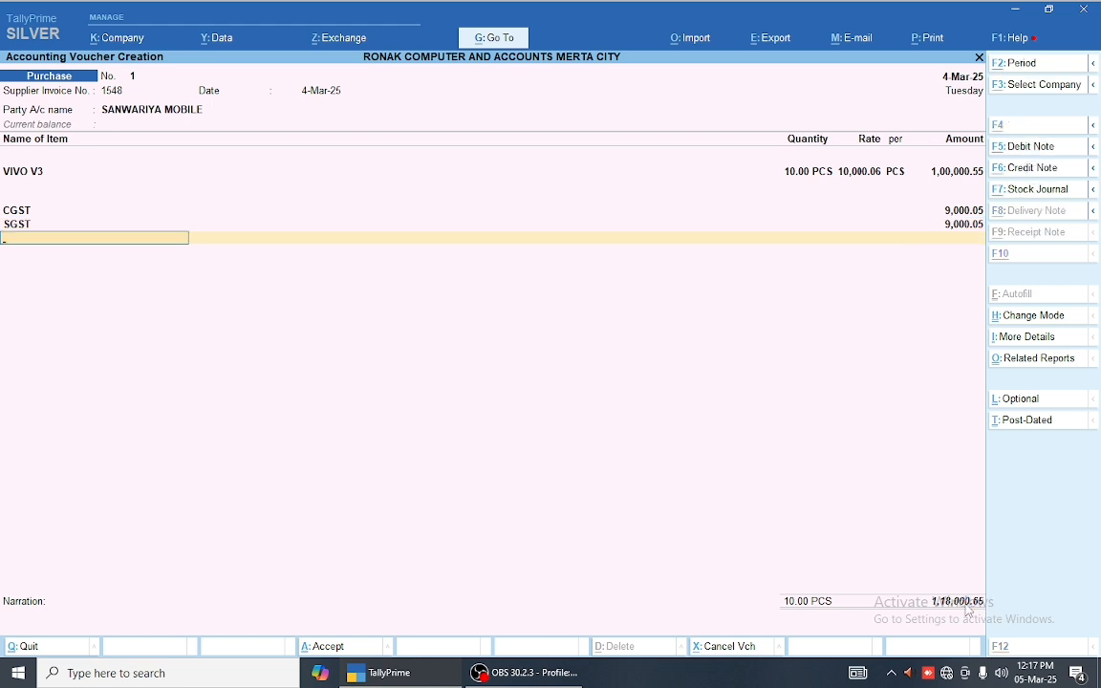
Step: Create an R/OFF ledger with alias 5 under Indirect Incomes
key("alt+c")
type("R/OFF")
key("Return")
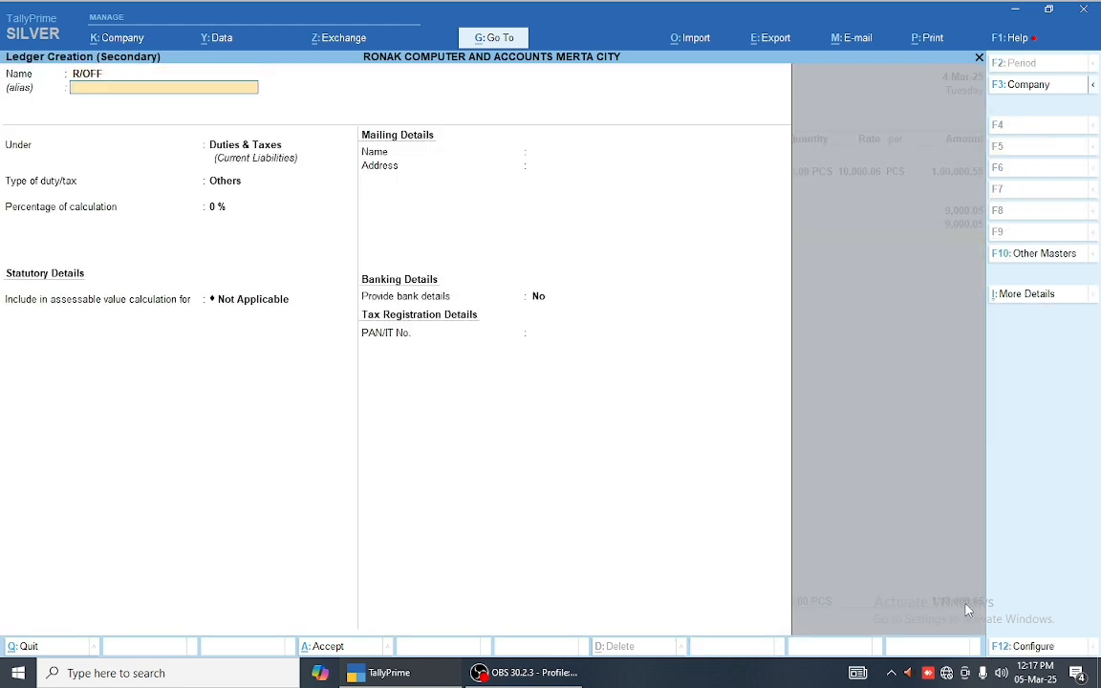
key("Return")
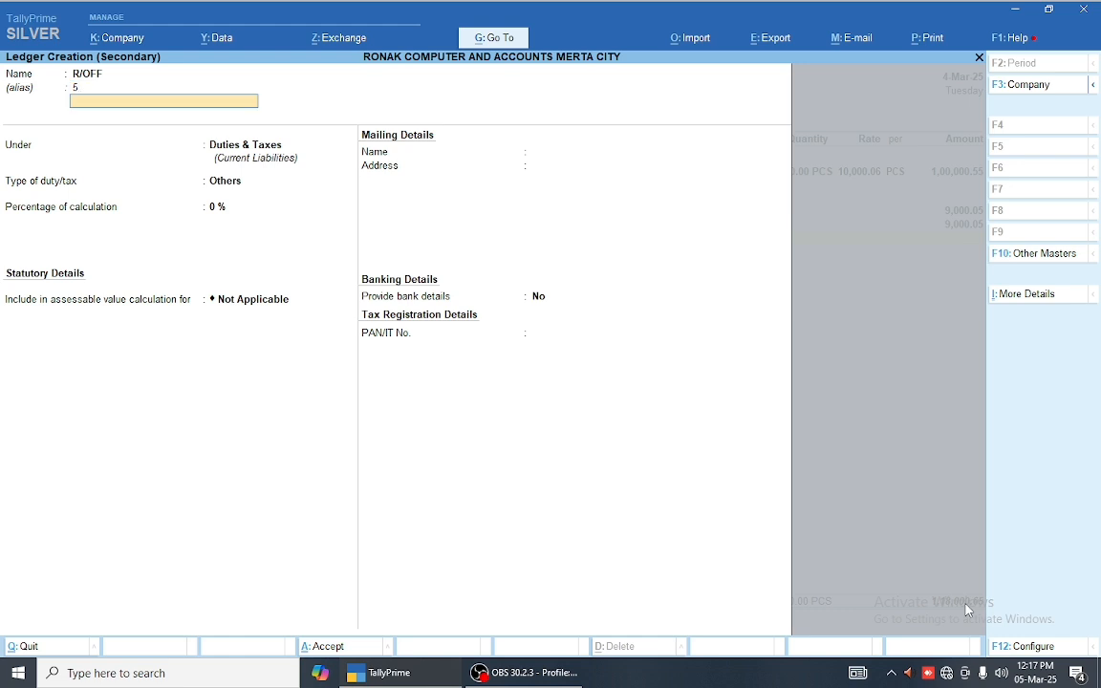
key("Return")
type("IND")
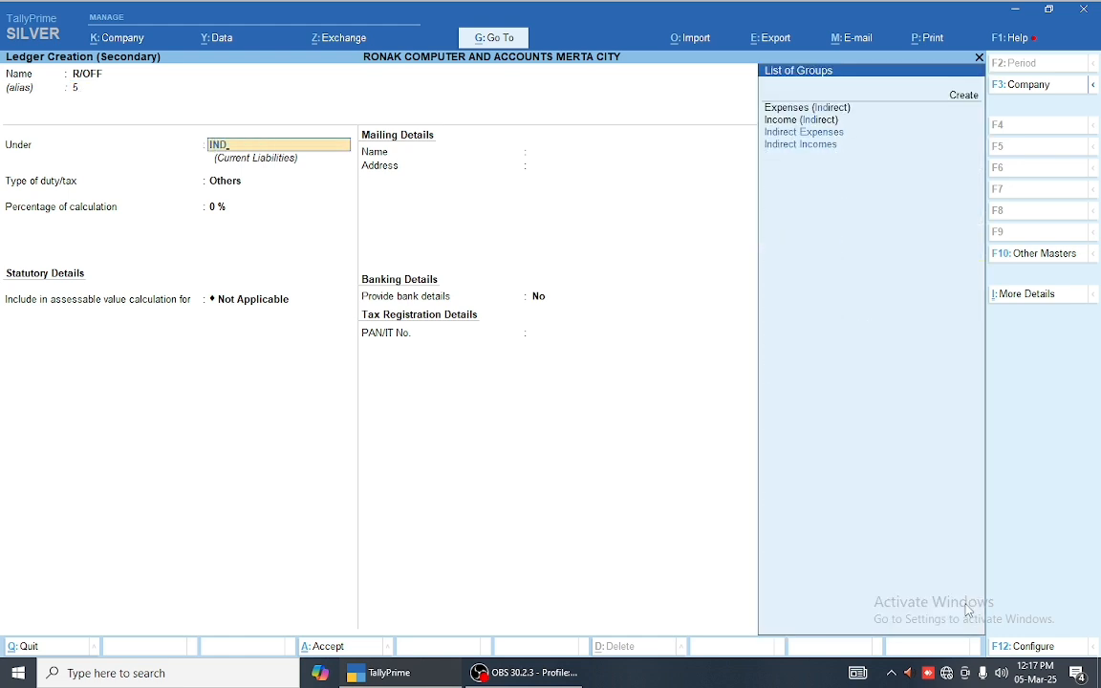
key("Down")
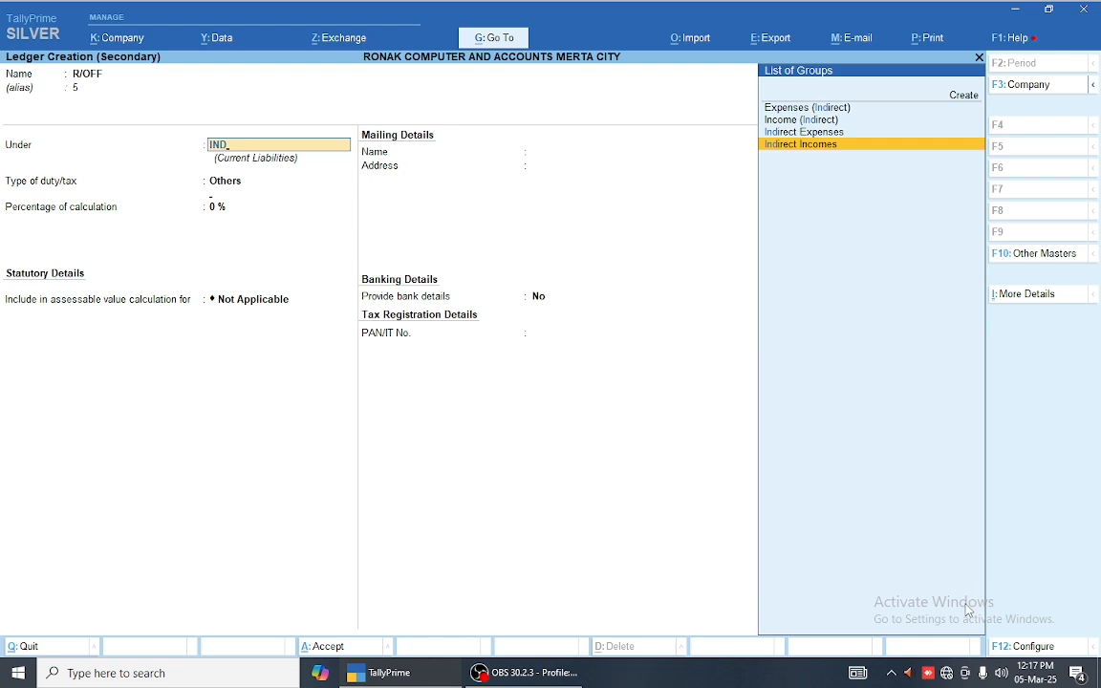
key("Return")
Step: Make R/OFF an Invoice Rounding ledger with Normal Rounding, limit 1, post 0.35, and save voucher 1
key("Down")
key("Down")
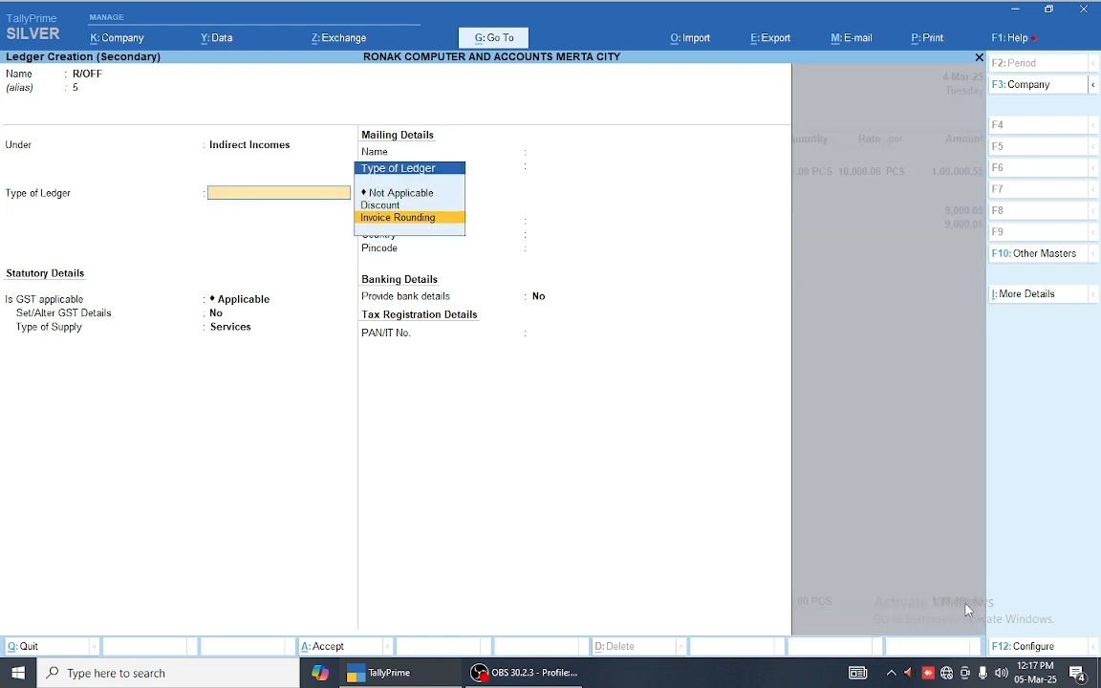
key("Return")
key("Return")
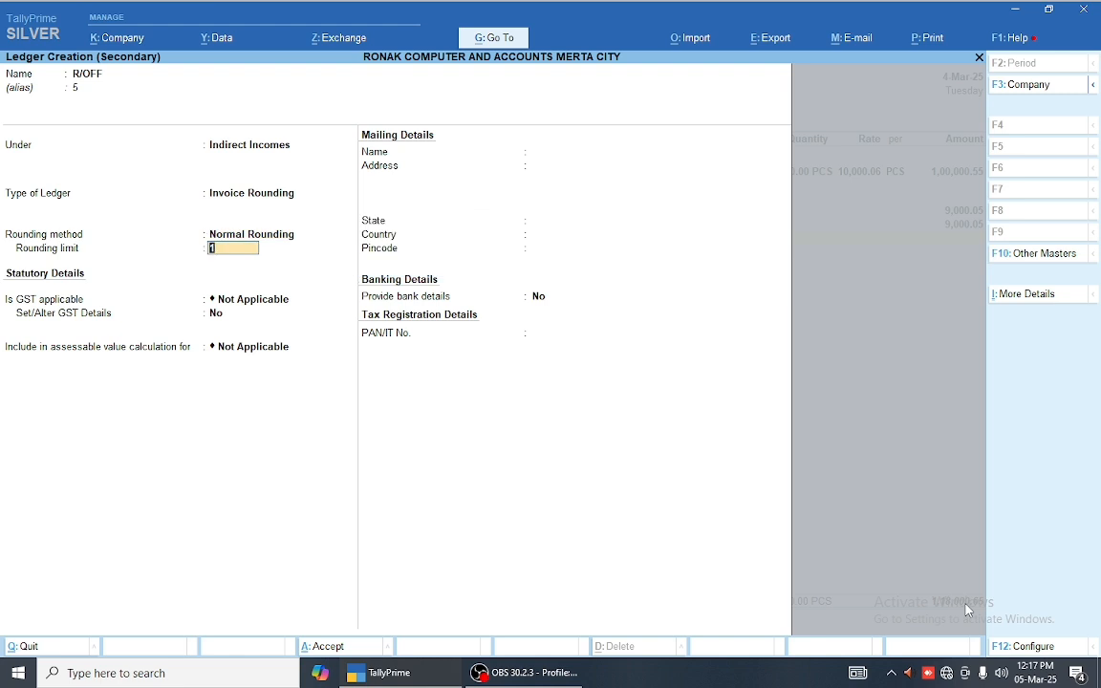
key("Return")
key("Return")
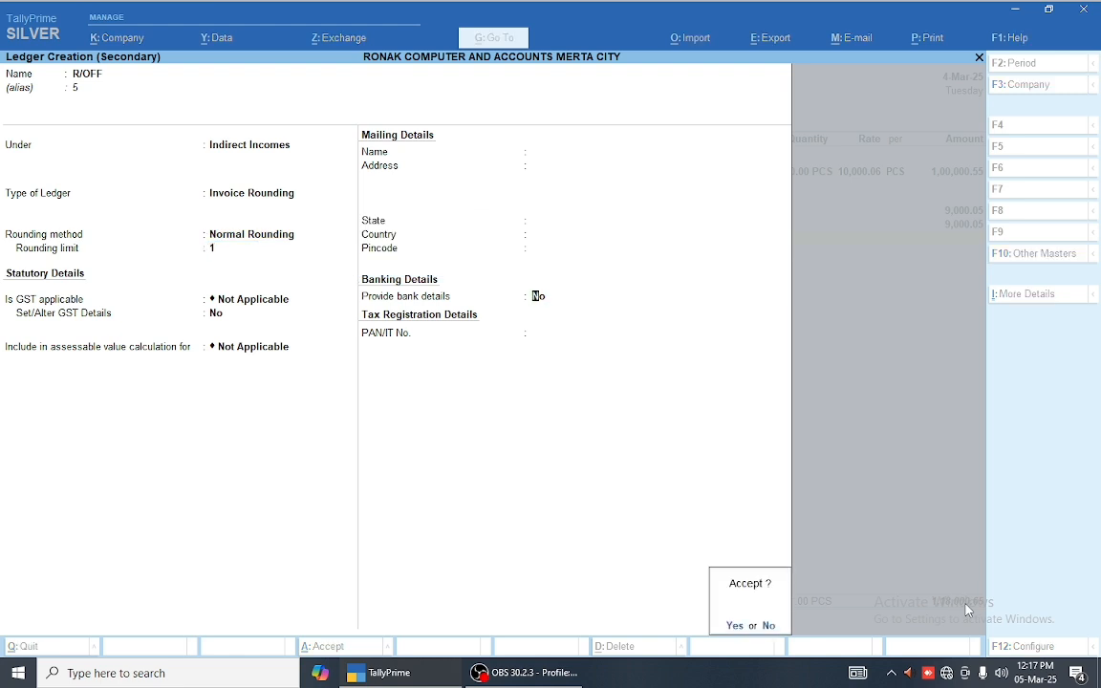
key("Return")
key("Return")
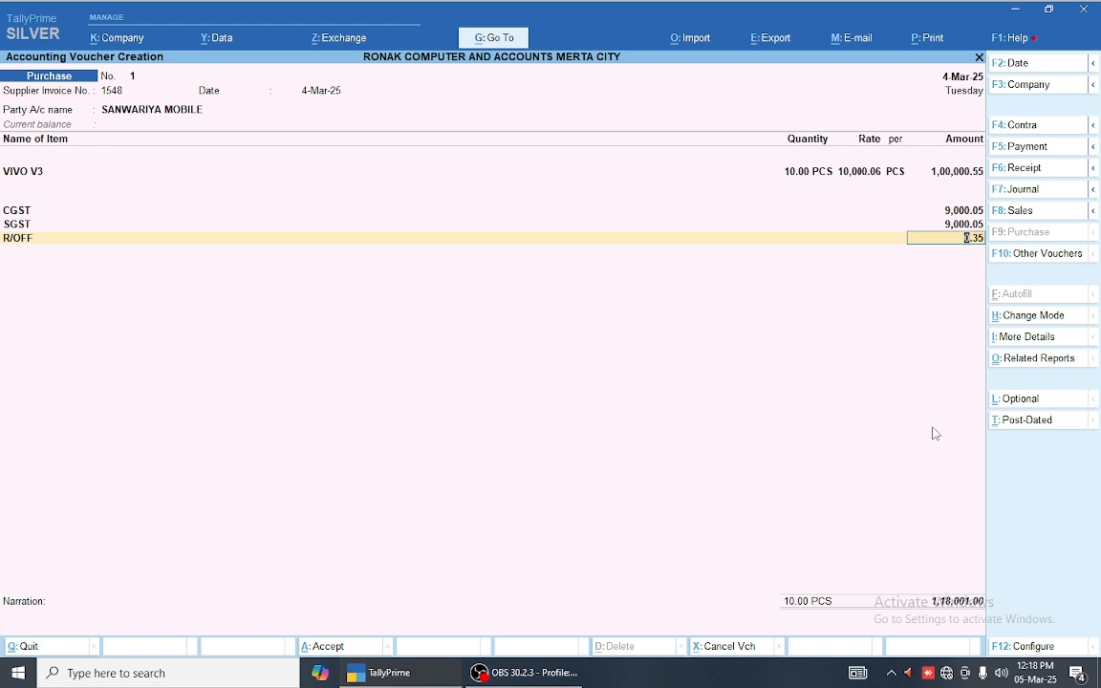
key("Return")
key("Return")
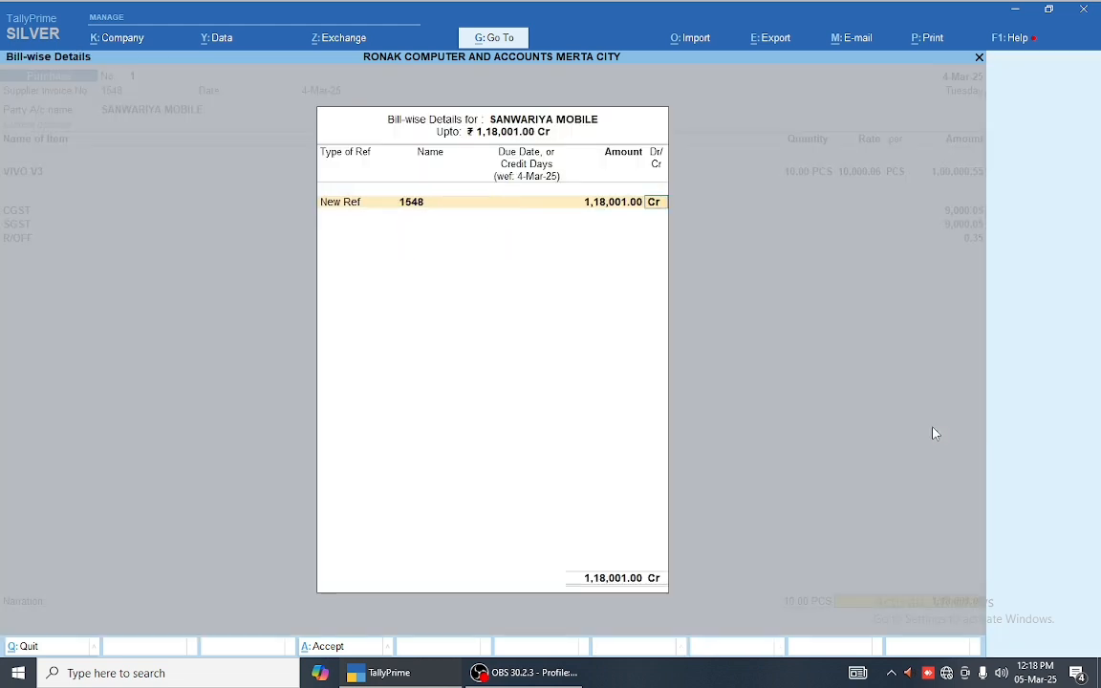
key("Return")
key("Return")
key("Return")
key("Return")
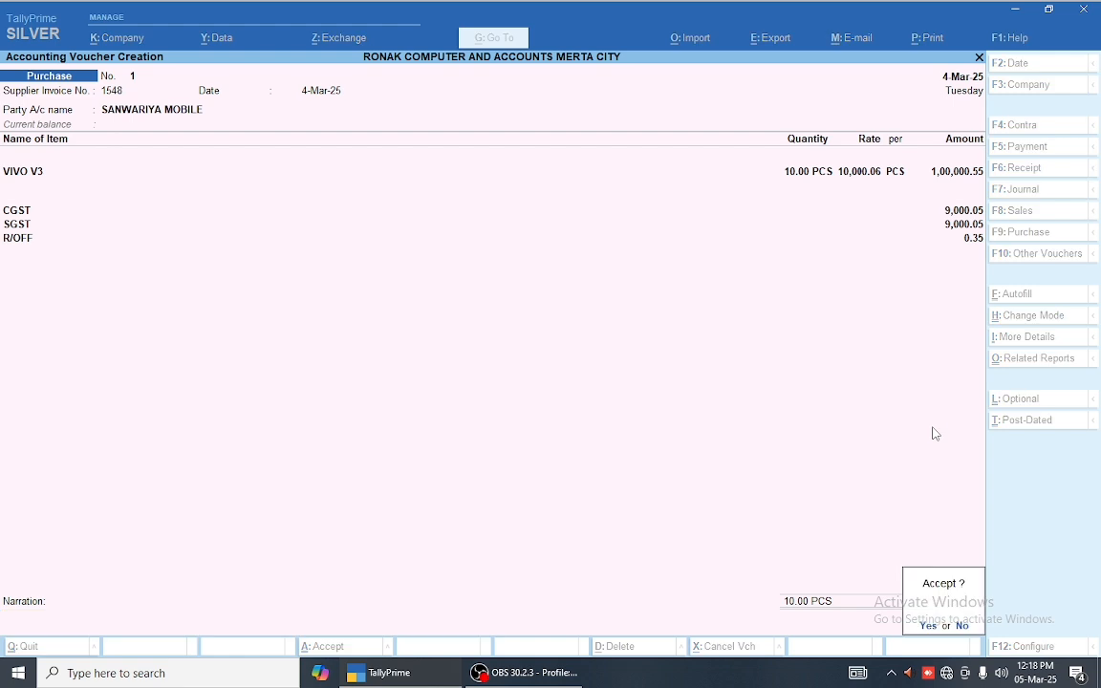
key("Return")
type("255")
Step: Accept the supplier invoice details and create a new supplier ledger under Sundry Creditors
key("Return")
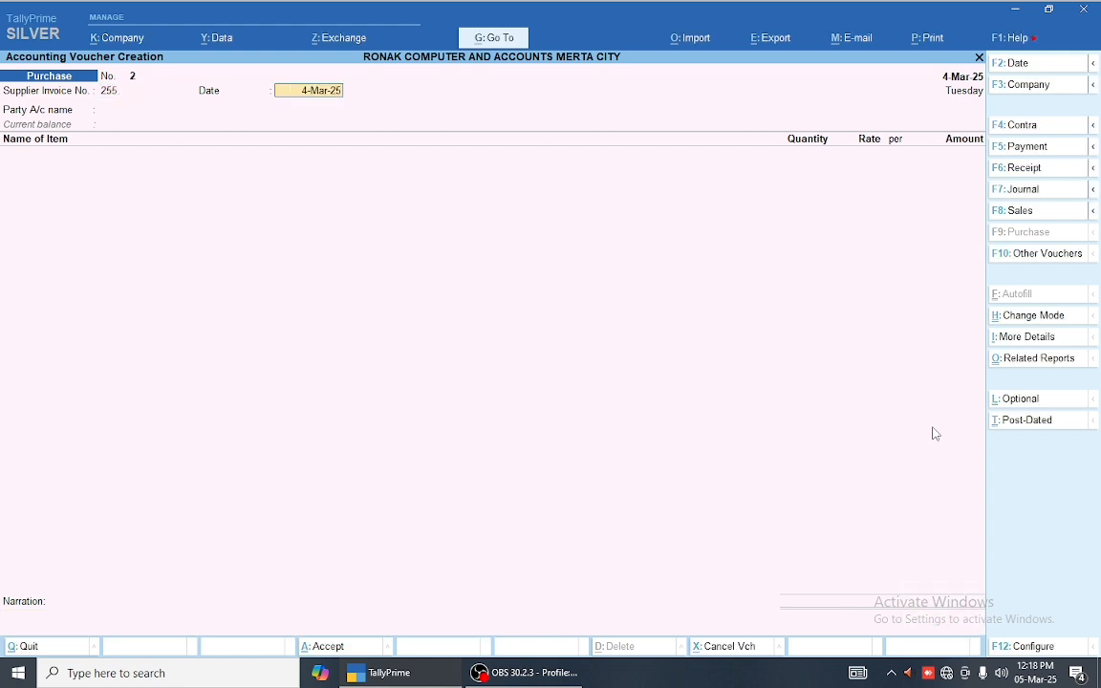
key("Return")
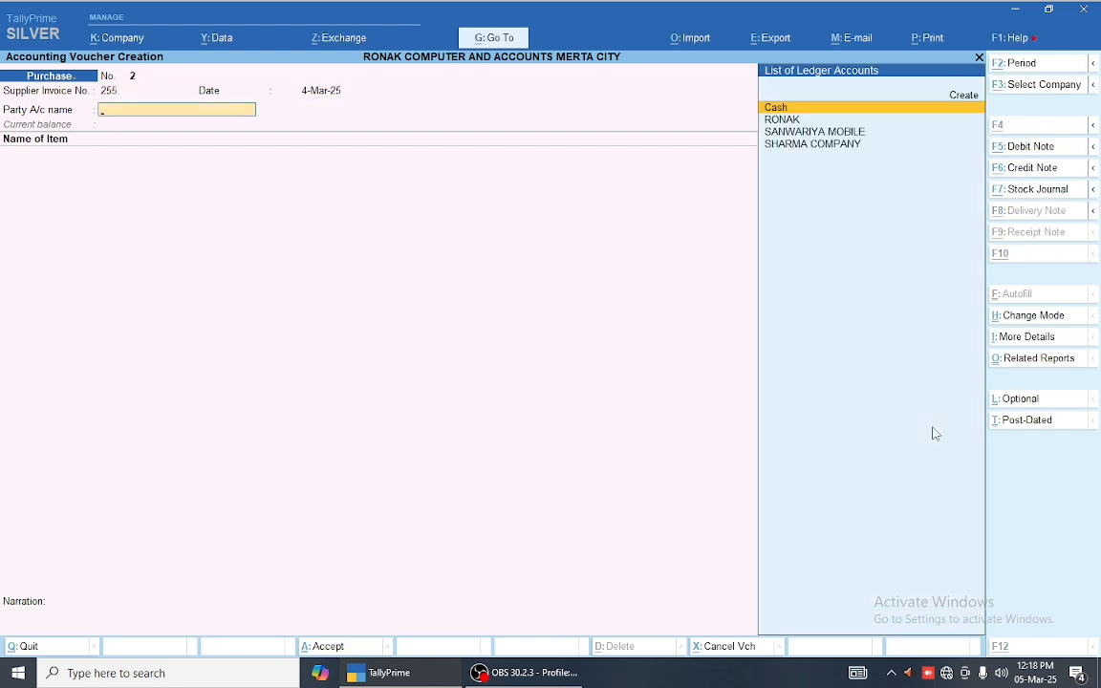
key("alt+c")
type("MA")
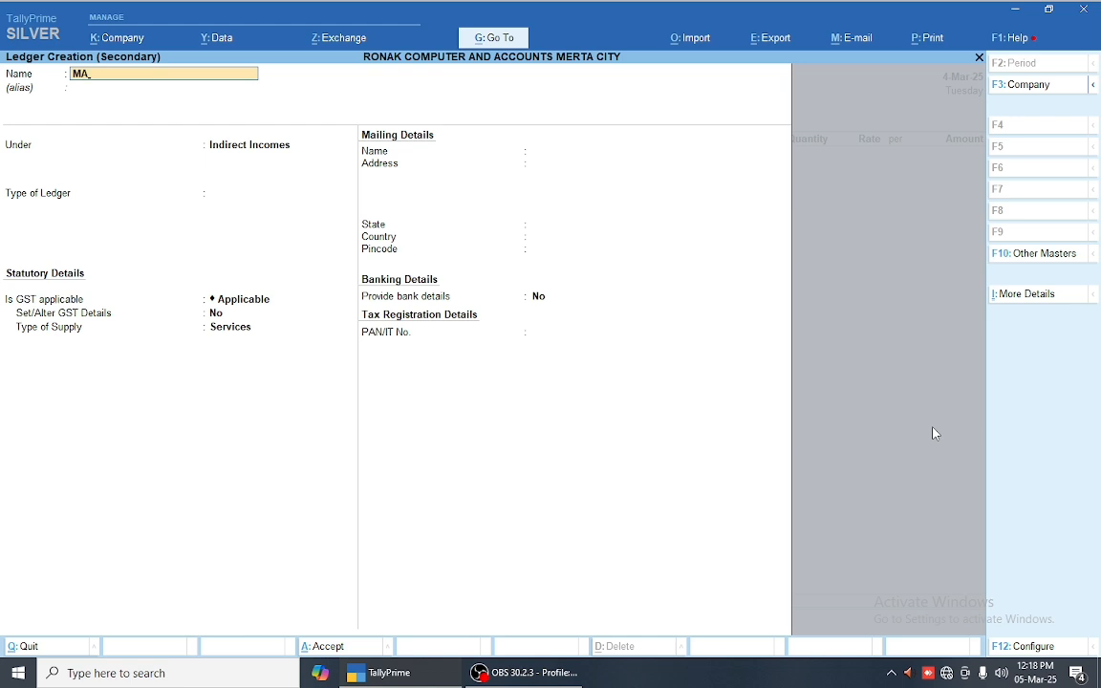
type("NVVER")
key("Return")
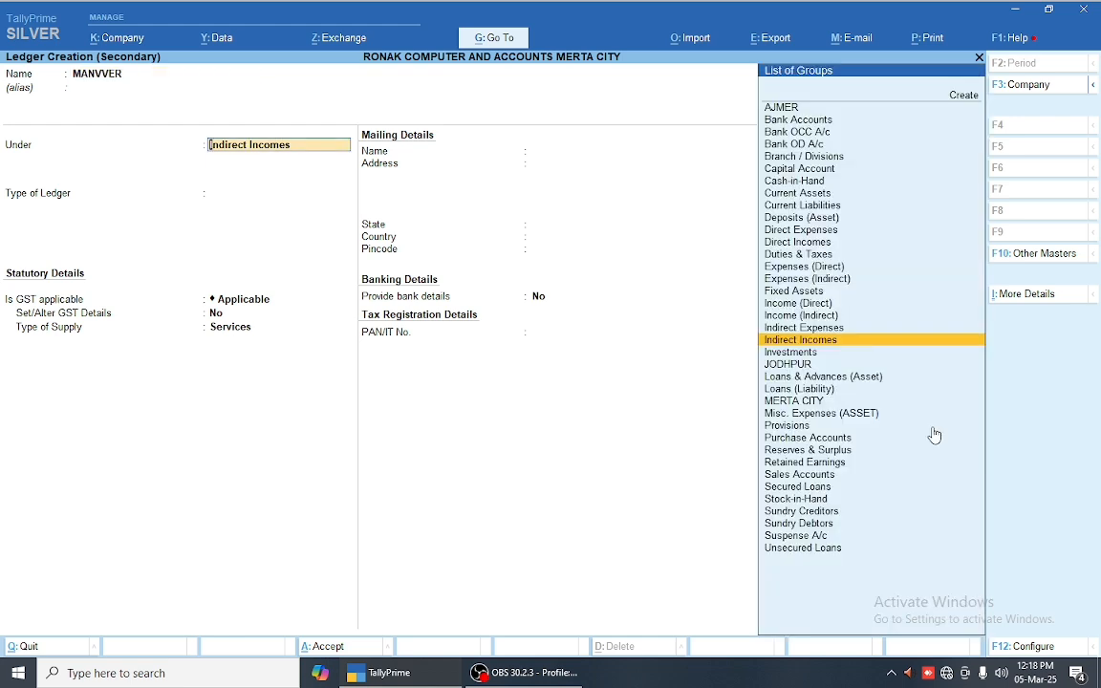
type("SUN")
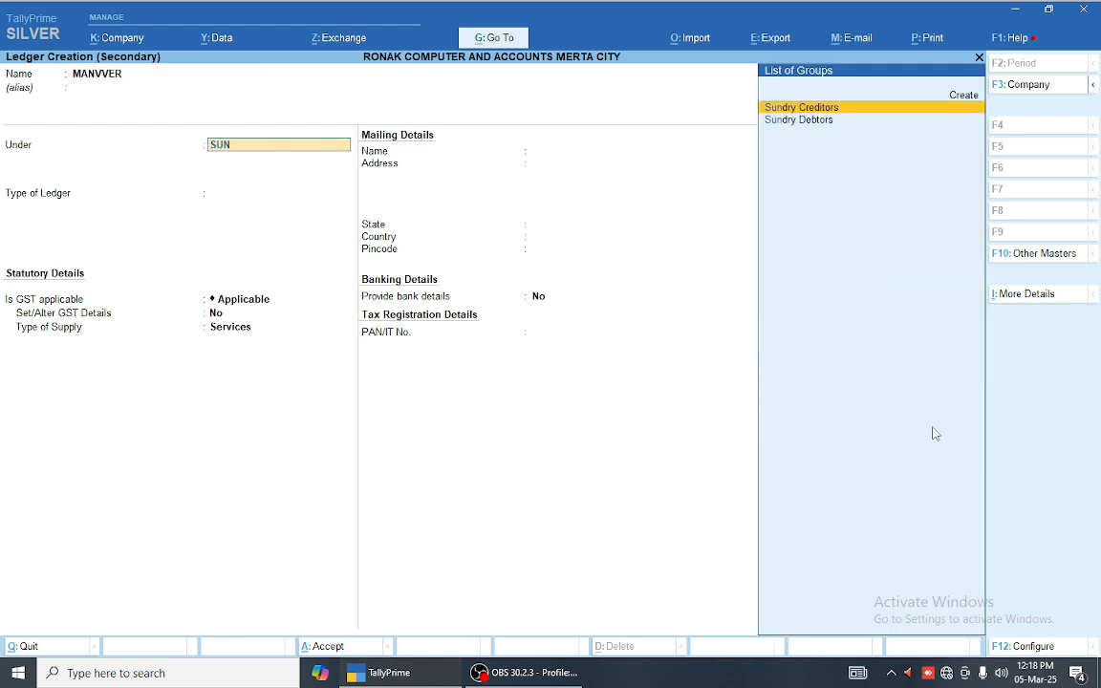
key("Return")
key("Return")
key("Return")
key("Return")
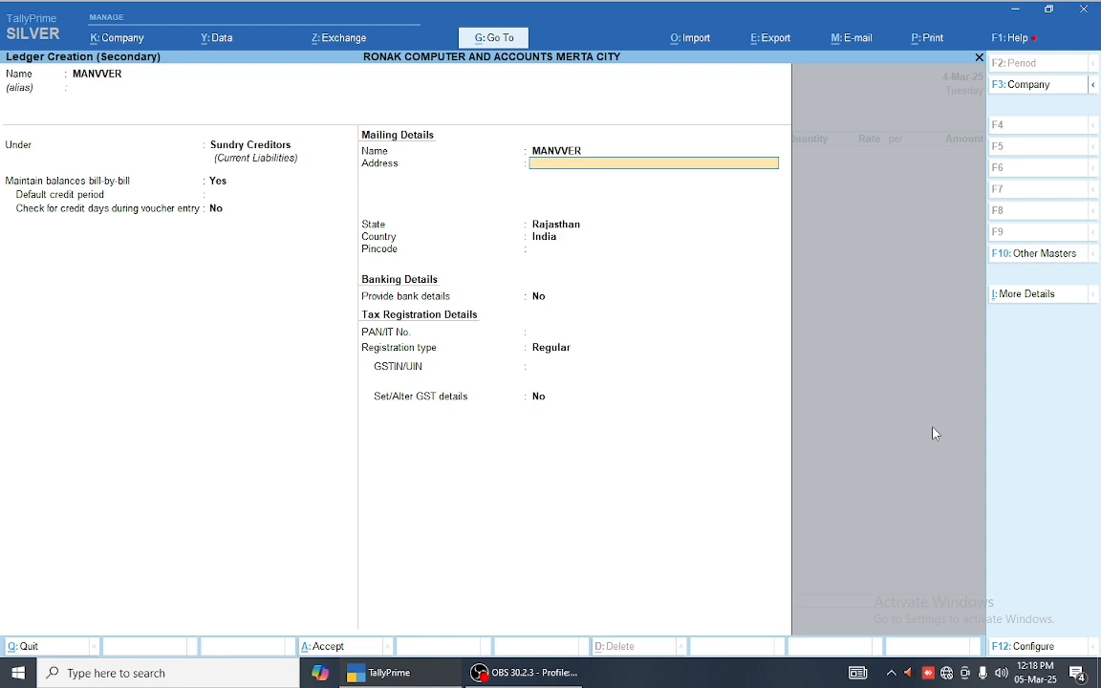
Step: Give the supplier address AJMER, state Delhi, Regular registration, and accept the party details
type("AJMER")
key("Return")
key("Return")
key("Return")
key("Return")
key("Return")
key("Return")
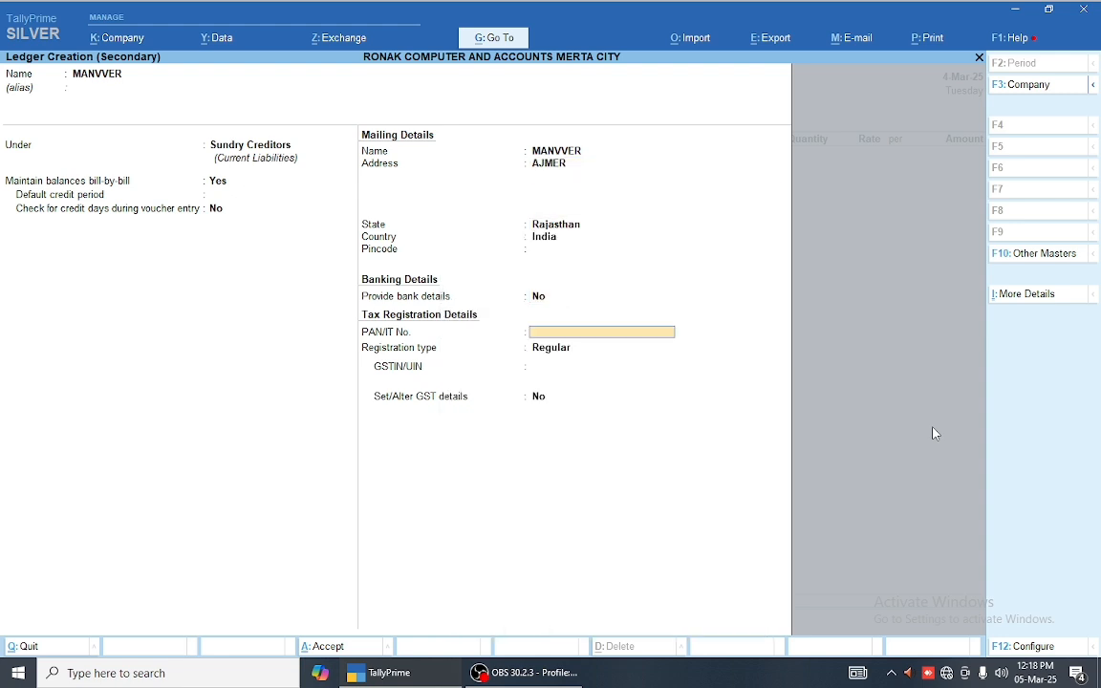
key("Return")
key("BackSpace")
key("BackSpace")
key("BackSpace")
key("BackSpace")
key("BackSpace")
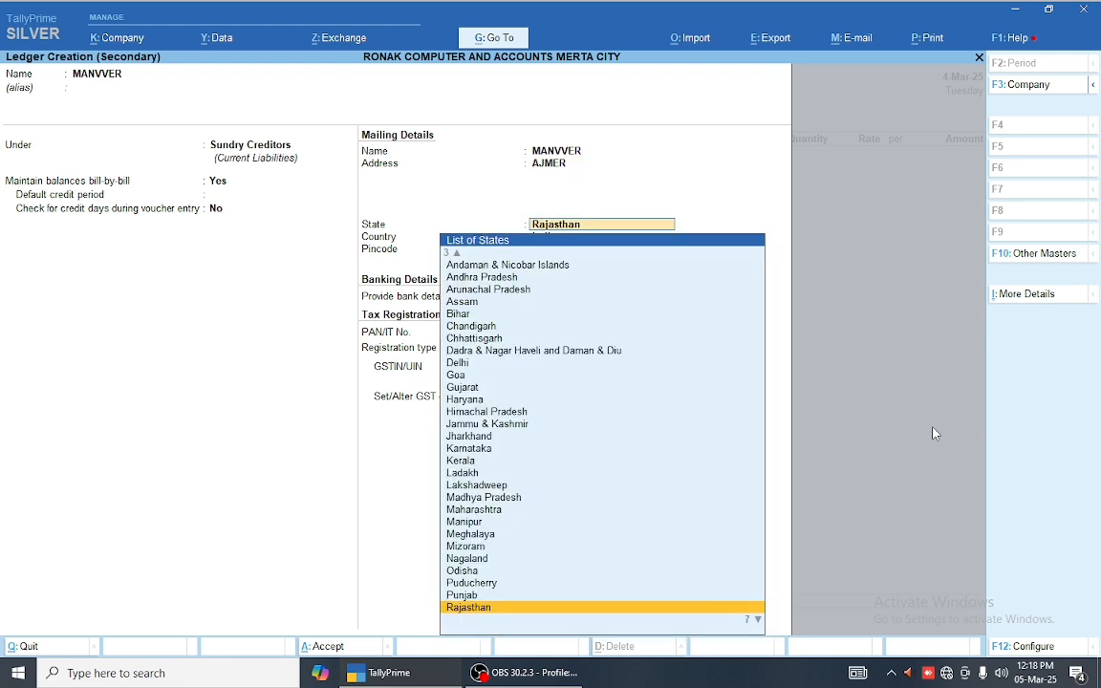
type("del")
key("Return")
key("Return")
key("Return")
key("Return")
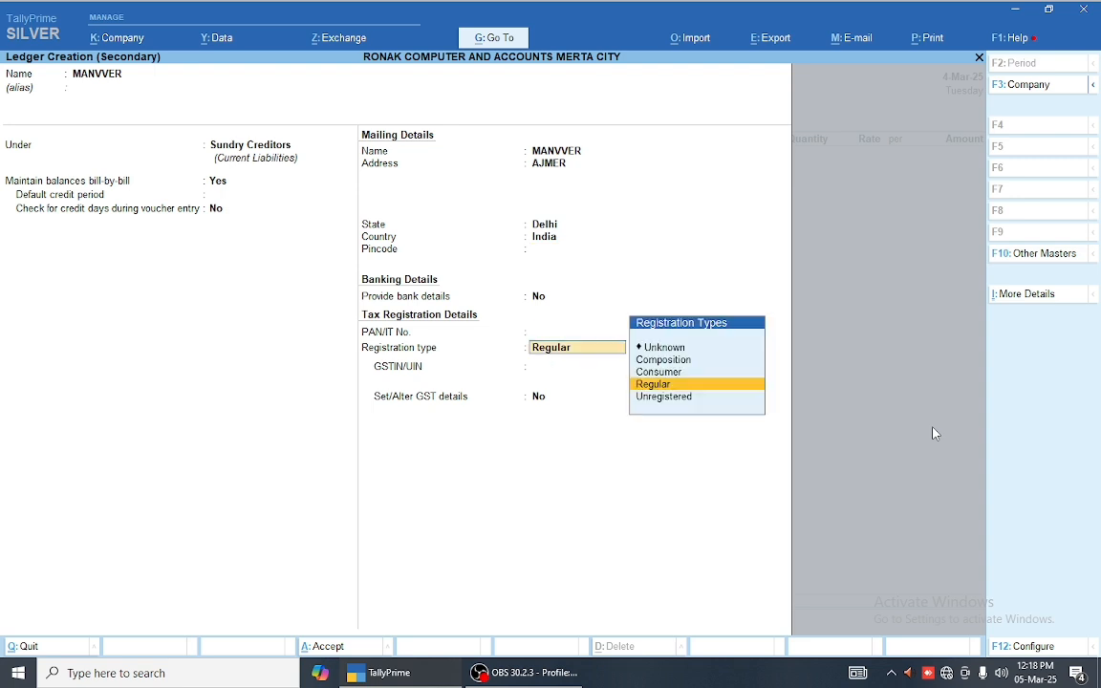
key("Return")
key("Return")
key("Return")
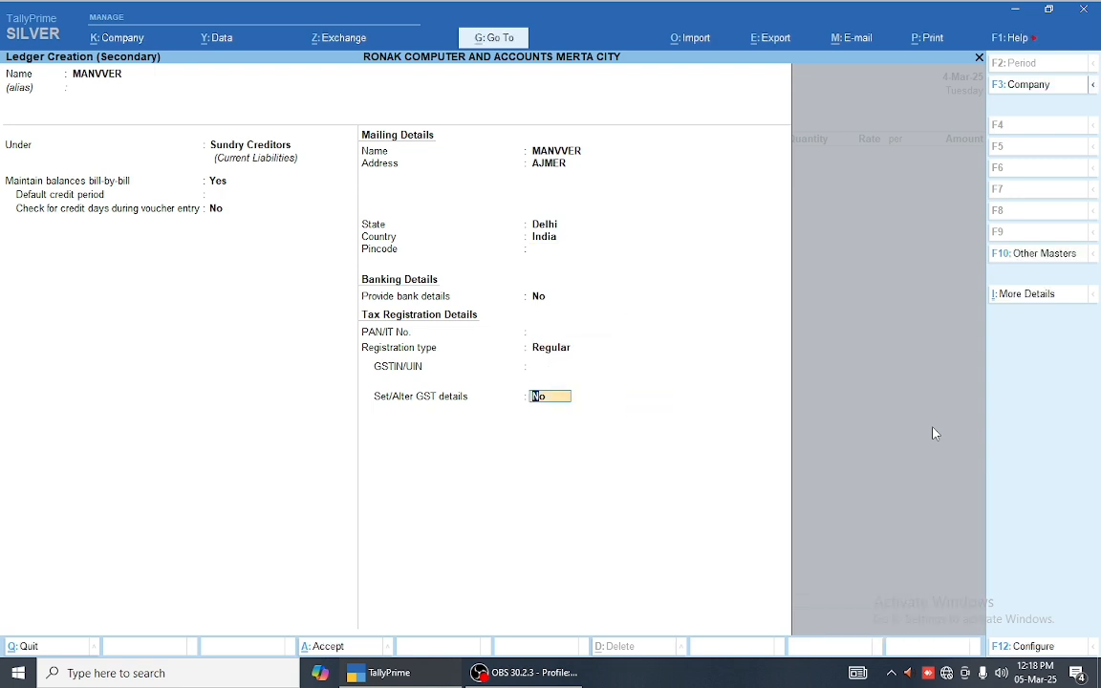
key("Return")
key("Return")
key("Return")
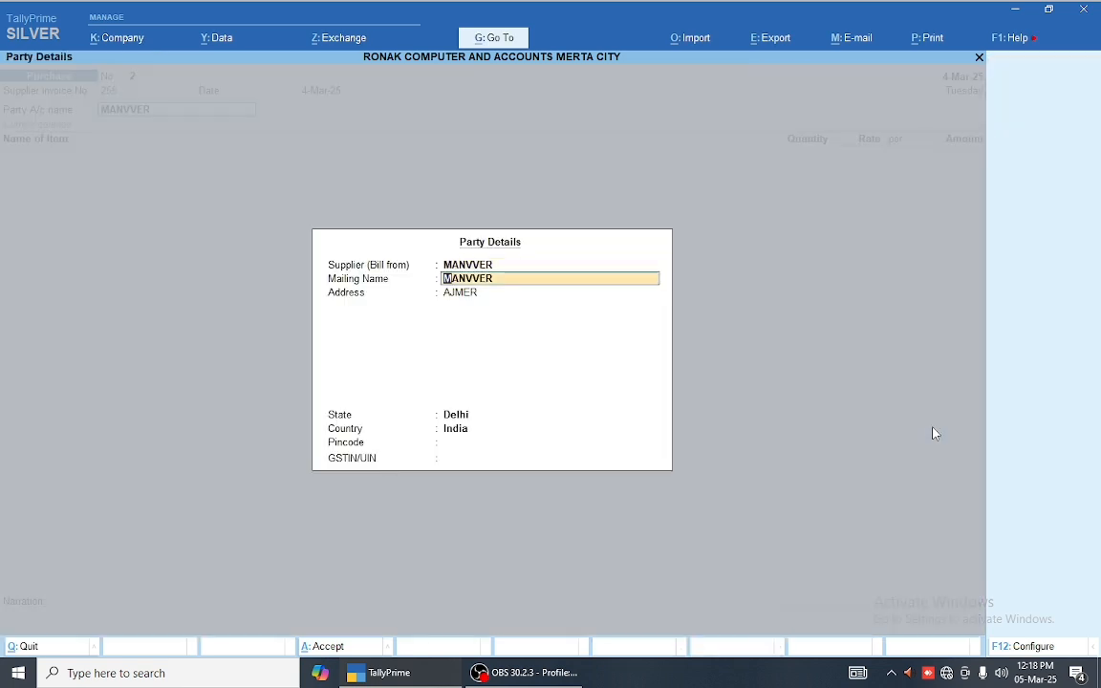
key("ctrl+a")
Step: Start creating a new stock item named FSP 64MM
key("Down")
key("Down")
key("Down")
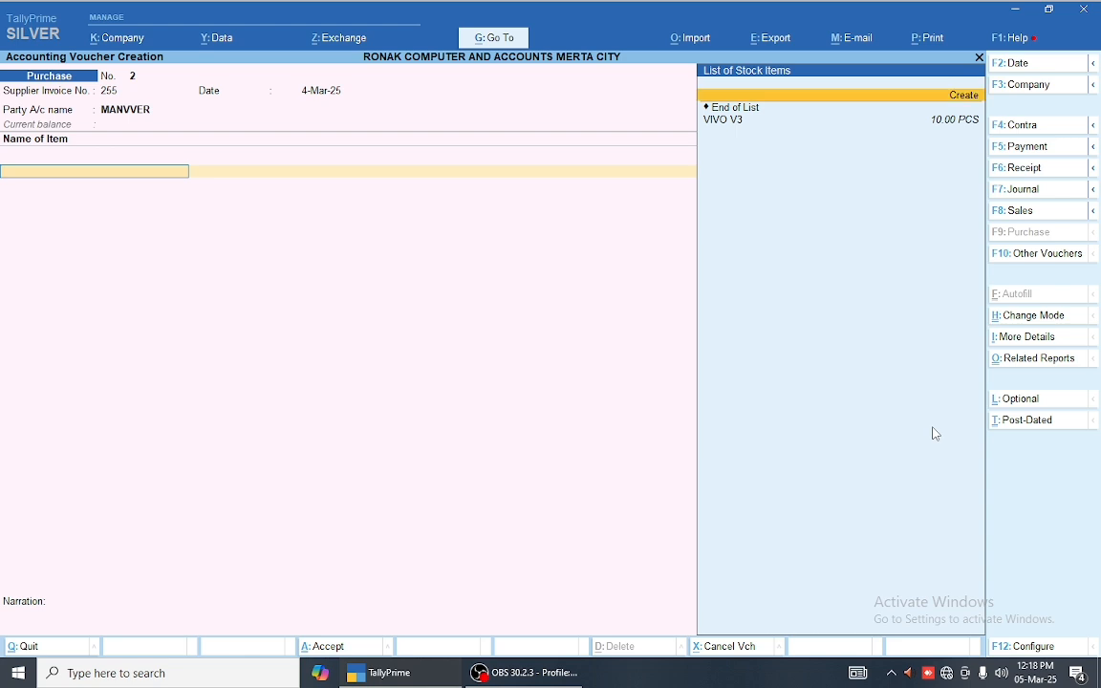
key("alt+c")
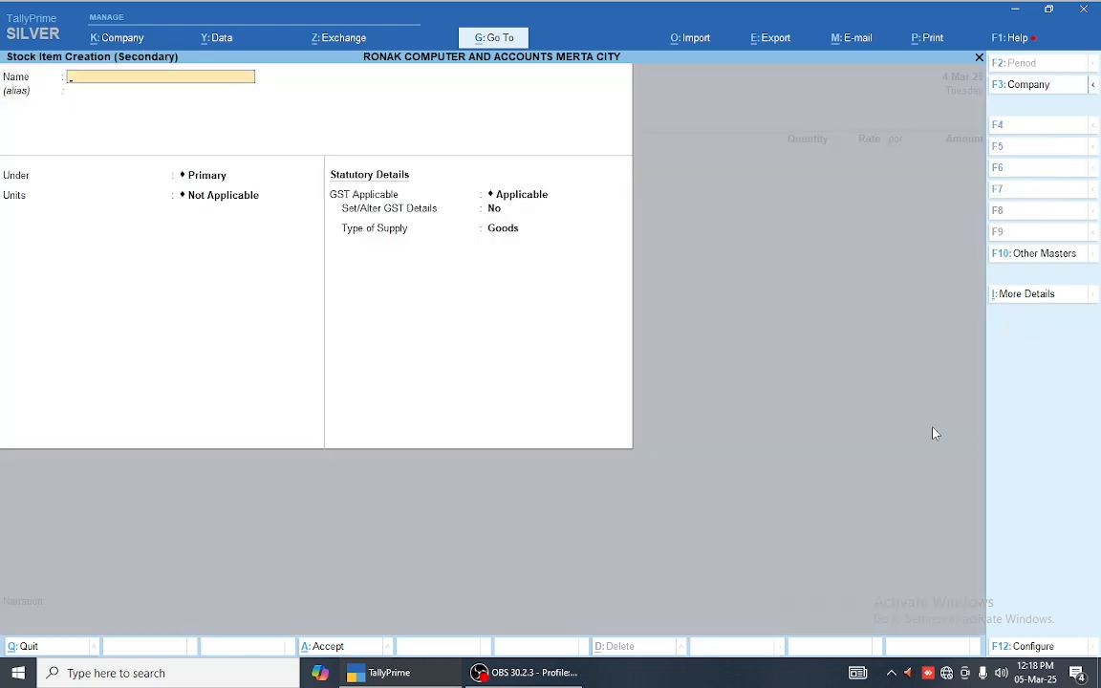
type("FSP 644")
type("MM")
key("Return")
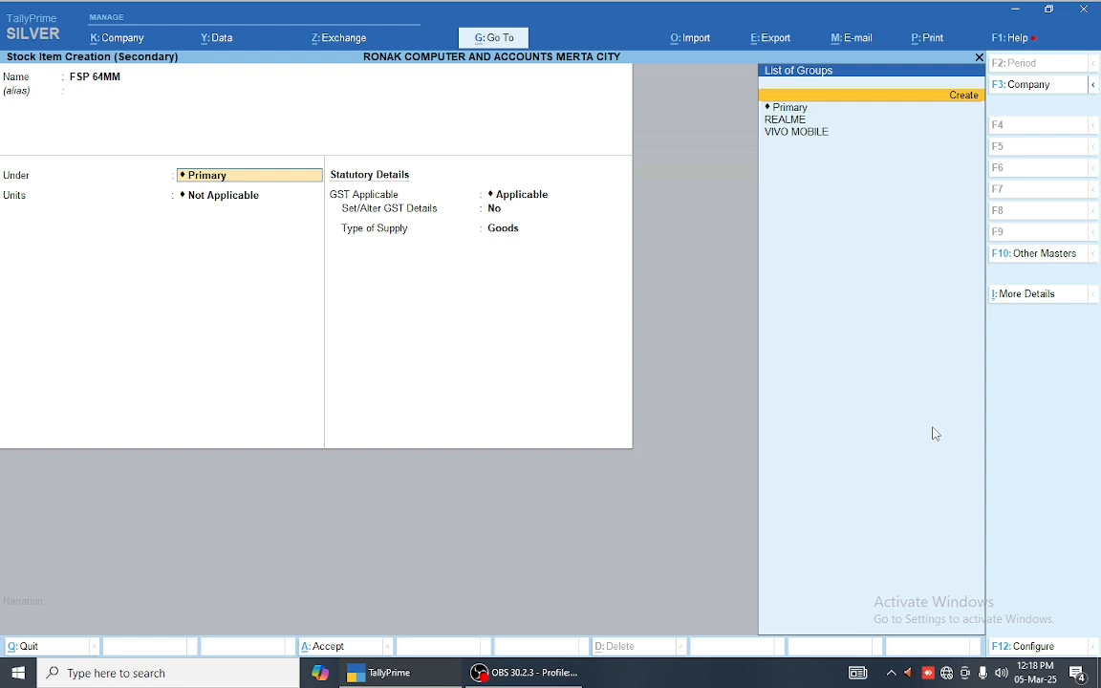
Step: Create stock group FOURSQURE CIG under Primary with item quantities added, and save it
key("alt+c")
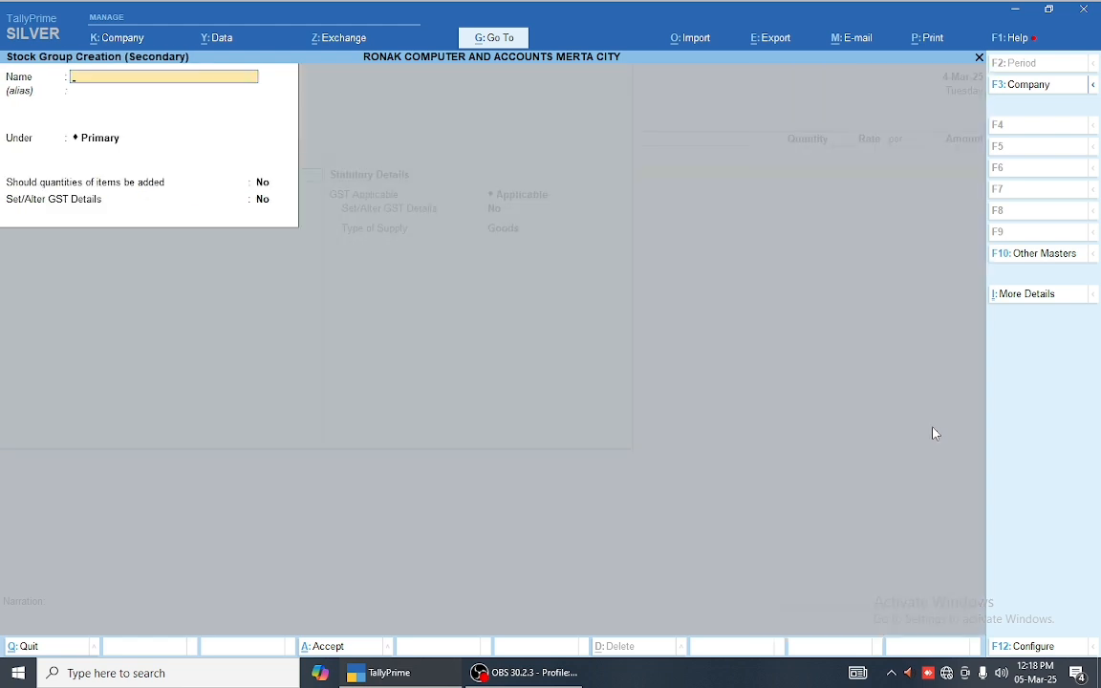
type("FOURSQURE CIG")
key("Return")
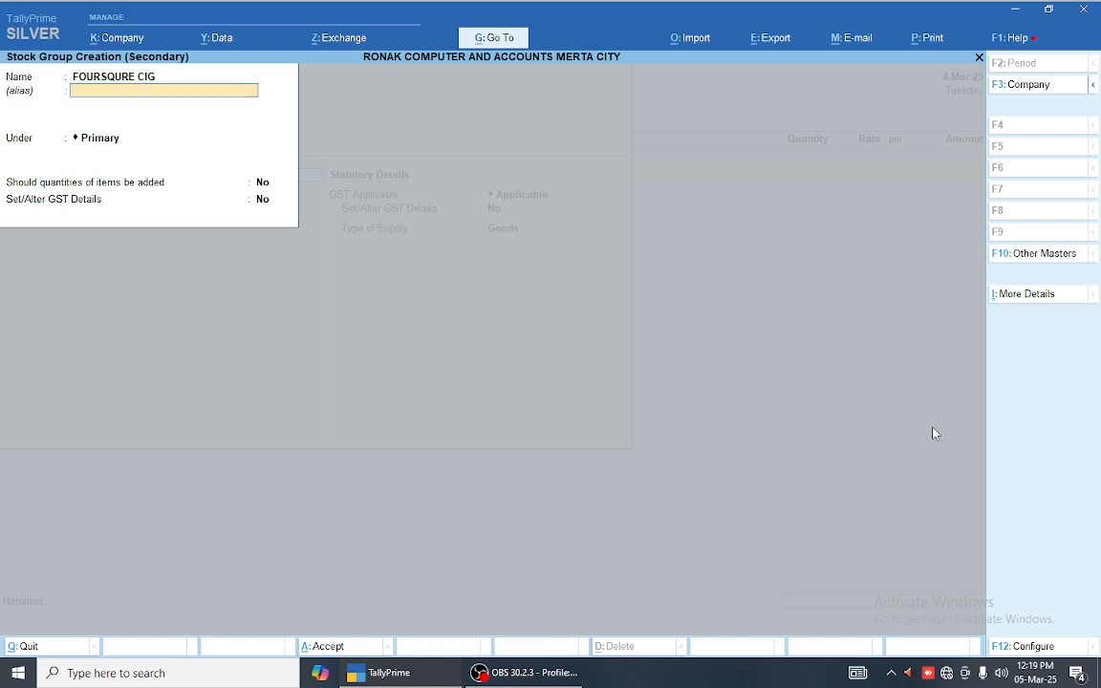
key("Return")
key("Return")
type("y")
key("Return")
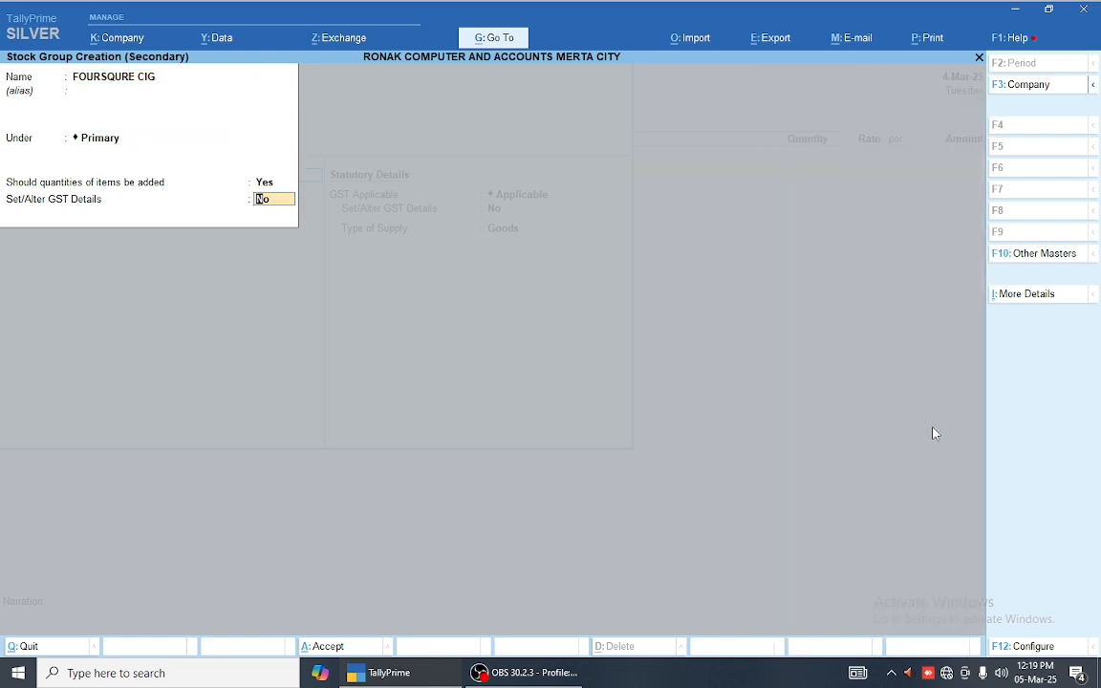
key("Return")
key("Return")
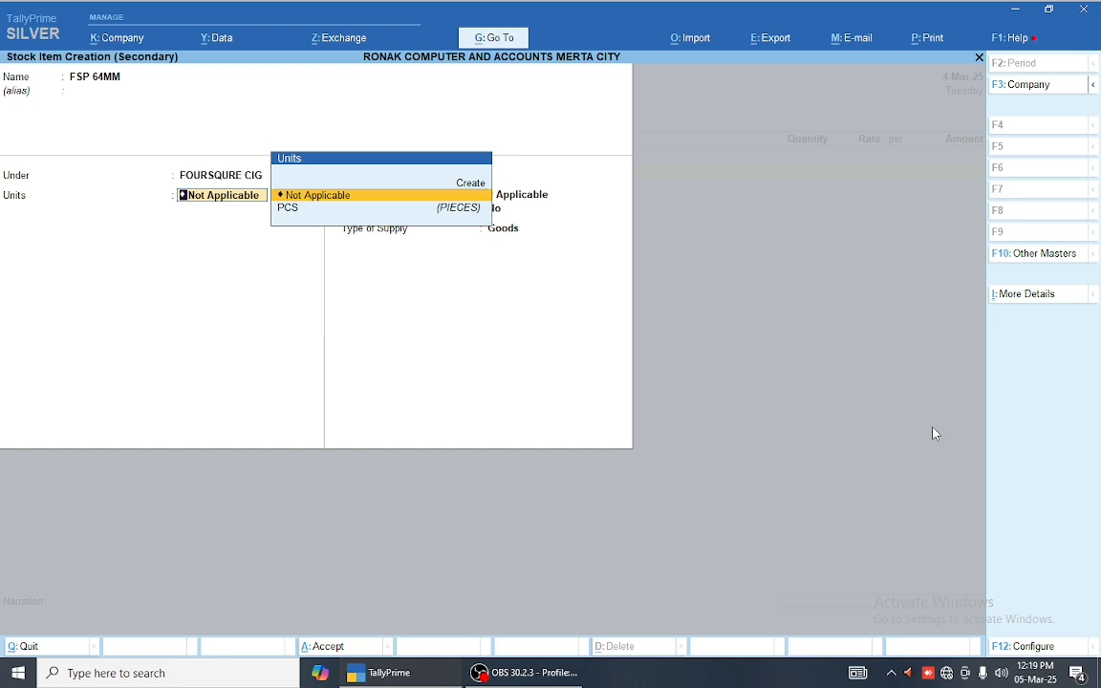
Step: Create unit M with quantity code OTH-OTHERS and 2 decimal places
key("Return")
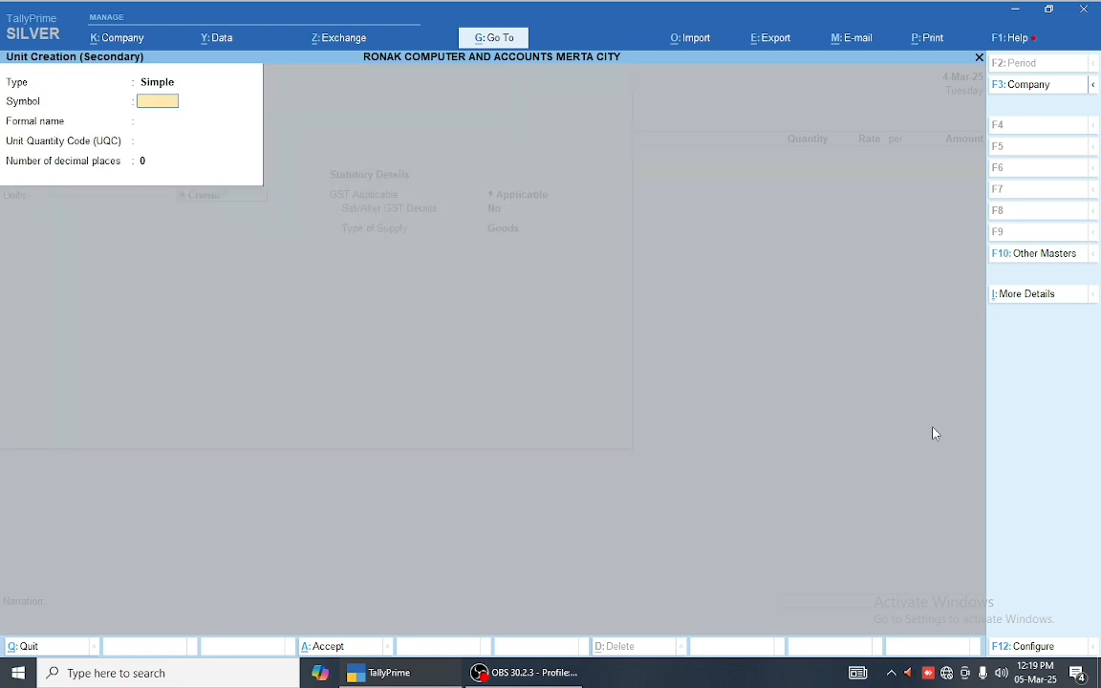
type("M")
key("Return")
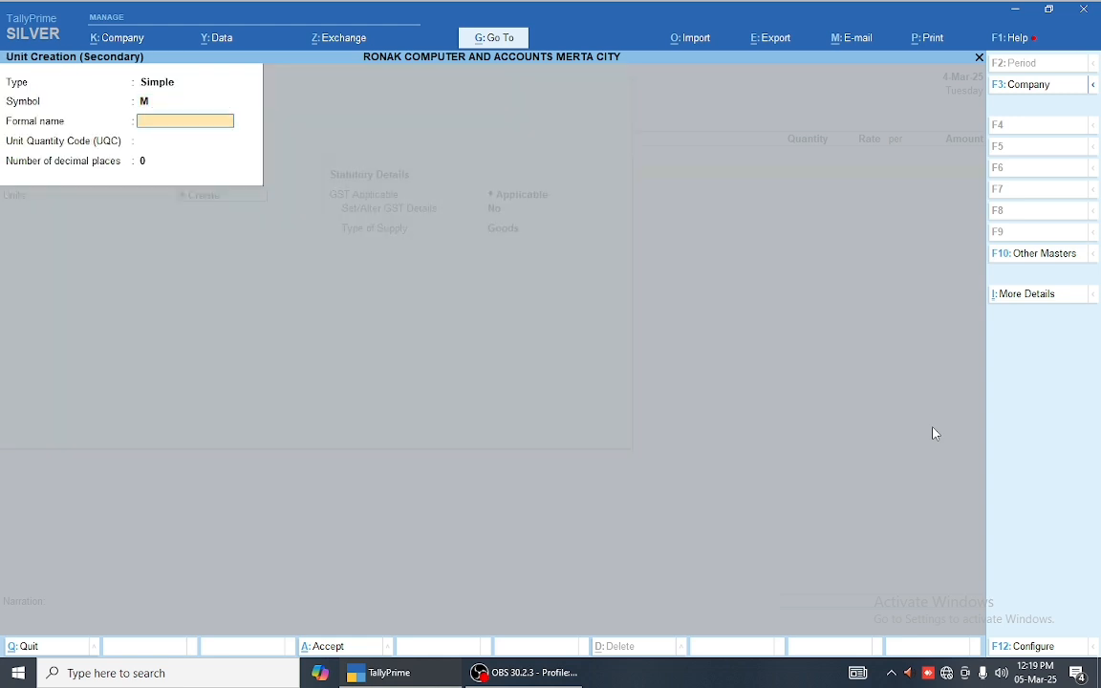
key("Return")
type("OT")
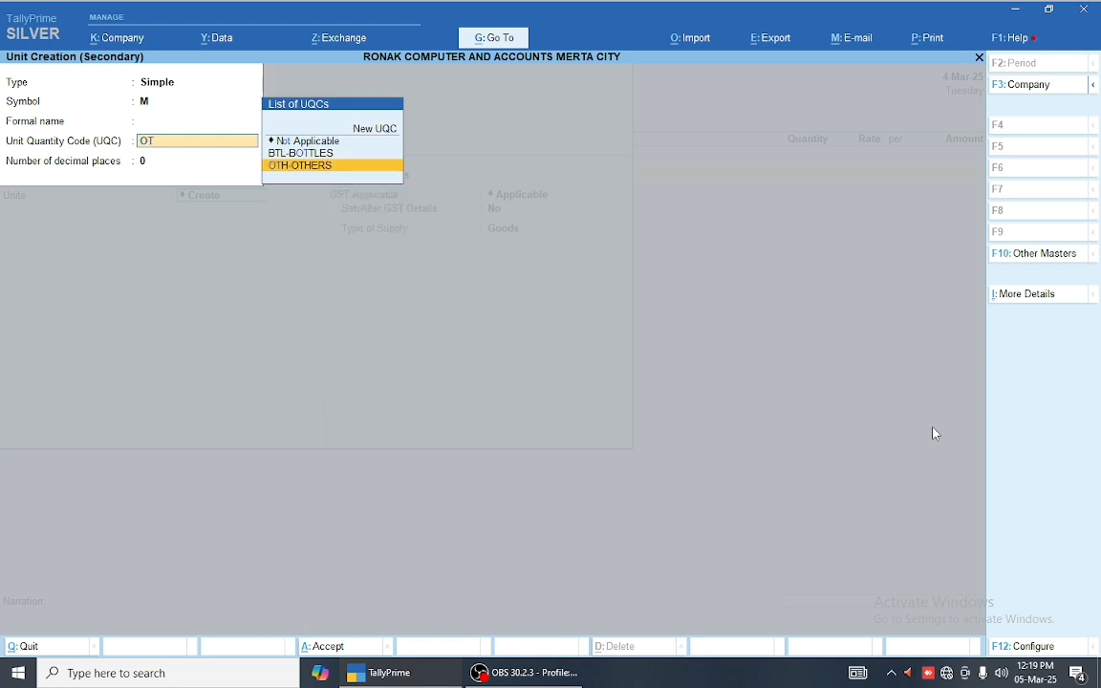
key("Return")
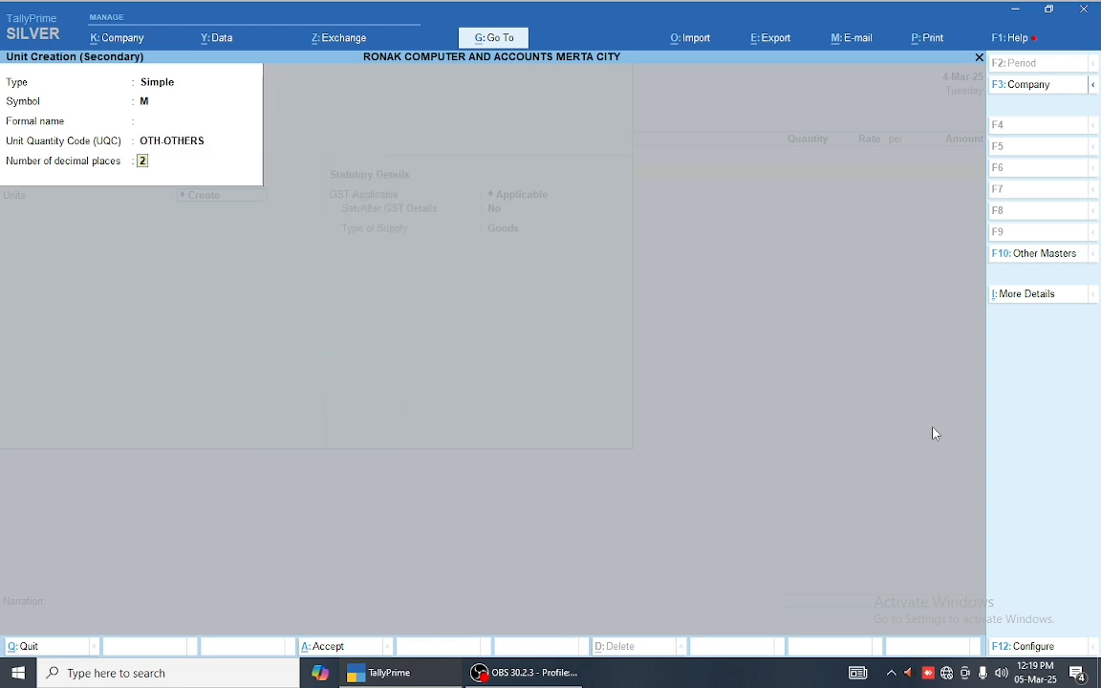
key("Return")
key("Return")
Step: Set the item's GST details: description CIG, HSN 9909, Taxable at 28% IGST
key("Return")
type("Y")
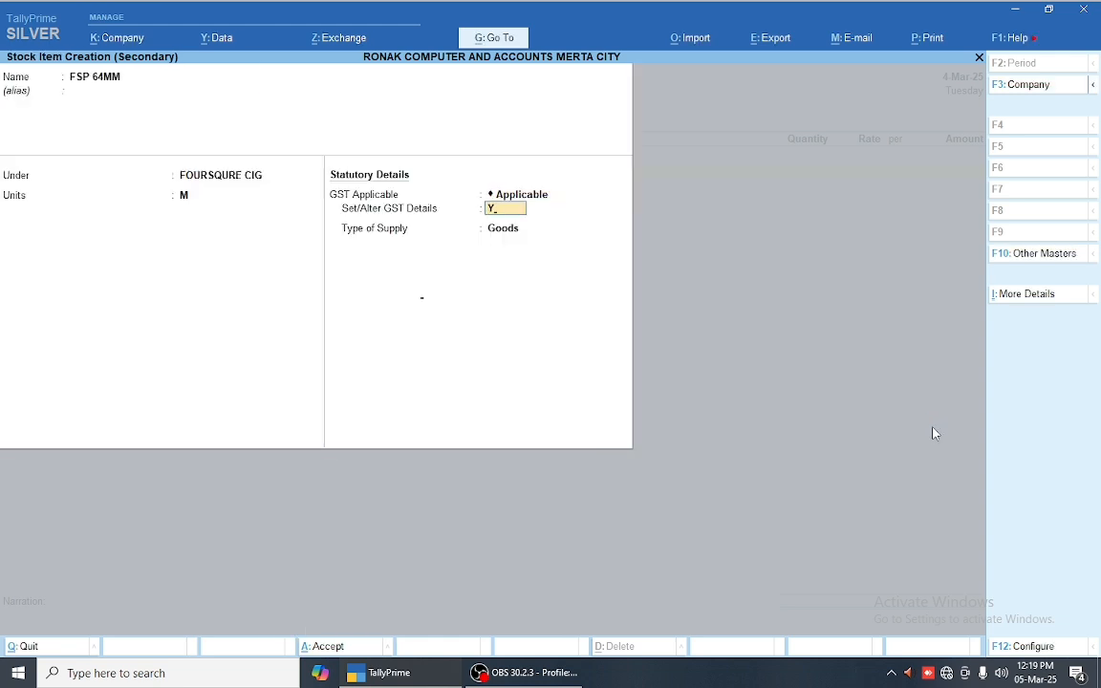
key("Return")
type("CIG")
key("Return")
type("9")
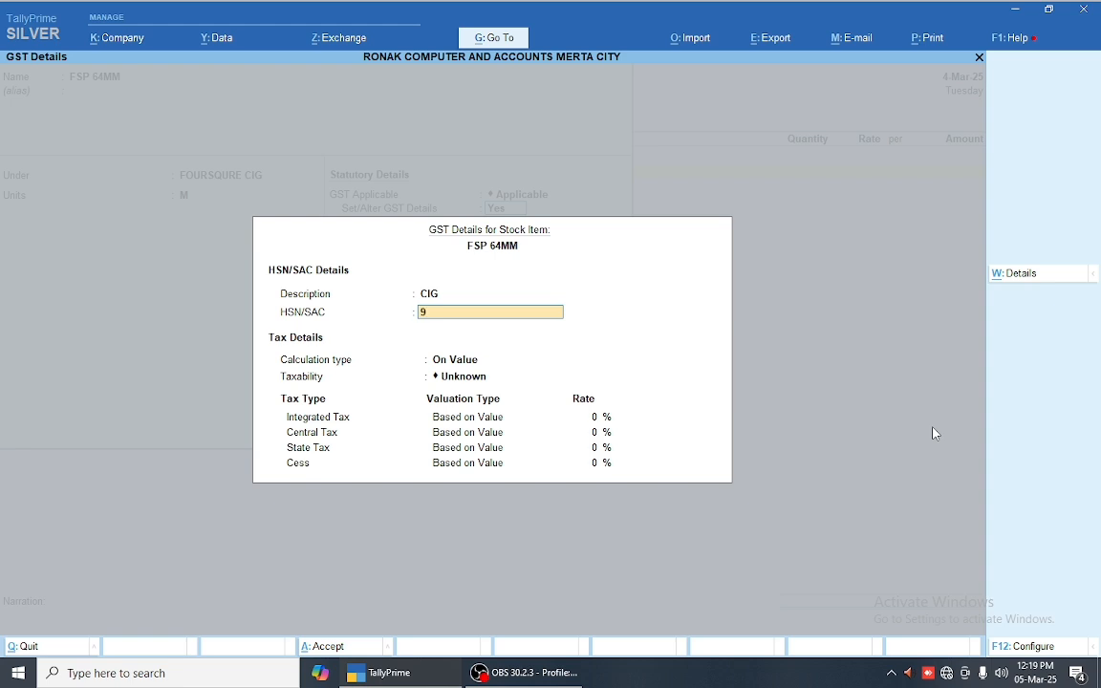
type("909")
key("Return")
key("Return")
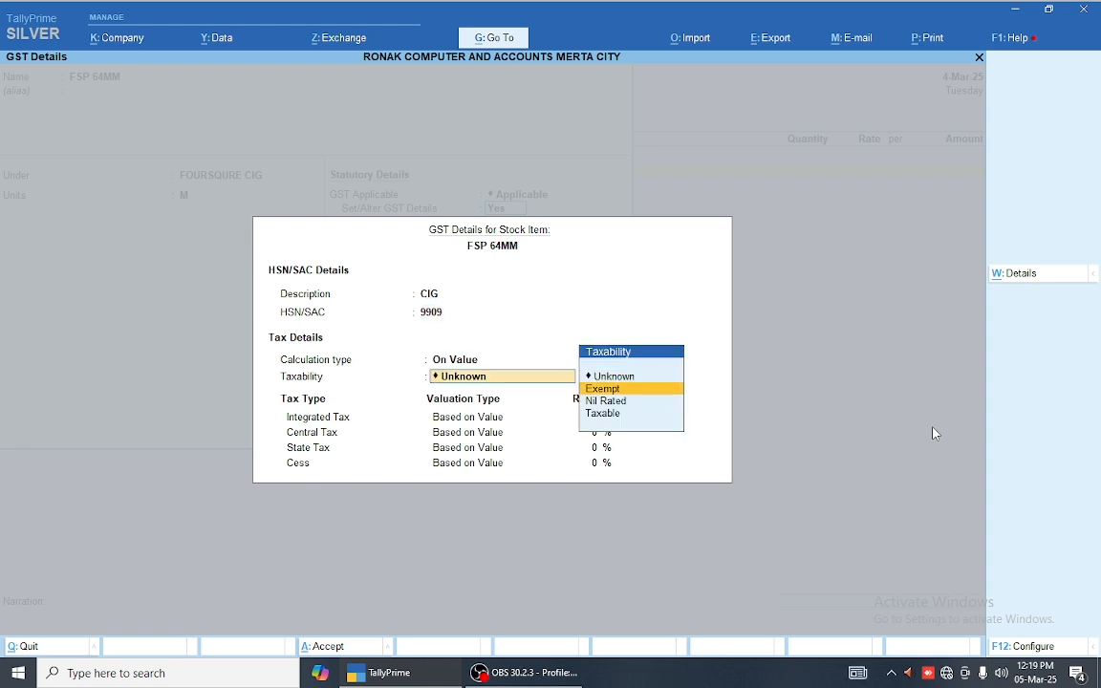
key("Down")
key("Down")
key("Return")
type("28")
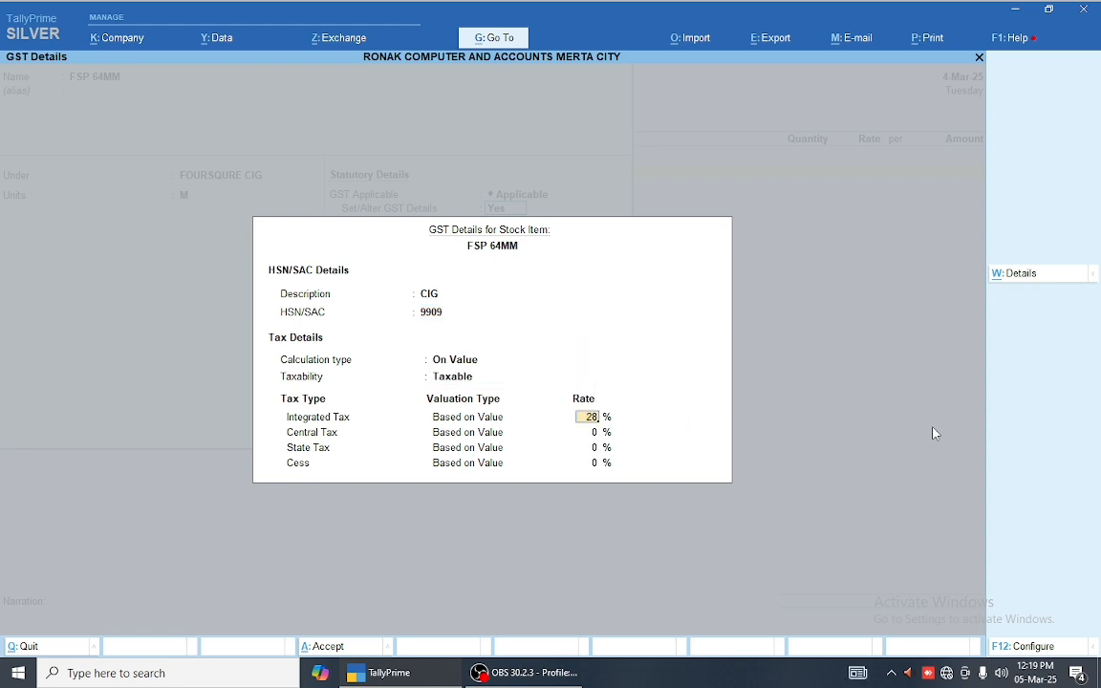
key("Return")
key("Return")
key("Return")
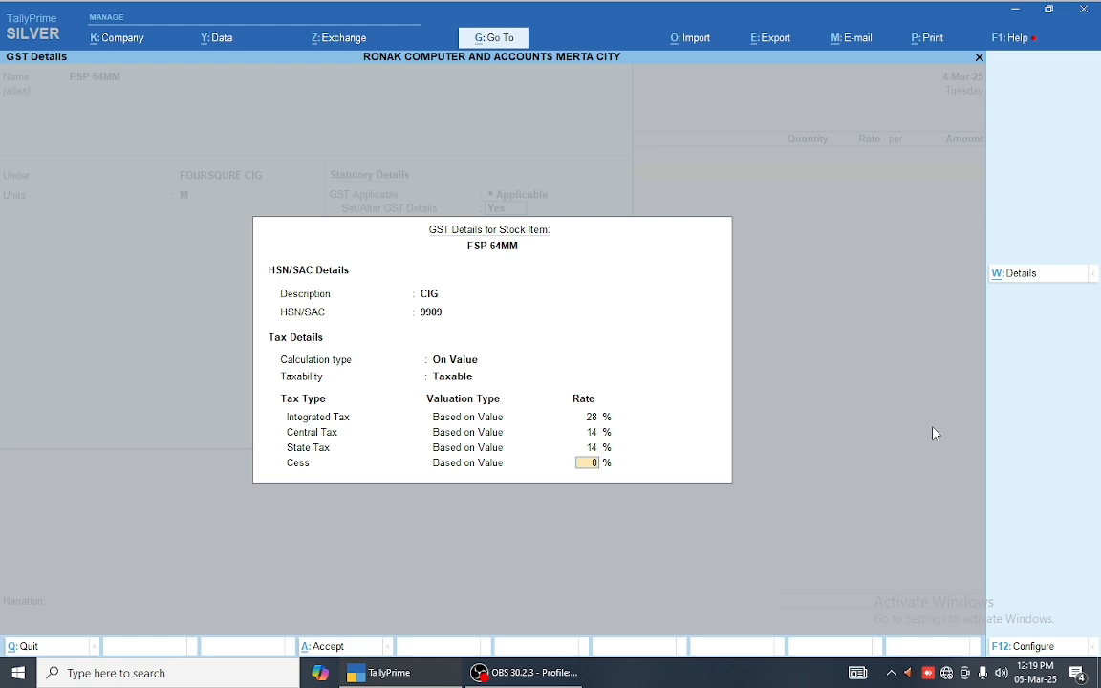
Step: Set the cess valuation type to Based on Value and Quantity
key("BackSpace")
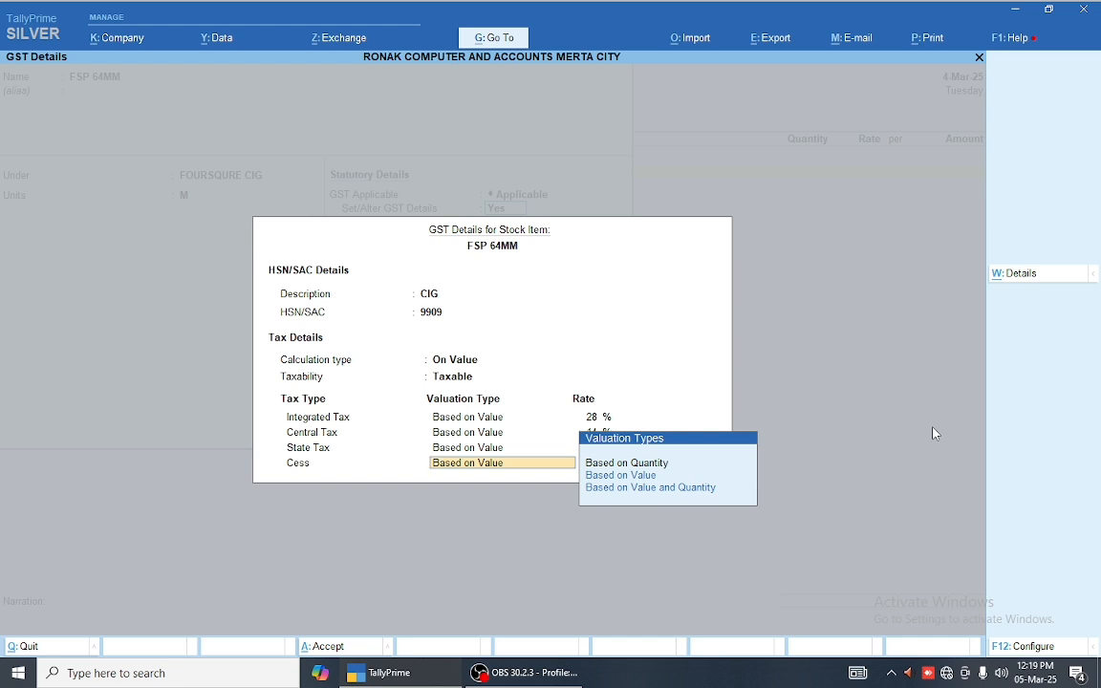
key("Down")
key("Down")
key("Down")
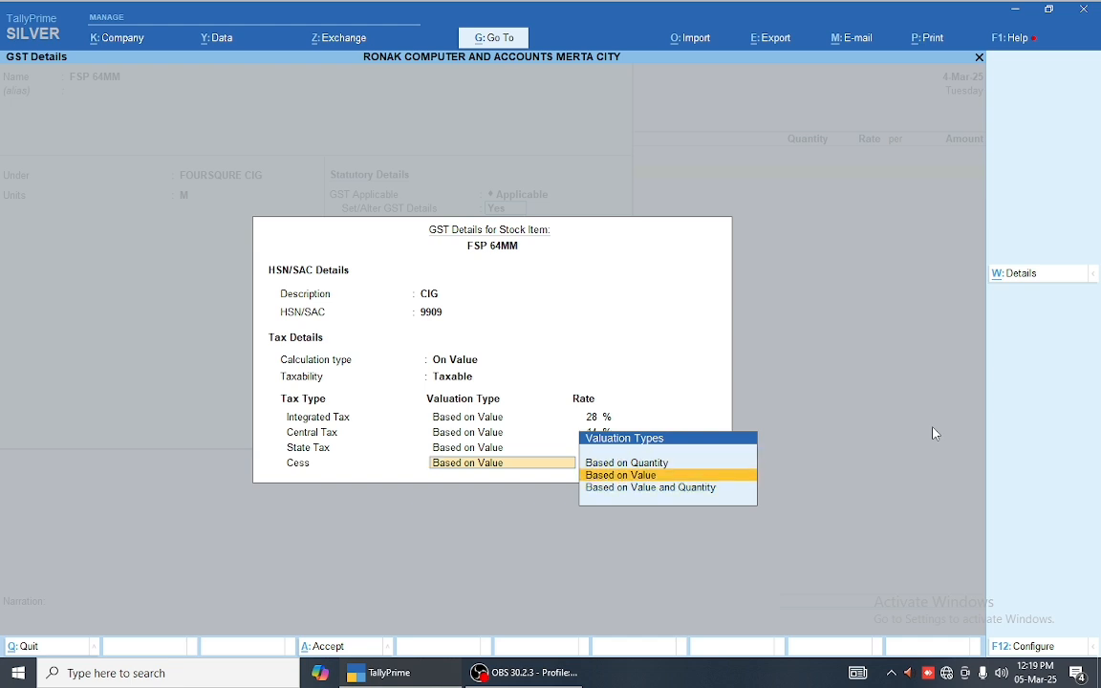
key("Up")
key("Up")
key("Return")
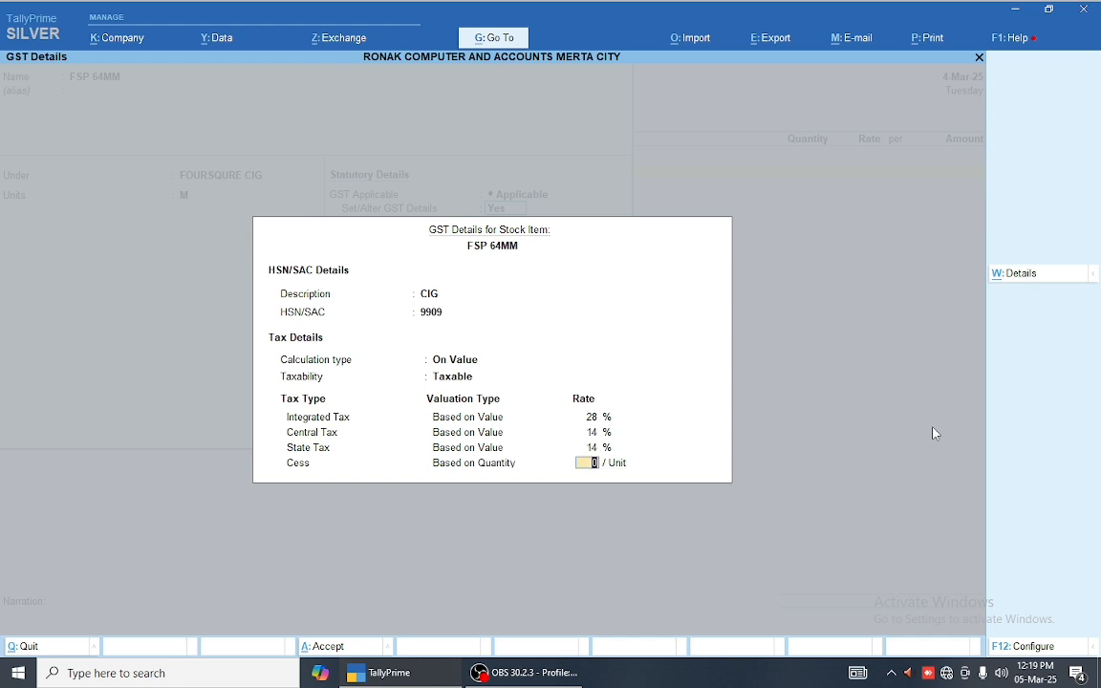
key("BackSpace")
key("Down")
key("Return")
key("BackSpace")
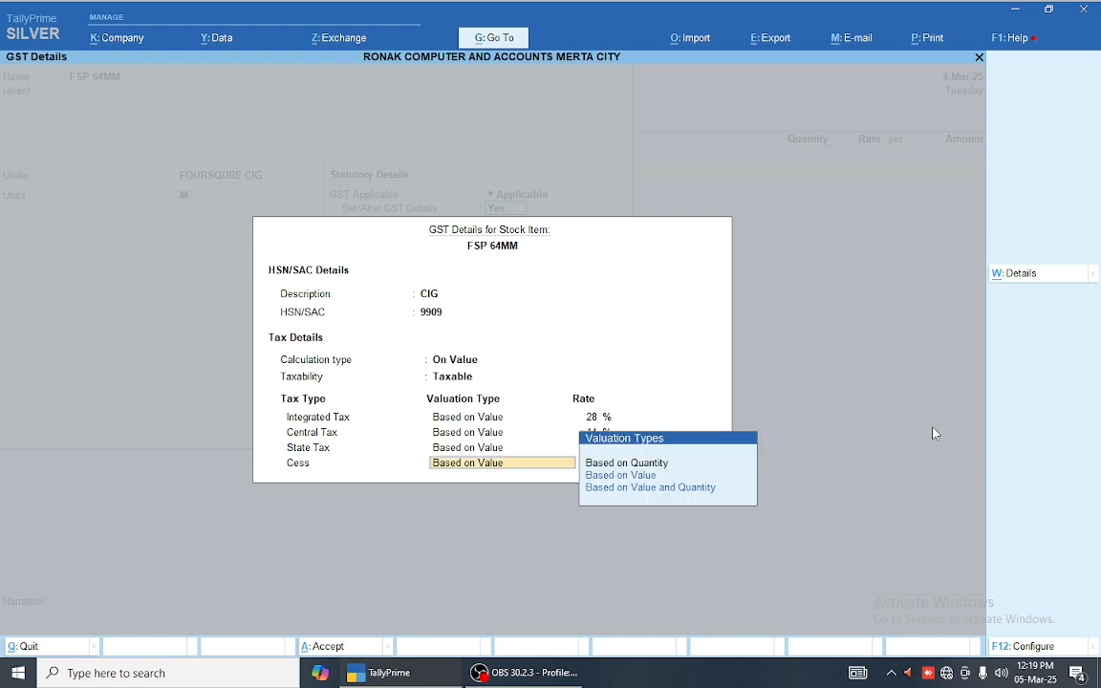
key("Down")
key("Return")
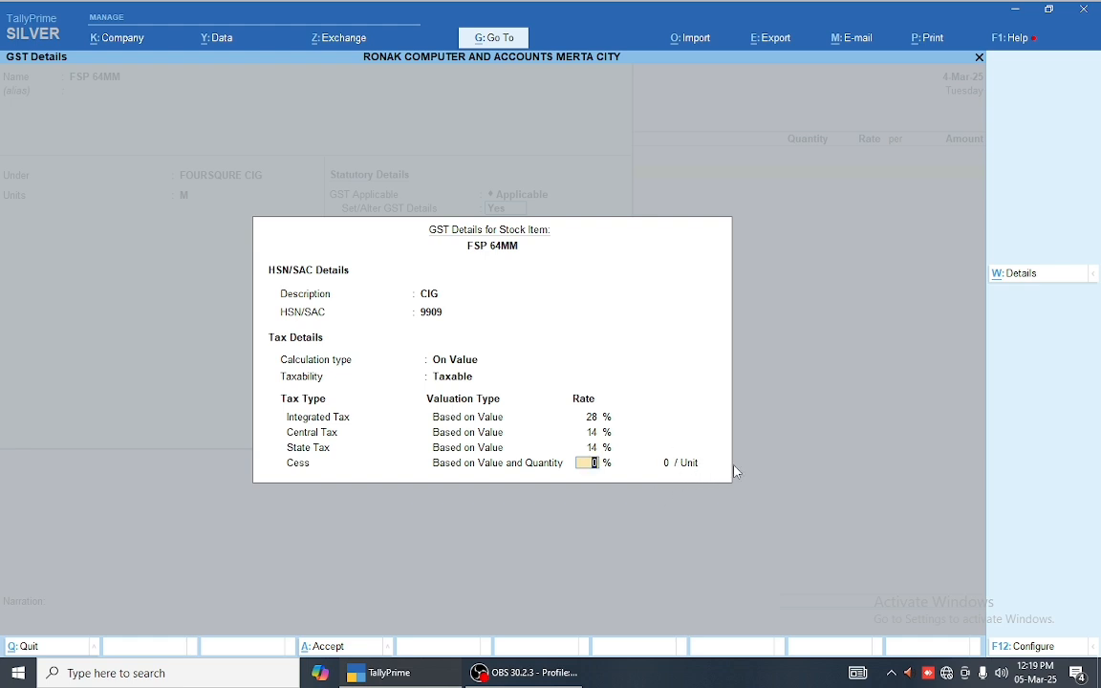
Step: Enter cess of 5% on value plus 2076 per unit, keeping Goods as supply type
type("5")
key("Return")
type("207")
key("Return")
key("Return")
key("Return")
key("Return")
key("Return")
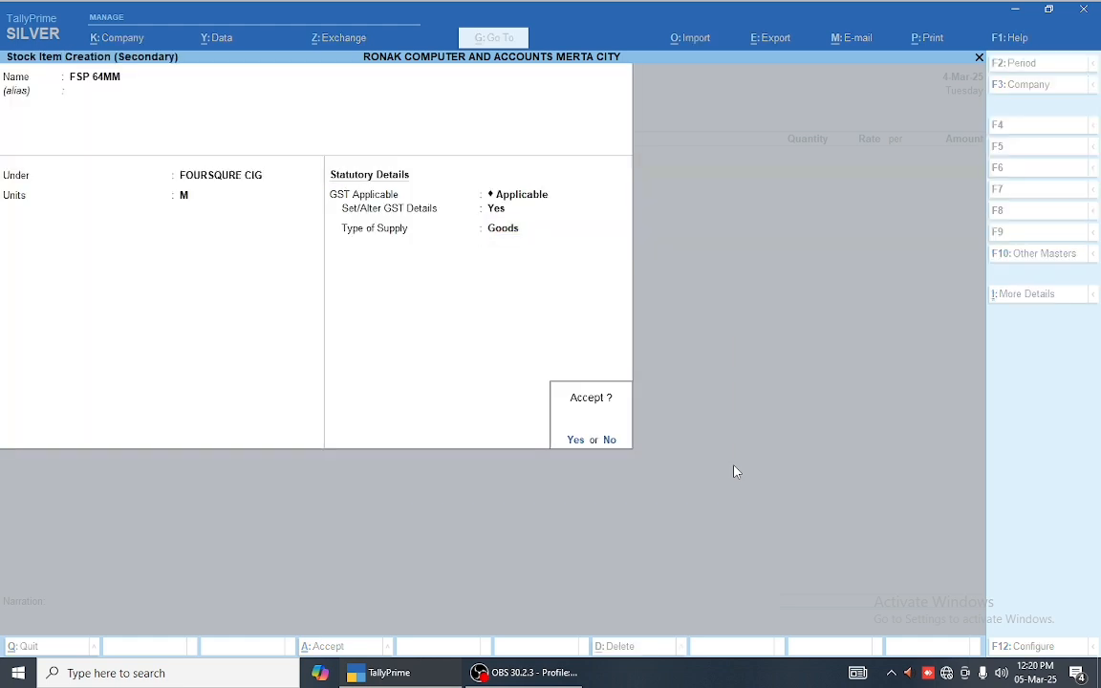
Step: Enter FSP 64MM in the voucher at 1 M and rate 5000
type("1")
key("Return")
key("Escape")
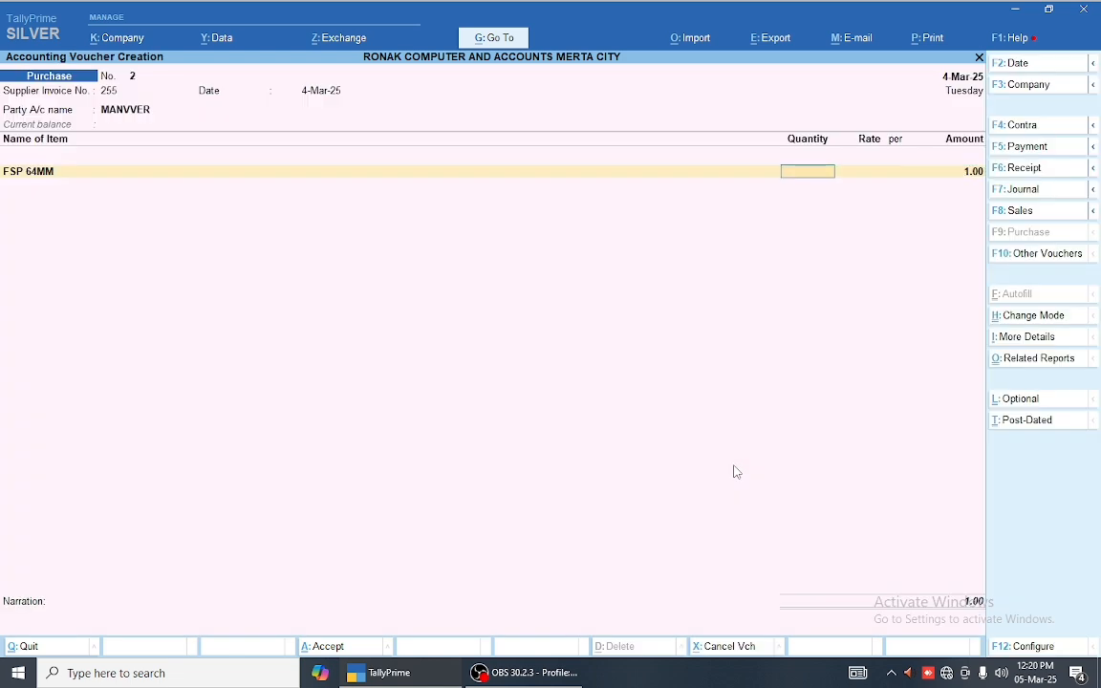
key("Return")
type("5000")
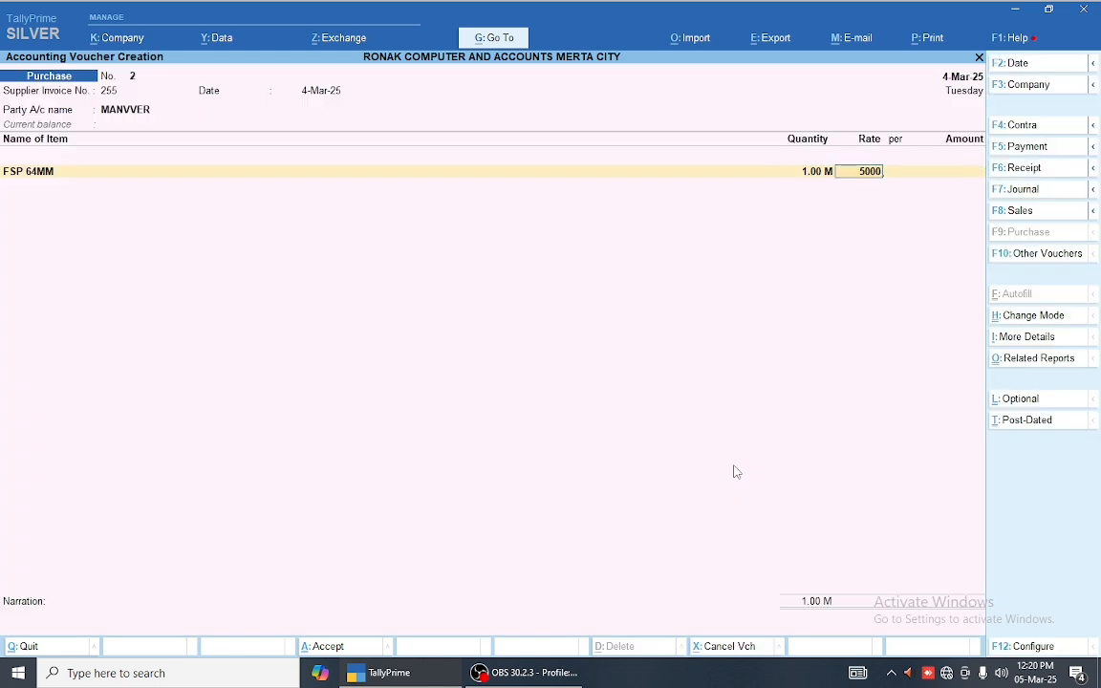
key("Return")
key("Return")
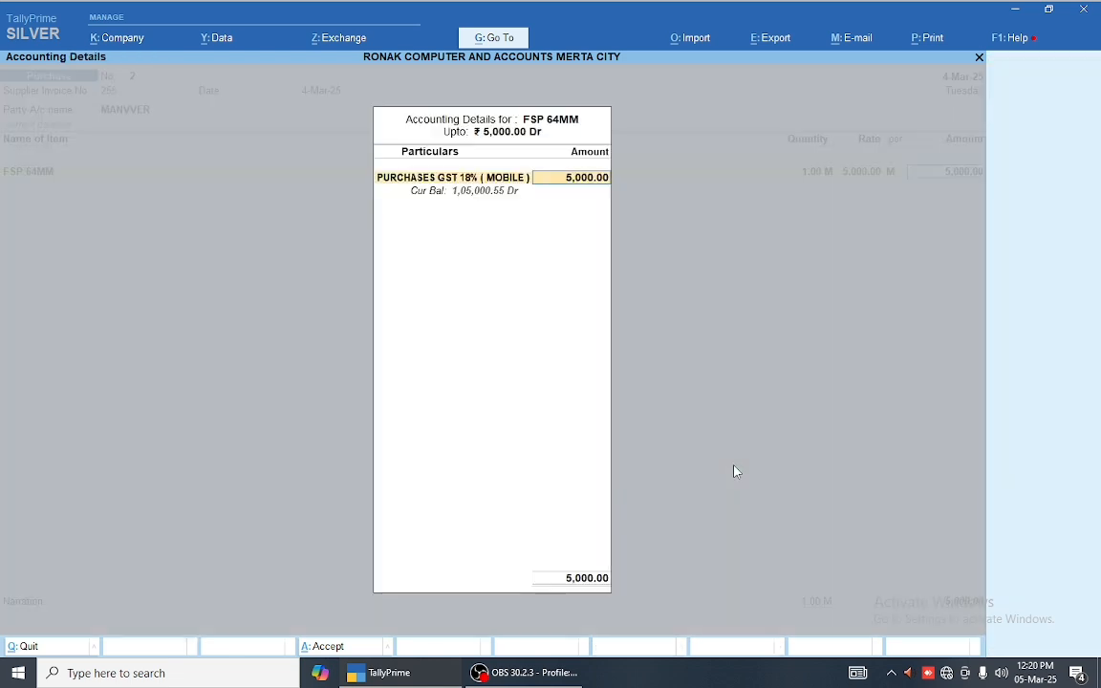
Step: Create ledger 'PURCHASES GST 28% + CESS 5%' under Purchase Accounts for Goods supply
key("Up")
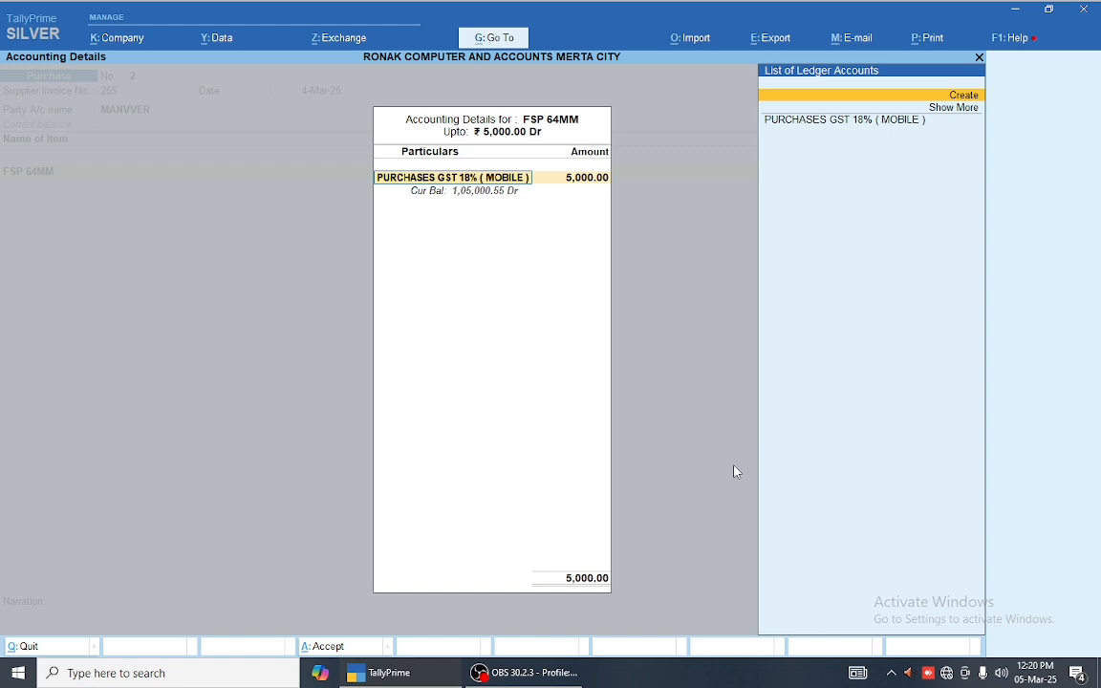
key("Return")
type("PURCHA")
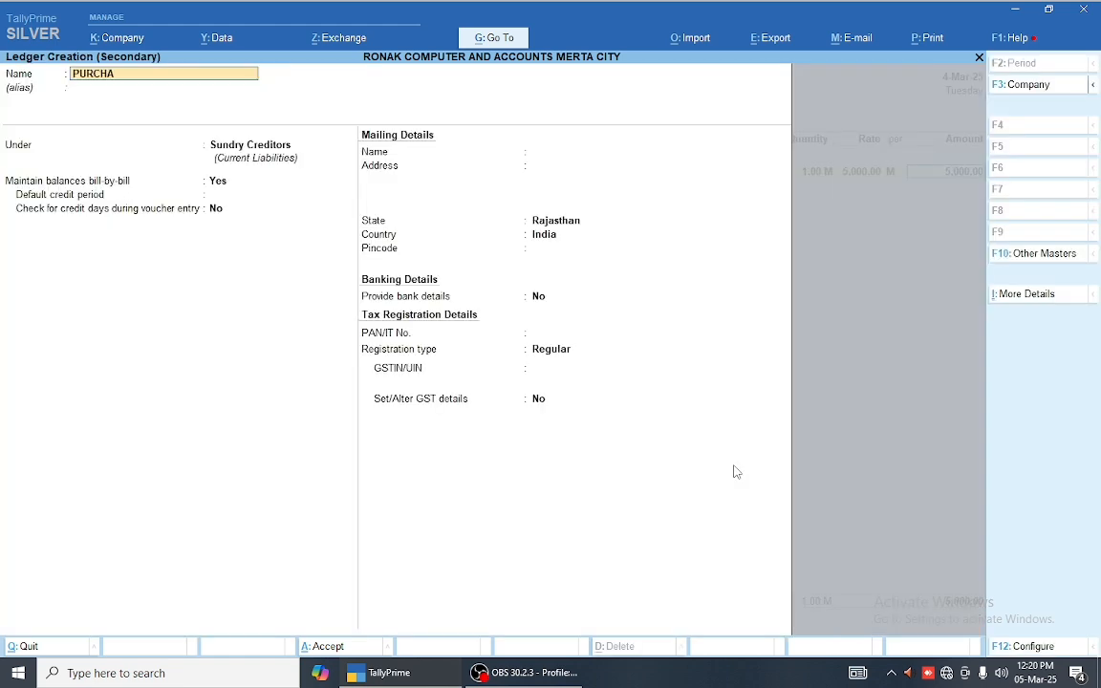
type("SES GST 28% + CESS 5%")
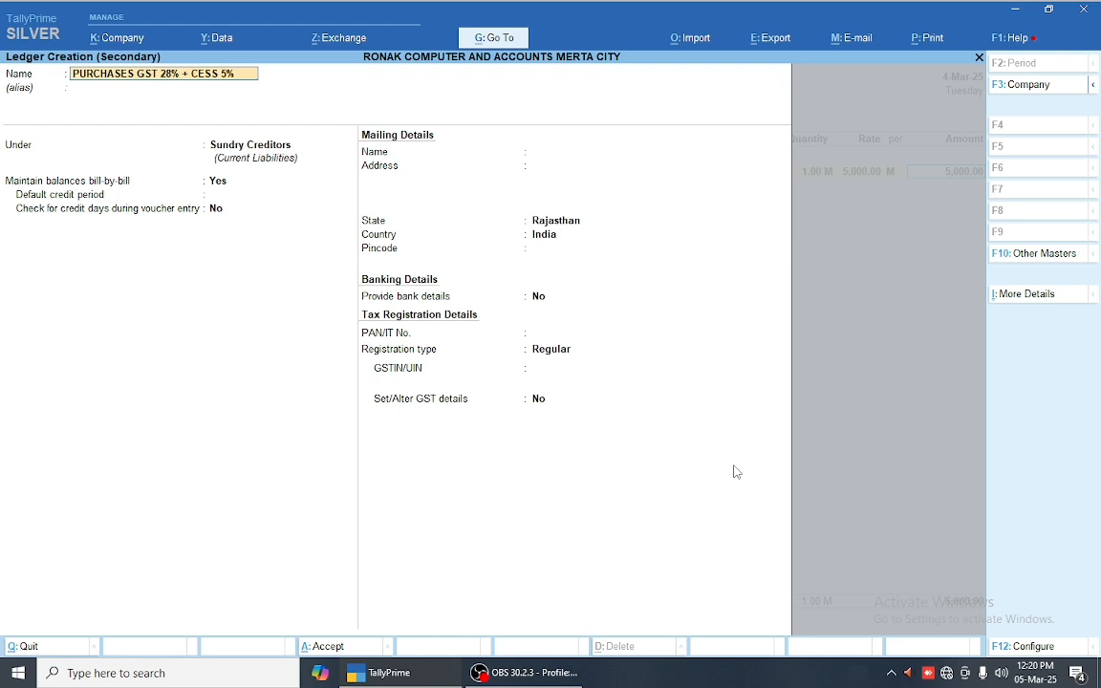
key("Return")
key("Return")
type("PU")
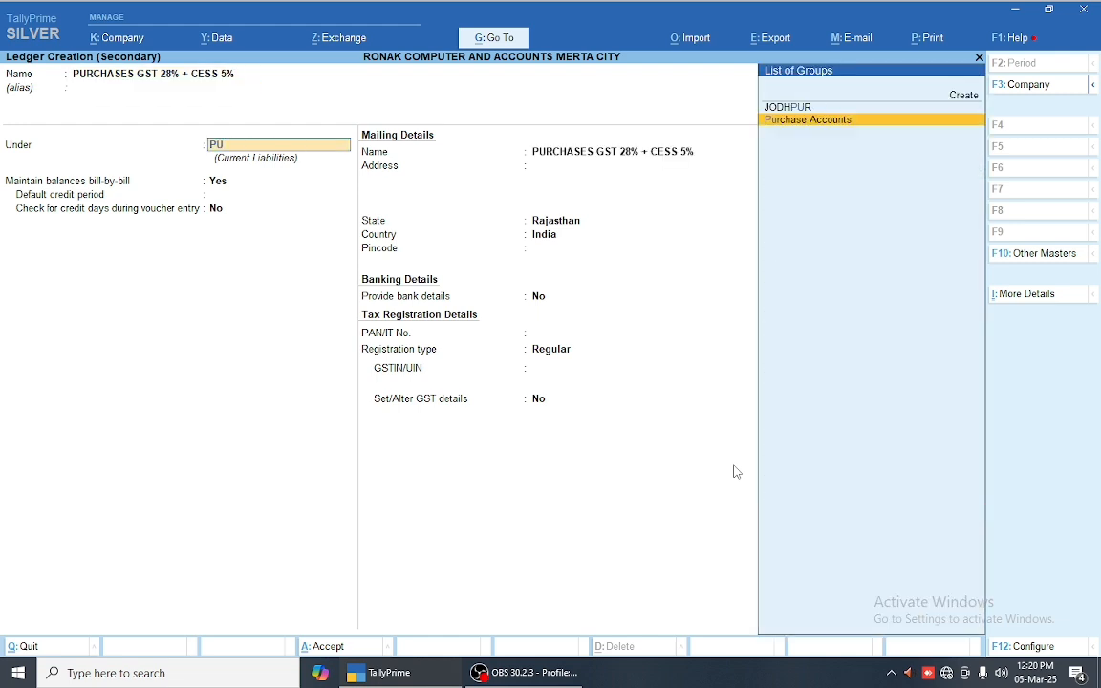
key("Return")
key("Return")
key("Return")
key("Return")
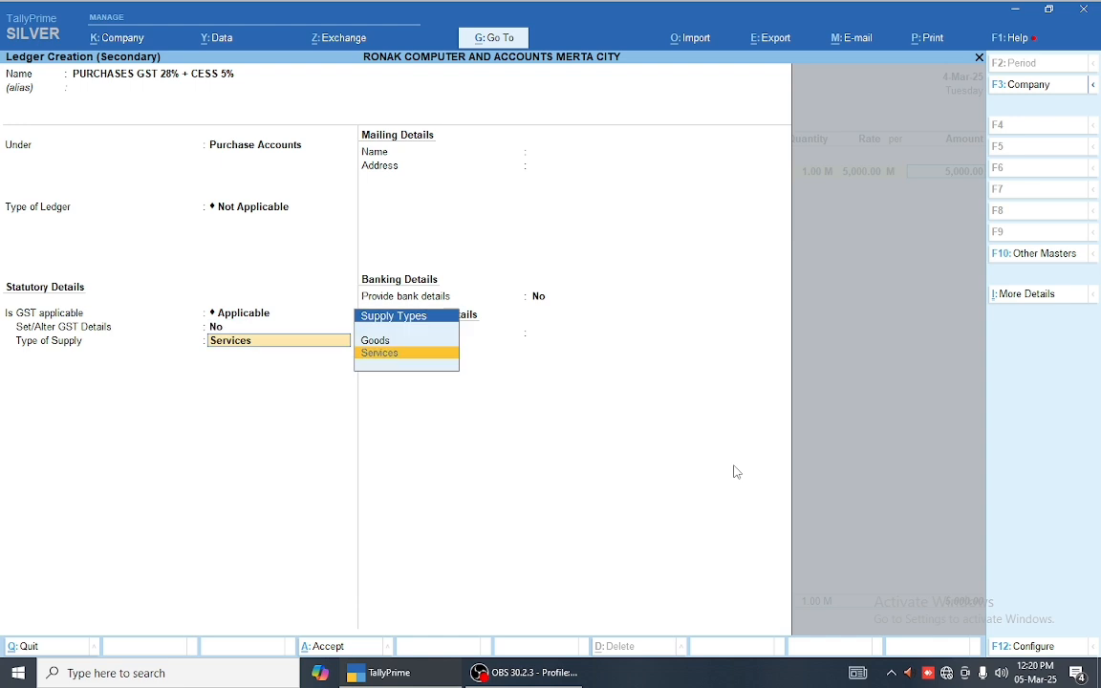
key("Up")
key("Return")
key("Return")
key("Return")
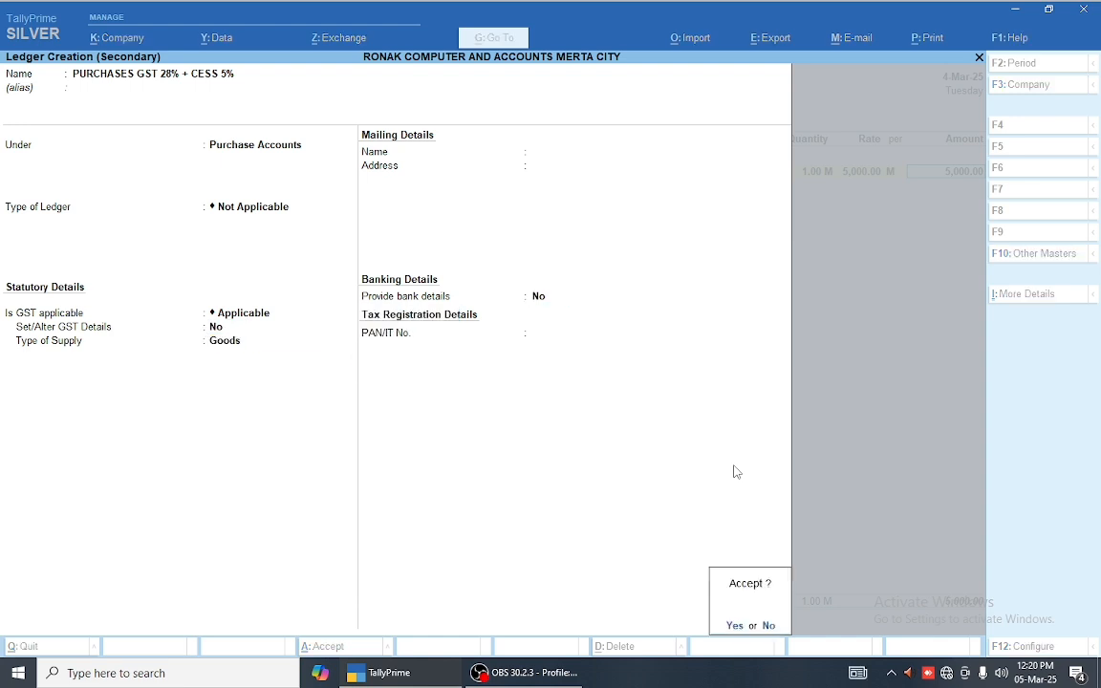
key("Return")
key("Return")
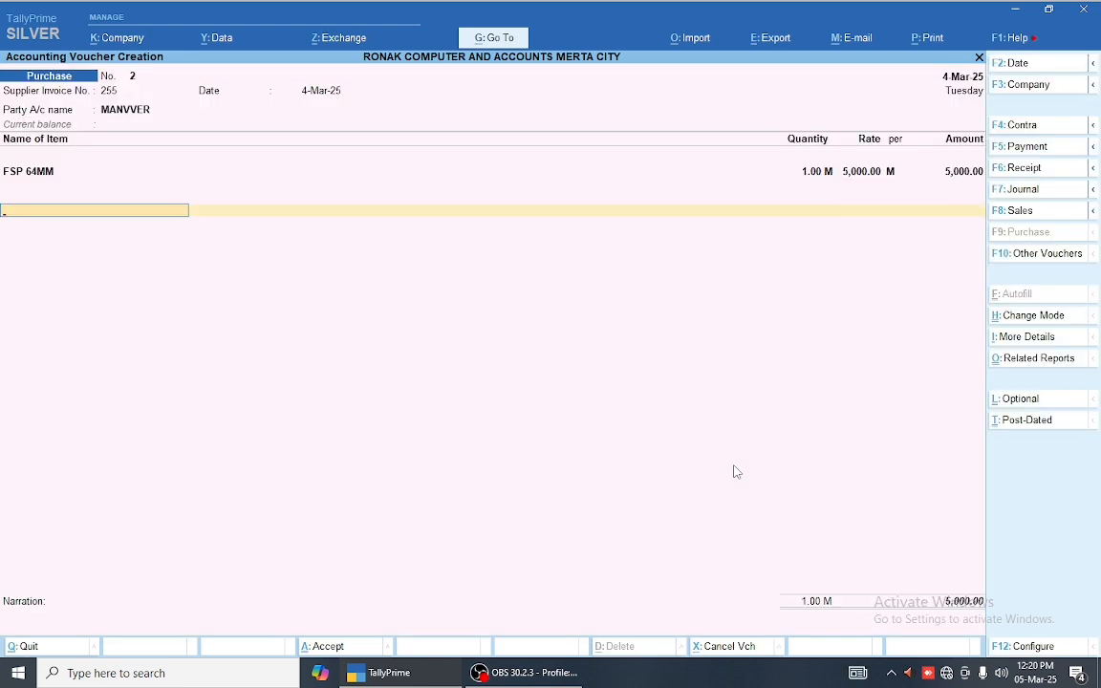
key("BackSpace")
key("Return")
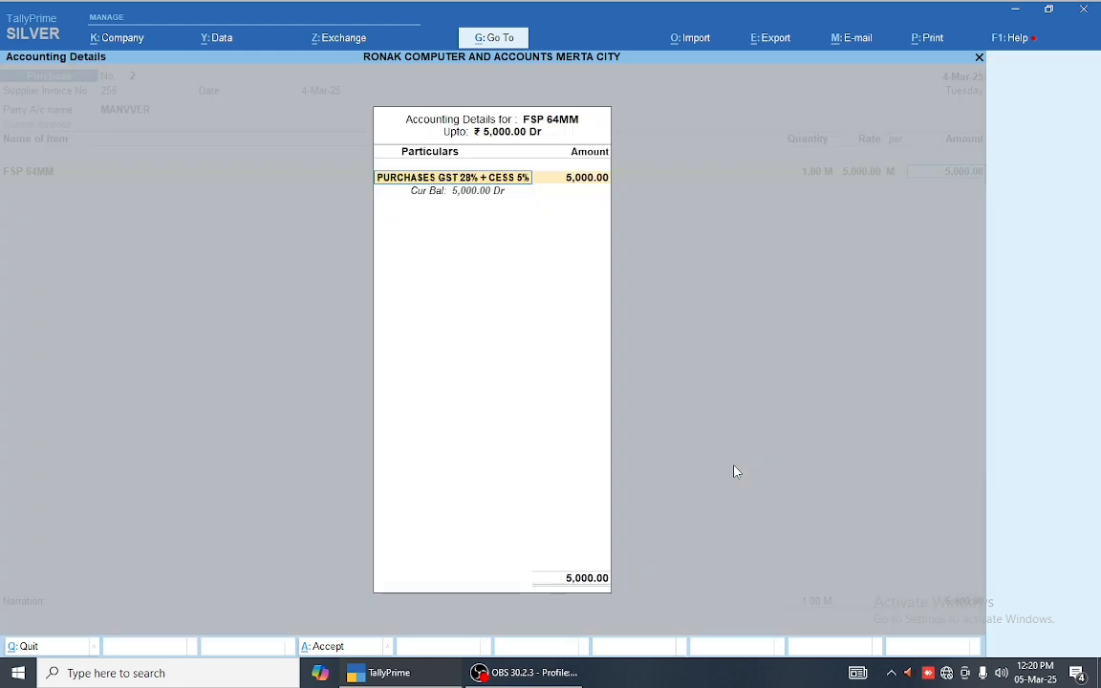
Step: Rename the ledger to 'PURCHASES INTERSTATE GST 28% + CESS 5%' and save it
key("ctrl+Return")
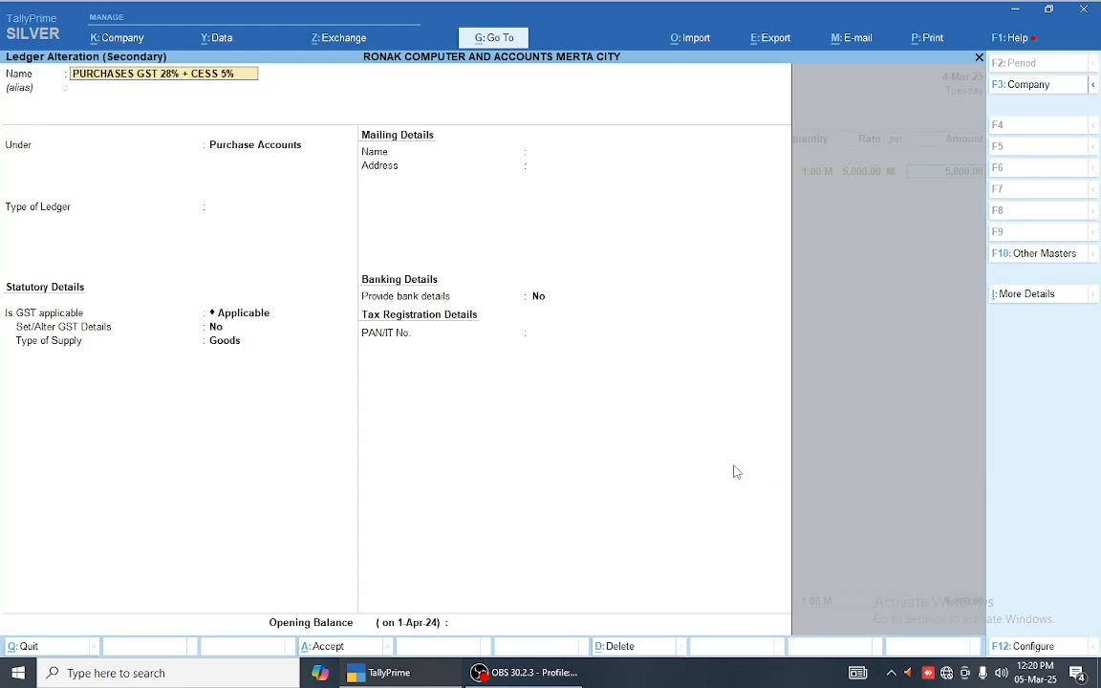
key("Right")
key("Right")
key("Right")
key("Right")
type("INTER")
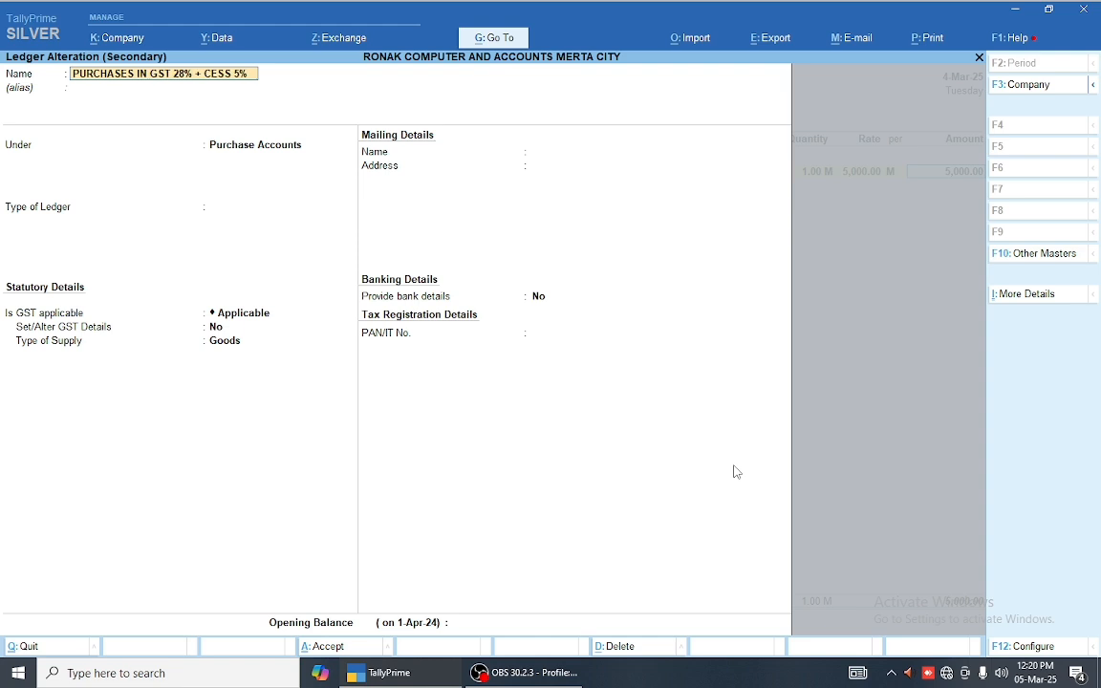
type("STATE")
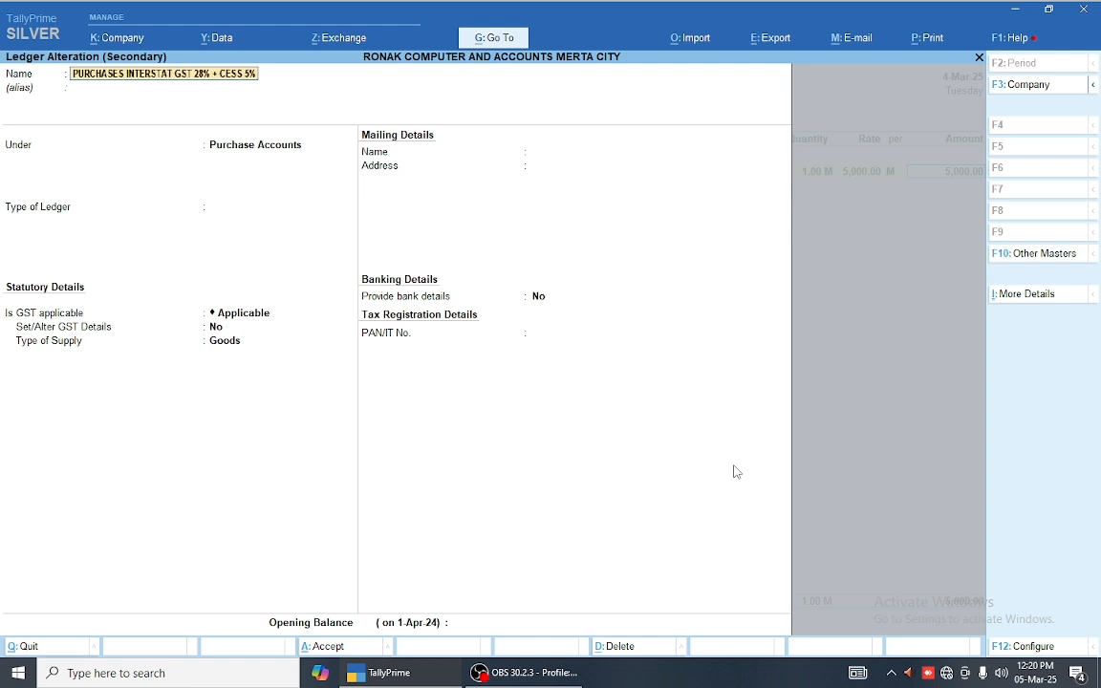
key("ctrl")
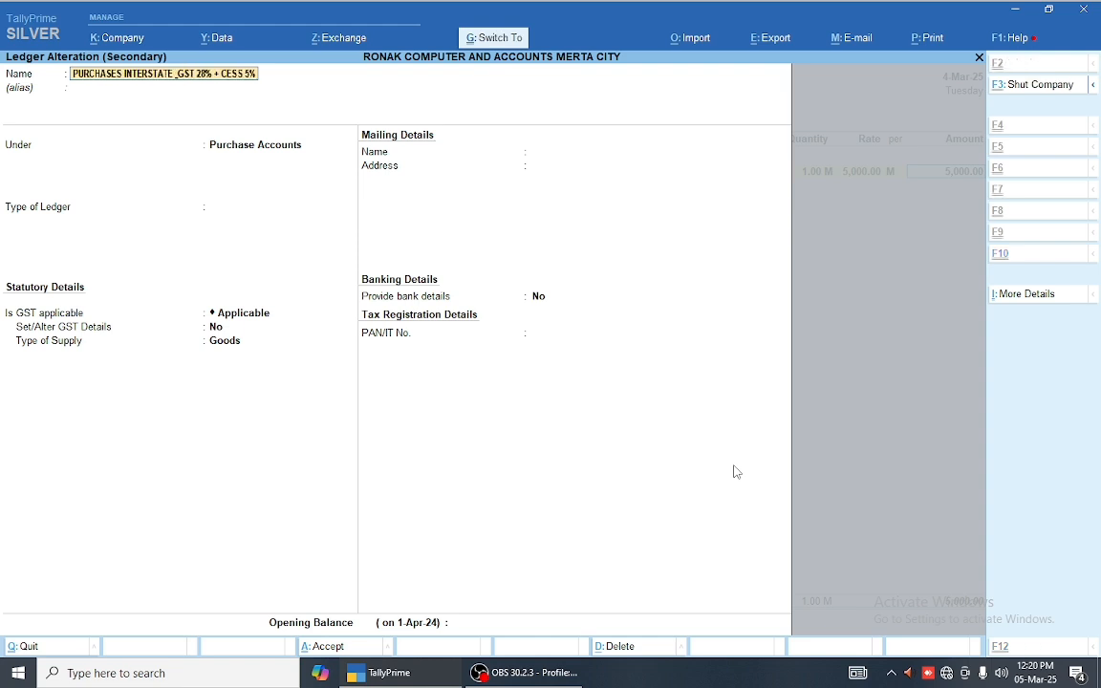
key("ctrl+a")
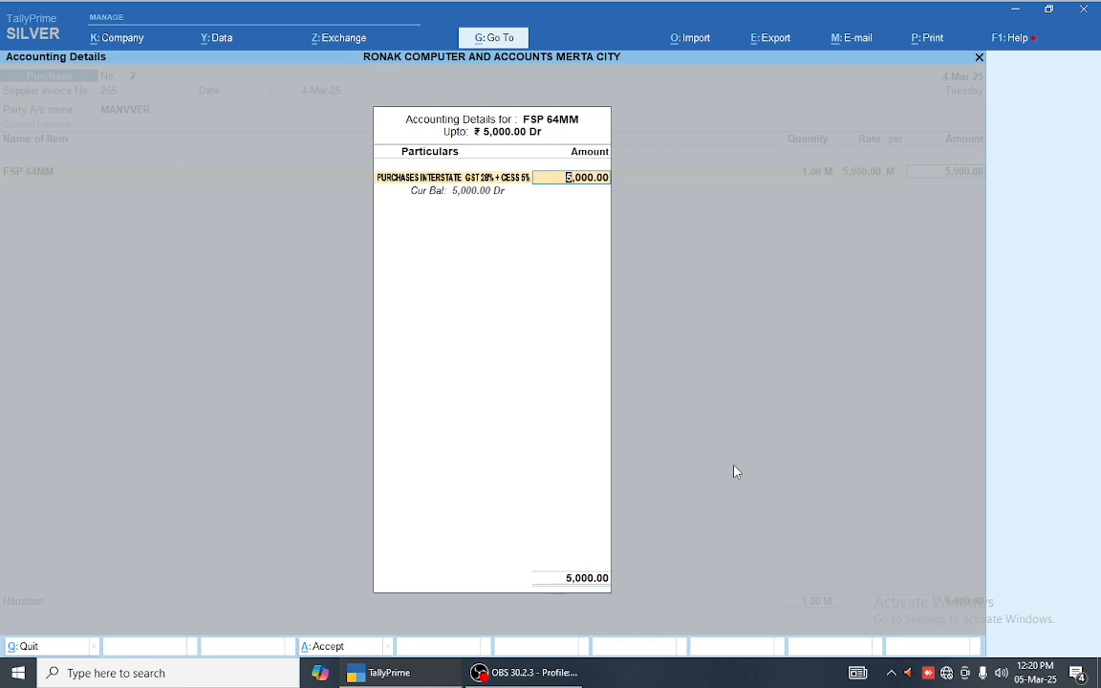
key("Return")
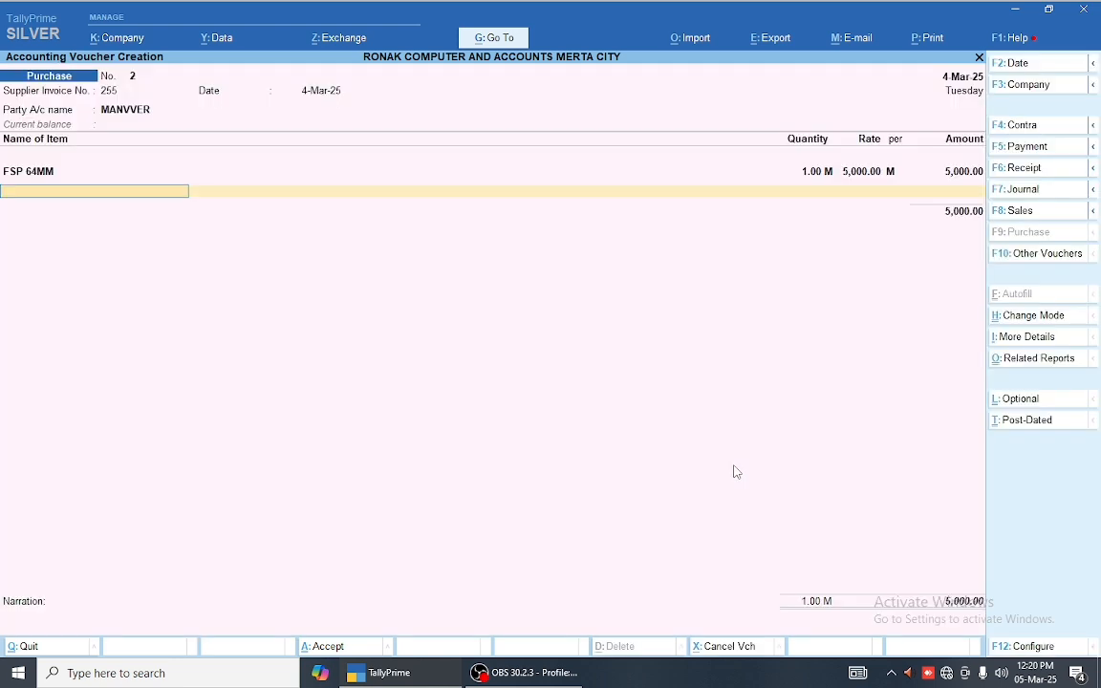
key("Return")
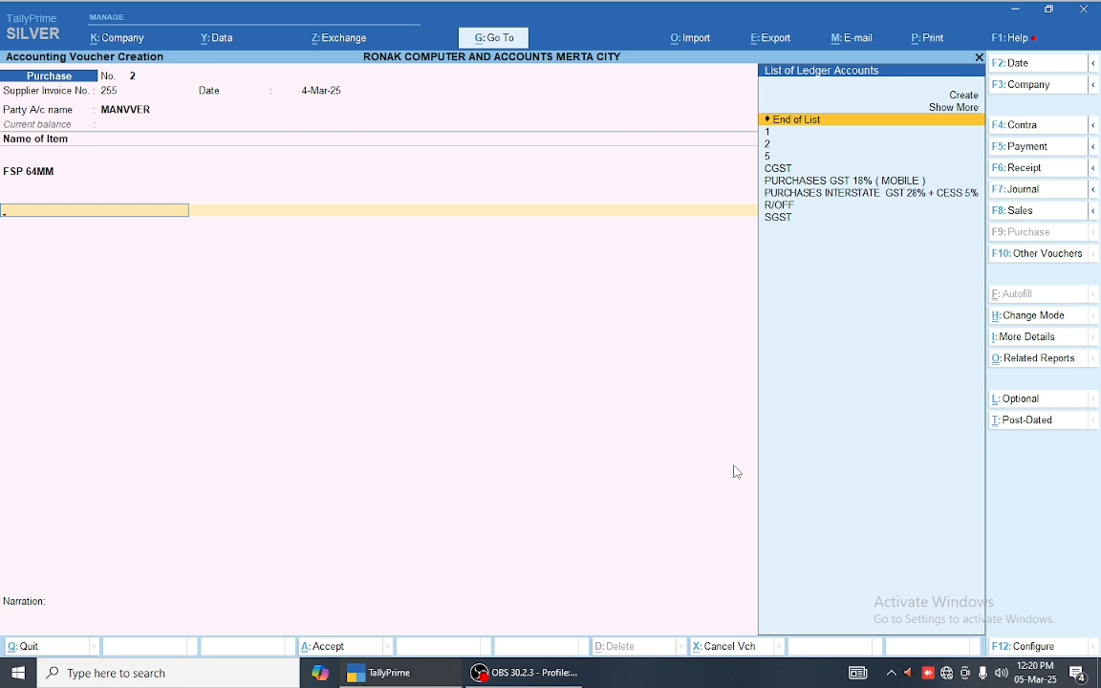
Step: Create an IGST ledger under Duties & Taxes with GST duty type and Integrated Tax
key("alt")
key("alt+c")
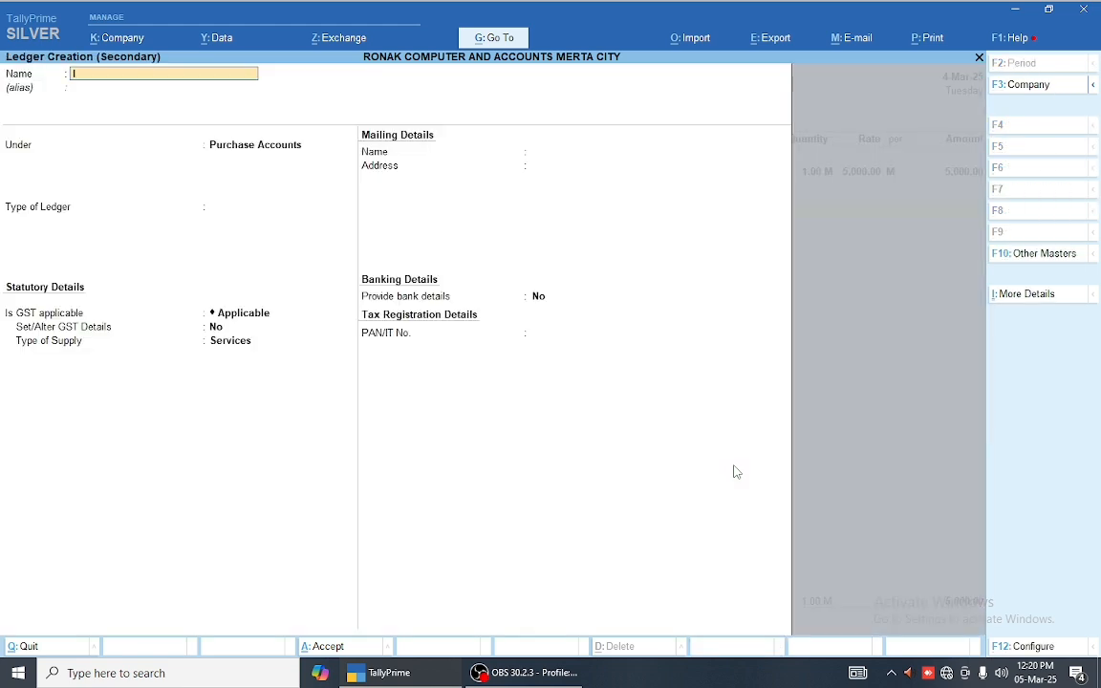
type("IGS")
type("3")
key("Return")
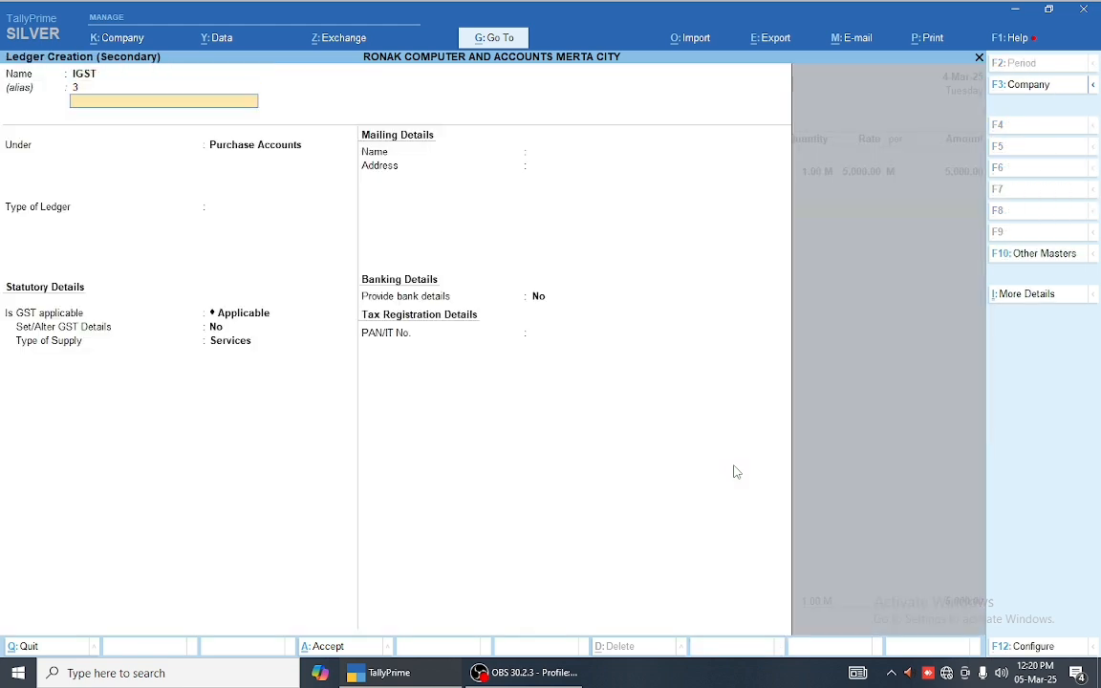
key("Return")
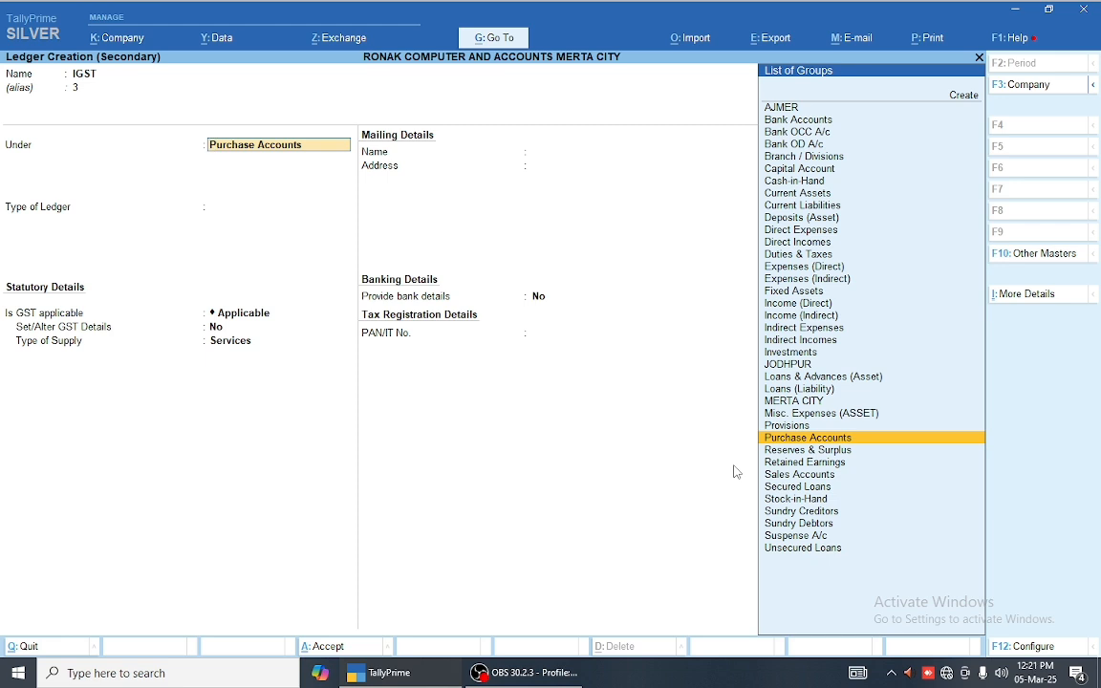
type("DU")
key("Return")
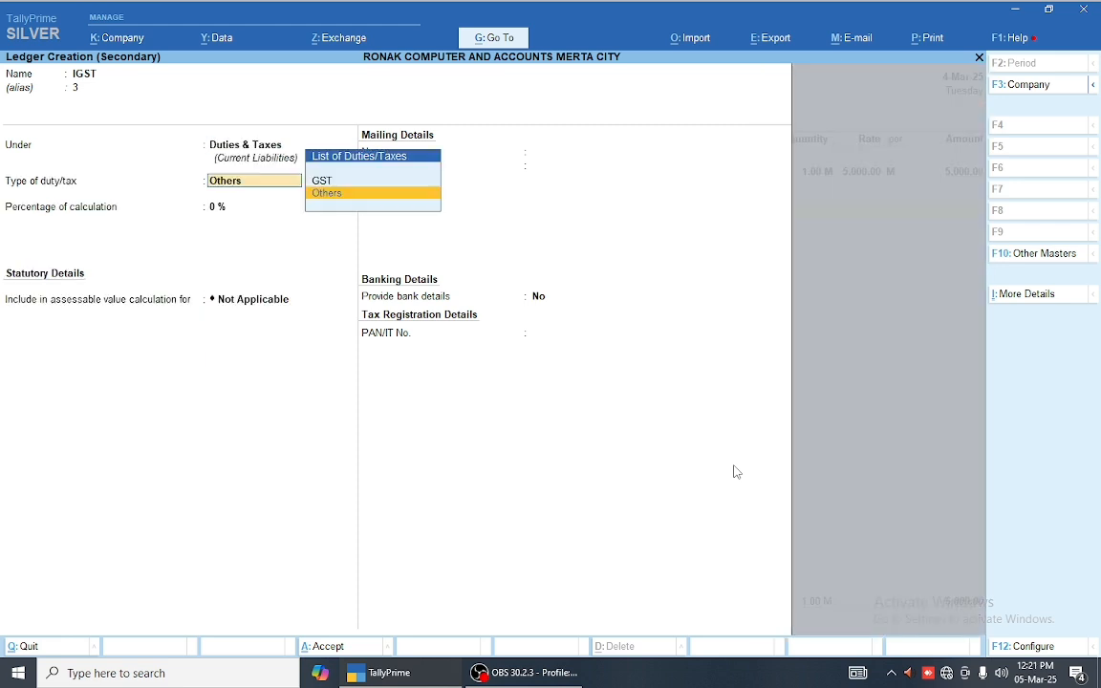
key("Up")
key("Return")
key("Down")
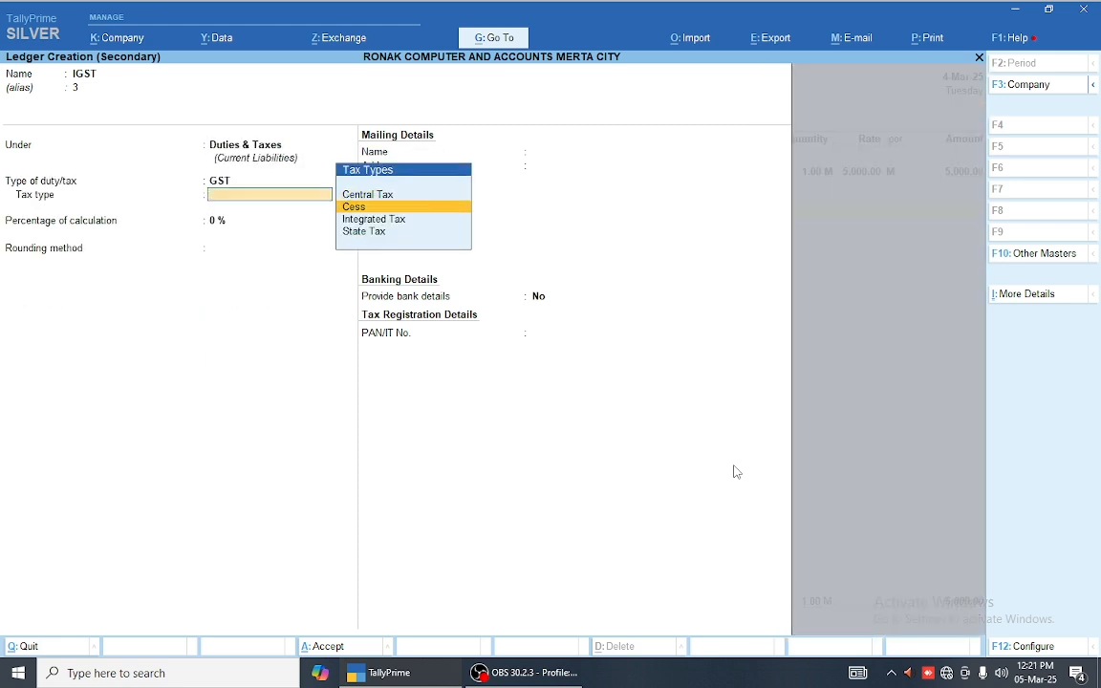
key("Down")
key("Return")
key("Return")
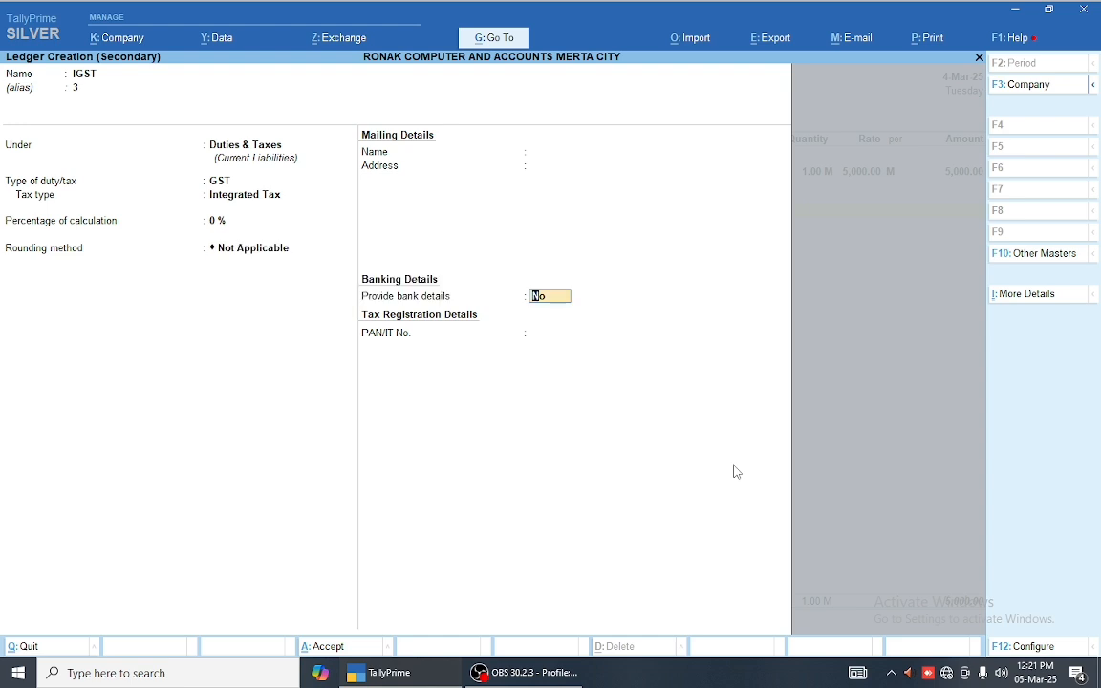
key("ctrl+a")
key("Return")
key("Return")
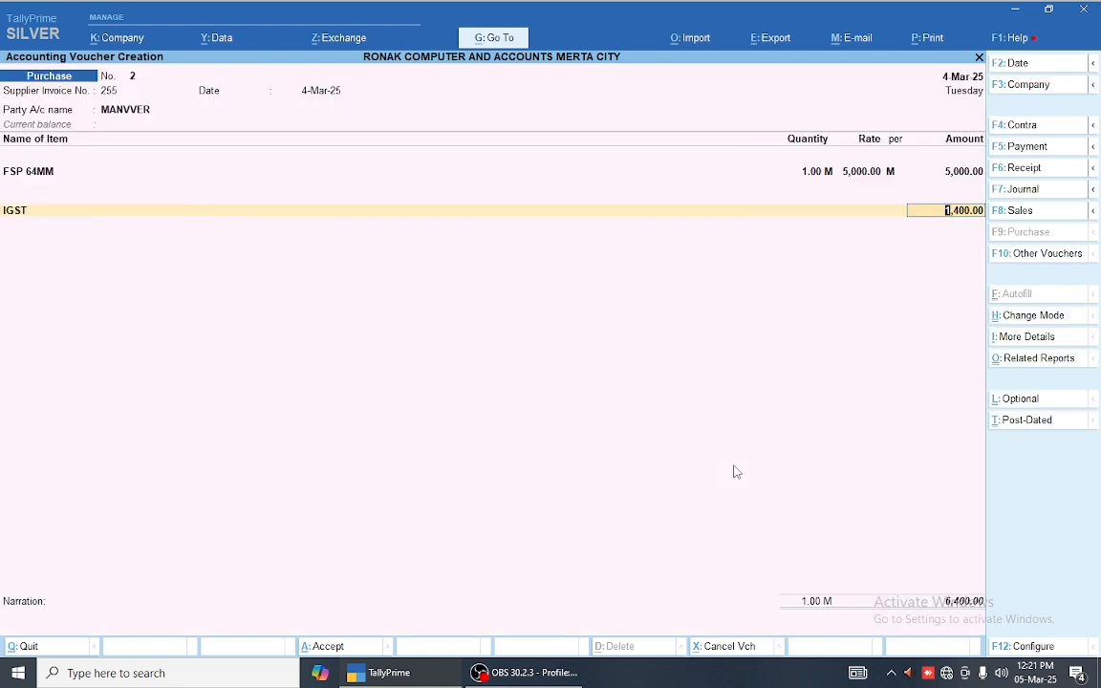
key("Return")
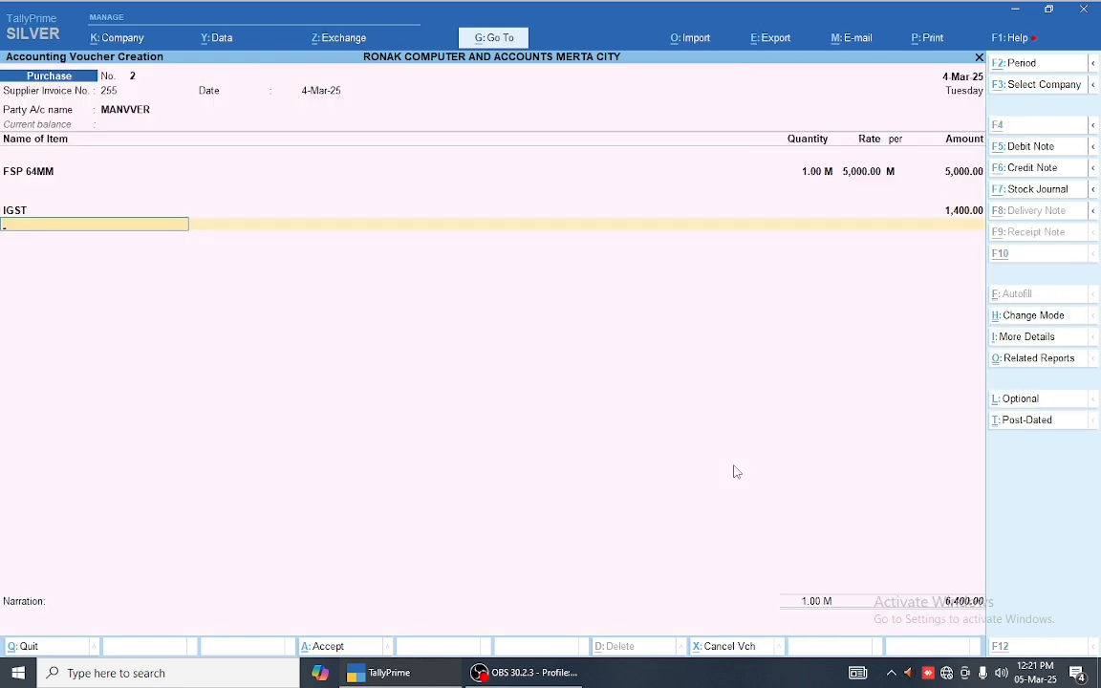
Step: Create ledger CESS ON VALUE under Duties & Taxes as a GST Cess ledger
key("alt+c")
type("CESS ON")
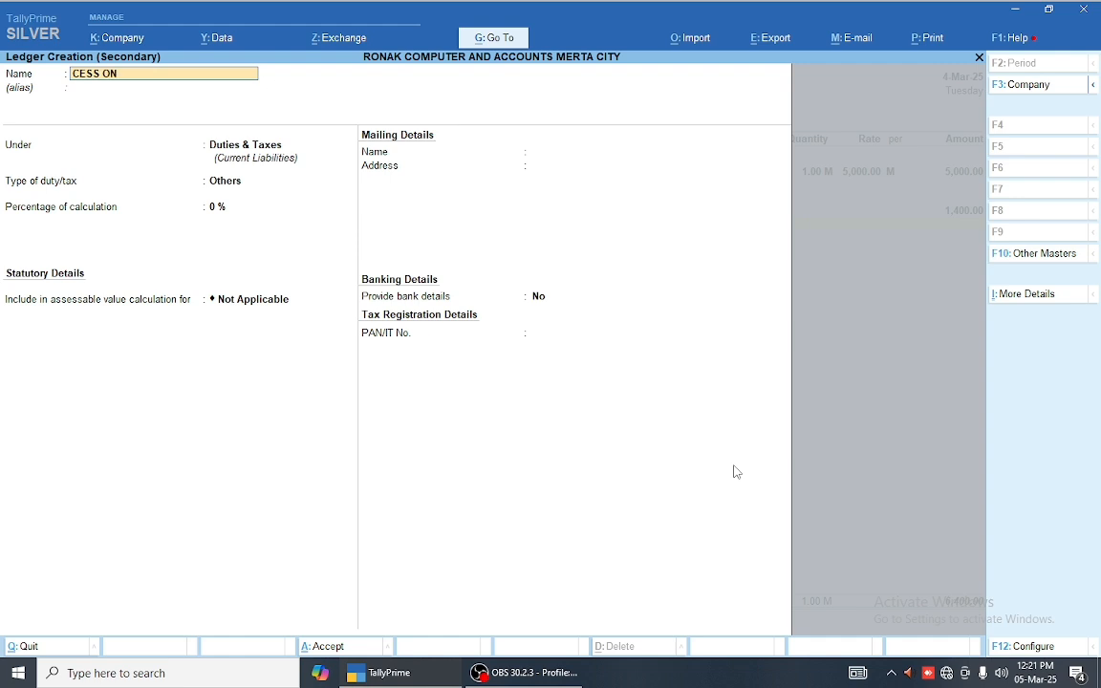
type(" VALUE")
key("Return")
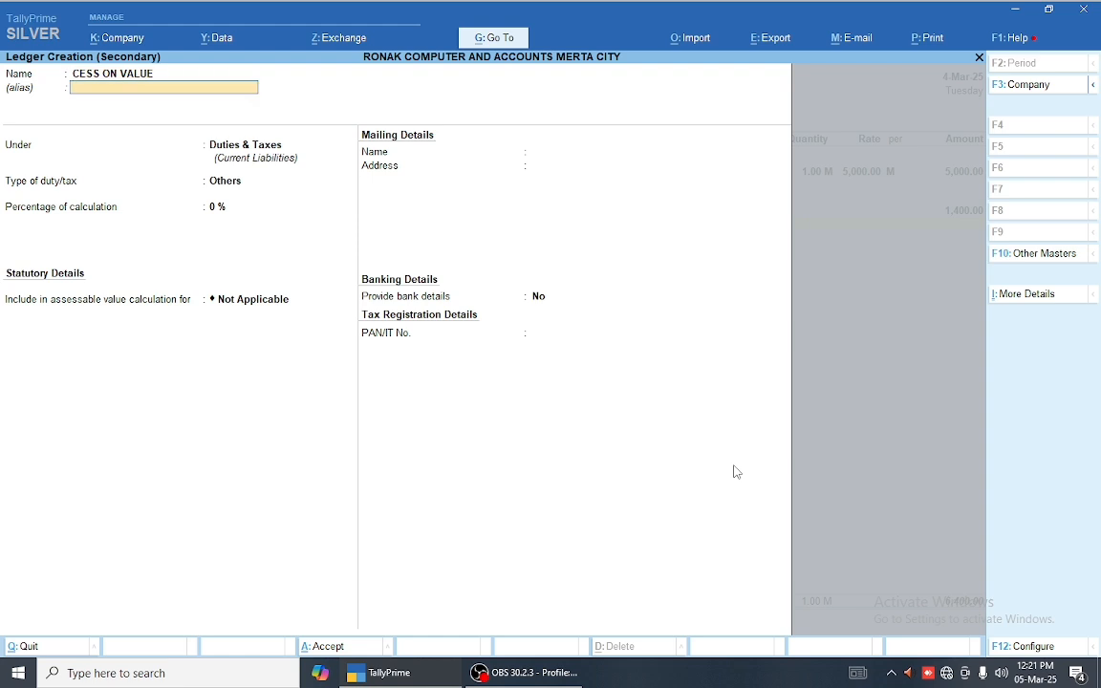
key("Return")
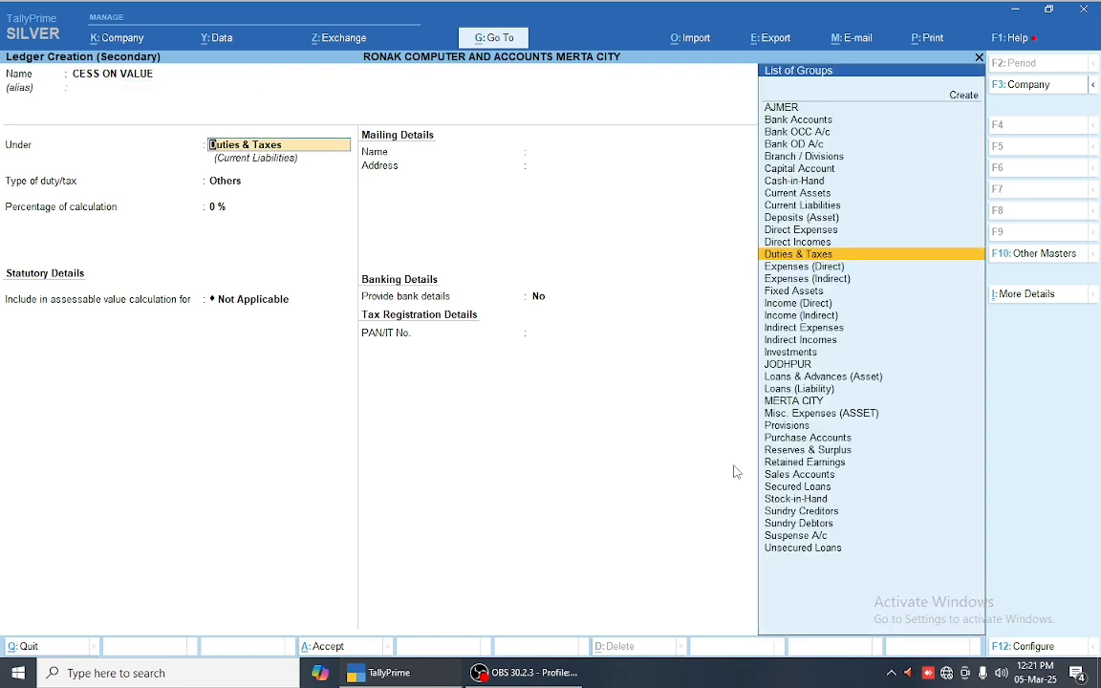
key("Return")
key("Up")
key("Return")
key("Down")
key("Return")
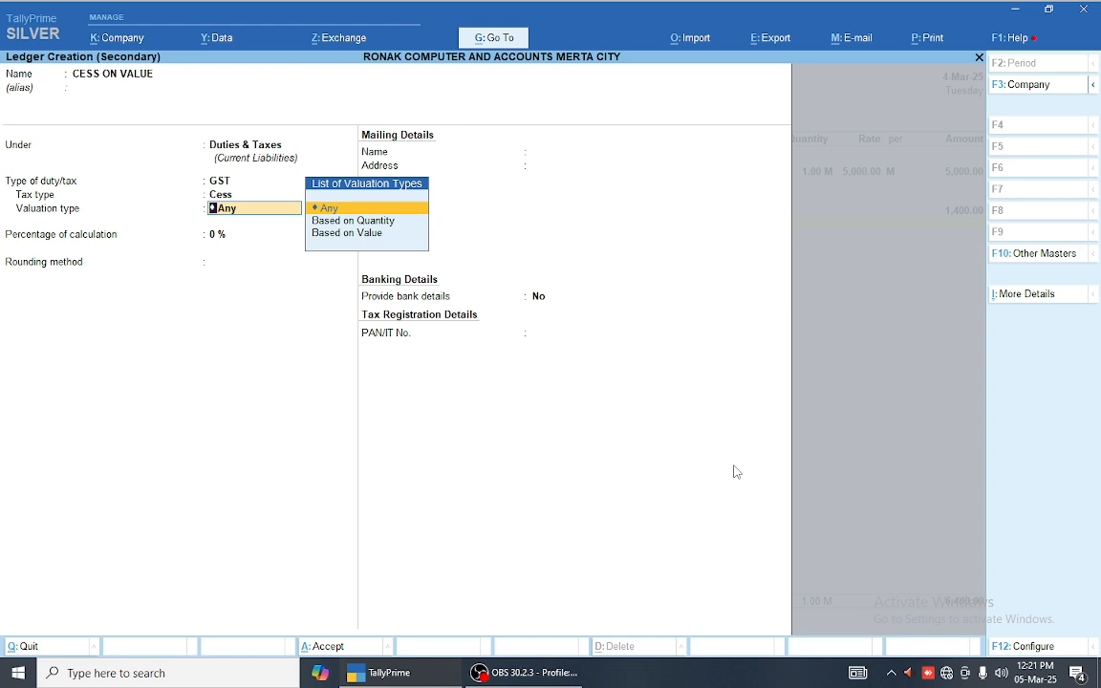
key("Return")
key("Return")
key("Return")
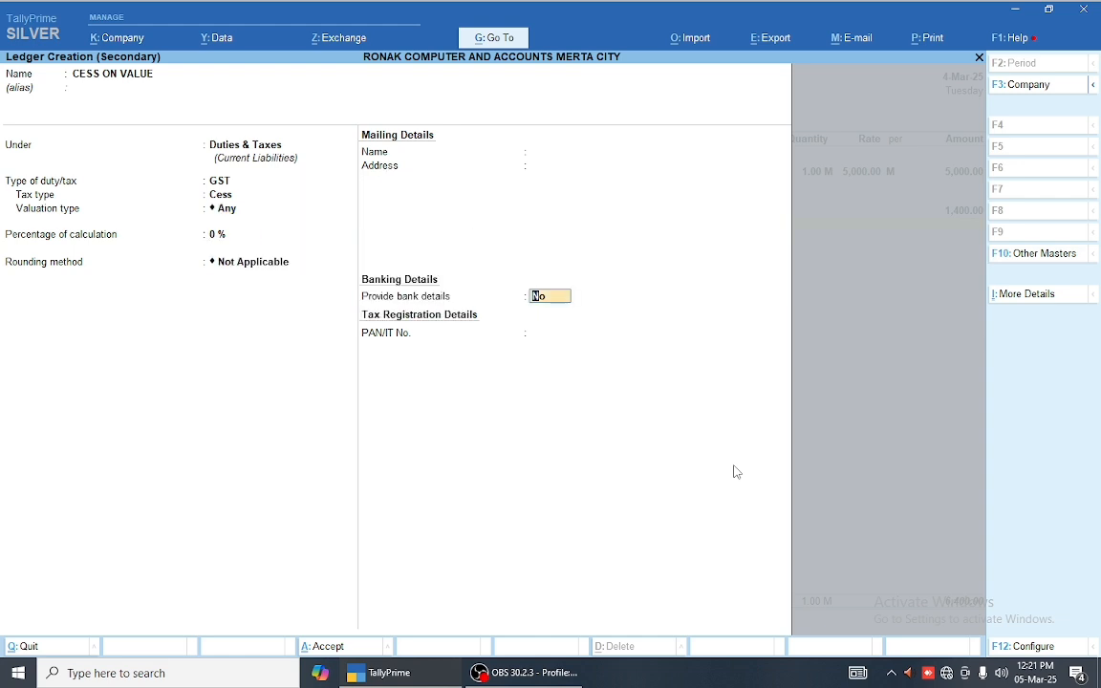
key("Return")
key("Return")
key("Return")
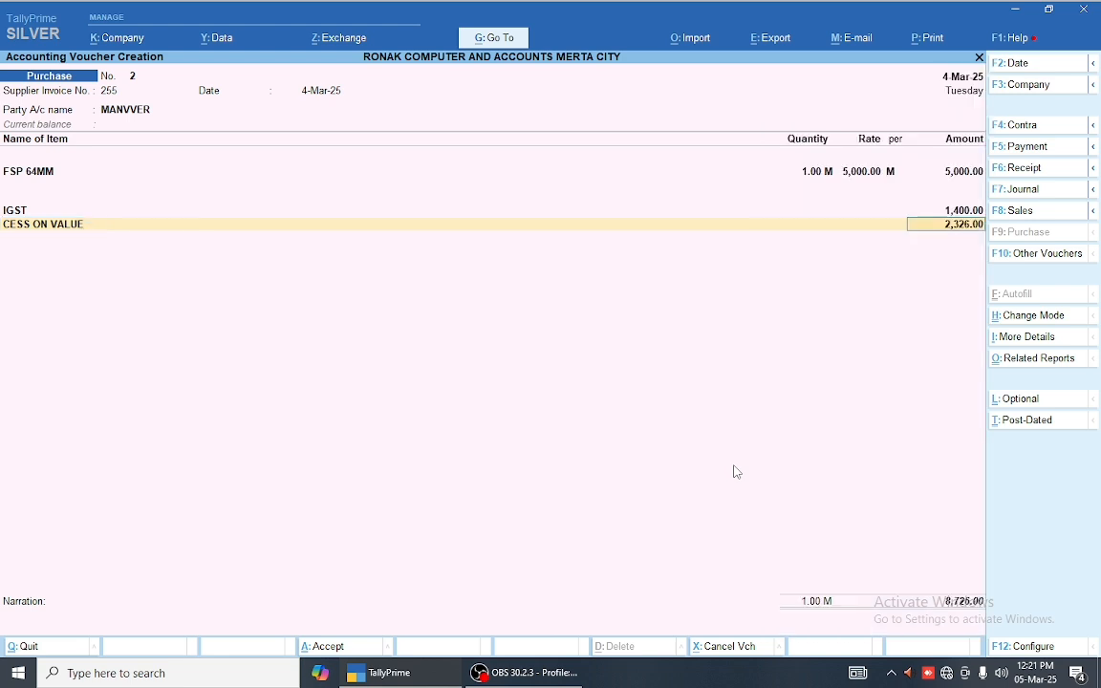
key("Return")
Step: Alter the CESS ON VALUE ledger to use valuation type Based on Value
key("BackSpace")
key("BackSpace")
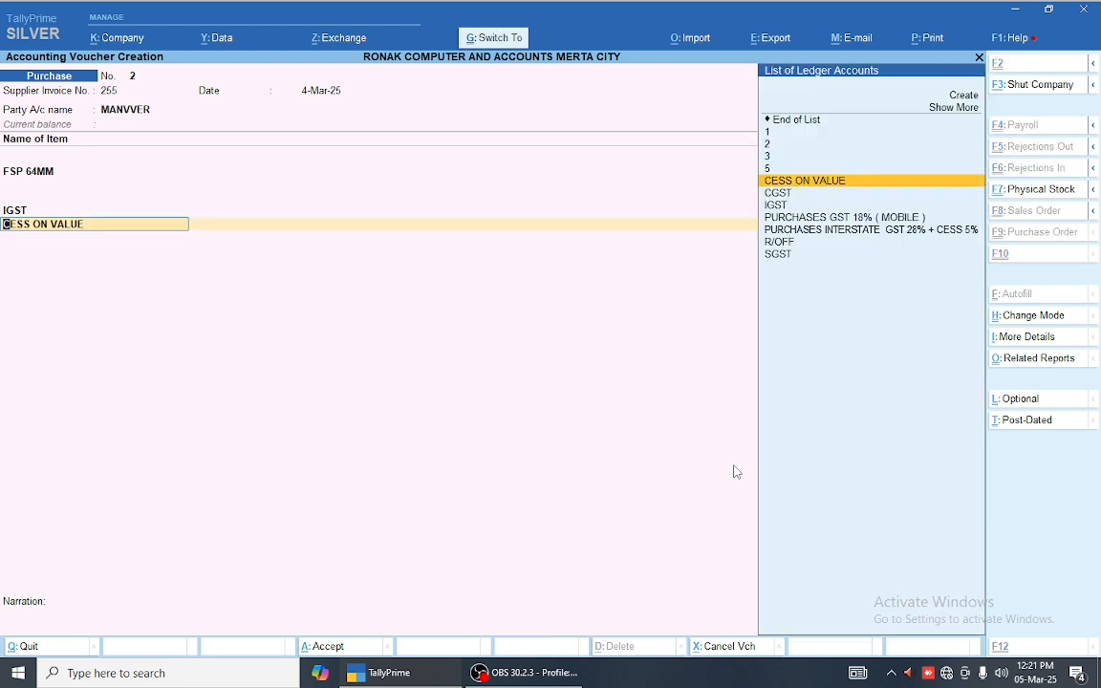
key("ctrl+Return")
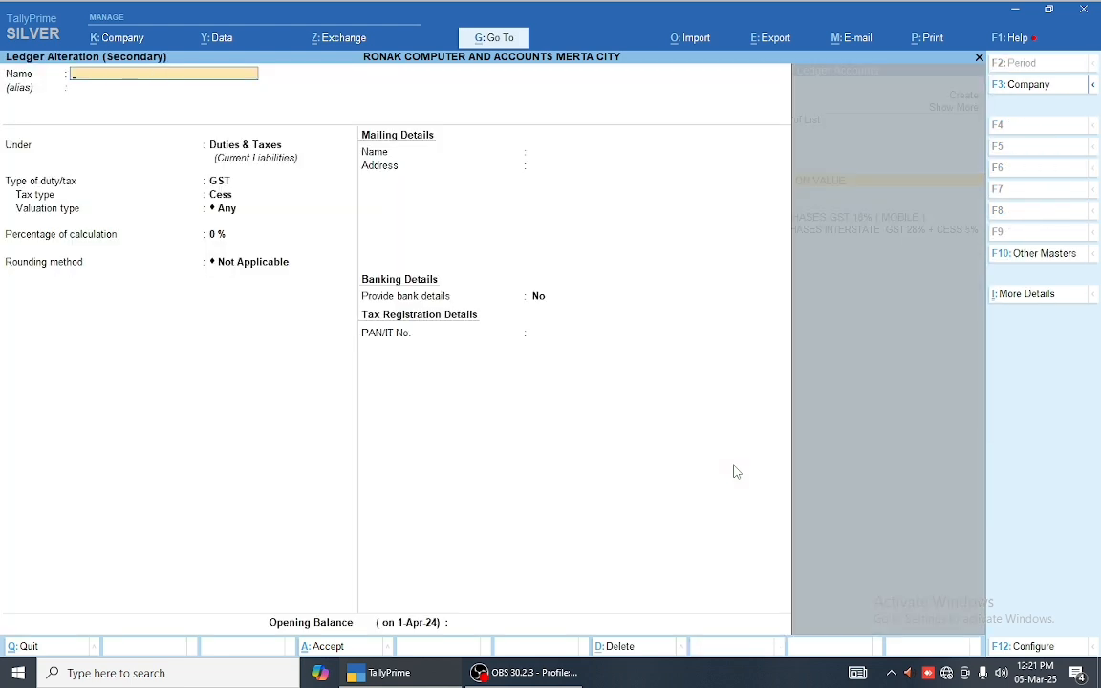
key("Escape")
key("Return")
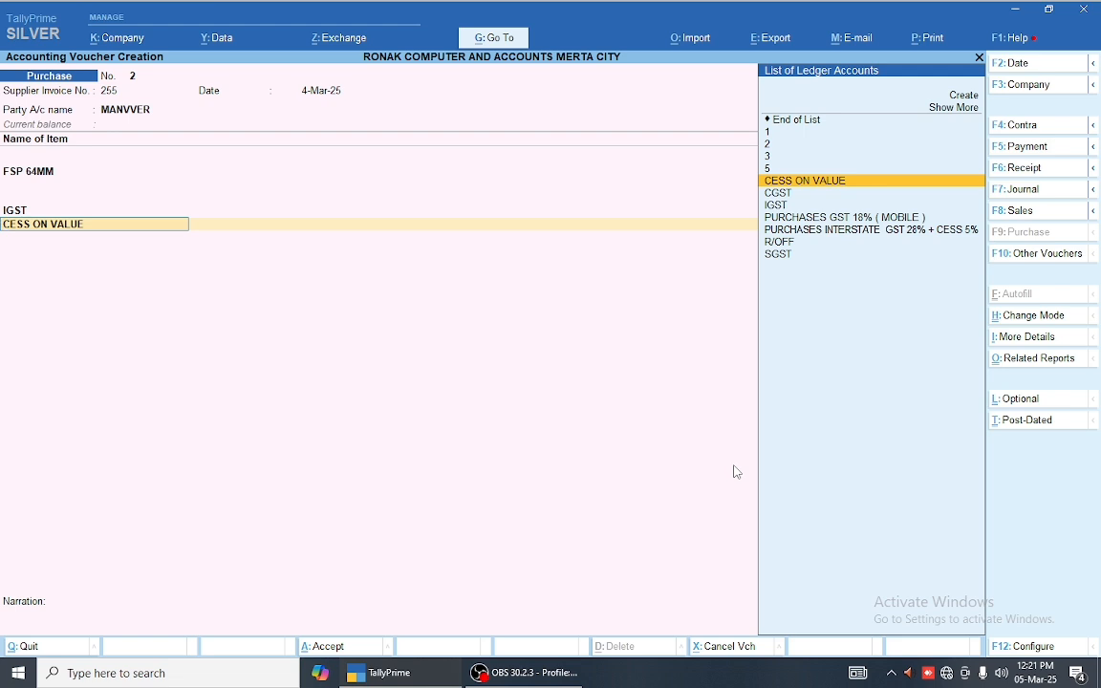
key("ctrl")
key("ctrl+Return")
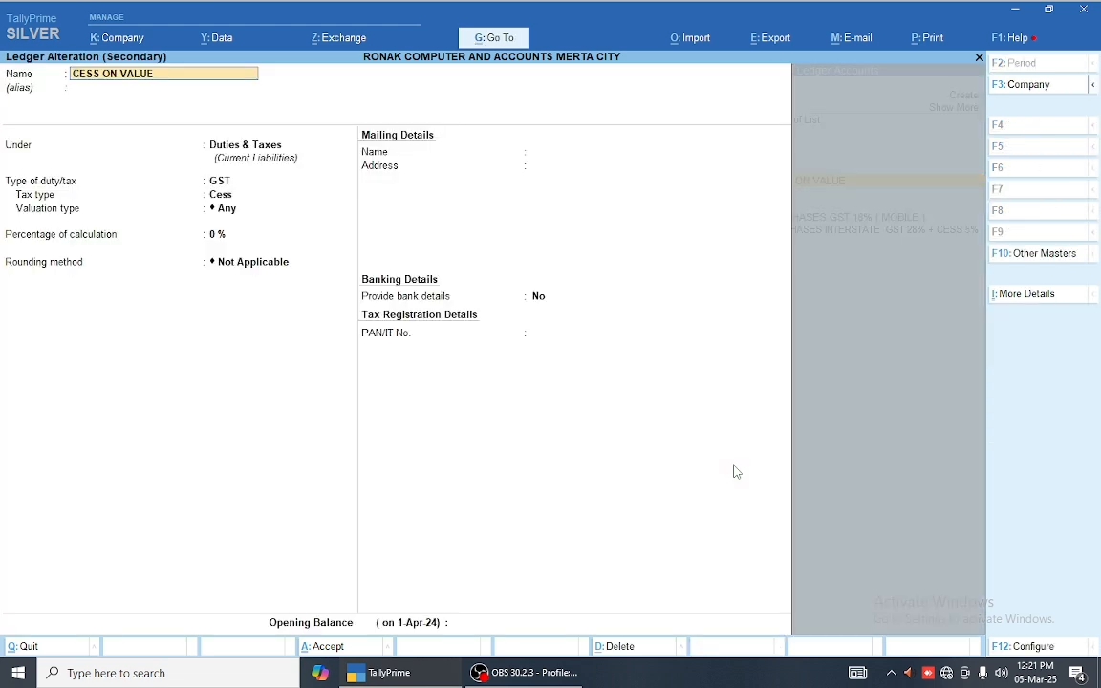
key("Return")
key("Return")
key("Return")
key("Return")
key("Return")
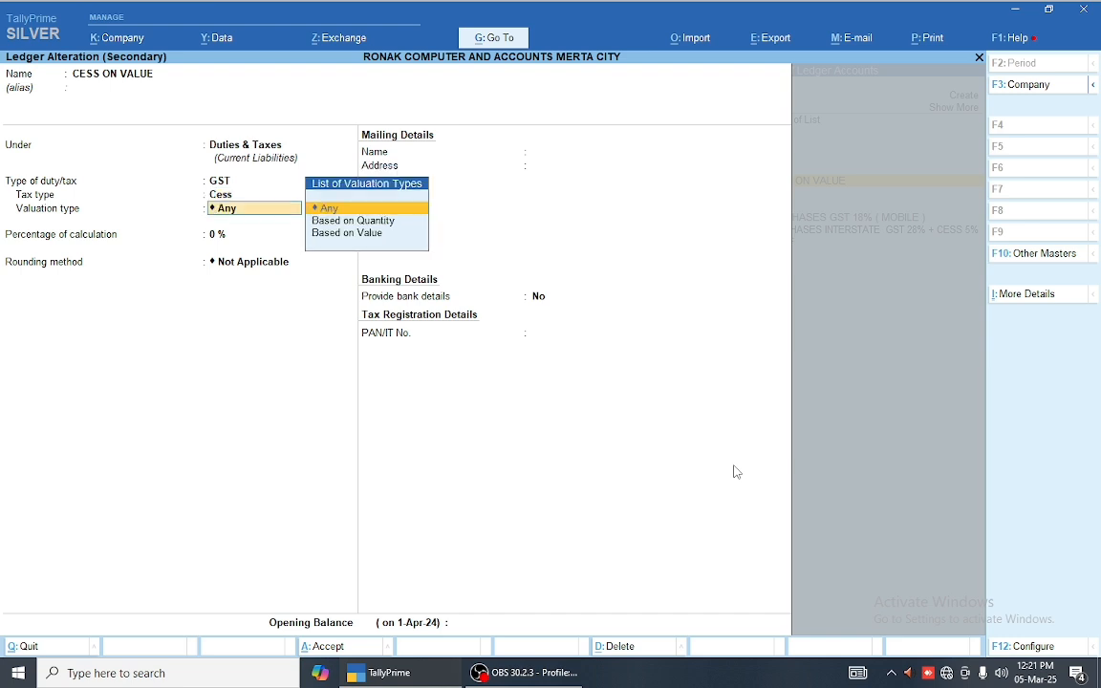
key("Down")
key("Down")
key("Return")
key("Return")
key("Return")
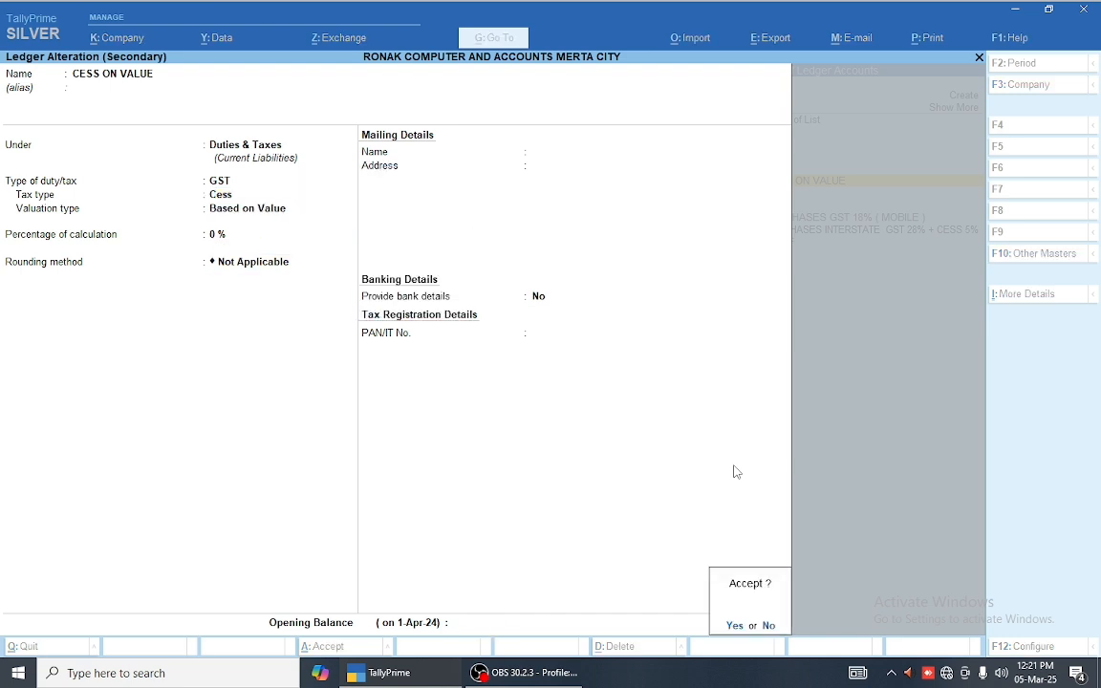
key("Return")
key("Return")
key("Return")
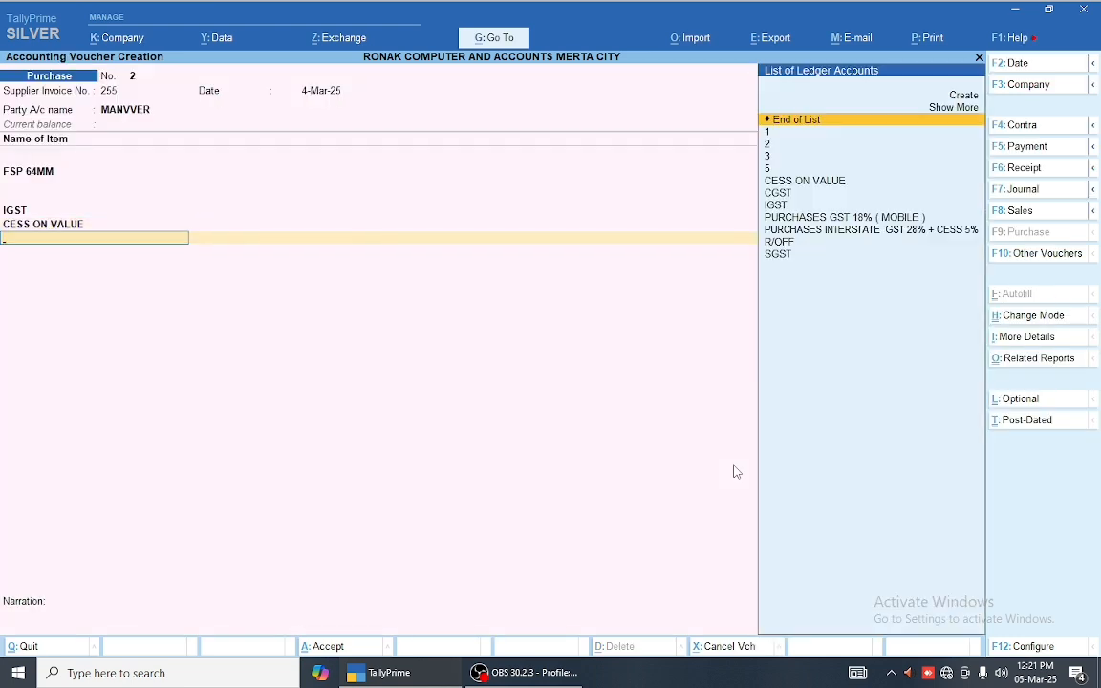
Step: Create ledger CESS ON QTY under Duties & Taxes as GST Cess Based on Quantity, adding 2,076.00
key("alt+c")
type("CESS")
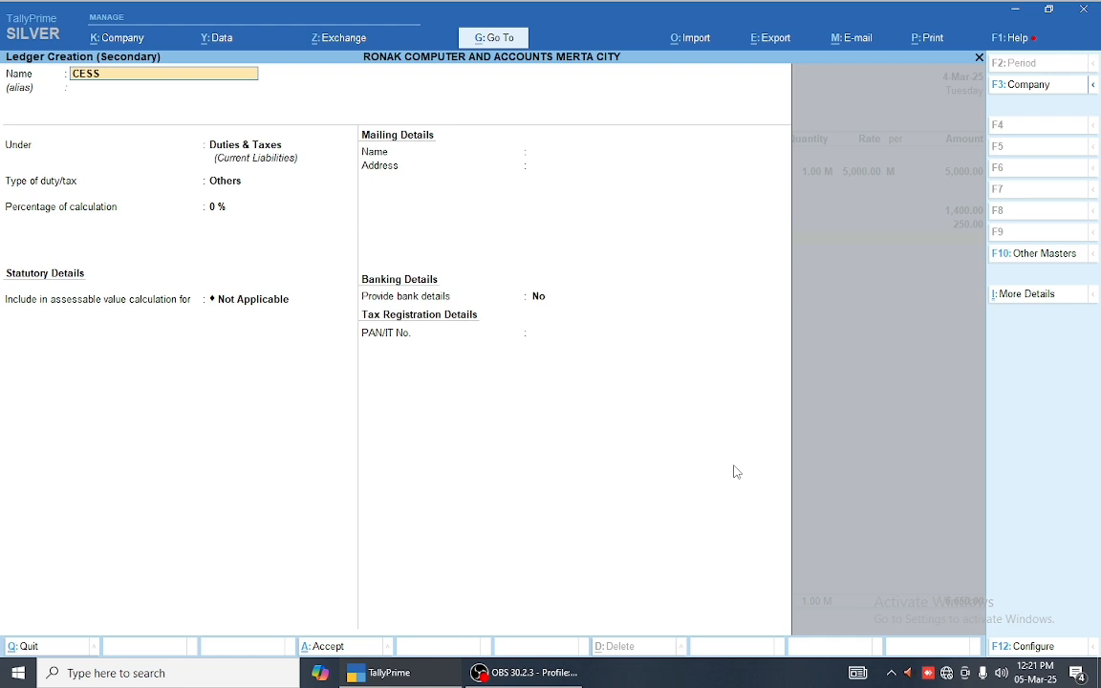
type(" ON QTY")
key("Return")
key("Return")
key("Return")
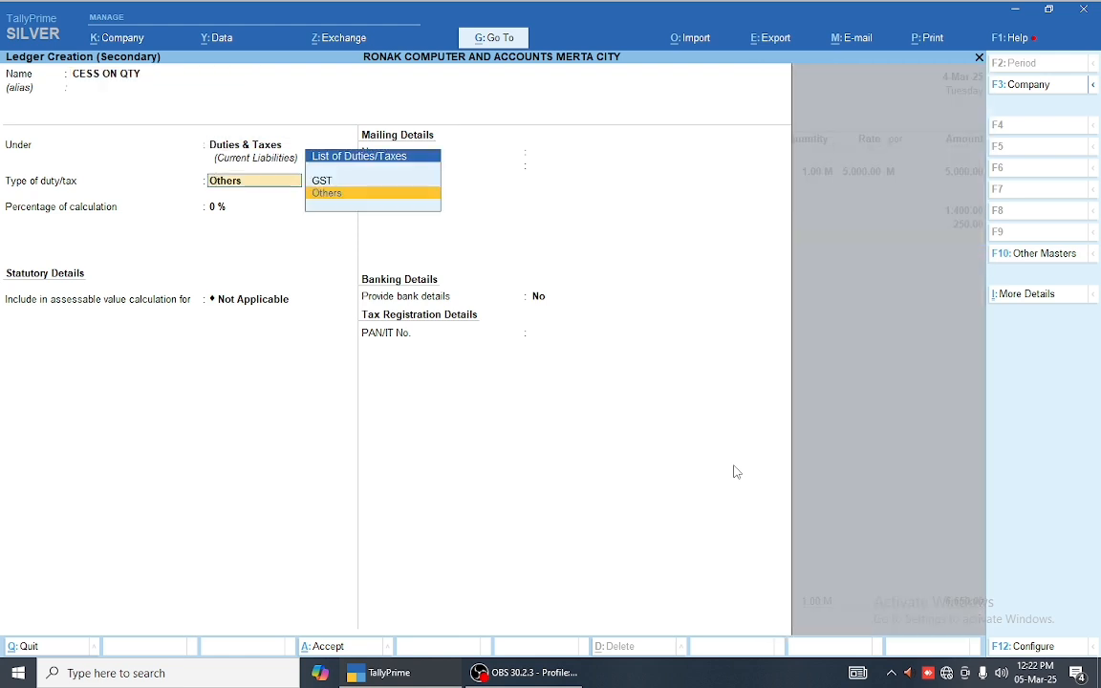
key("Up")
key("Return")
key("Down")
key("Return")
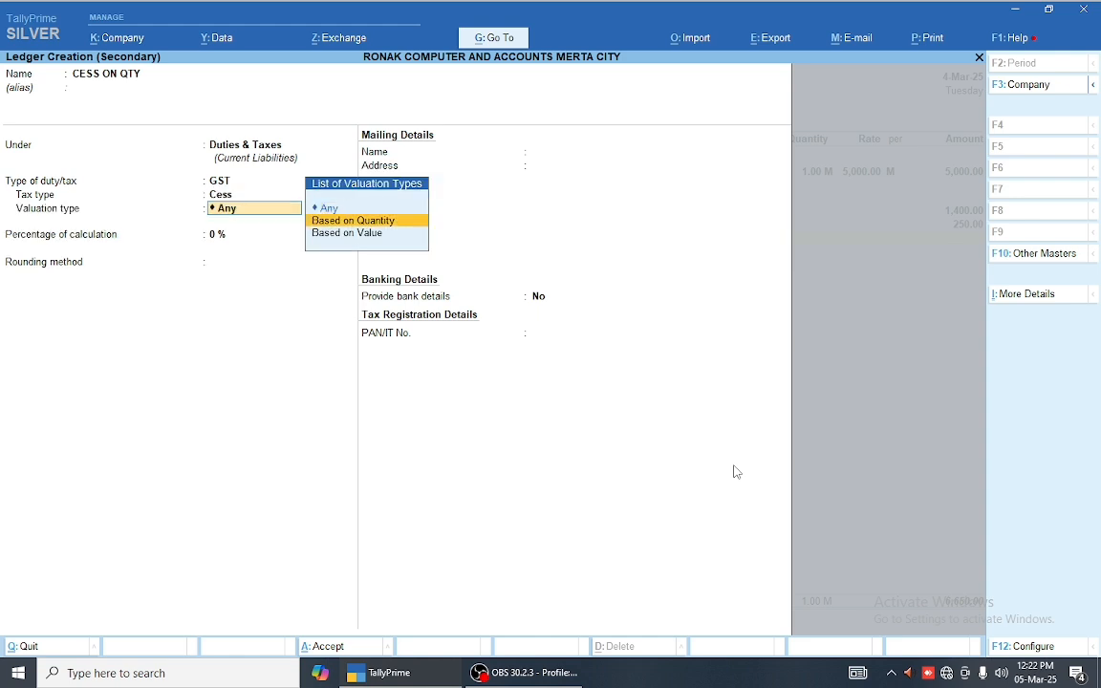
key("Down")
key("Up")
key("Return")
key("Return")
key("Return")
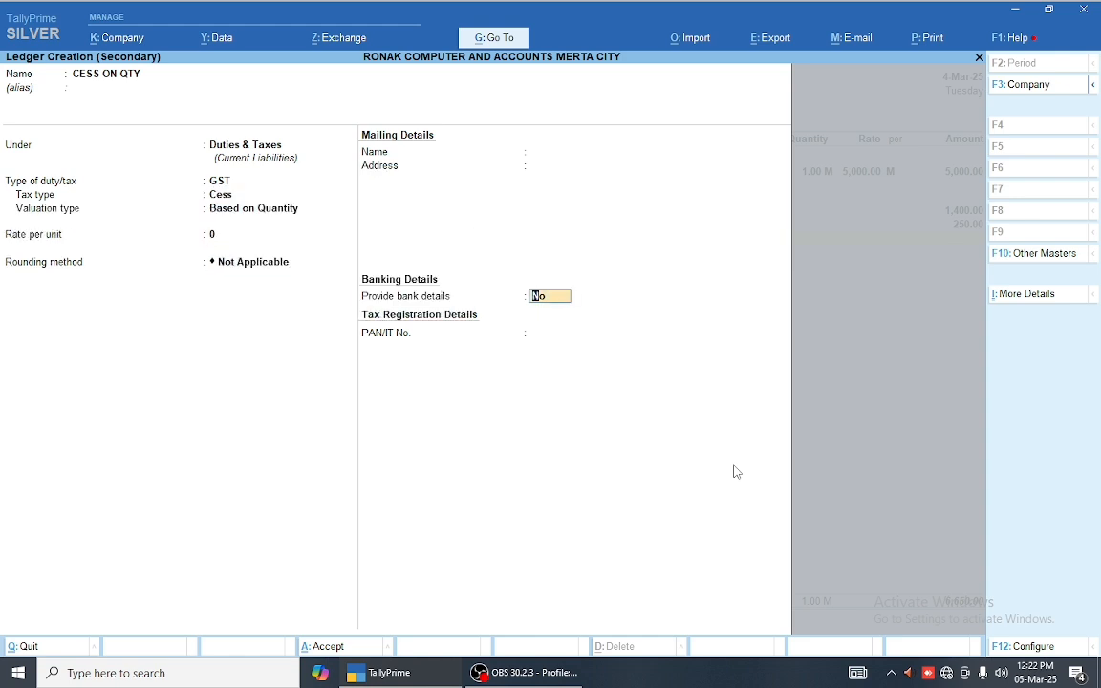
key("Return")
key("Return")
key("Return")
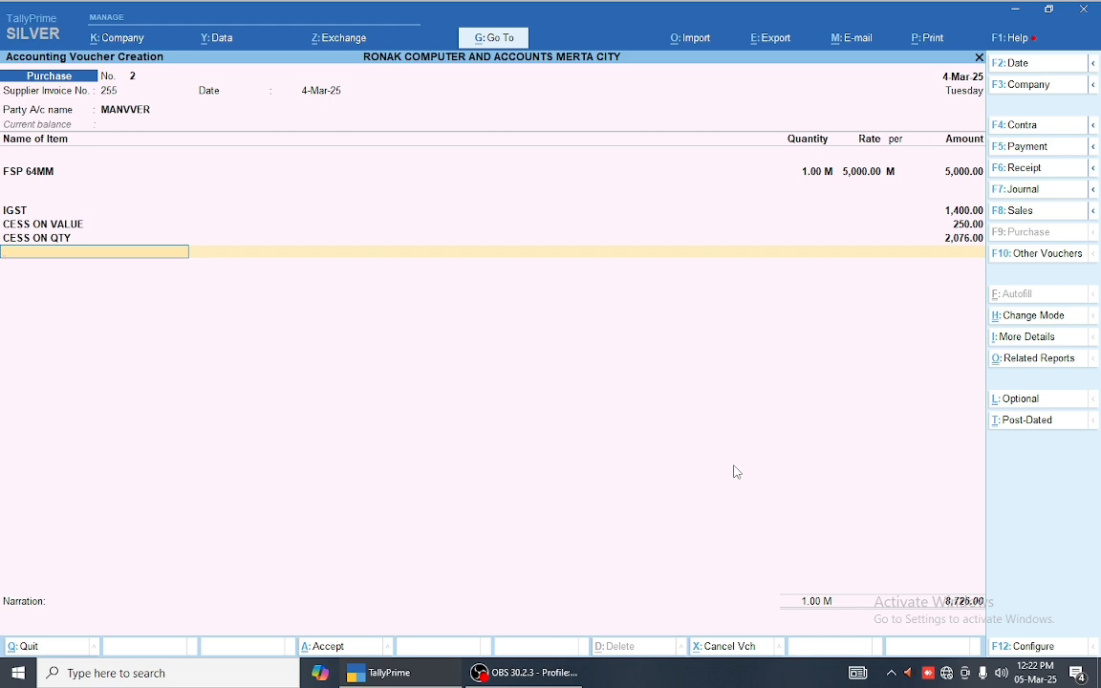
key("Return")
key("Return")
key("Return")
key("Return")
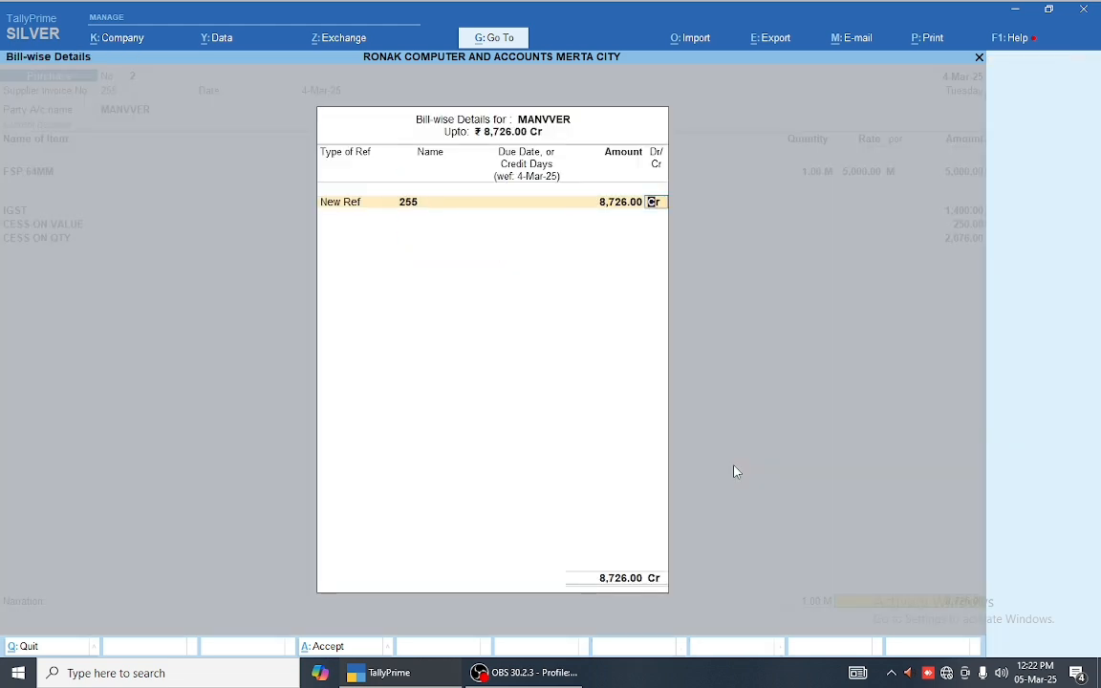
Step: Enable bill-wise entry in company features and save the party ledger
key("BackSpace")
key("BackSpace")
key("BackSpace")
key("BackSpace")
key("BackSpace")
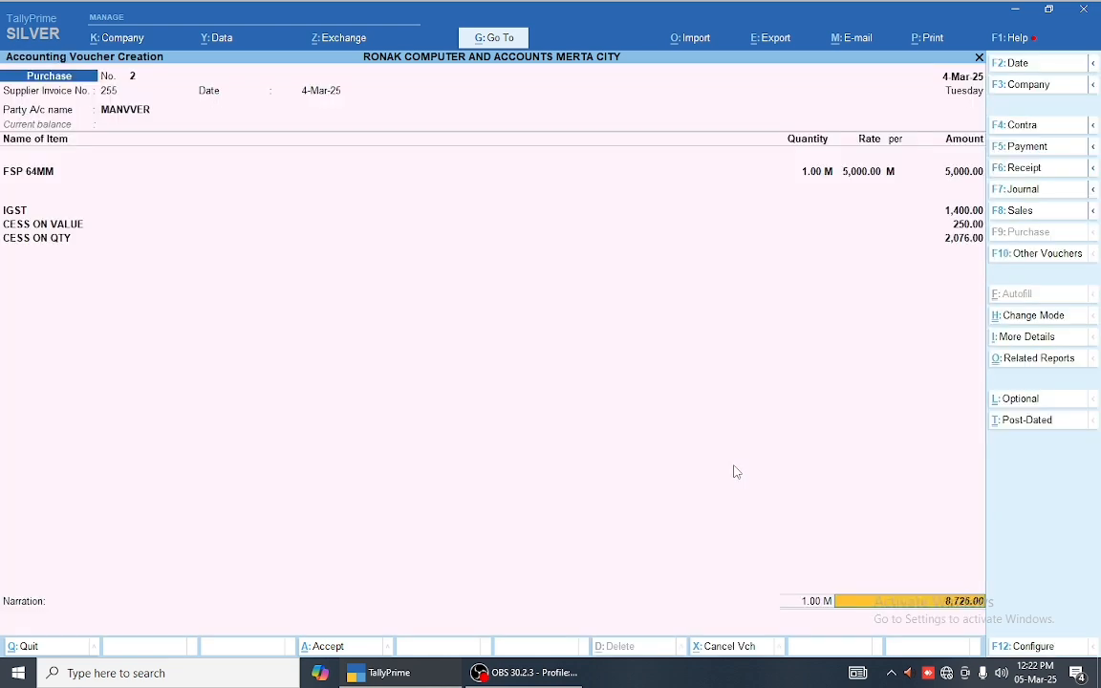
left_click(115, 111)
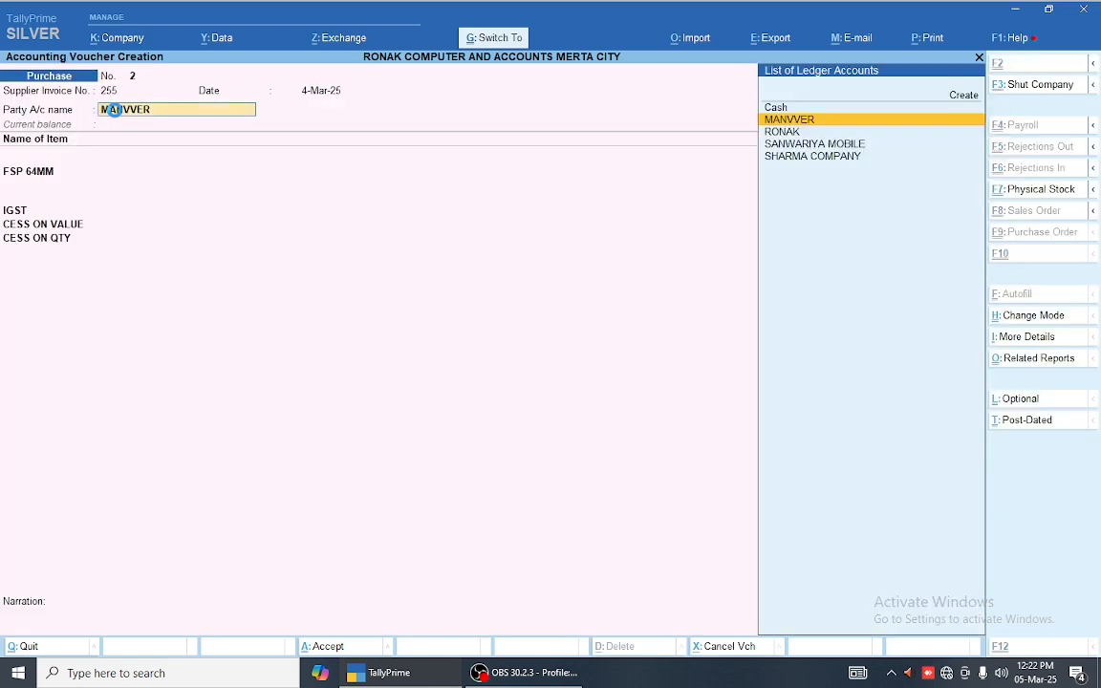
key("ctrl+Return")
key("Return")
key("Return")
key("Return")
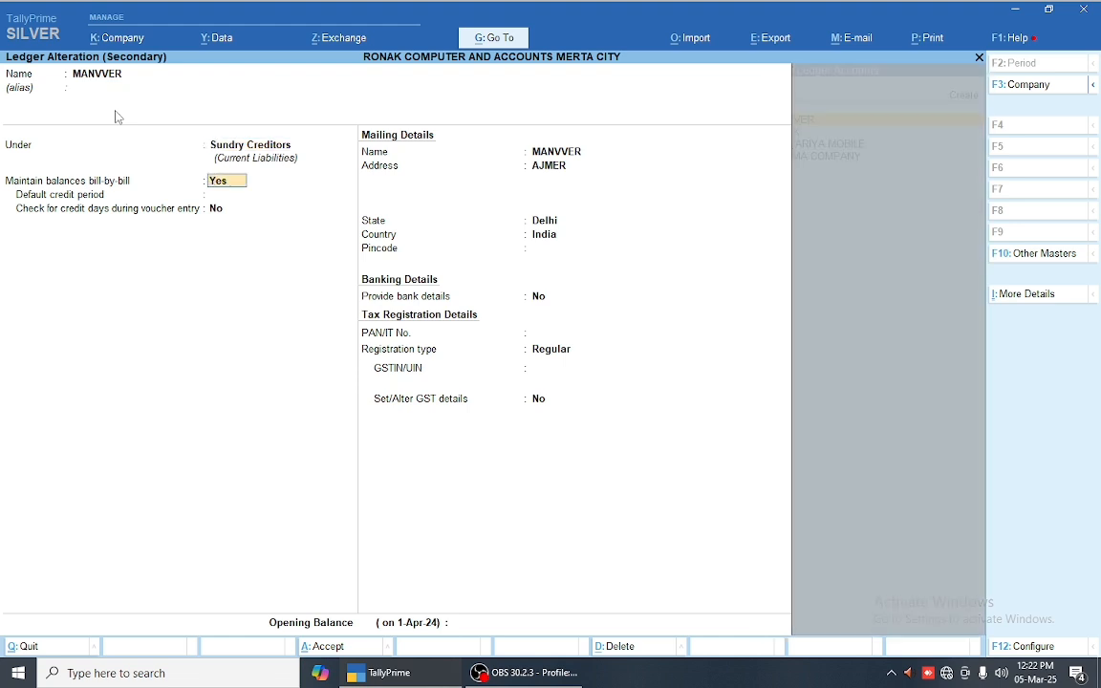
key("F11")
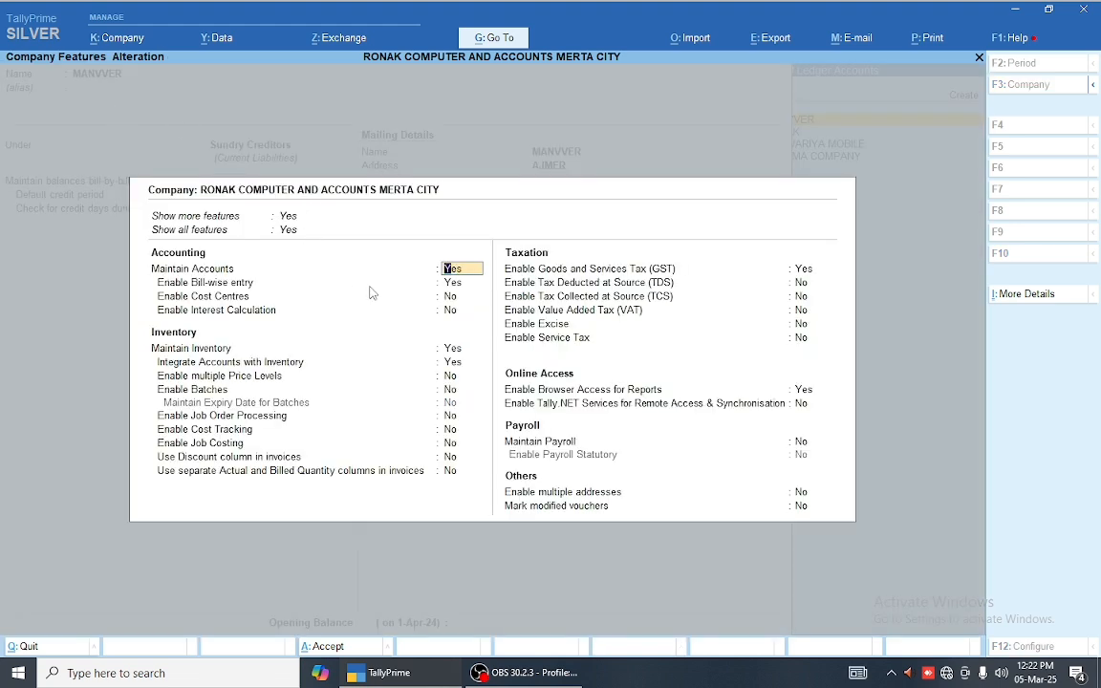
left_click(457, 285)
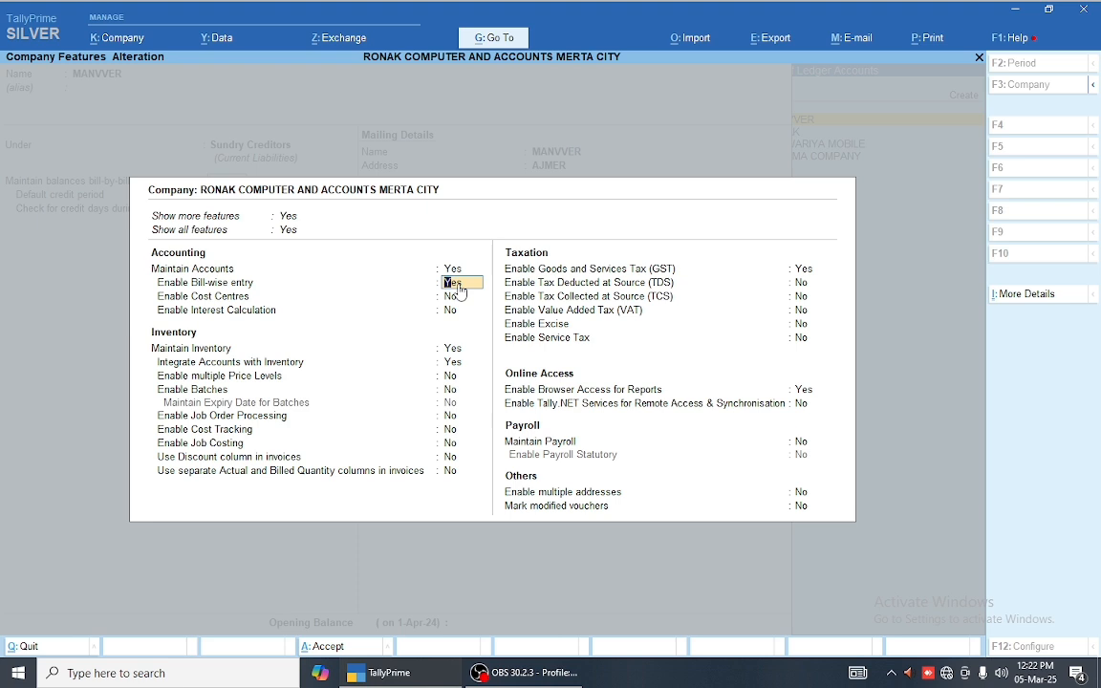
key("ctrl")
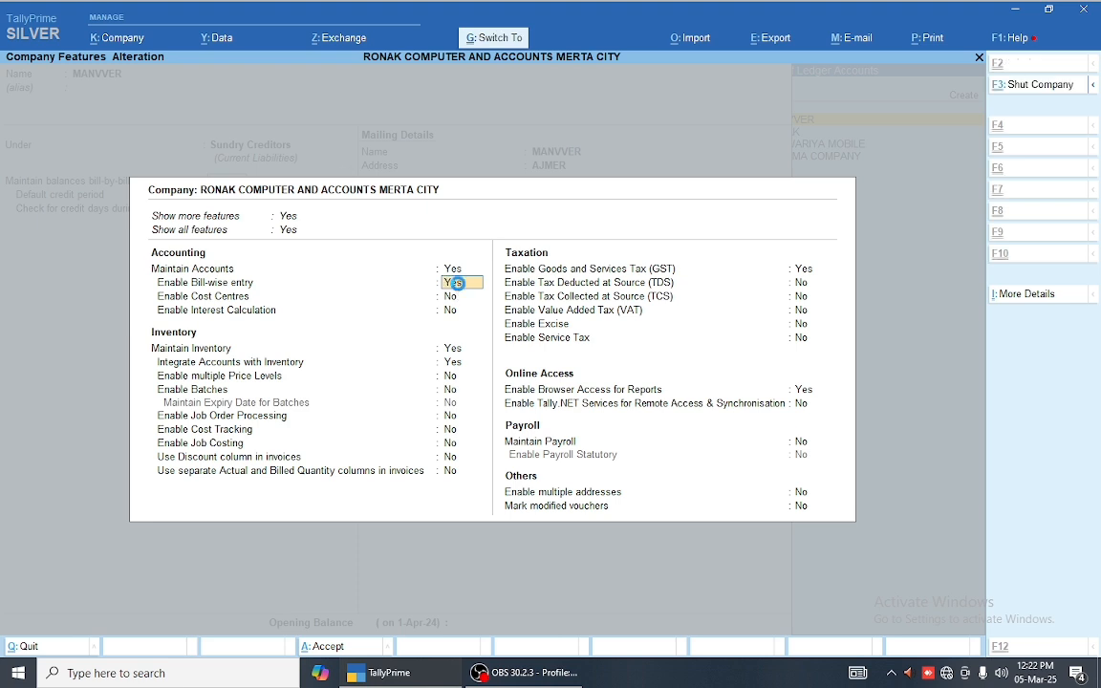
key("ctrl+a")
key("Return")
key("Return")
key("Return")
key("Return")
key("Return")
key("Return")
key("Return")
key("Return")
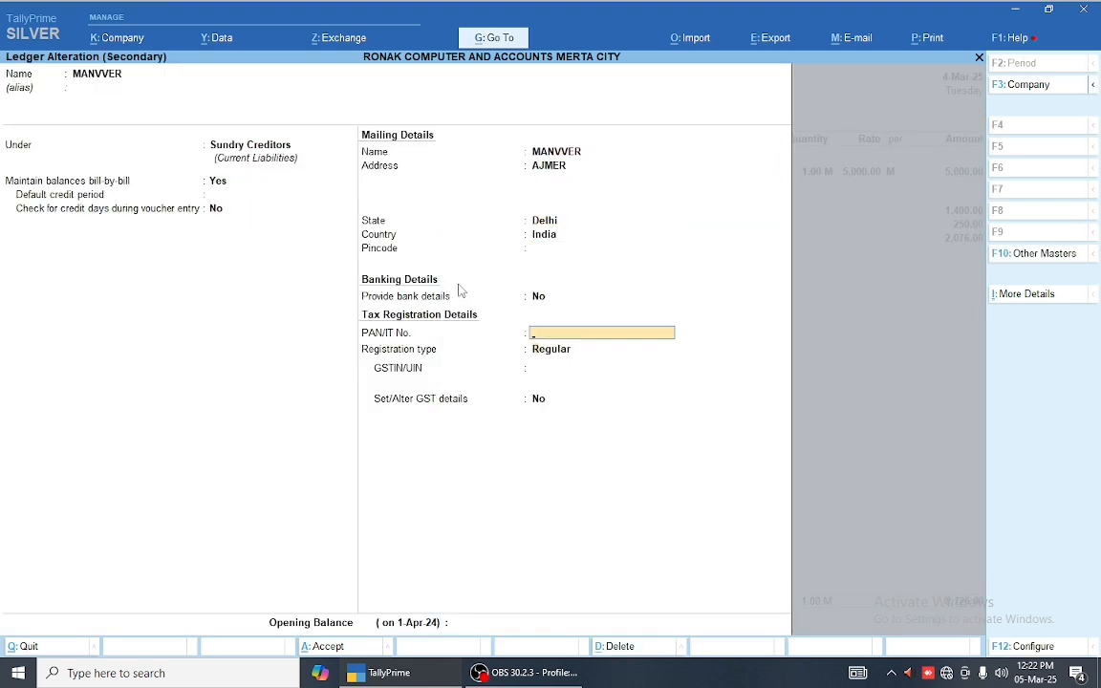
key("Return")
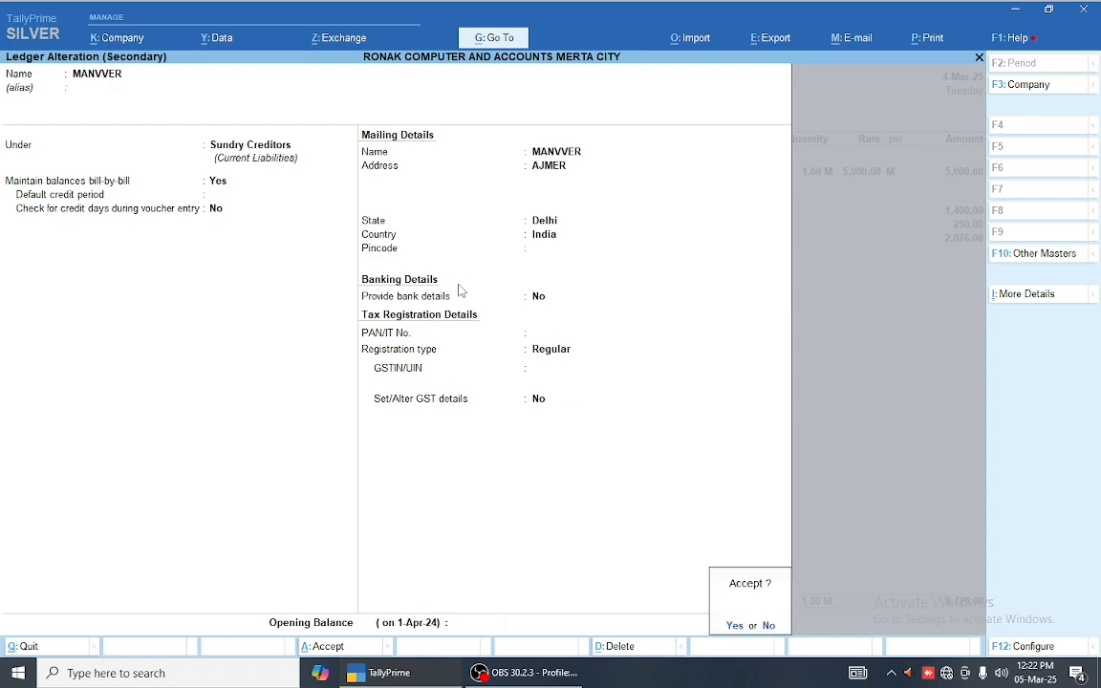
key("Return")
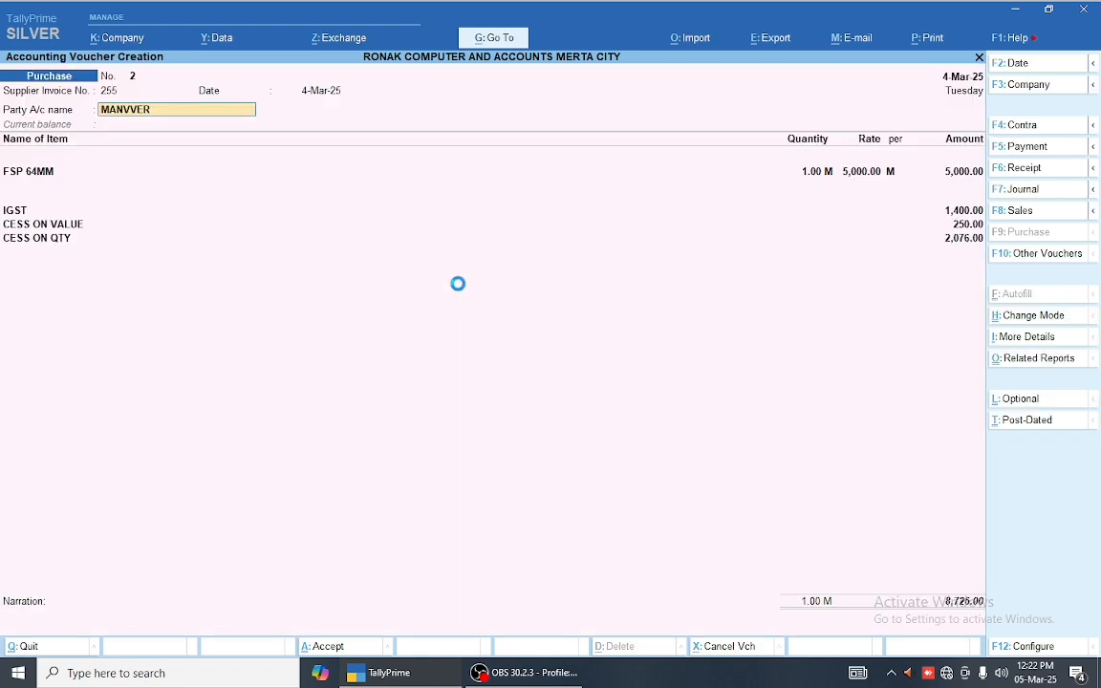
Step: Enter New Ref 255 and save purchase voucher 2 for 8,726.00
key("Return")
key("Return")
key("Return")
key("Return")
key("Return")
key("Return")
key("Return")
key("Return")
key("Return")
key("Return")
key("Return")
key("Return")
key("Return")
key("Return")
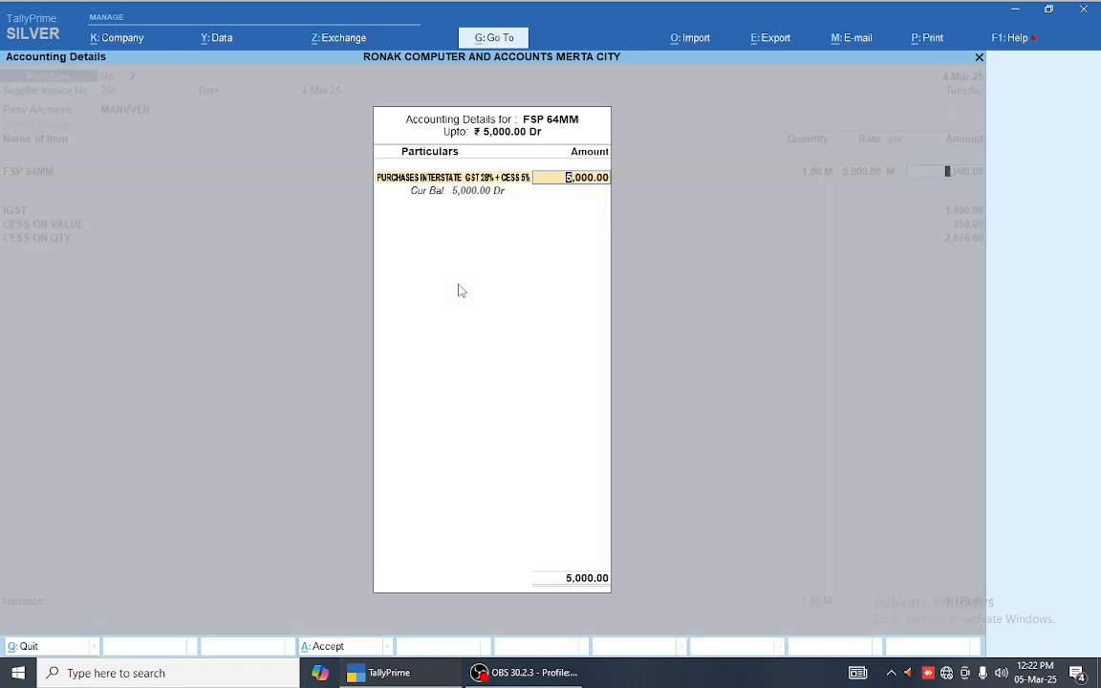
key("Return")
key("Return")
key("Return")
key("Return")
key("Return")
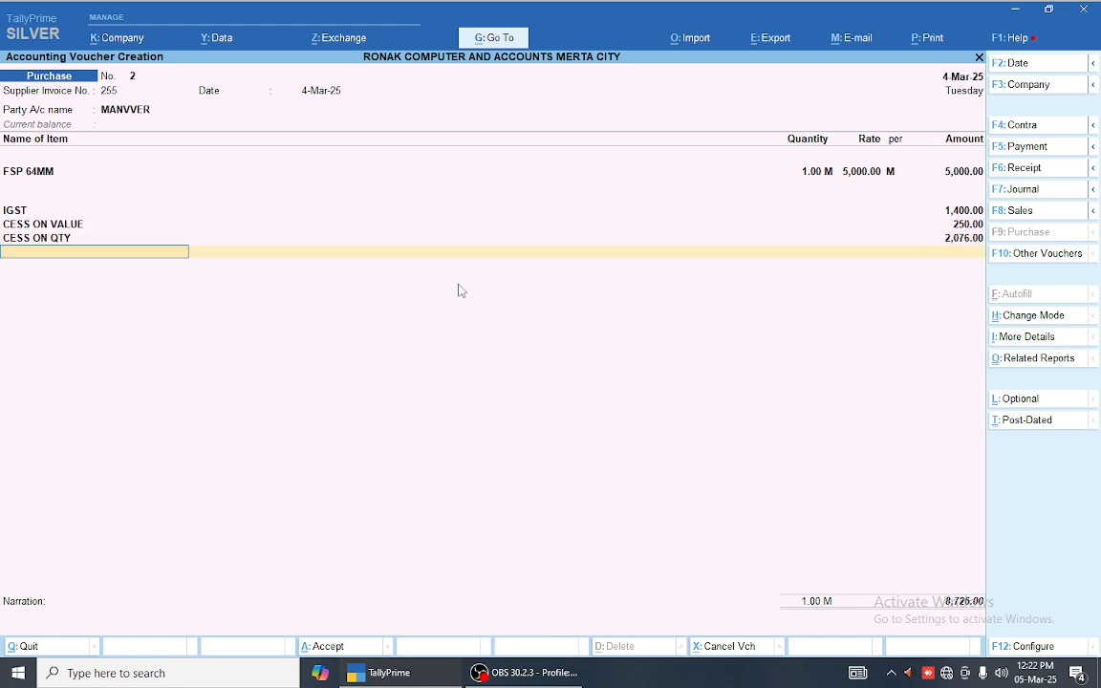
key("Return")
key("Return")
key("Return")
key("BackSpace")
key("BackSpace")
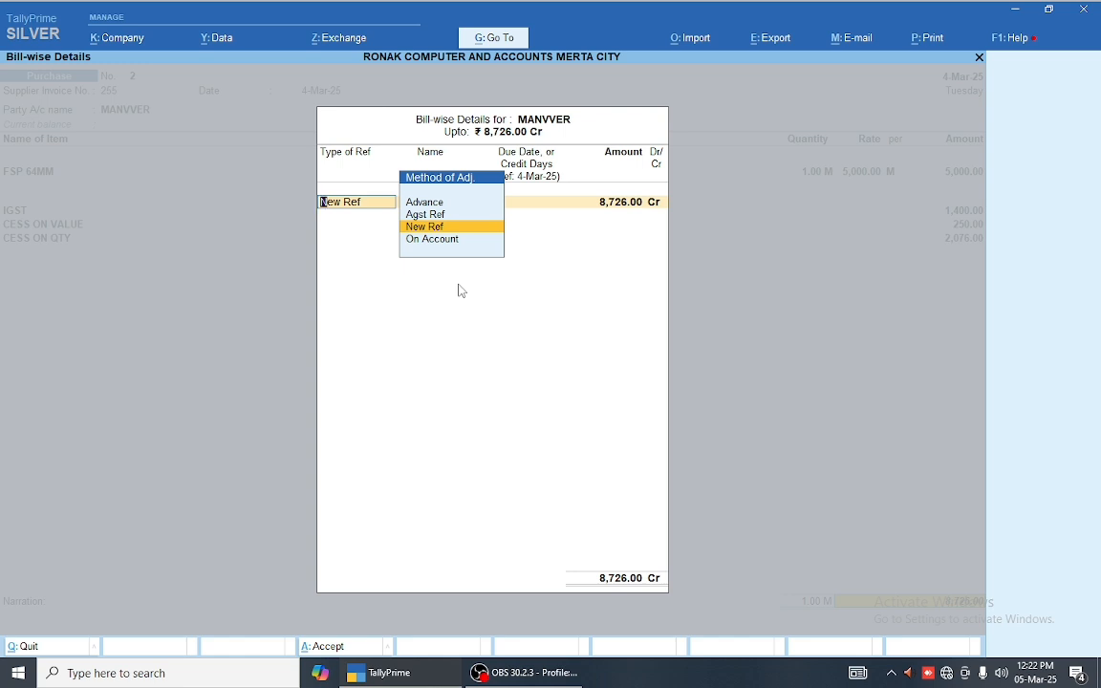
key("Return")
key("Return")
key("Return")
key("Return")
key("Return")
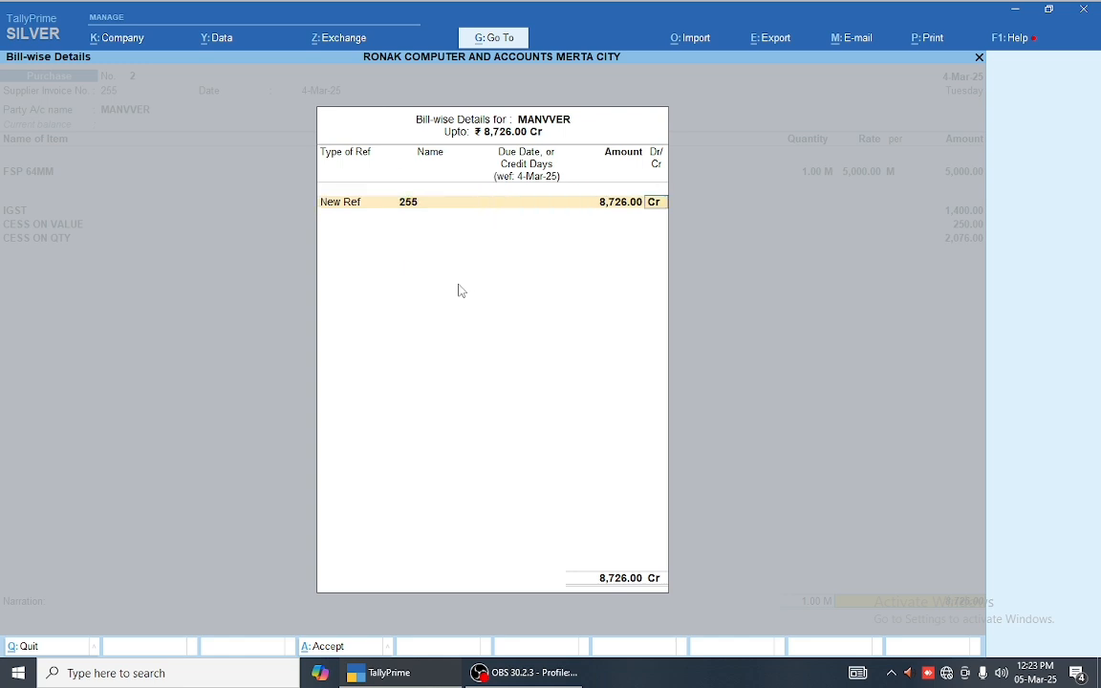
key("Return")
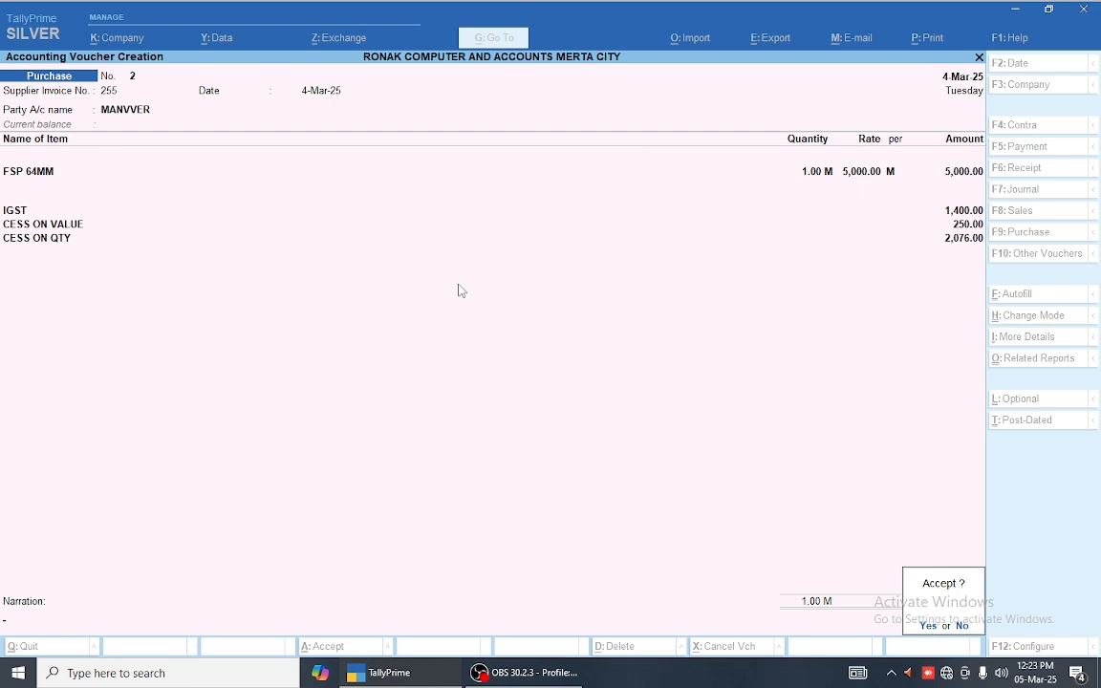
key("Return")
key("F5")
Step: Pay the party 1,000.00 from Cash against pending bill 255 and save Payment voucher 1
key("Return")
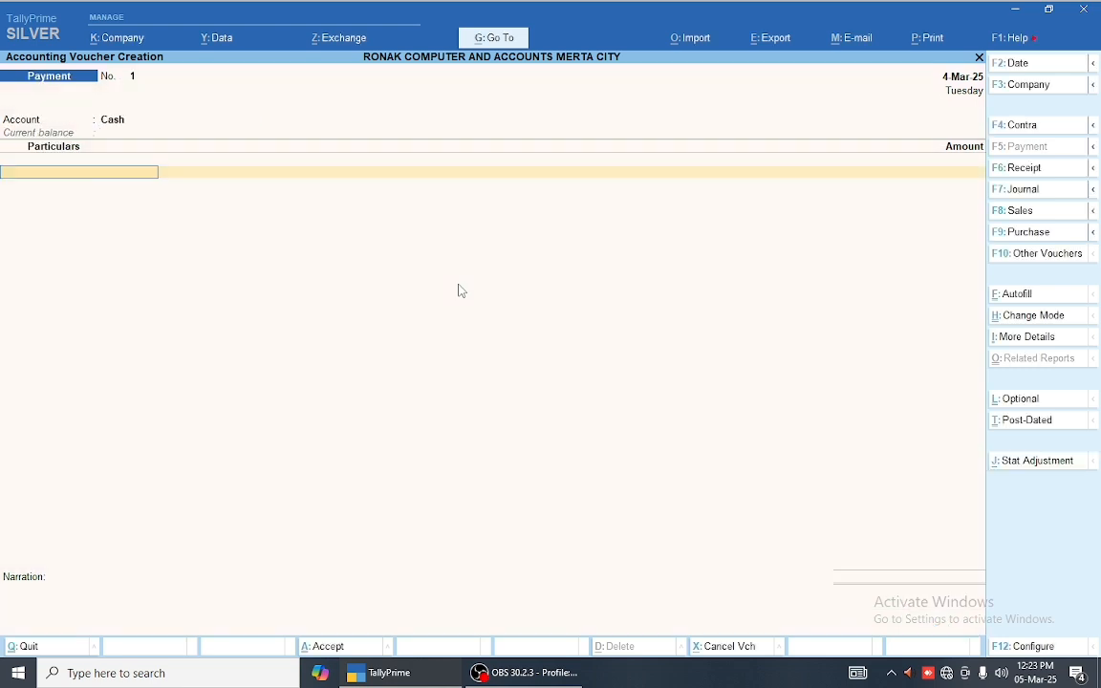
key("Return")
type("1000")
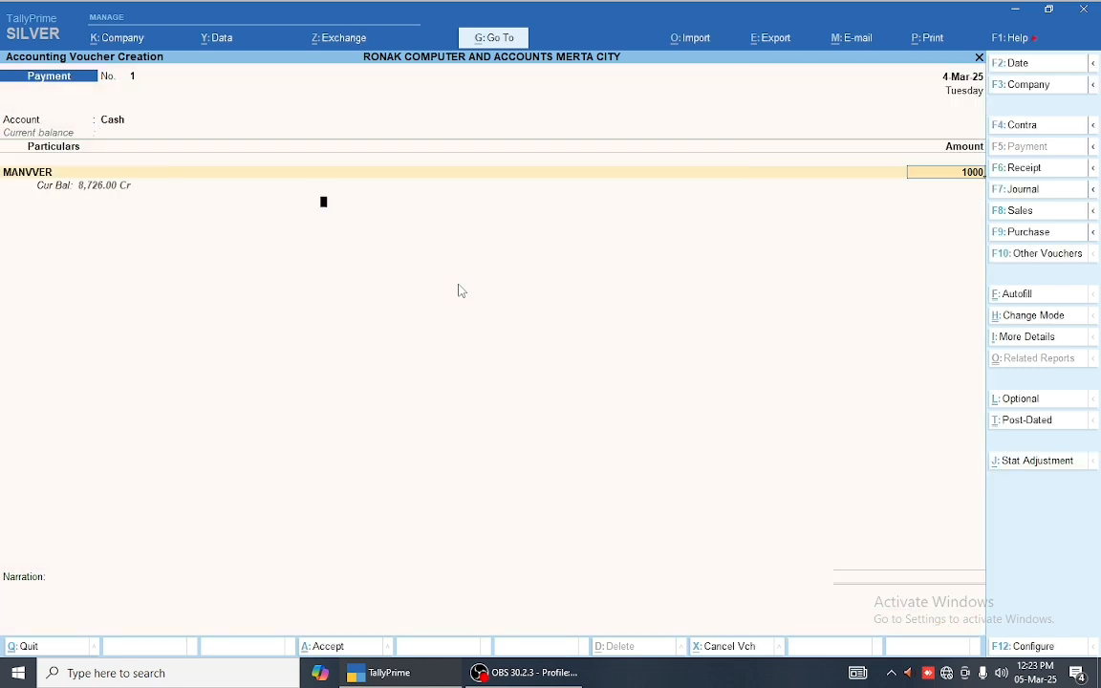
key("Return")
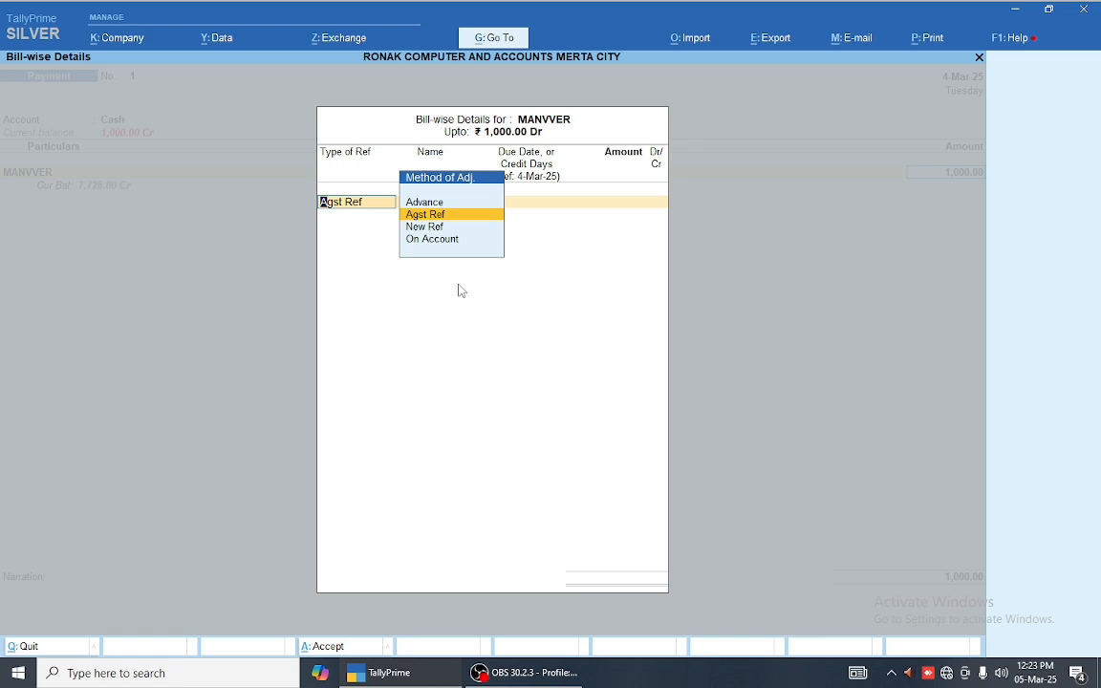
key("Return")
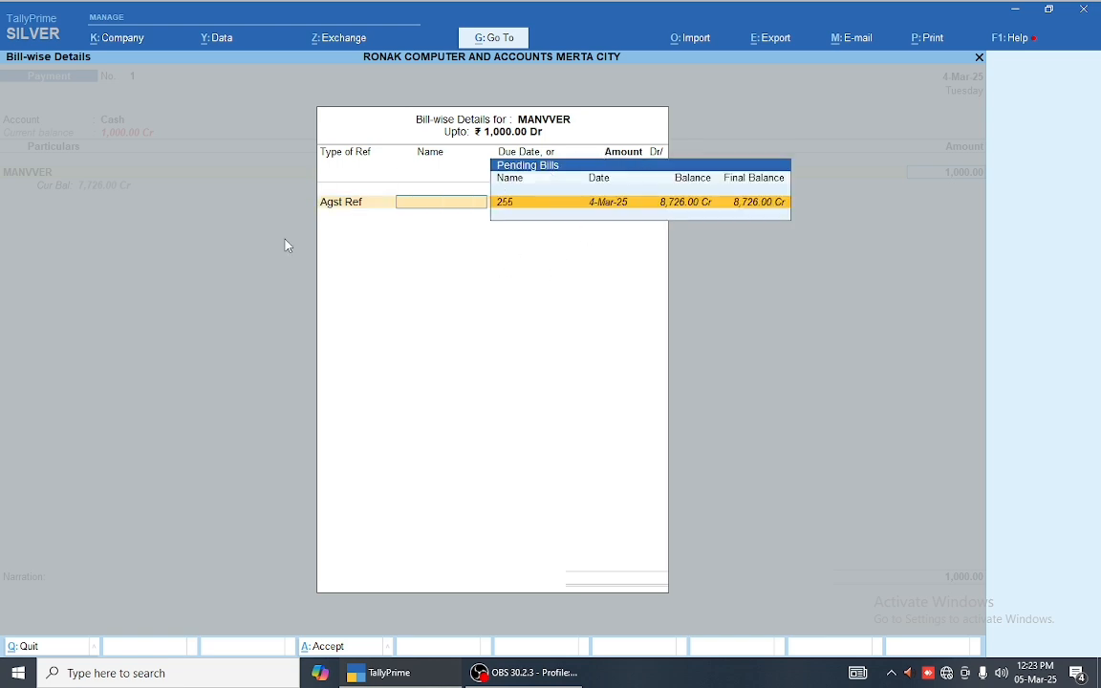
key("Return")
key("Return")
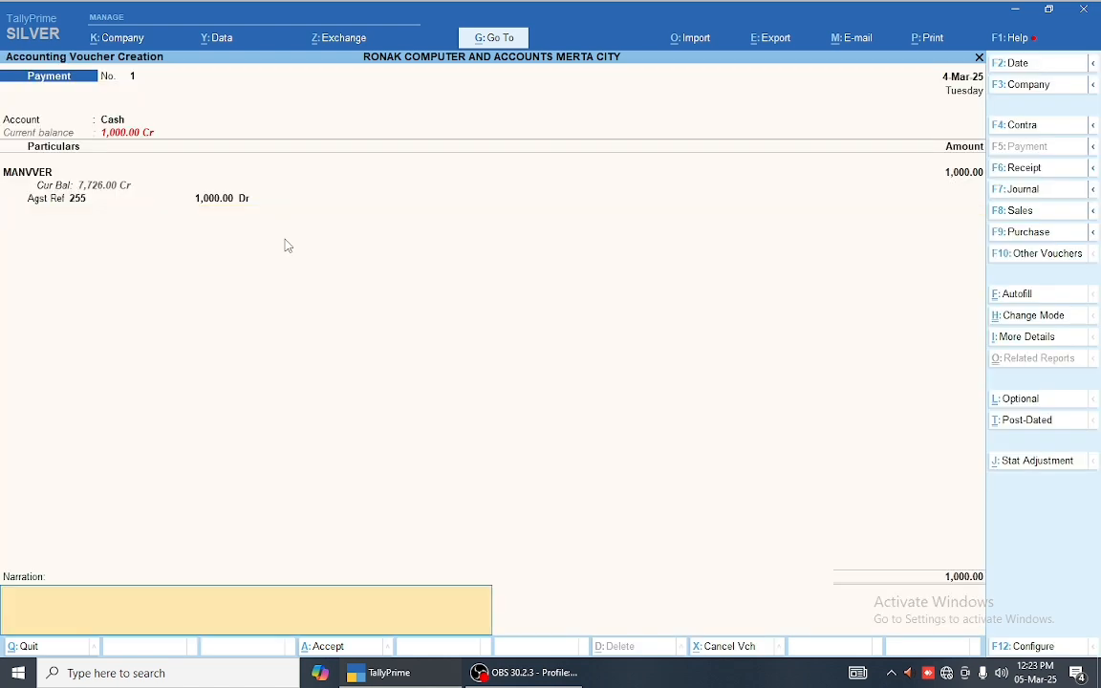
key("Return")
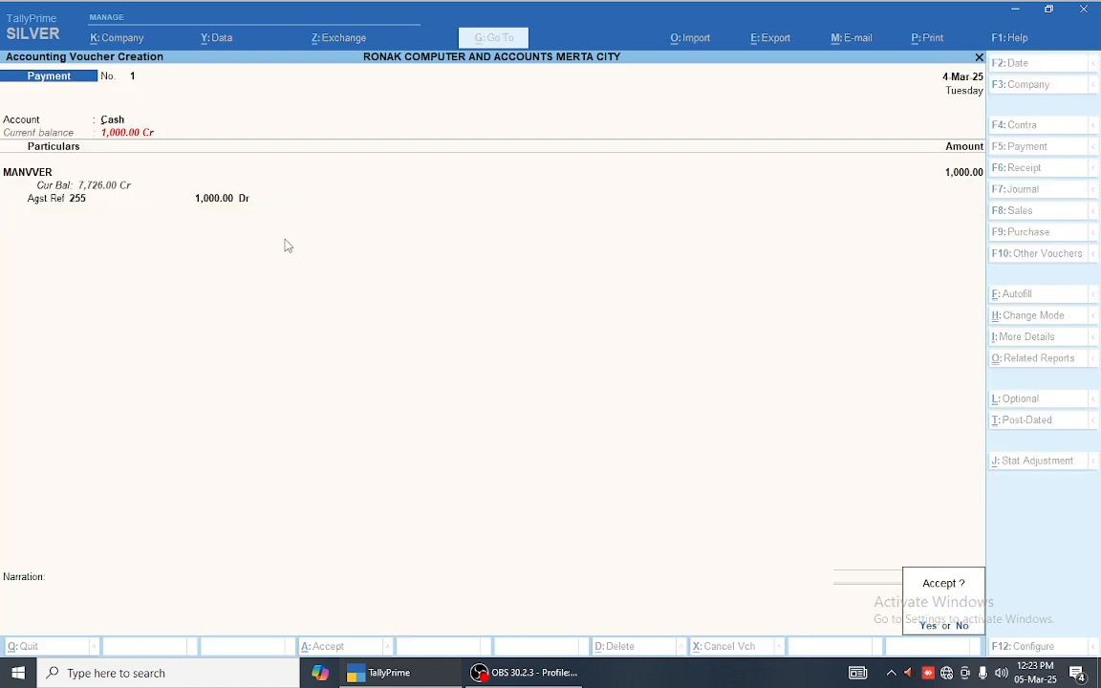
key("Return")
type("m")
Step: Abandon the unfinished second payment voucher without allocating any bill
key("Return")
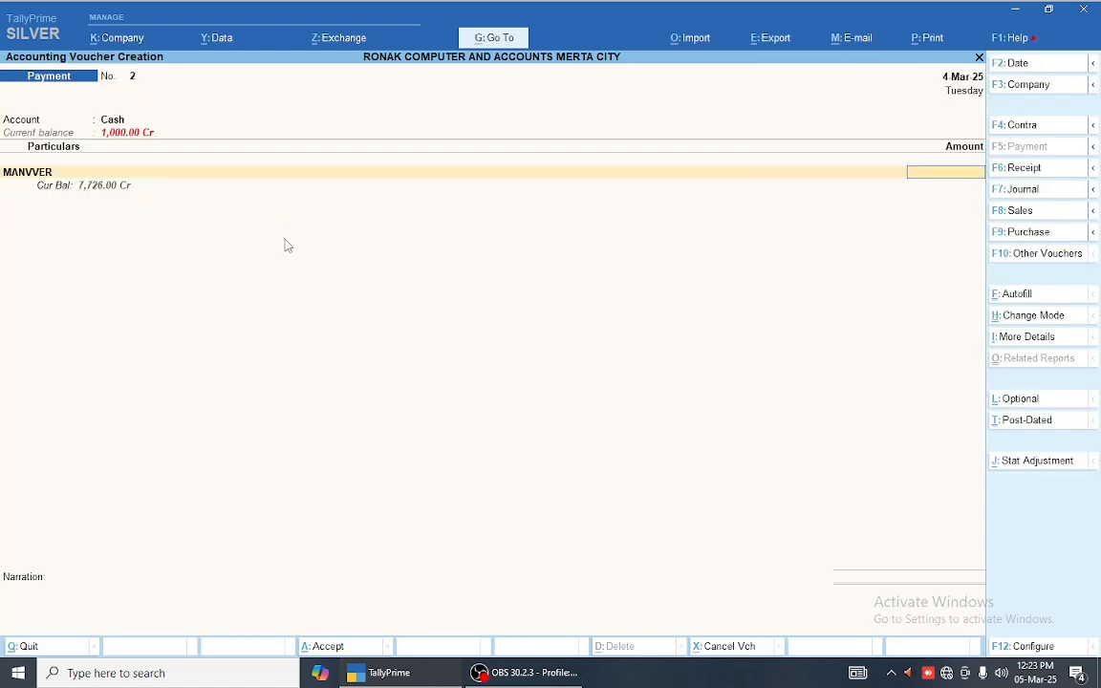
type("1000")
key("Return")
key("Return")
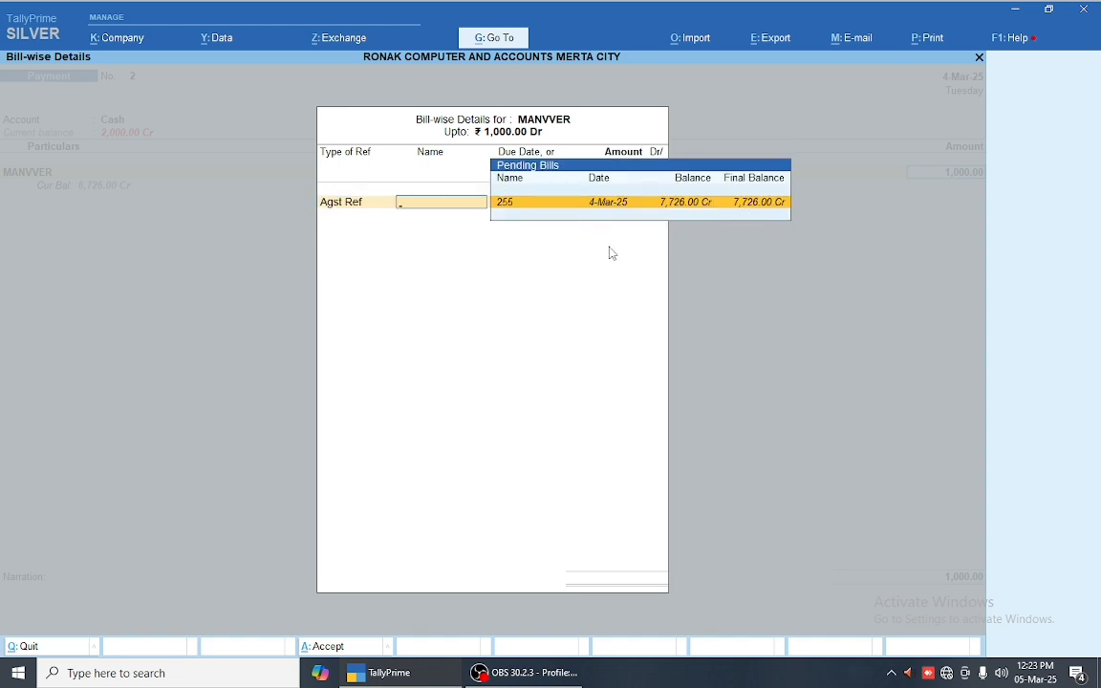
key("Escape")
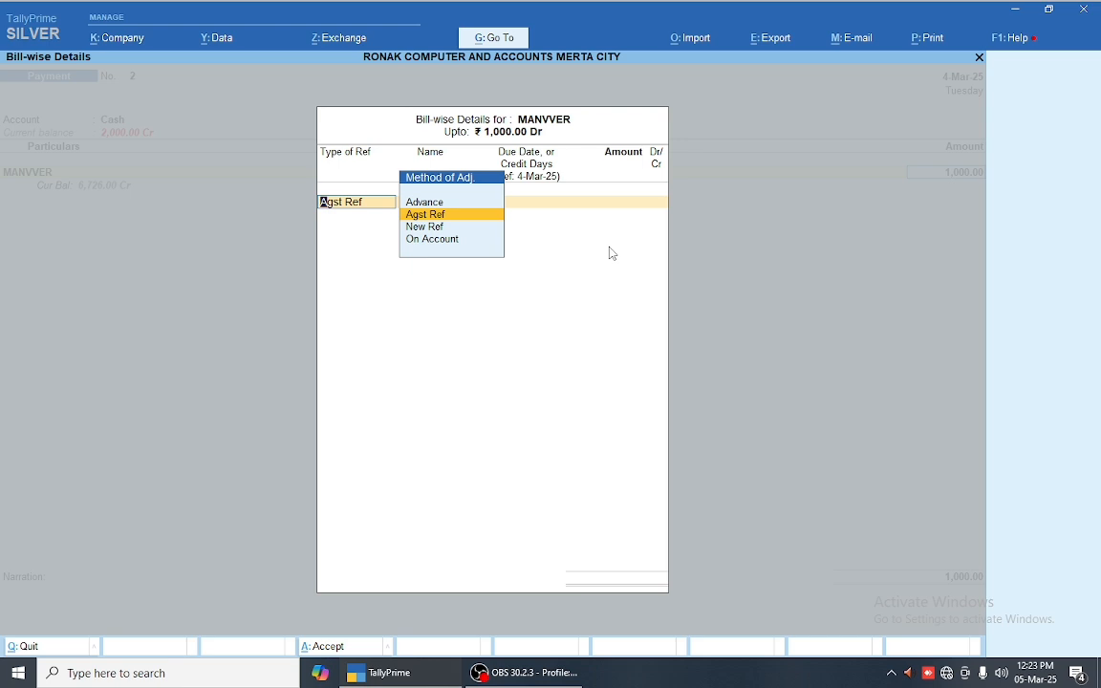
key("Escape")
key("Escape")
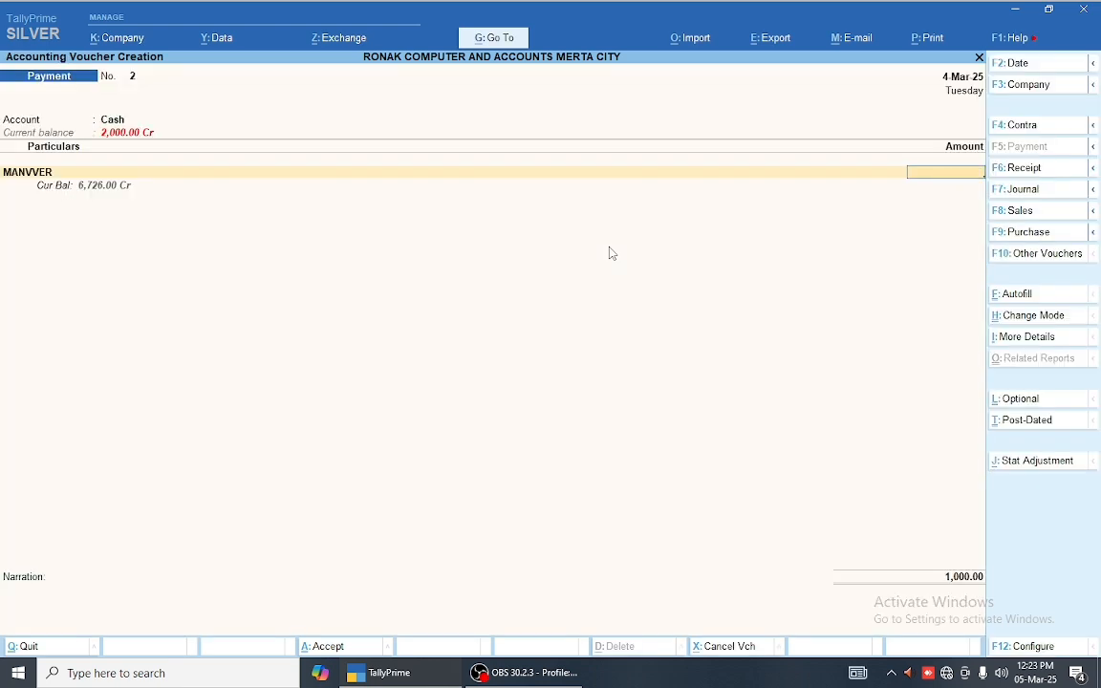
key("Escape")
key("y")
key("Return")
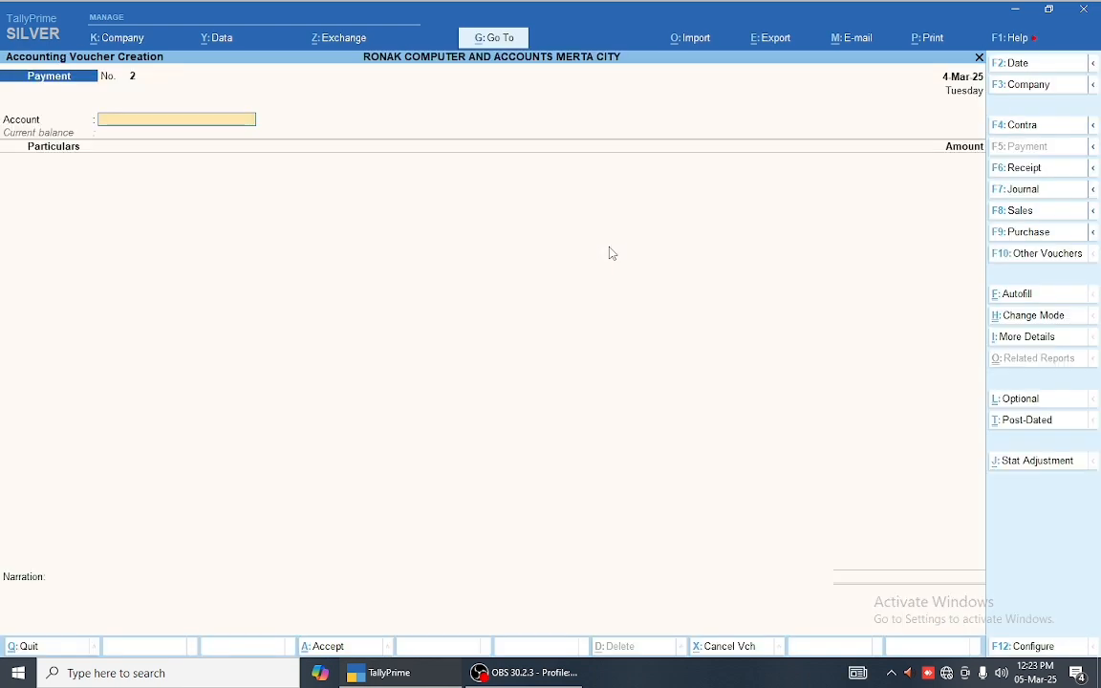
Step: Start a sales voucher for SHARMA COMPANY selling 1 M of FSP 64MM at 15,000
key("F8")
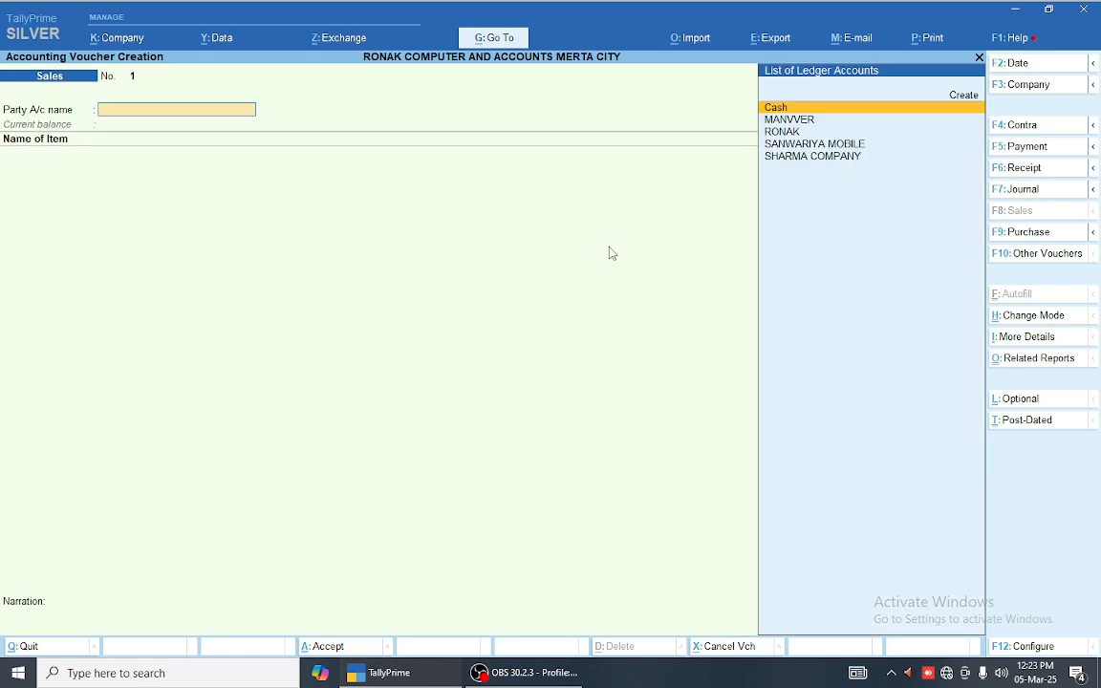
key("Down")
key("Down")
key("Down")
key("Down")
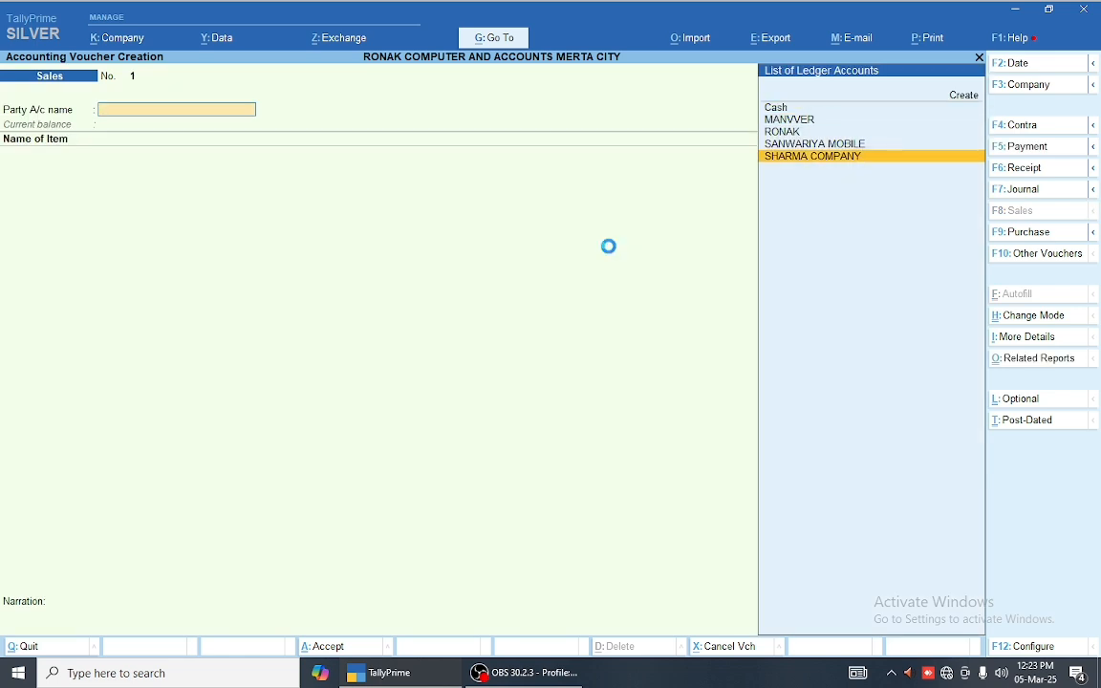
key("Return")
key("Return")
key("Return")
key("Return")
key("Return")
key("Return")
key("Return")
key("Return")
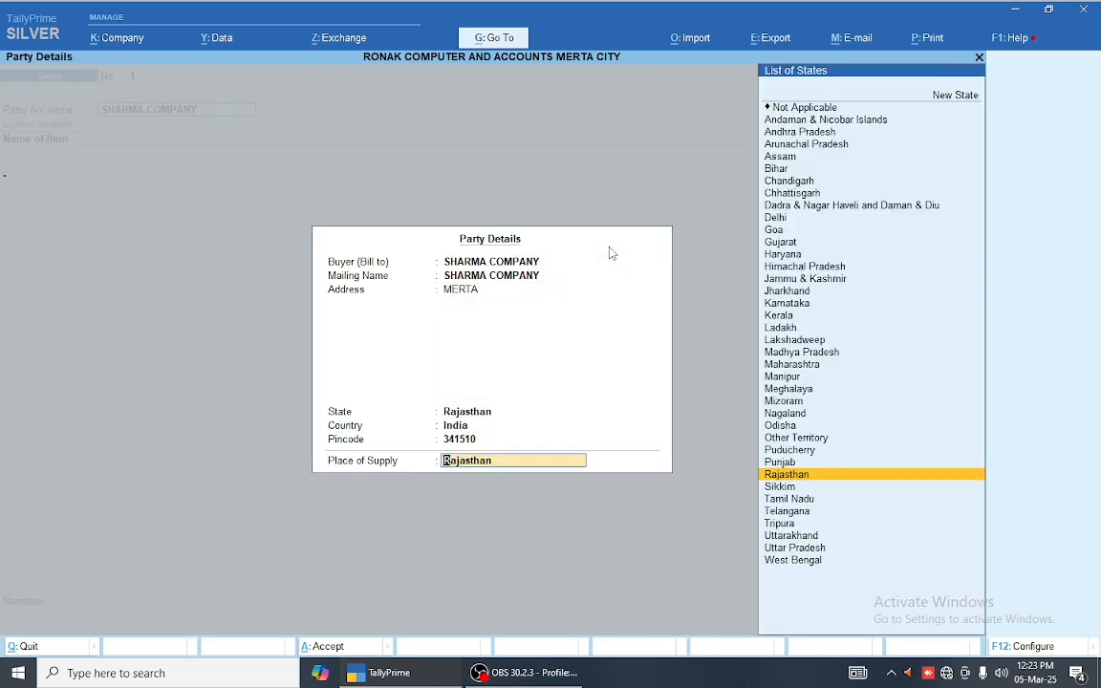
key("Down")
key("Down")
key("Down")
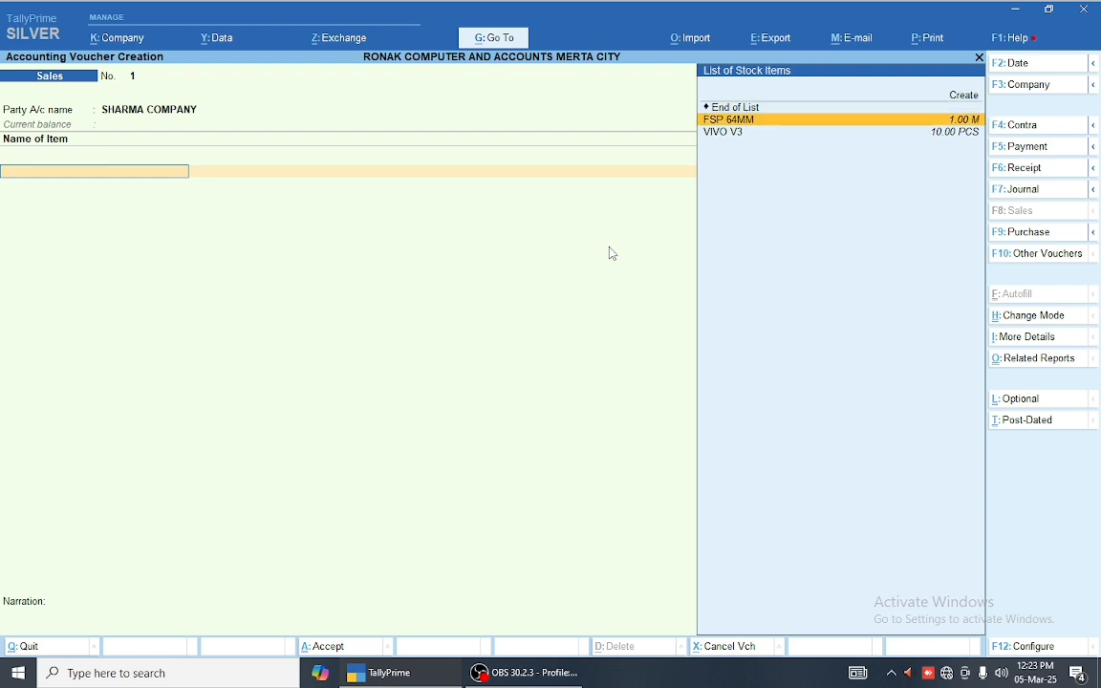
key("Return")
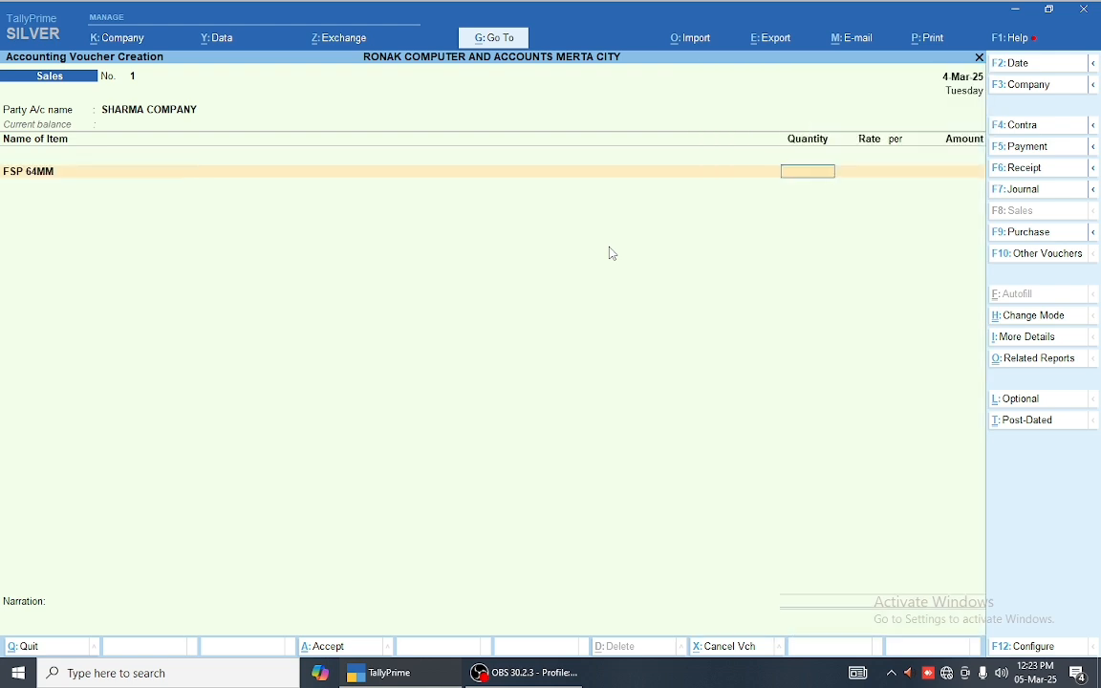
type("1")
key("Return")
type("1")
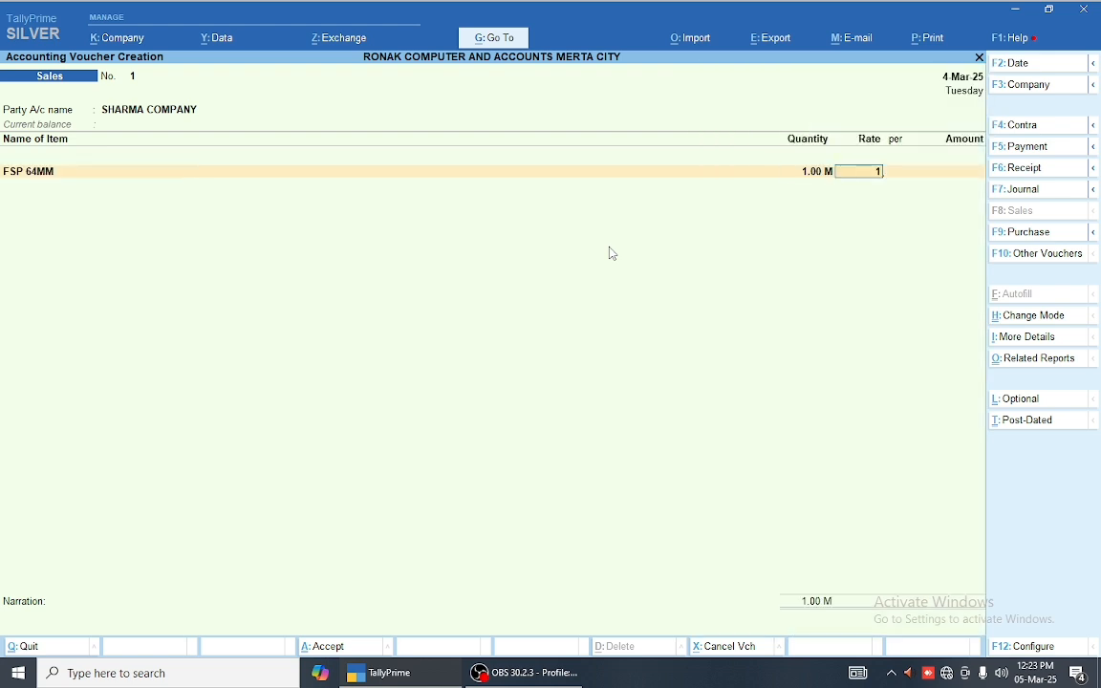
type("5000")
key("Return")
key("Return")
key("Return")
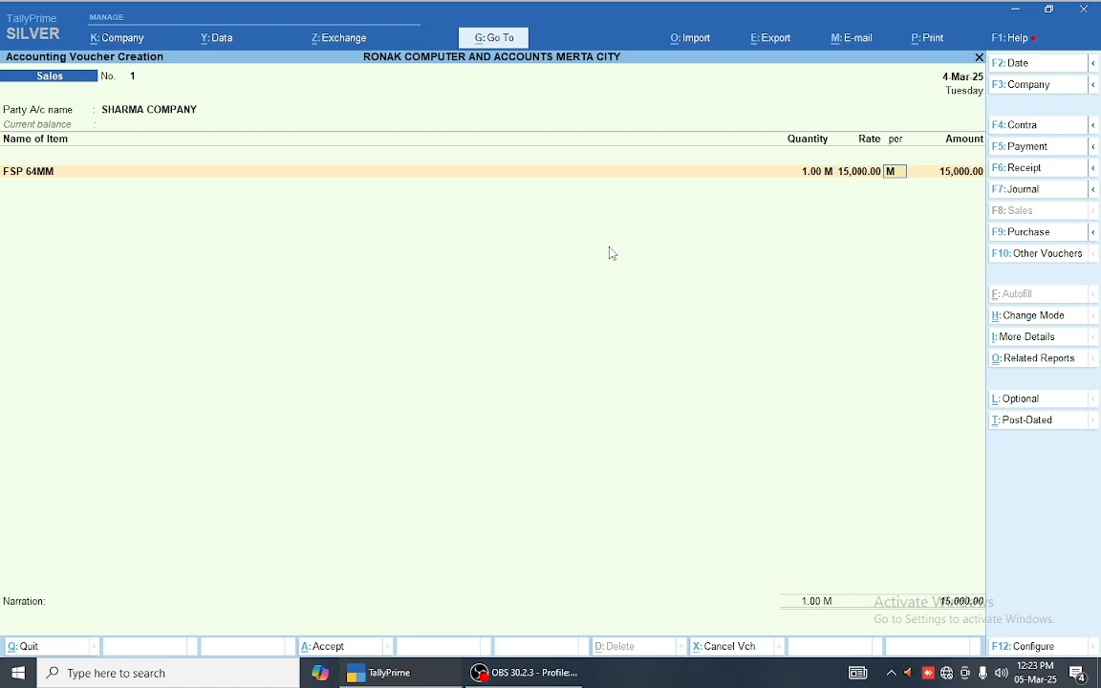
Step: Turn on the common ledger option in voucher configuration and confirm the party details
key("Escape")
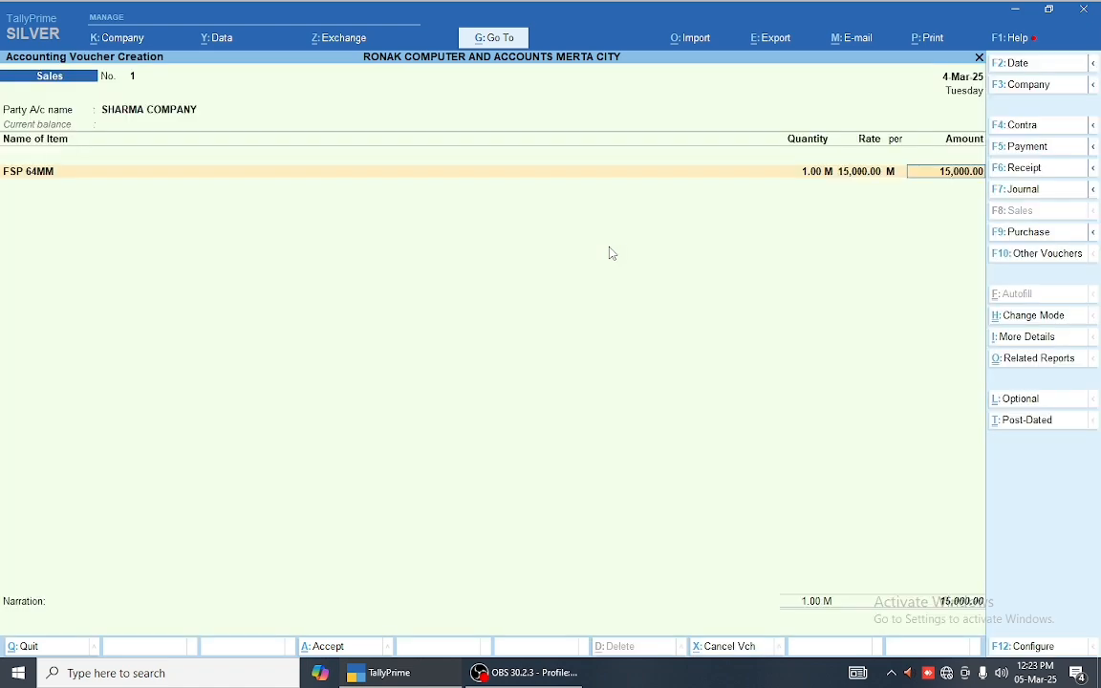
key("BackSpace")
key("BackSpace")
key("BackSpace")
key("BackSpace")
key("BackSpace")
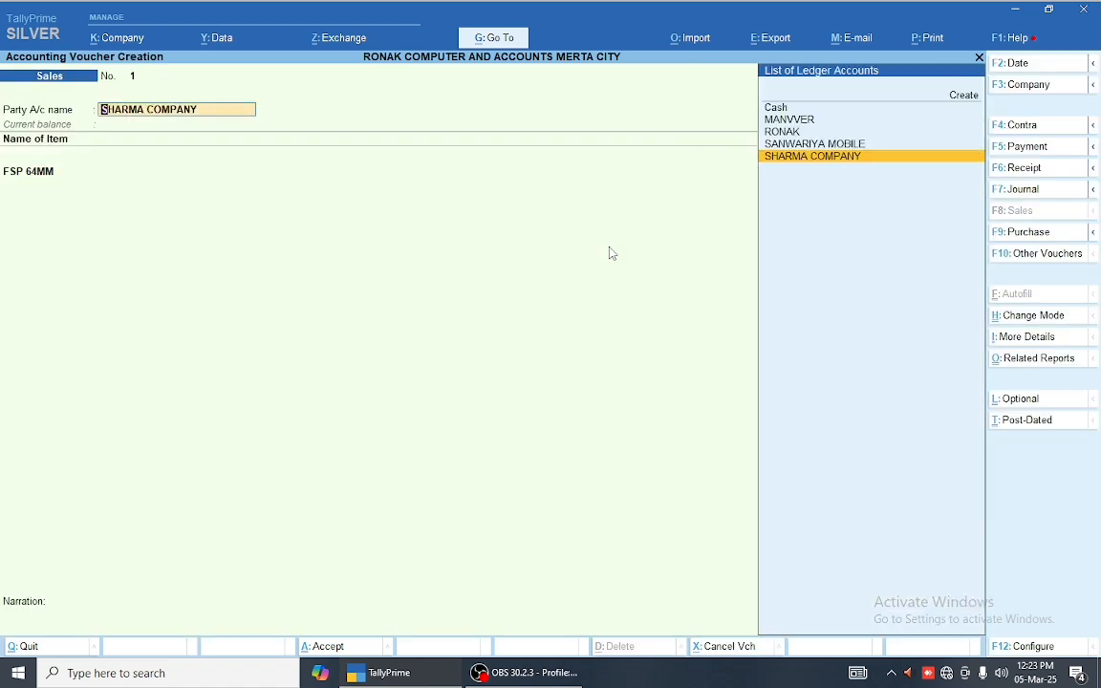
key("F12")
key("Down")
key("y")
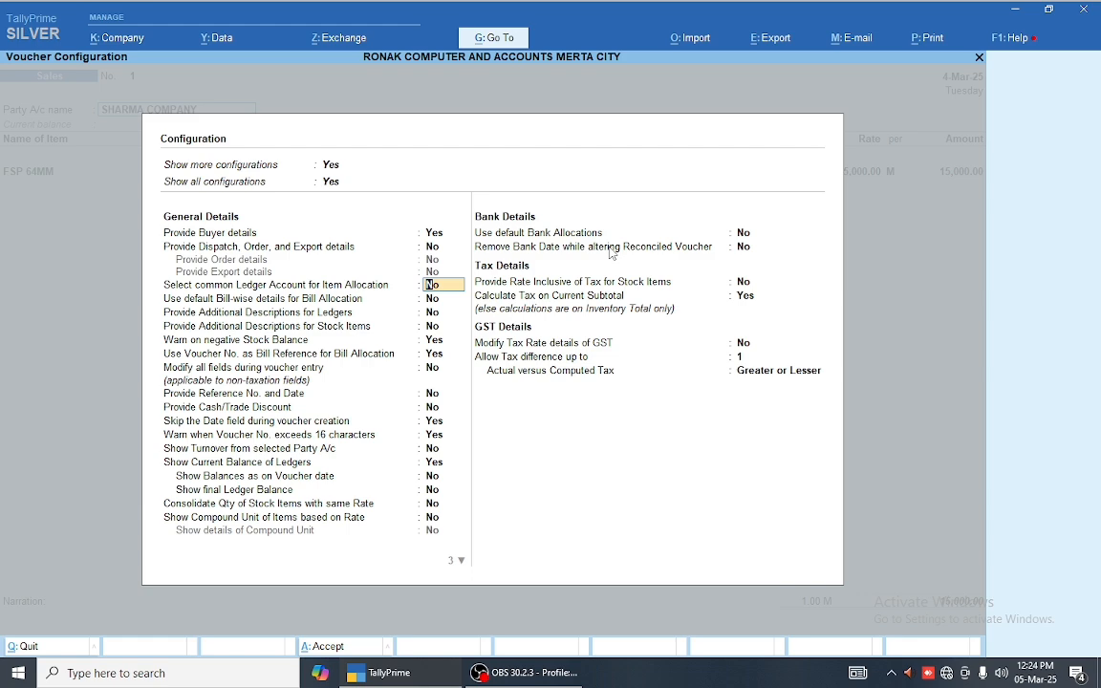
key("Return")
key("ctrl+a")
key("Return")
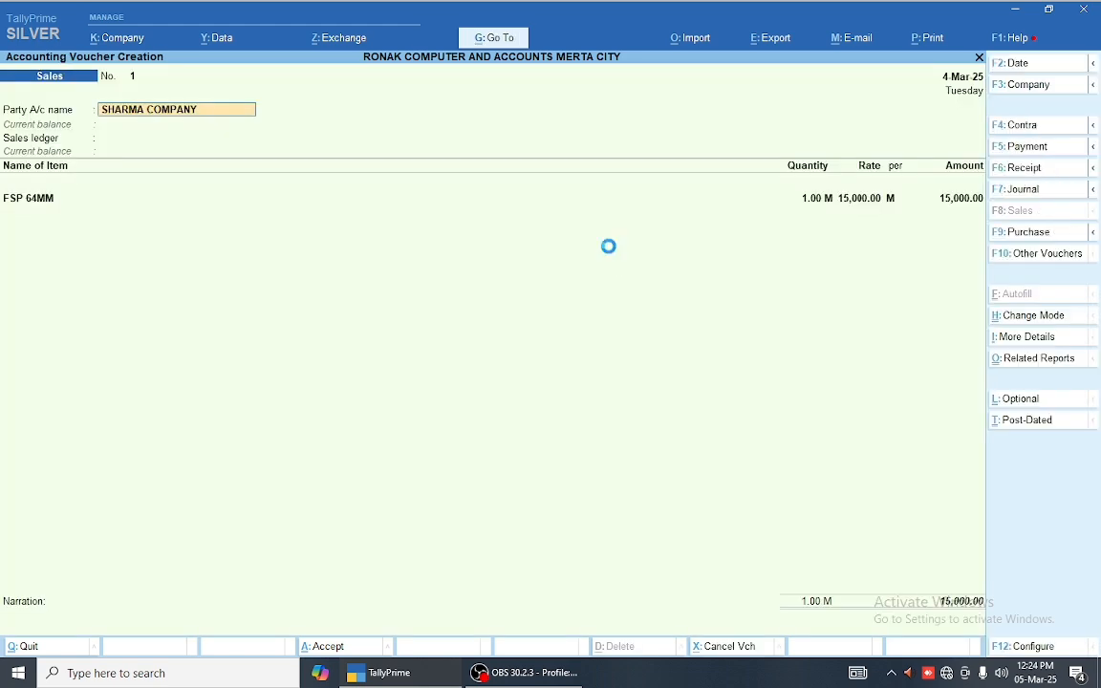
key("Return")
key("Return")
key("Return")
key("Return")
key("Return")
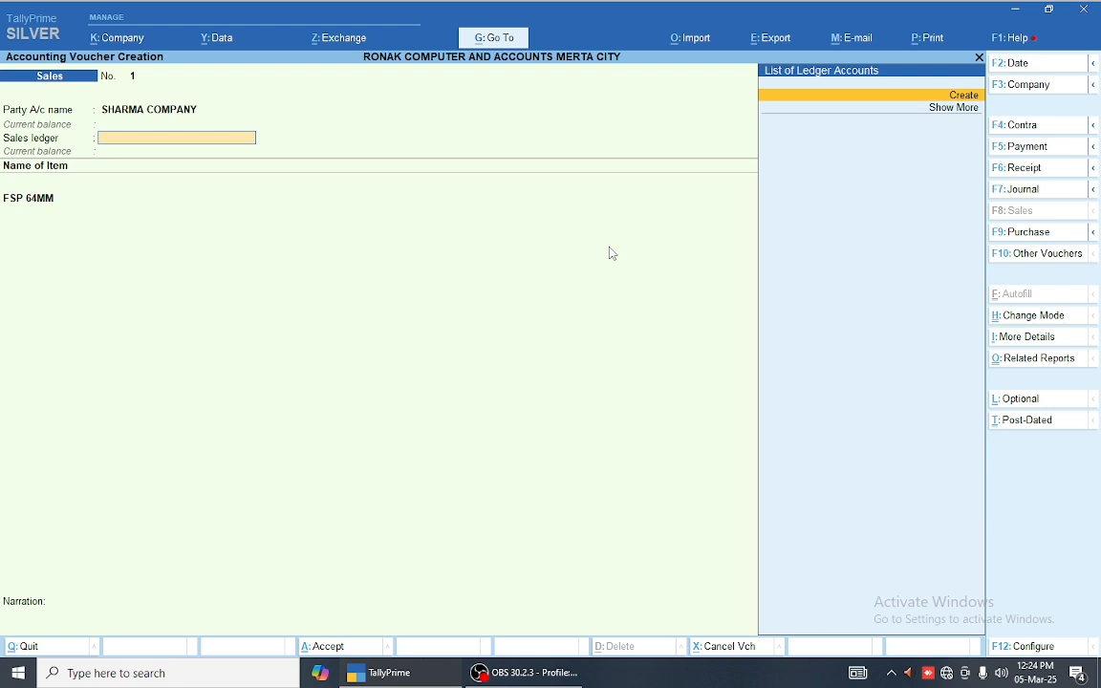
Step: Switch the common ledger option back to No and reach FSP 64MM's accounting details
key("F12")
key("Down")
key("Down")
key("Down")
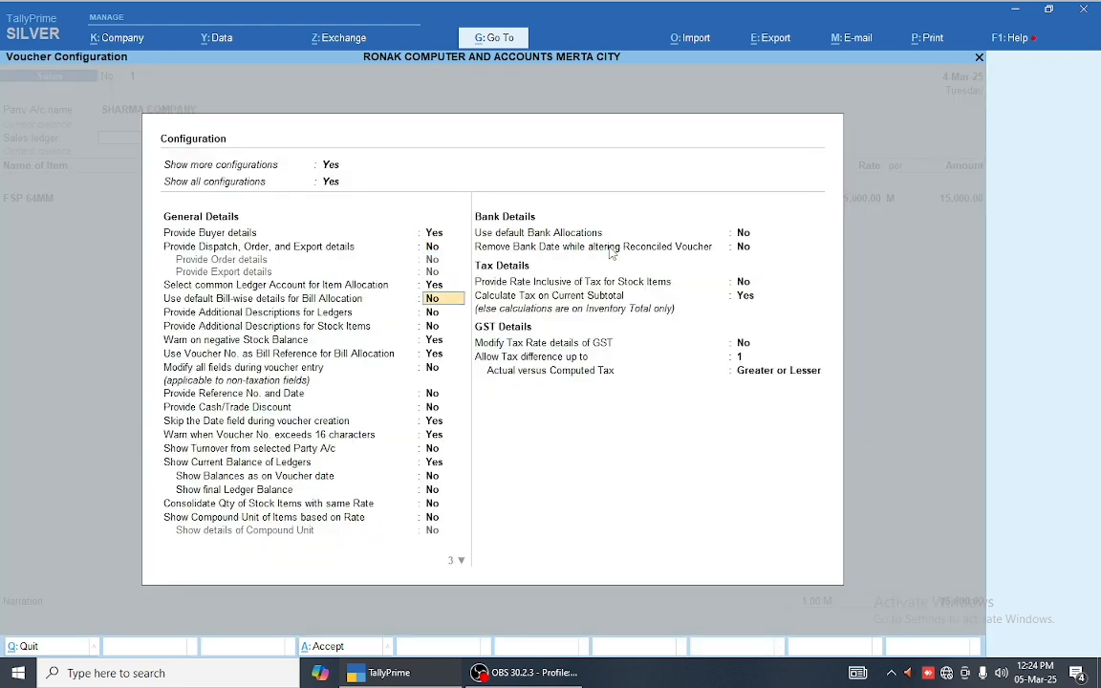
key("Up")
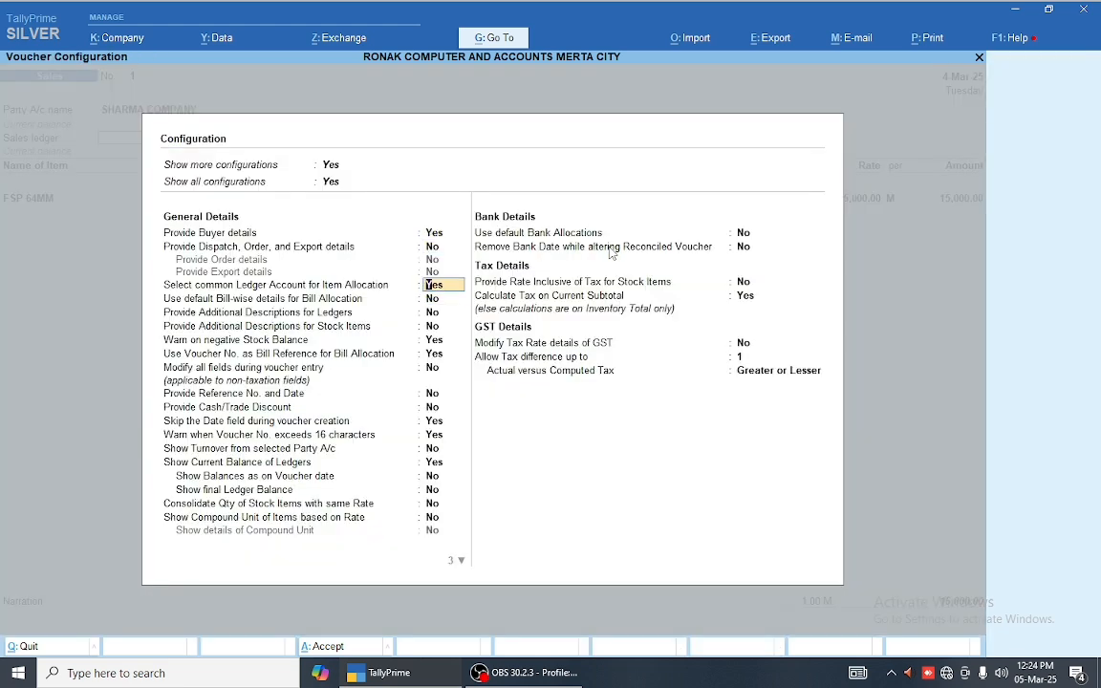
type("N")
key("ctrl+a")
key("Return")
key("Return")
key("Return")
key("Return")
key("Return")
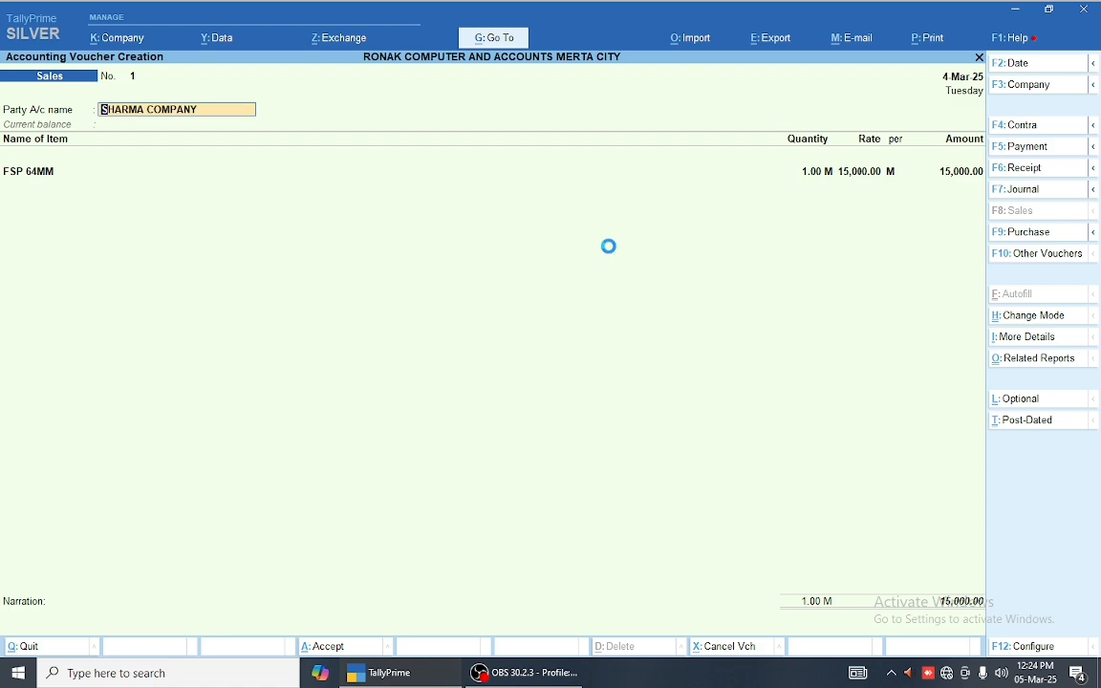
key("Return")
key("Return")
key("Return")
key("Return")
key("Return")
key("Return")
key("Return")
key("Return")
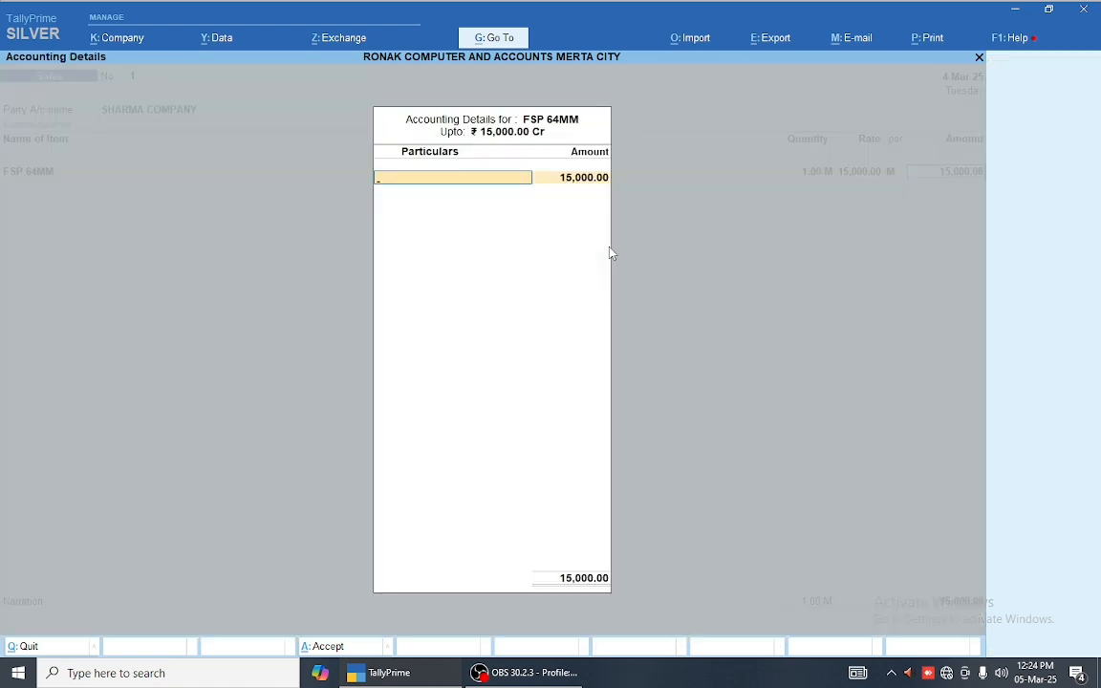
Step: Create a new ledger named 'SALES GST 28% + CESS 5%' under Sales Accounts
key("alt+c")
type("SALKES")
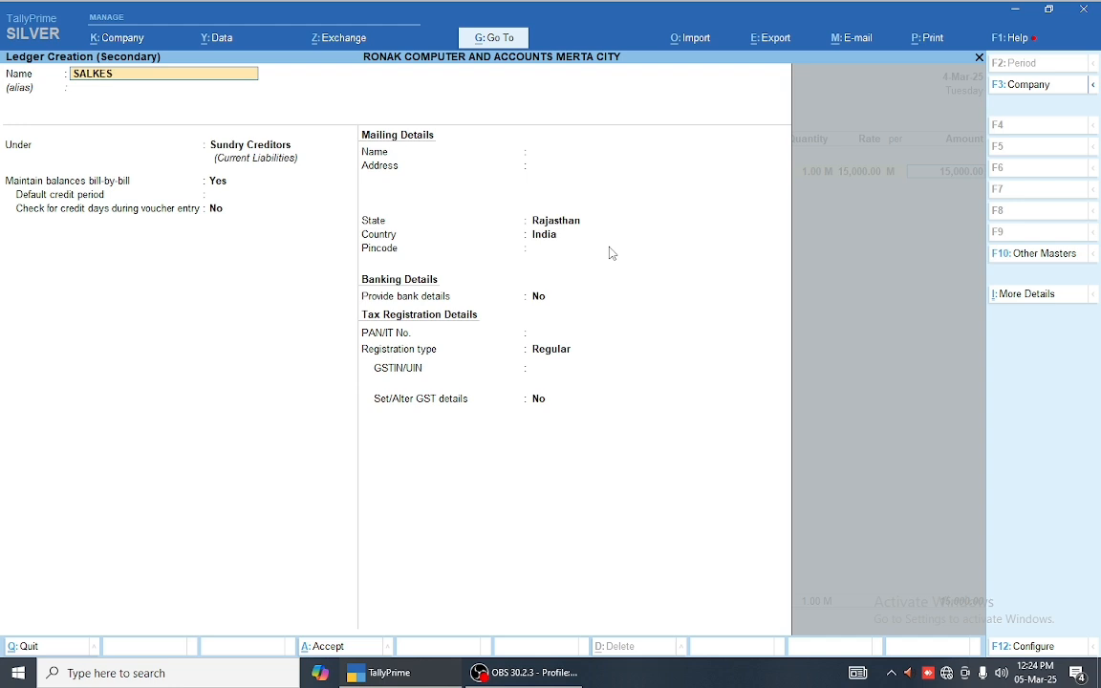
key("BackSpace")
key("BackSpace")
key("BackSpace")
type("ES GST 28% + CESS 5%")
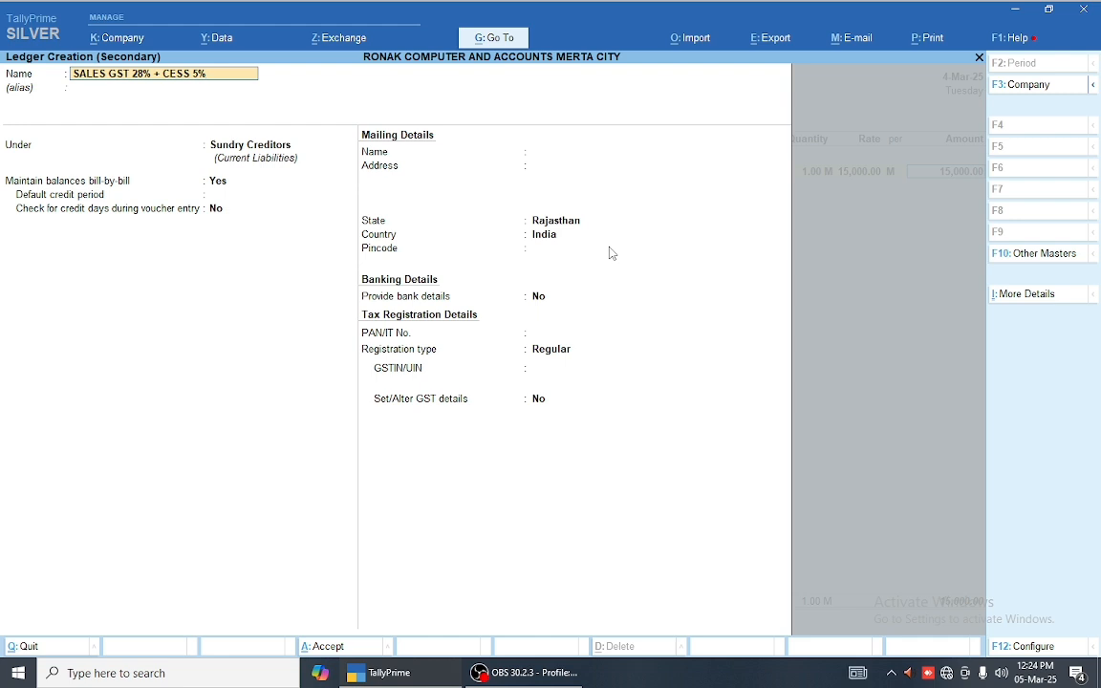
key("Return")
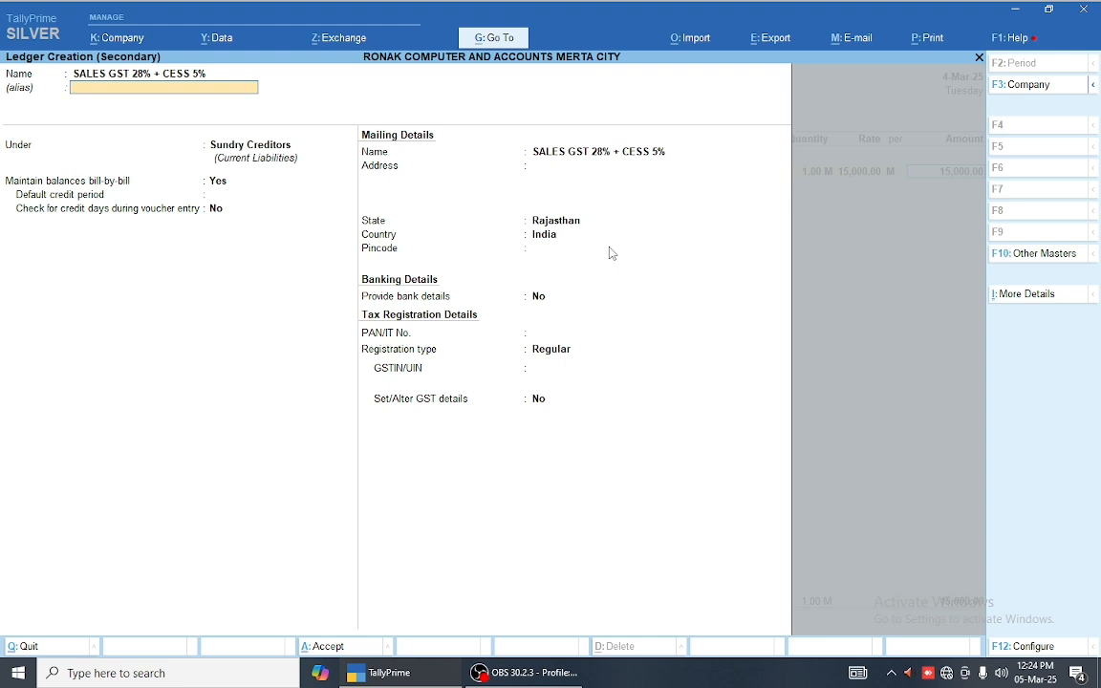
key("Return")
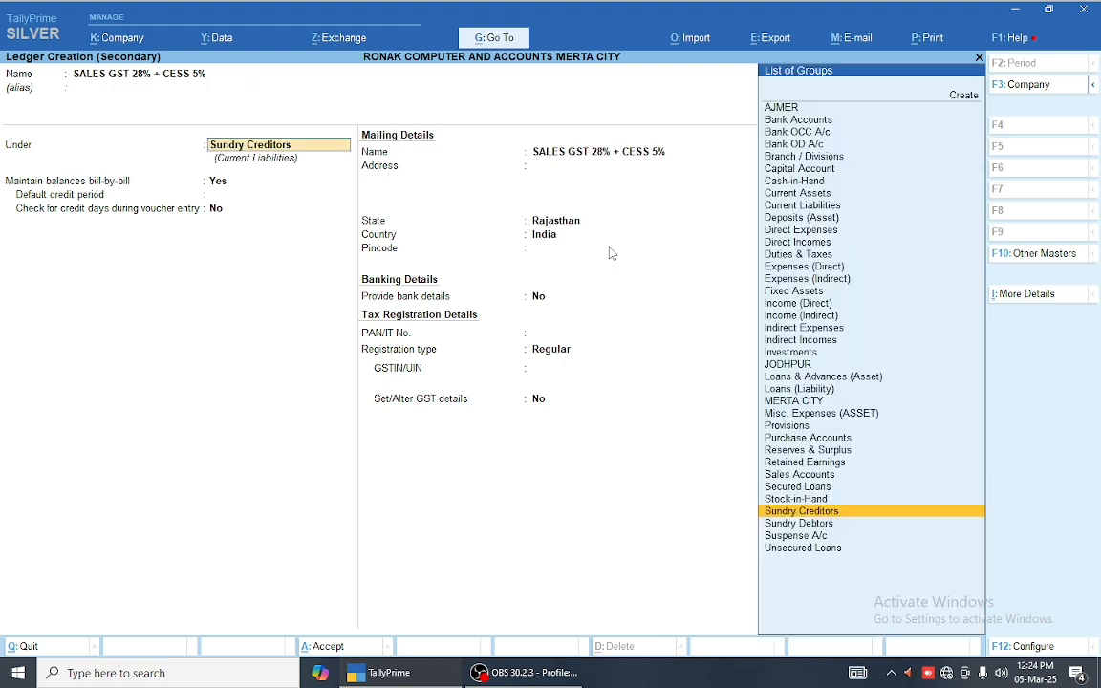
type("SAL")
key("Return")
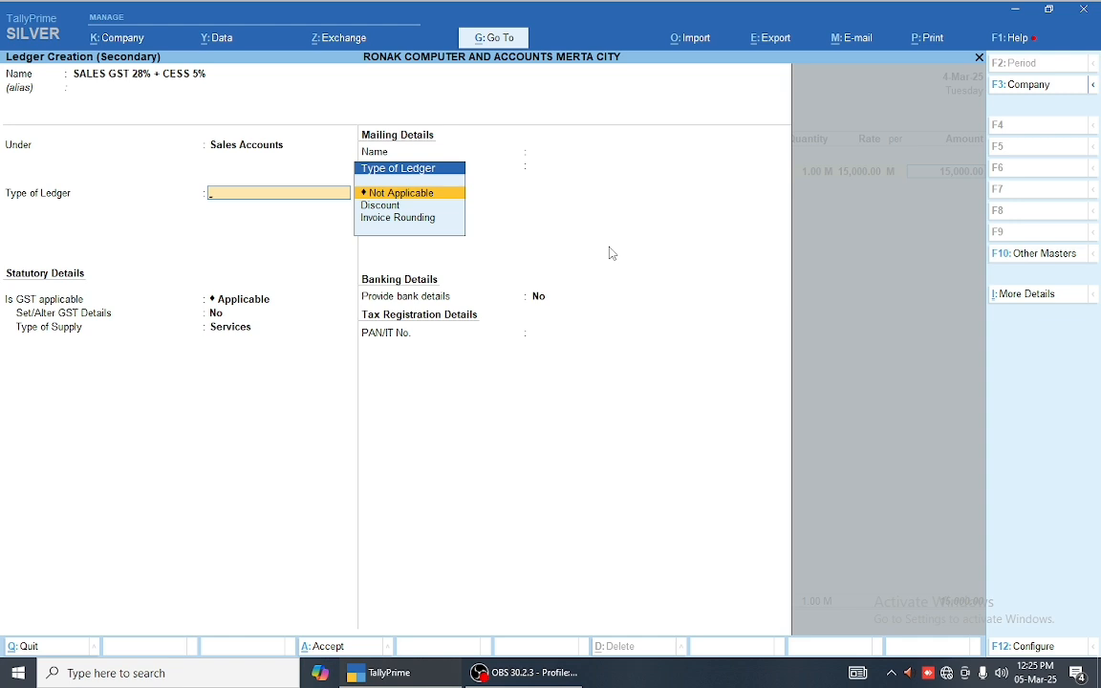
Step: Mark the ledger GST-applicable, leaving ledger type Not Applicable and Set/Alter GST Details at No
key("Return")
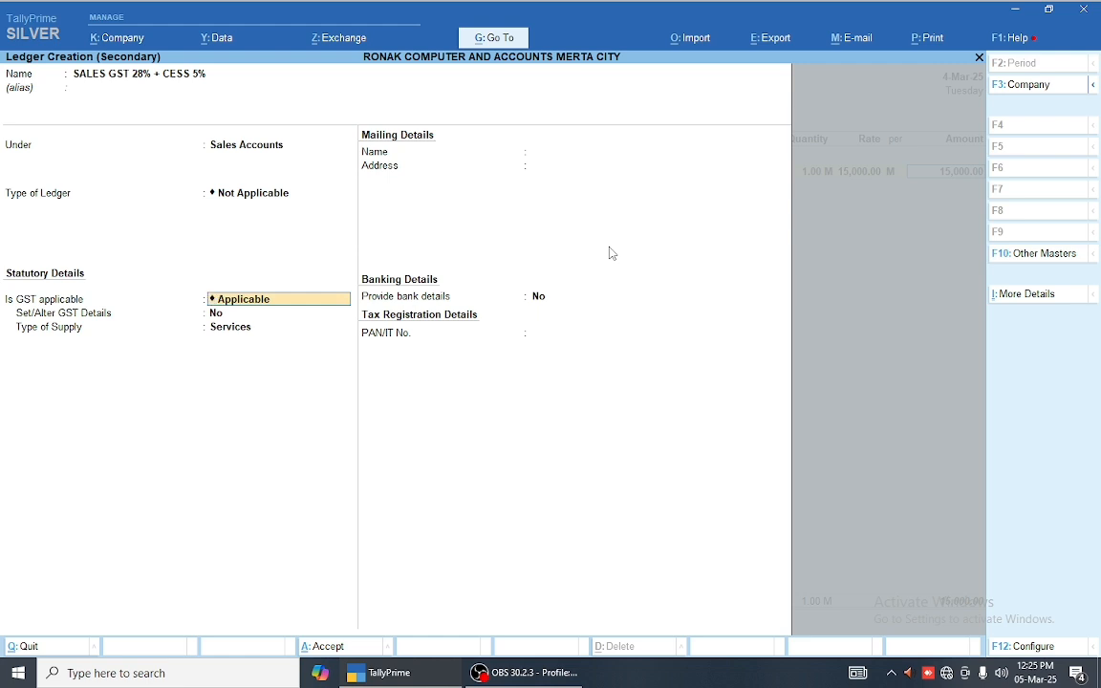
key("Return")
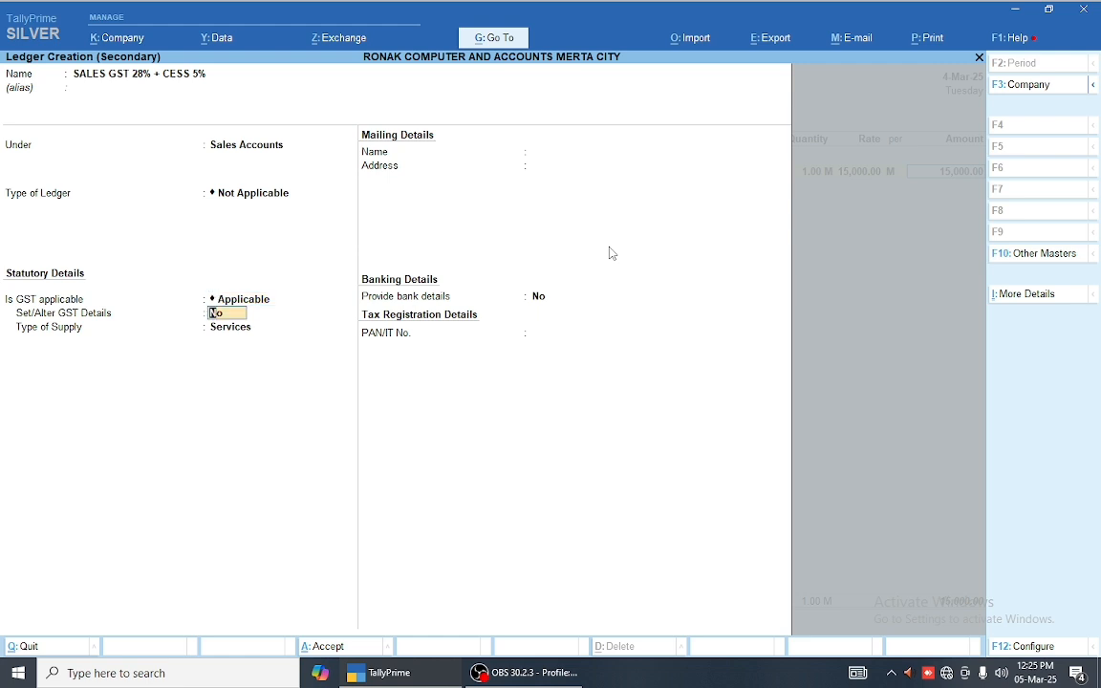
key("y")
key("Return")
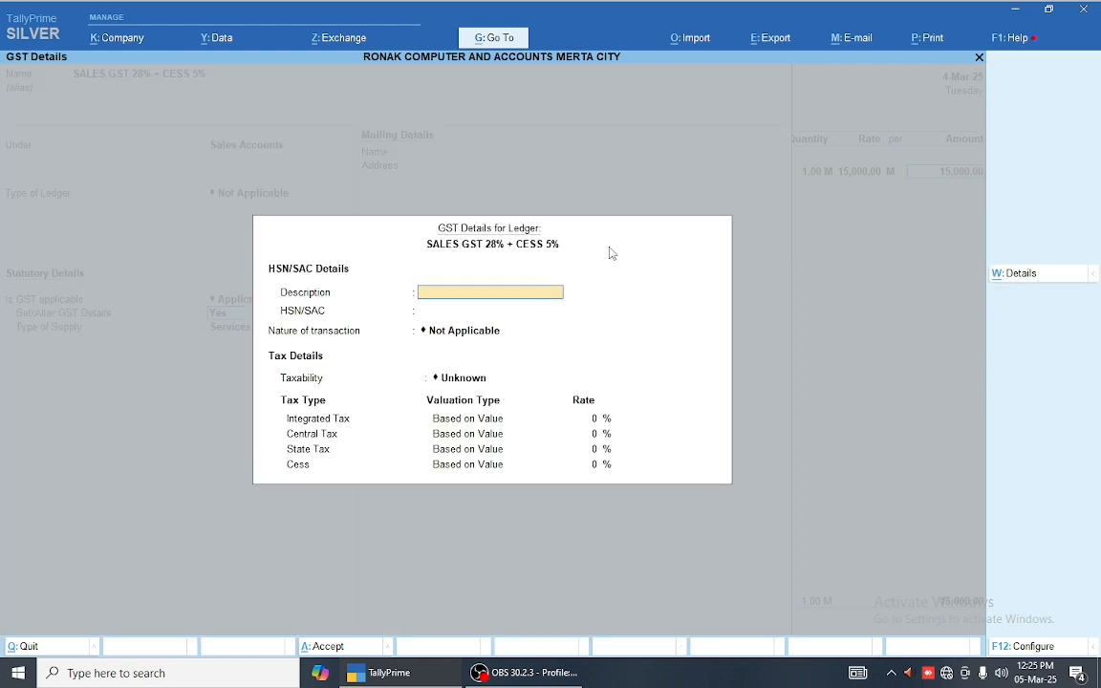
key("Escape")
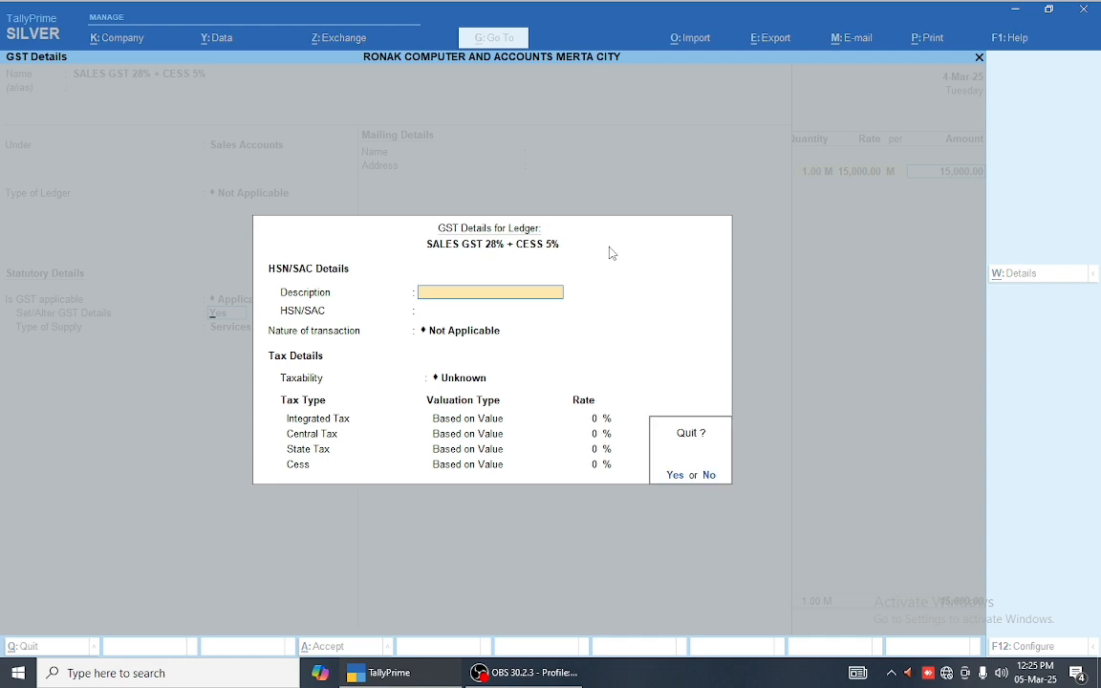
key("y")
key("n")
Step: Set the type of supply to Goods and save the sales ledger
key("Return")
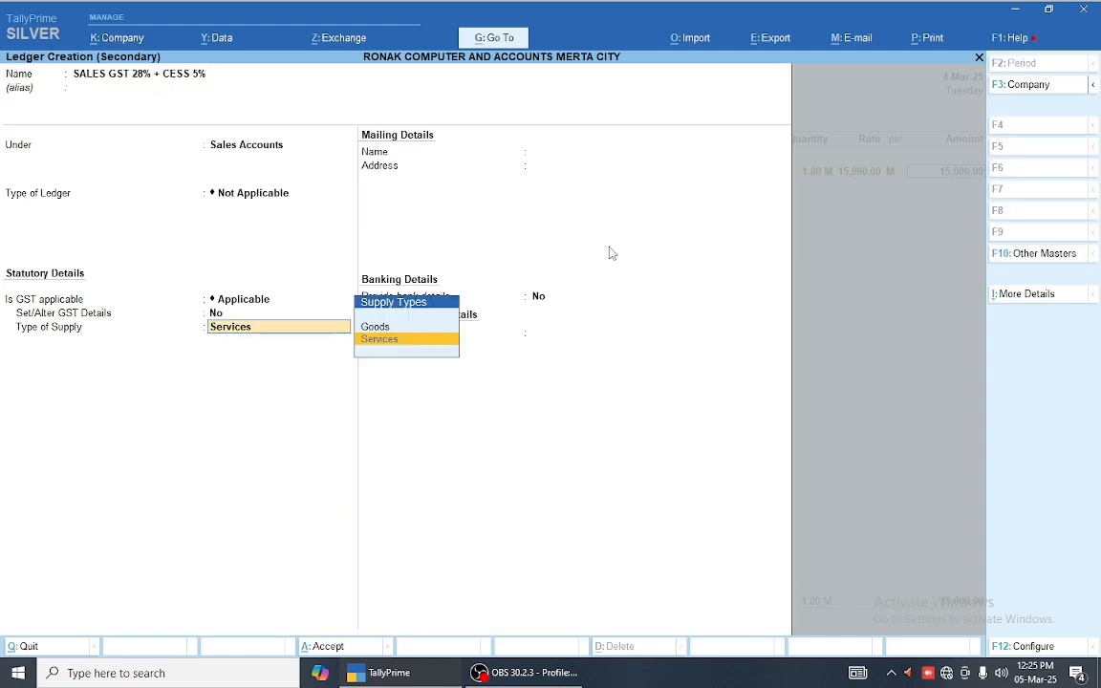
key("Up")
key("Return")
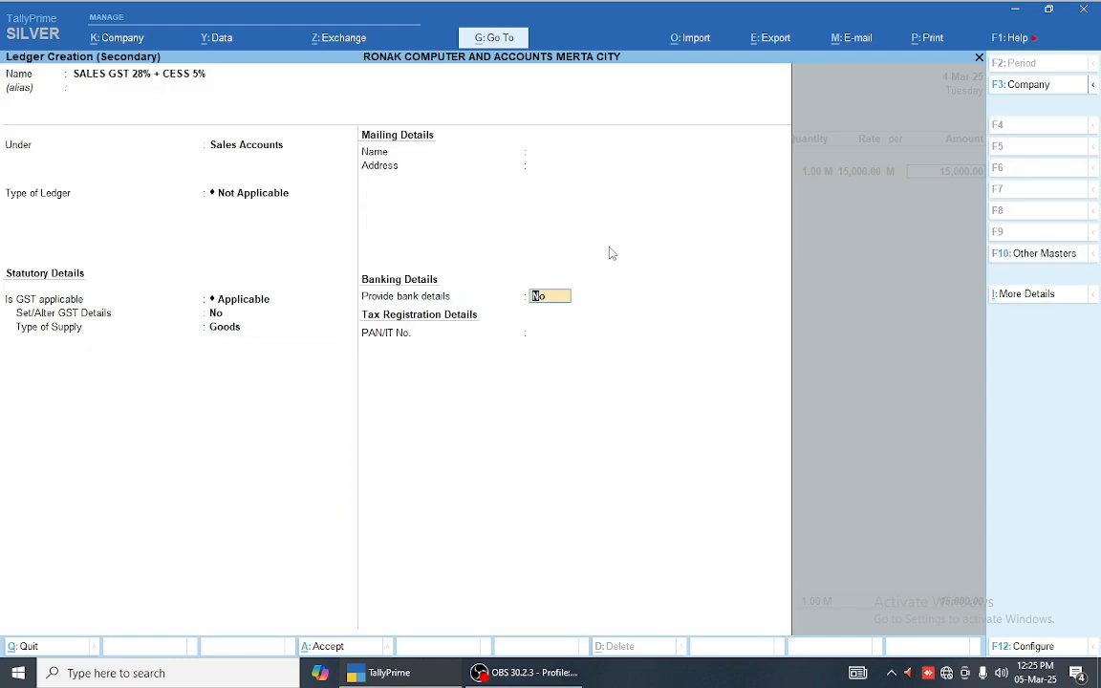
key("Return")
key("y")
key("Return")
Step: Add CGST and SGST at 2,100.00 each and CESS ON QTY at 2,076.00
type("1")
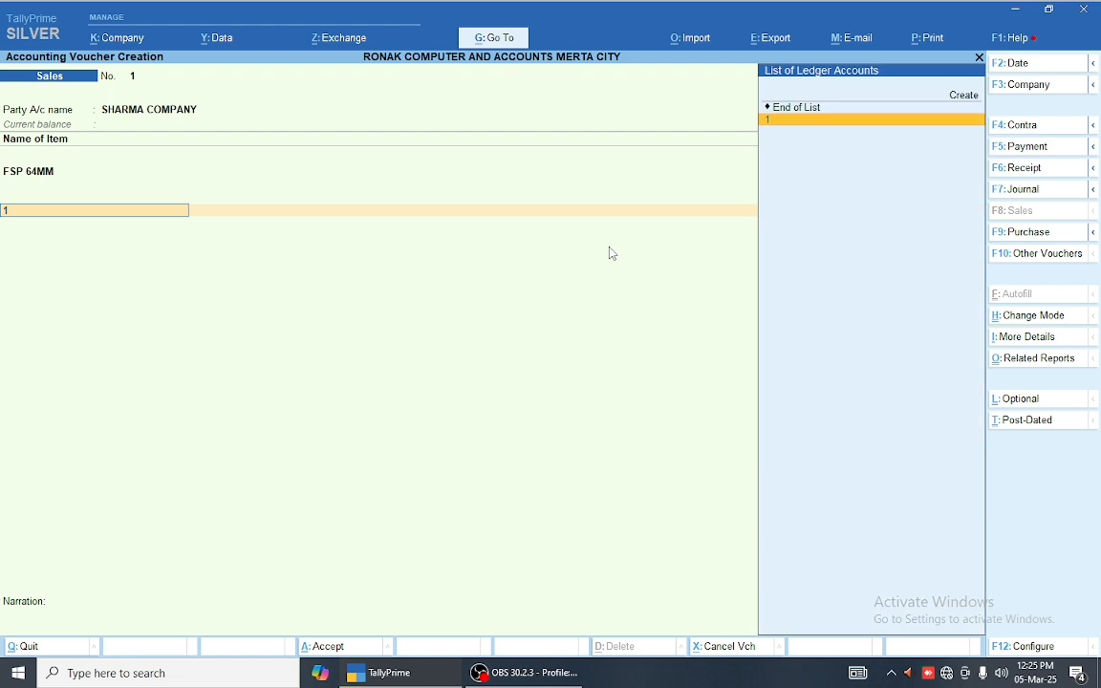
key("Return")
key("Return")
type("2")
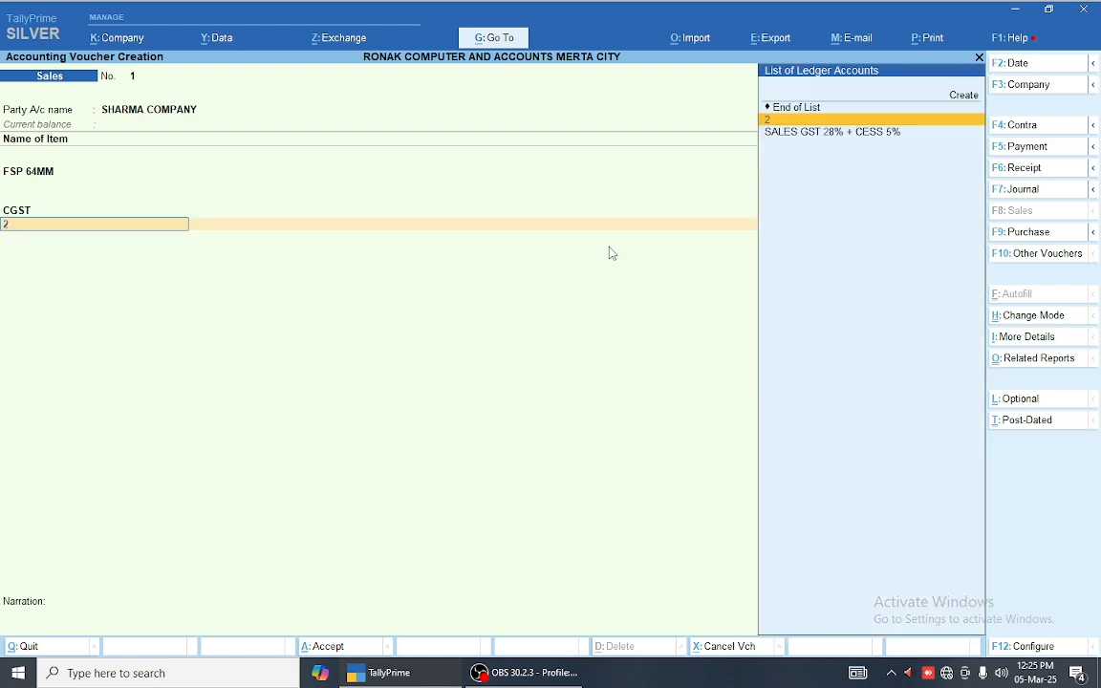
key("Return")
key("Return")
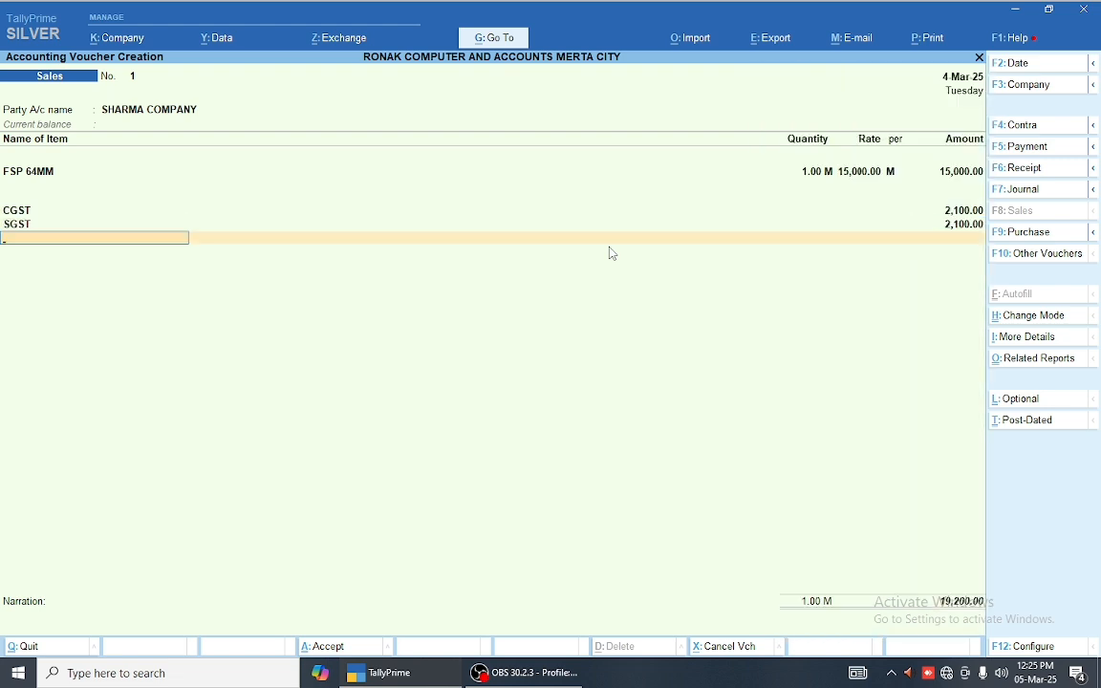
key("Down")
key("Return")
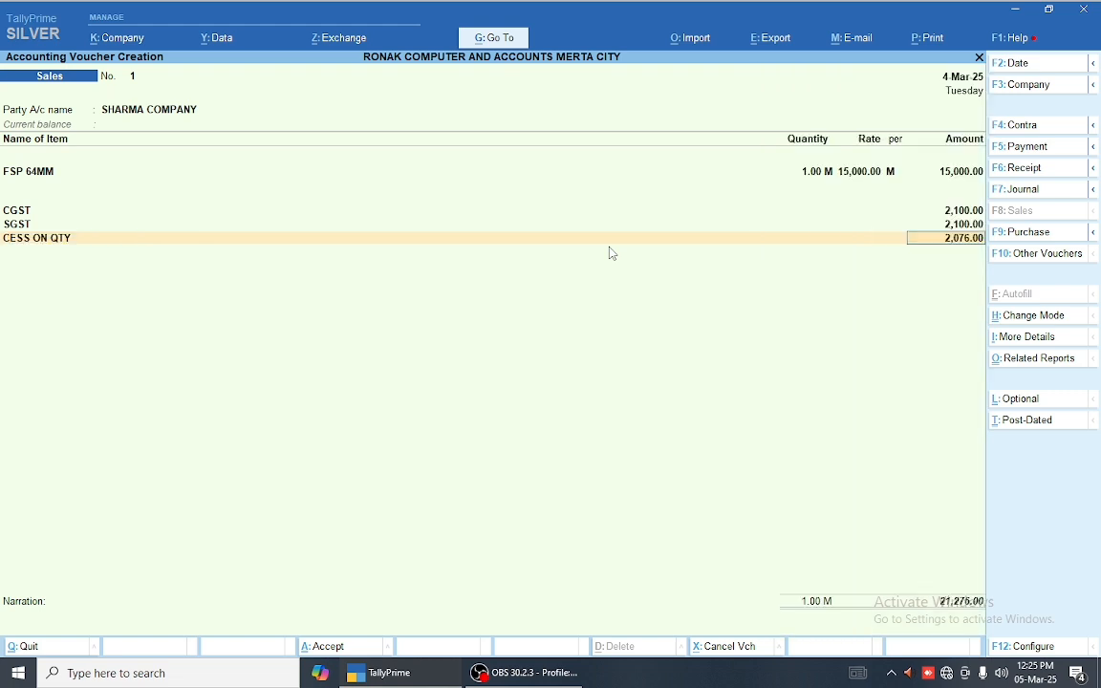
key("Return")
Step: Clear the stray entry, set New Ref bill-wise details and try saving the voucher
type("E")
key("BackSpace")
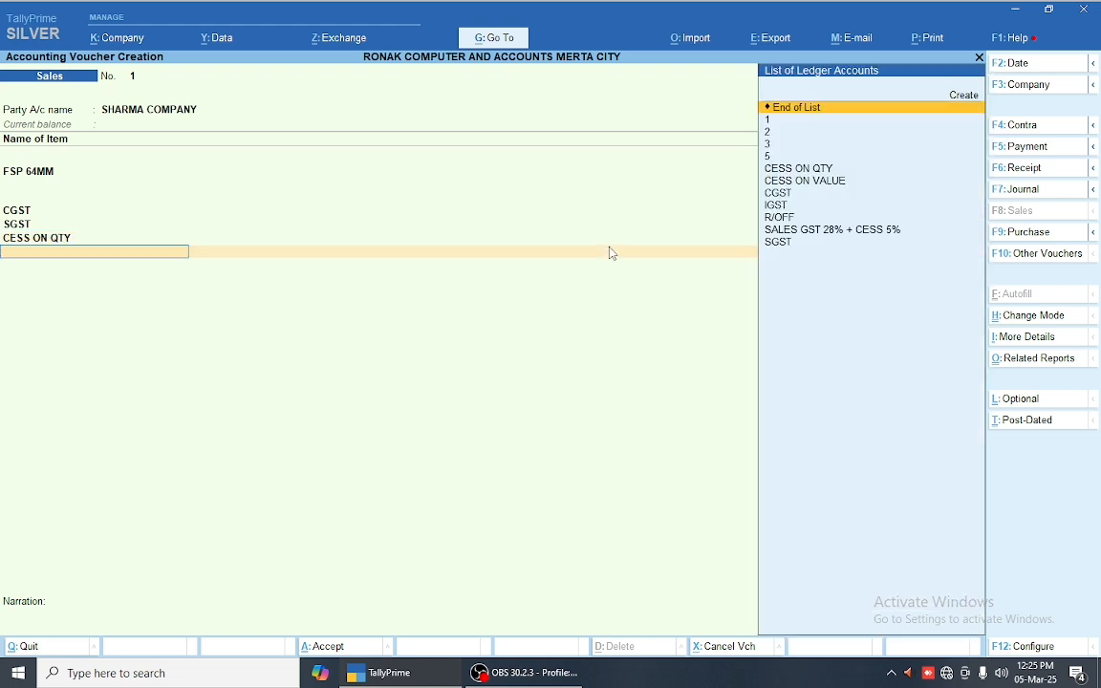
key("BackSpace")
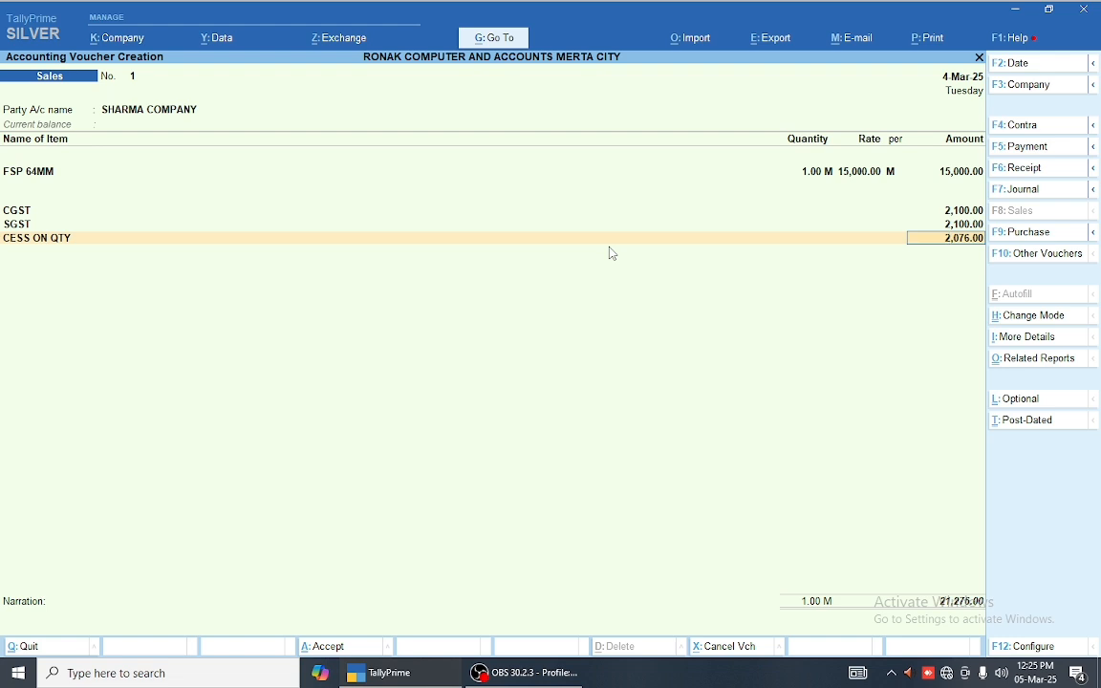
key("Return")
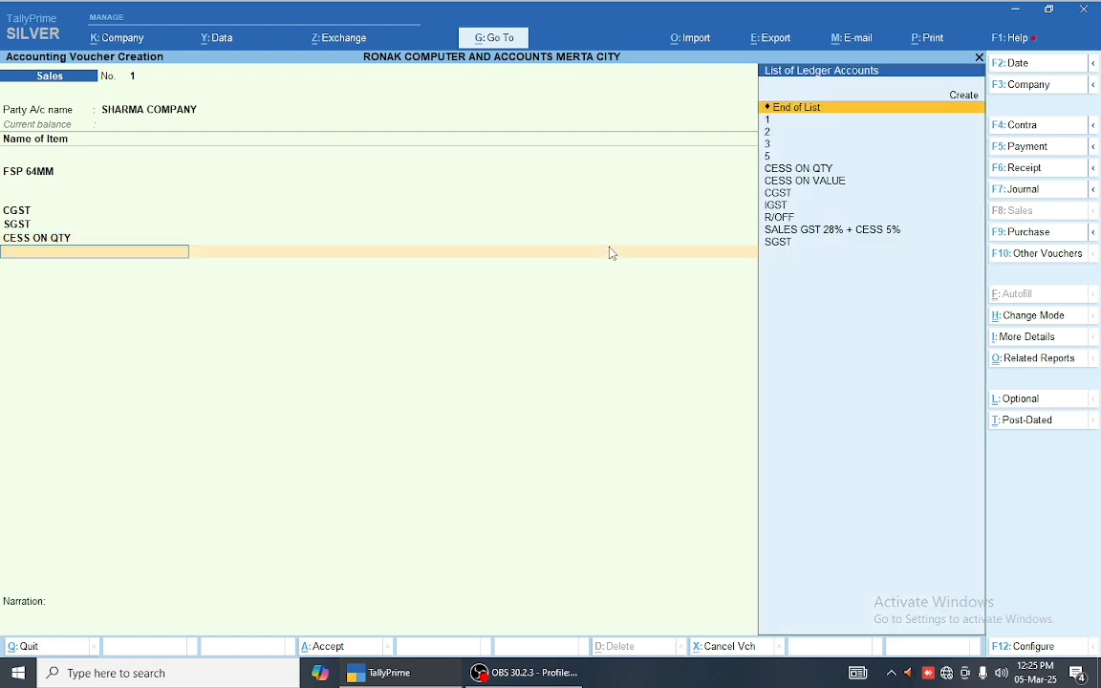
key("Return")
key("Return")
key("Return")
key("Return")
key("Return")
key("Return")
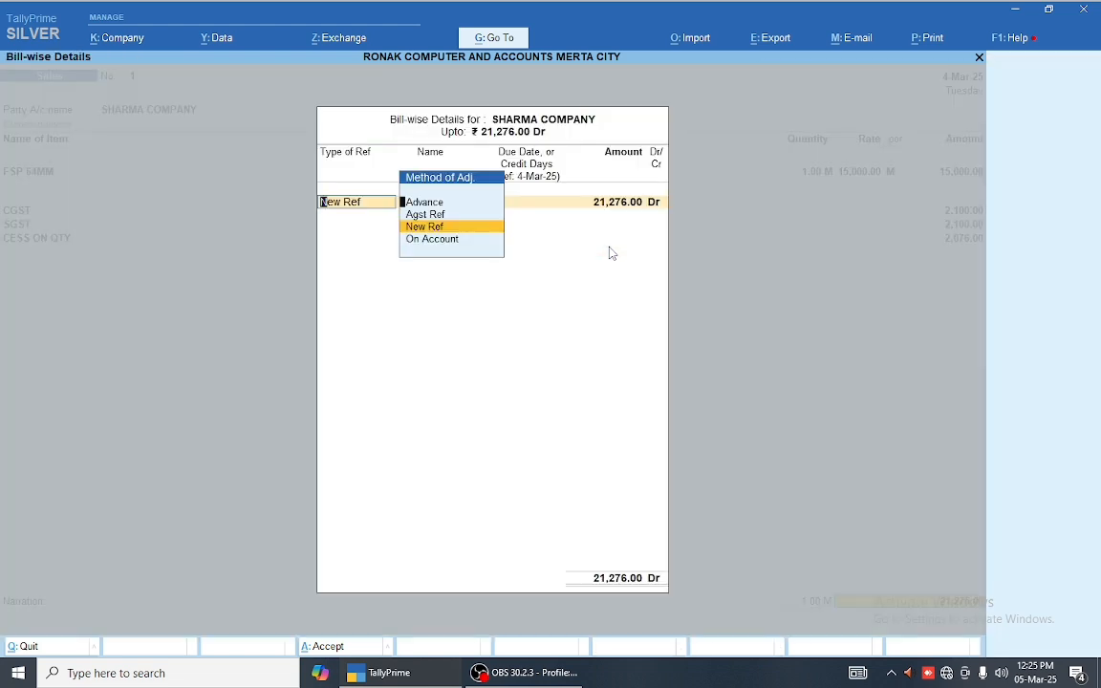
key("Return")
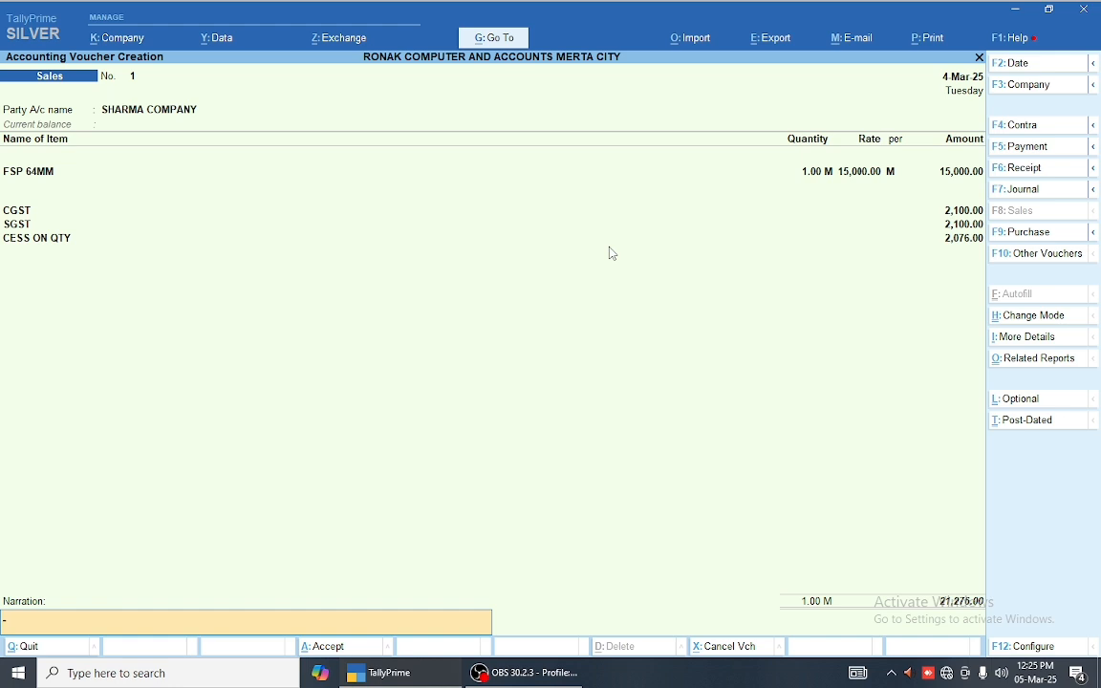
key("Return")
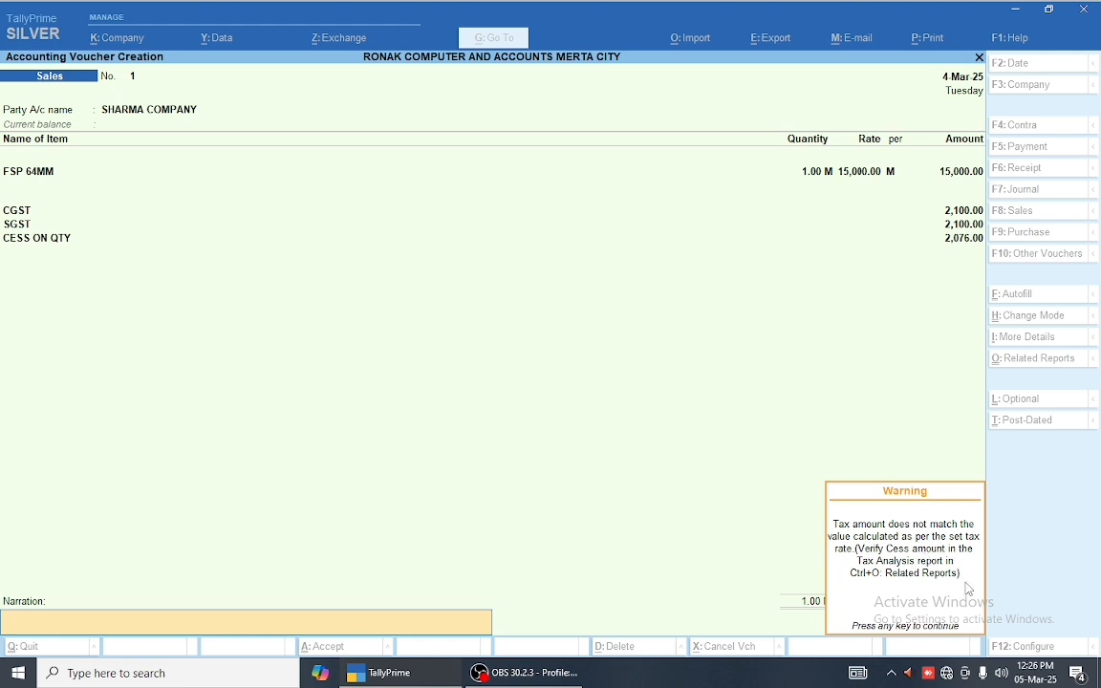
Step: Dismiss the tax warning and add CESS ON VALUE at 750.00
key("BackSpace")
key("BackSpace")
key("BackSpace")
key("BackSpace")
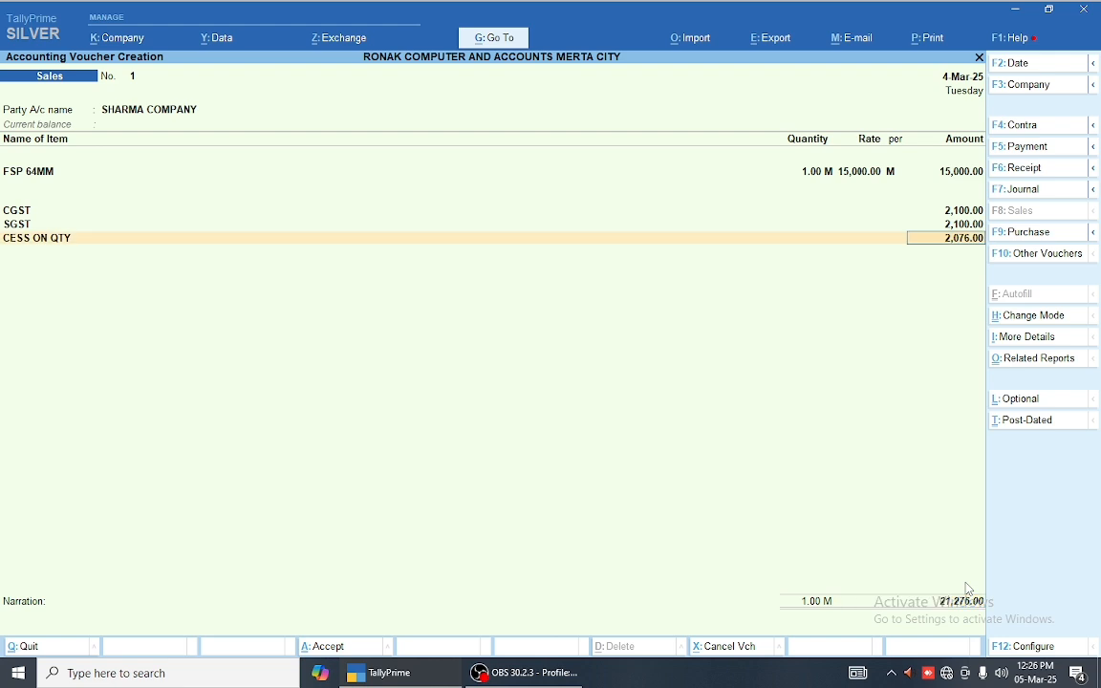
key("Return")
type("CE")
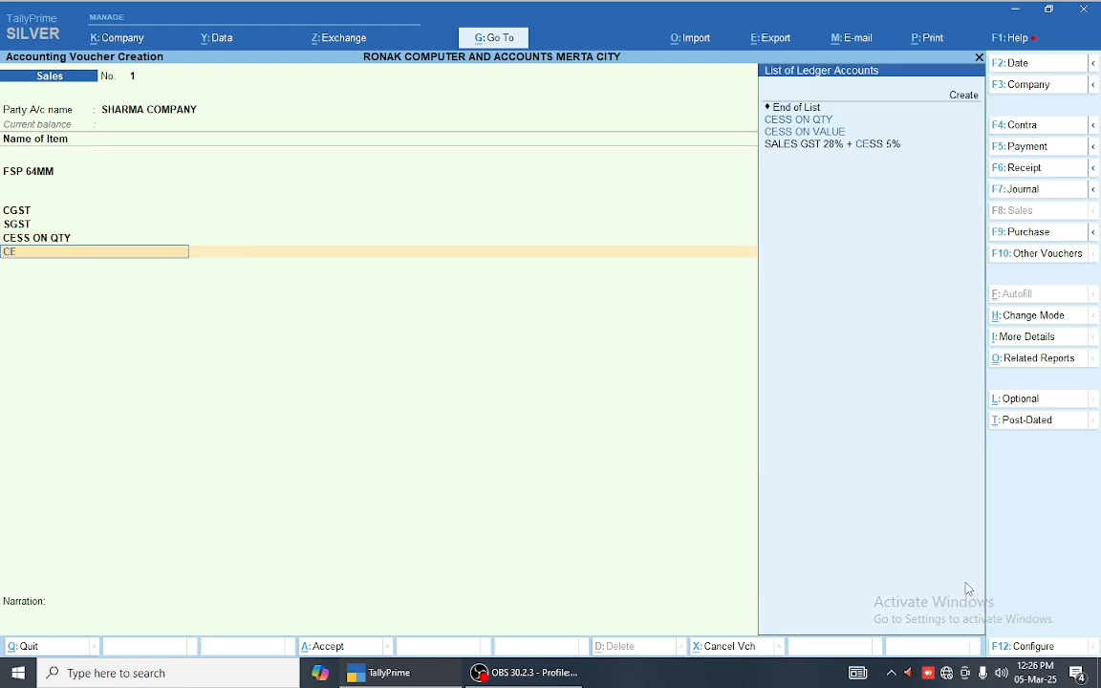
key("Down")
key("Return")
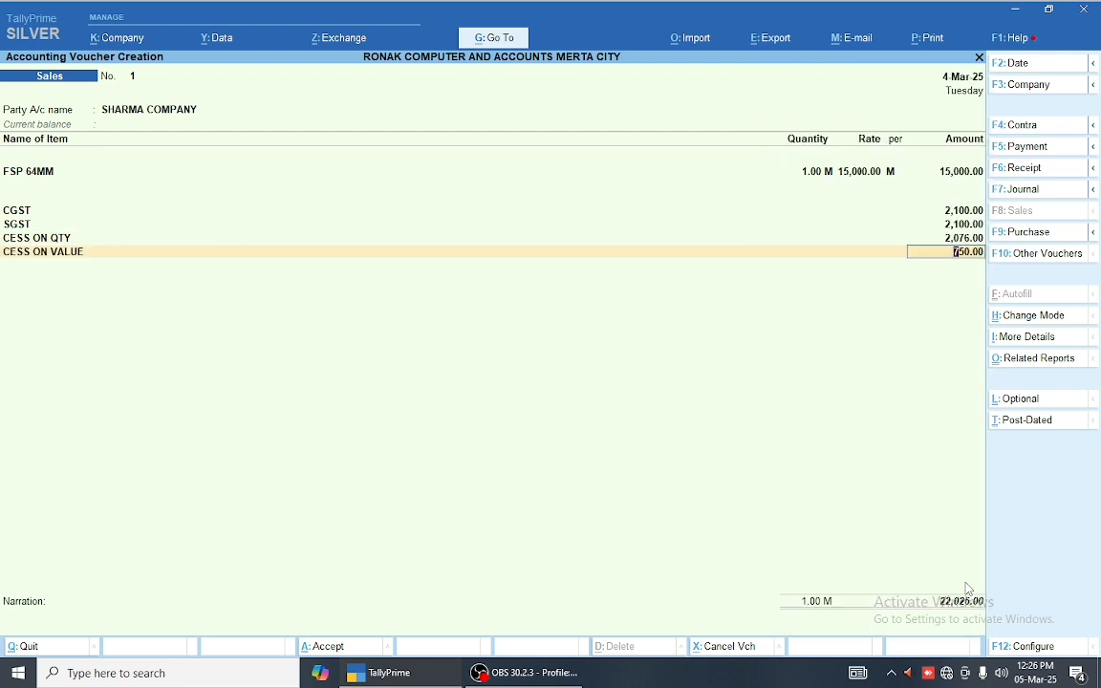
Step: Accept the New Ref bill reference and save sales voucher 1 at 22,026.00
key("Return")
key("Return")
key("Return")
key("Return")
key("Return")
key("Return")
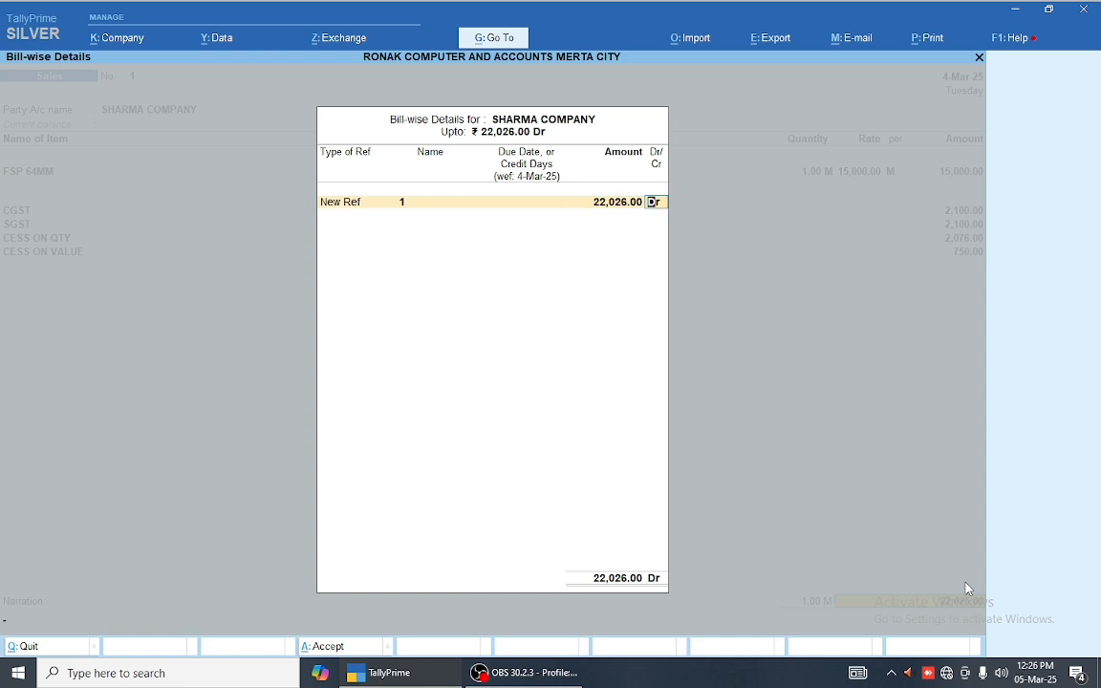
key("Return")
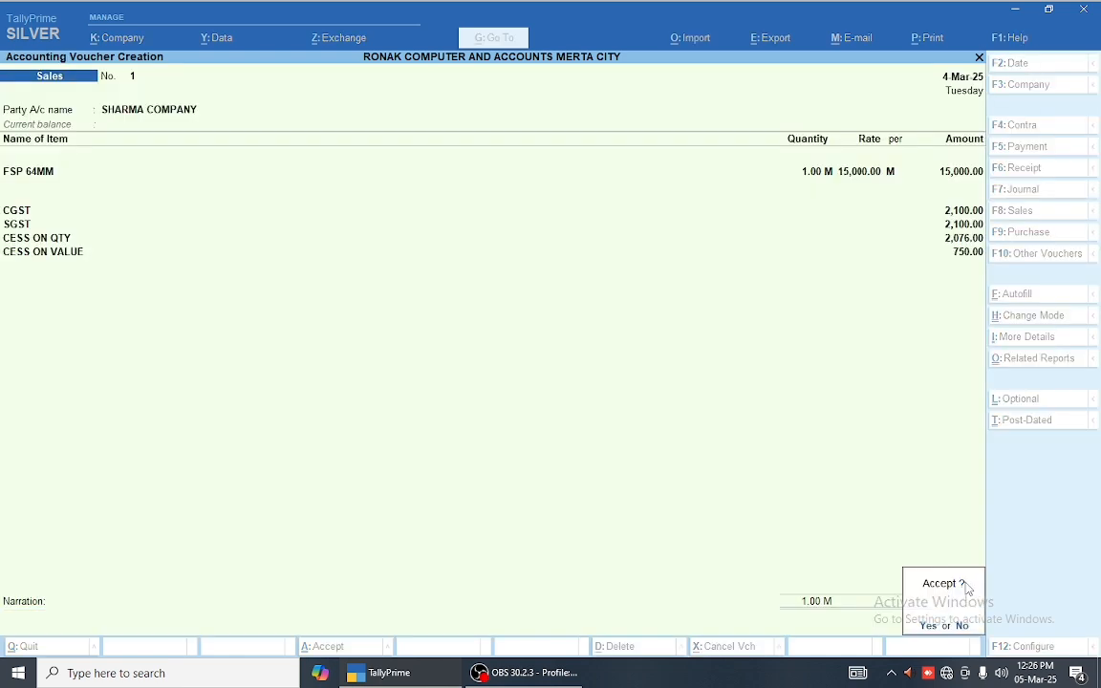
key("Return")
key("Return")
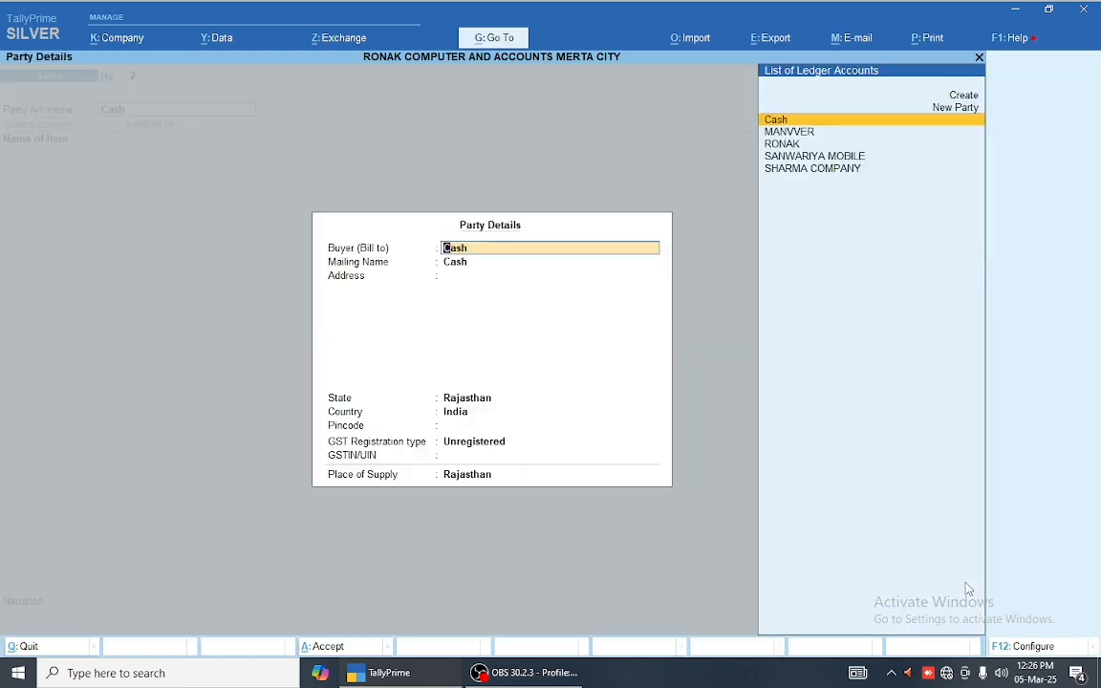
Step: Abandon the next voucher, switching to Purchase, and quit to Gateway of Tally
key("Escape")
key("Escape")
key("Return")
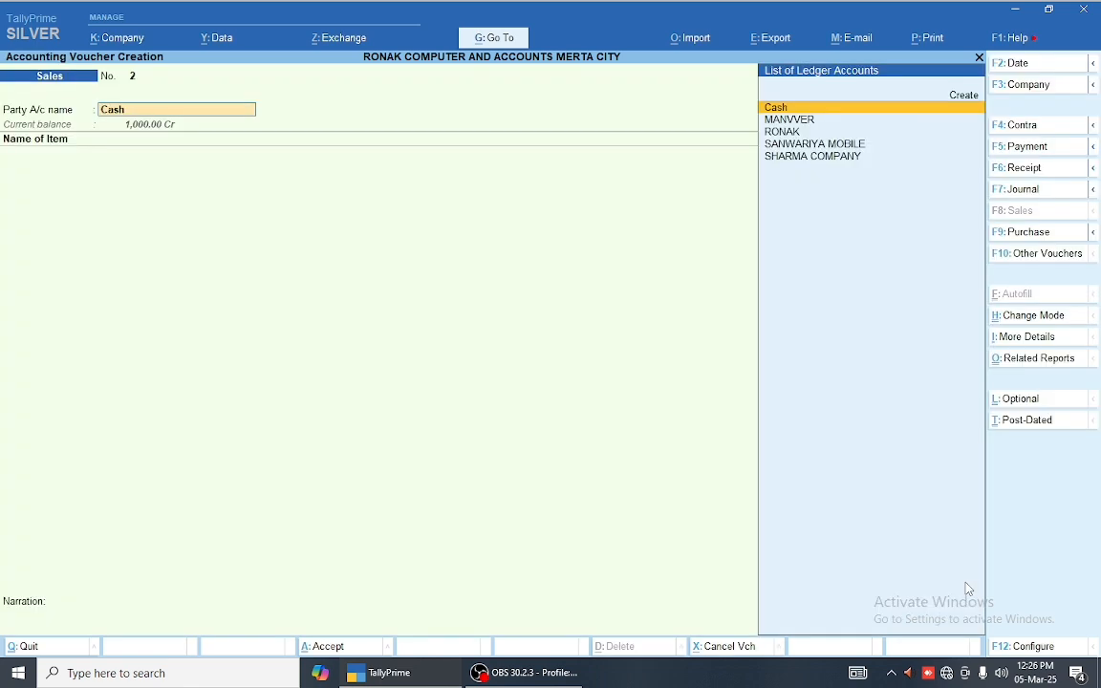
key("F9")
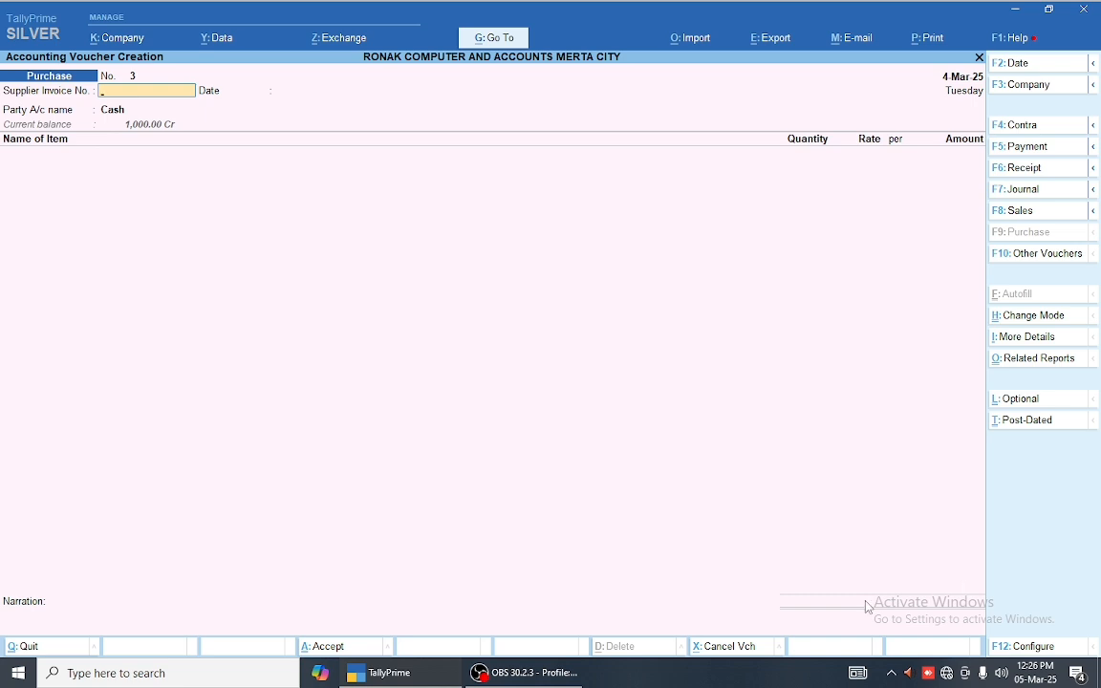
key("Escape")
key("Return")
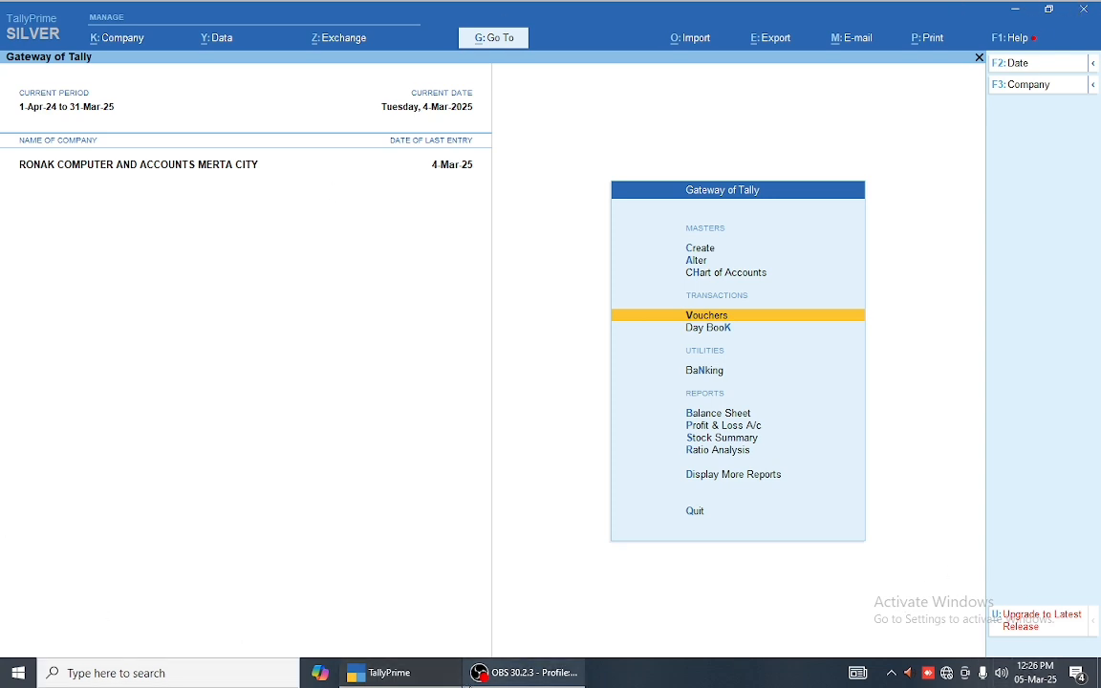
mouse_move(475, 674)
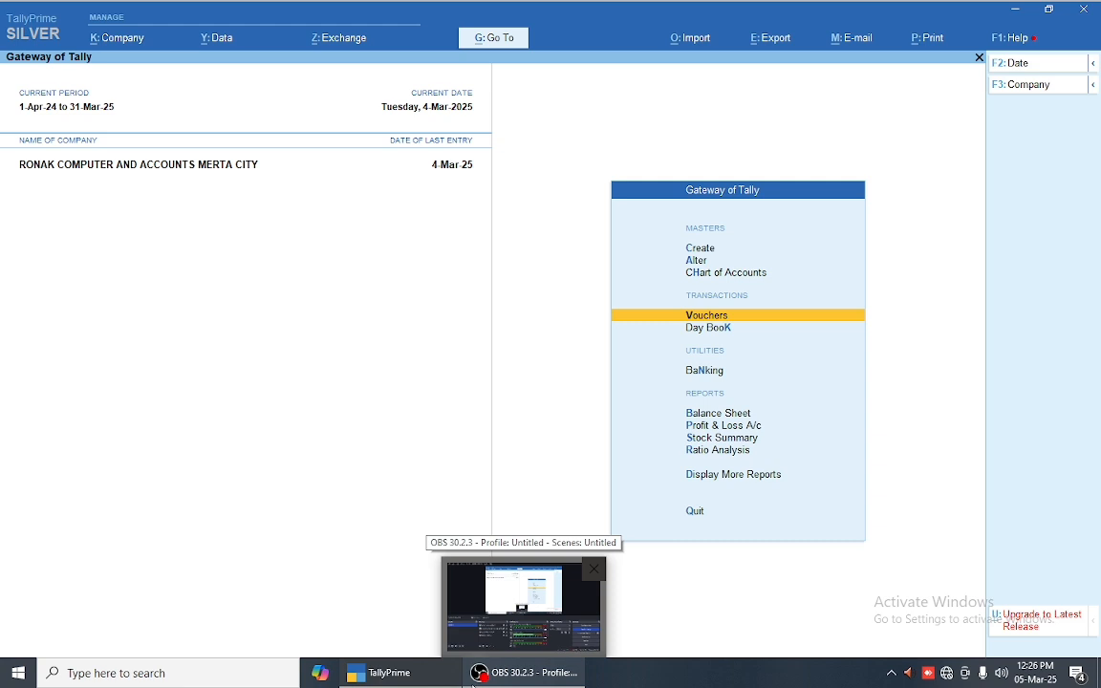